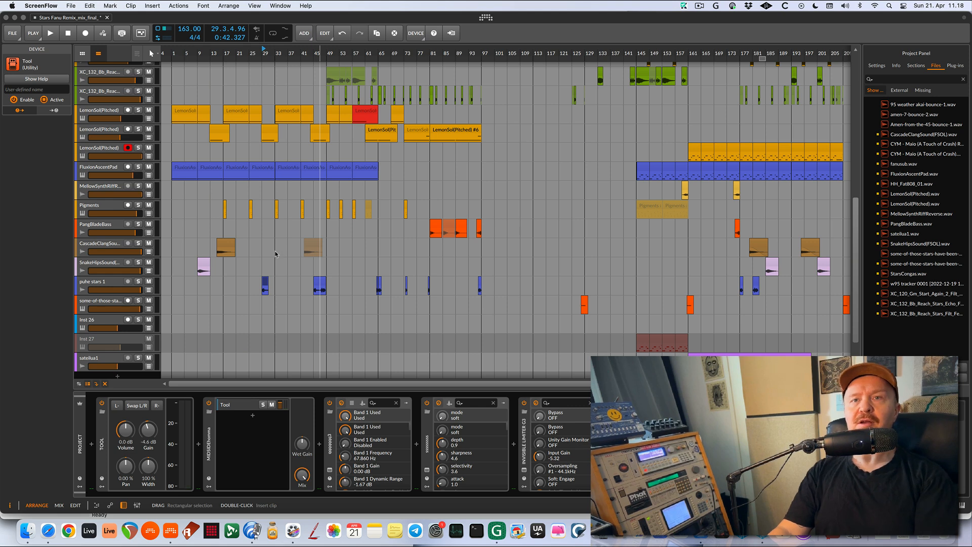
- Play the opening of the remix arrangement from bar 1, stop it, and look over the tracks
{"action": "scroll", "coordinate": [275, 246], "scroll_direction": "up", "scroll_amount": 10}
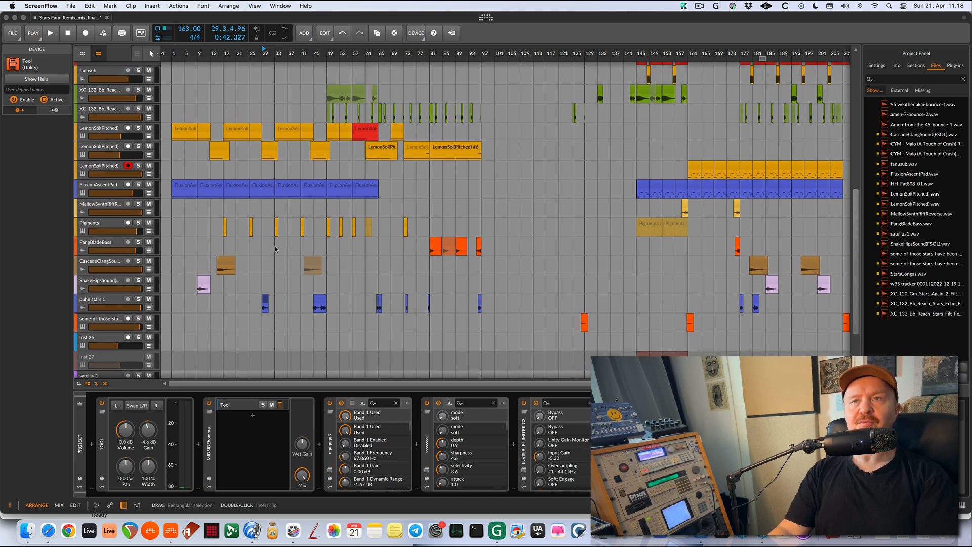
{"action": "scroll", "coordinate": [275, 247], "scroll_direction": "up", "scroll_amount": 1}
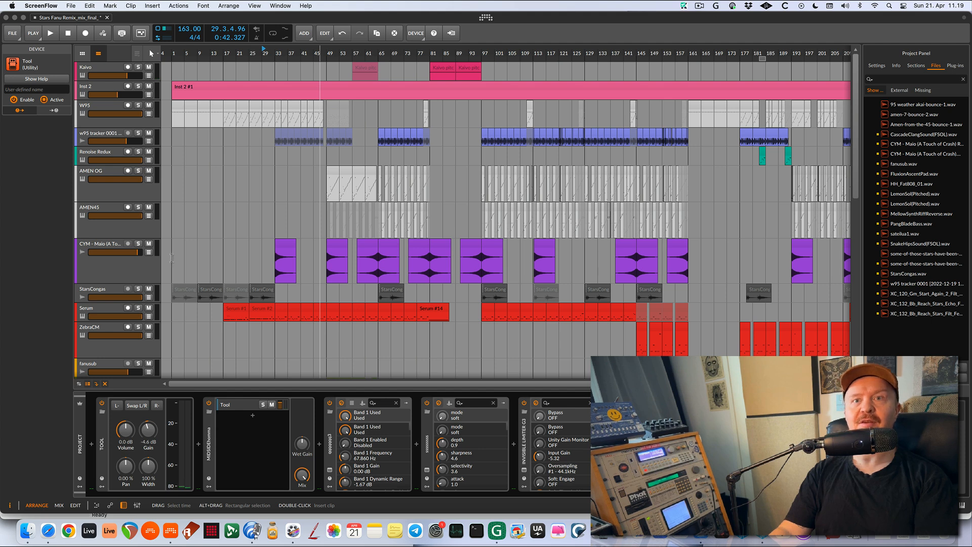
{"action": "left_click", "coordinate": [172, 258]}
{"action": "key", "text": "space"}
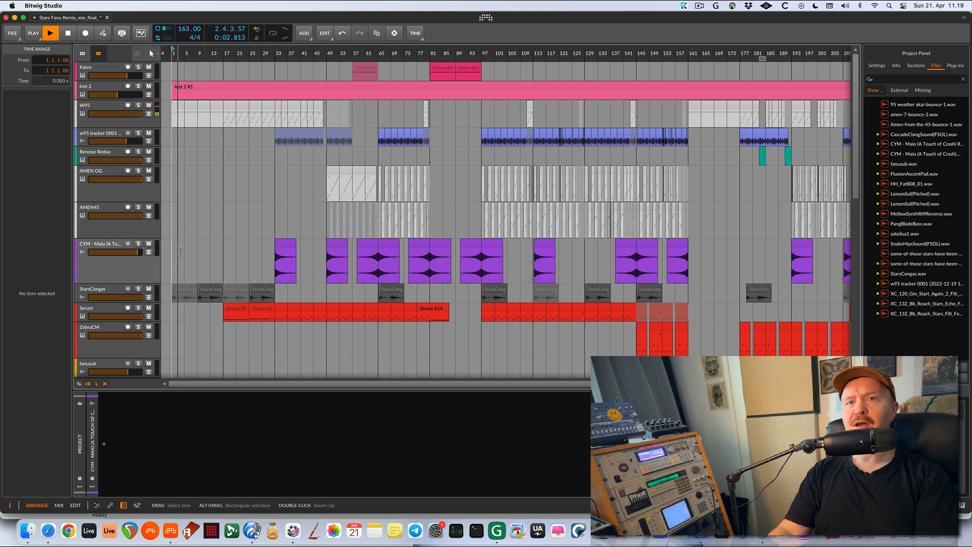
{"action": "key", "text": "space"}
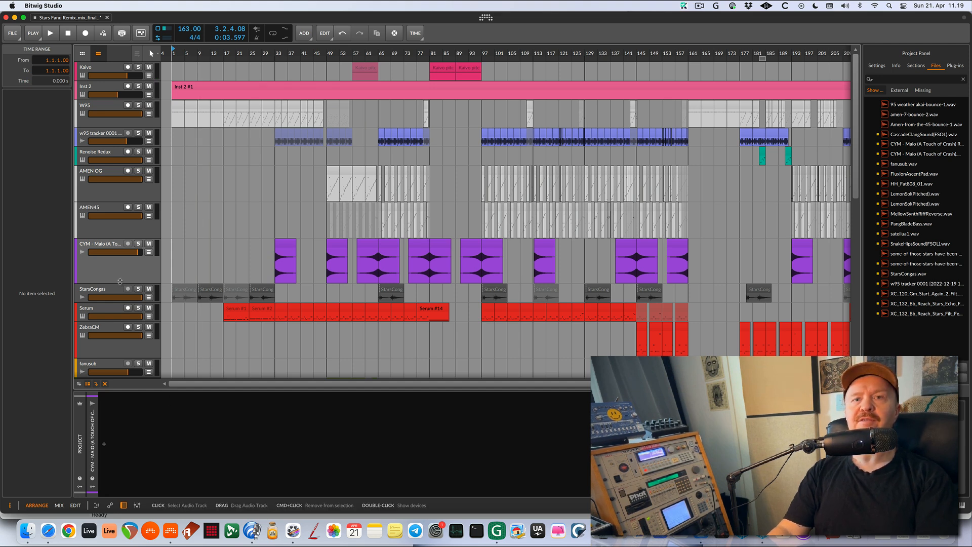
{"action": "scroll", "coordinate": [120, 279], "scroll_direction": "down", "scroll_amount": 5}
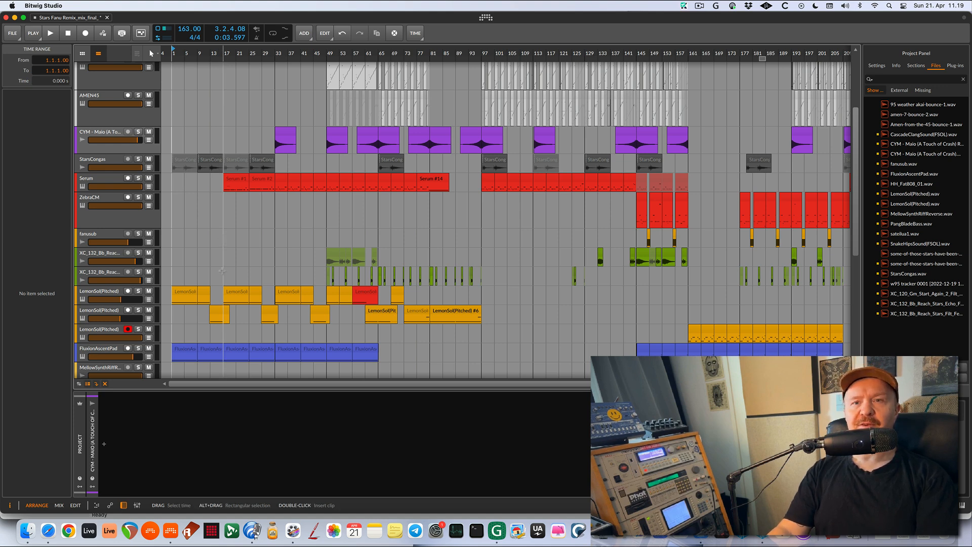
- Switch to TwistedWave, play ODY003BStars(Remastered)-40.wav from about 2:20, stop it, and return to Bitwig Studio
{"action": "left_click", "coordinate": [253, 531]}
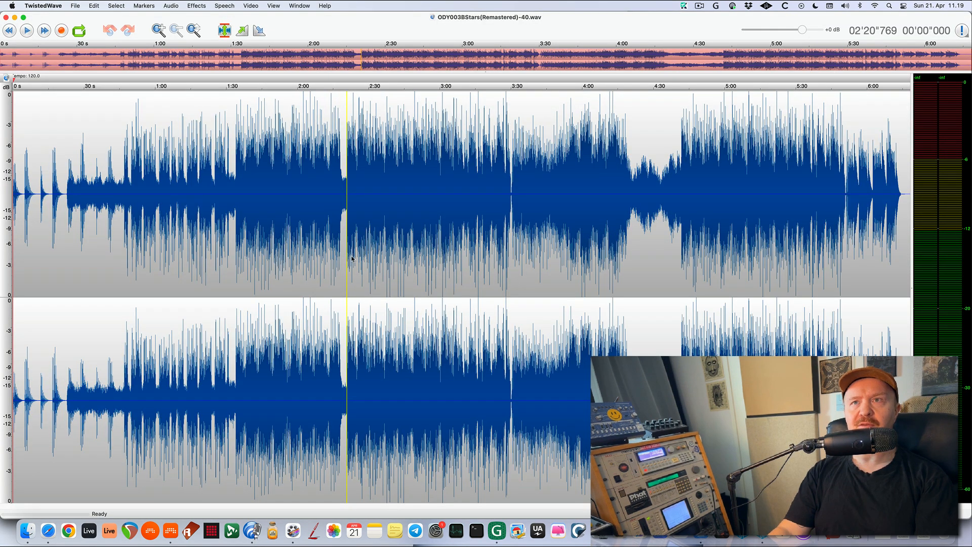
{"action": "key", "text": "space"}
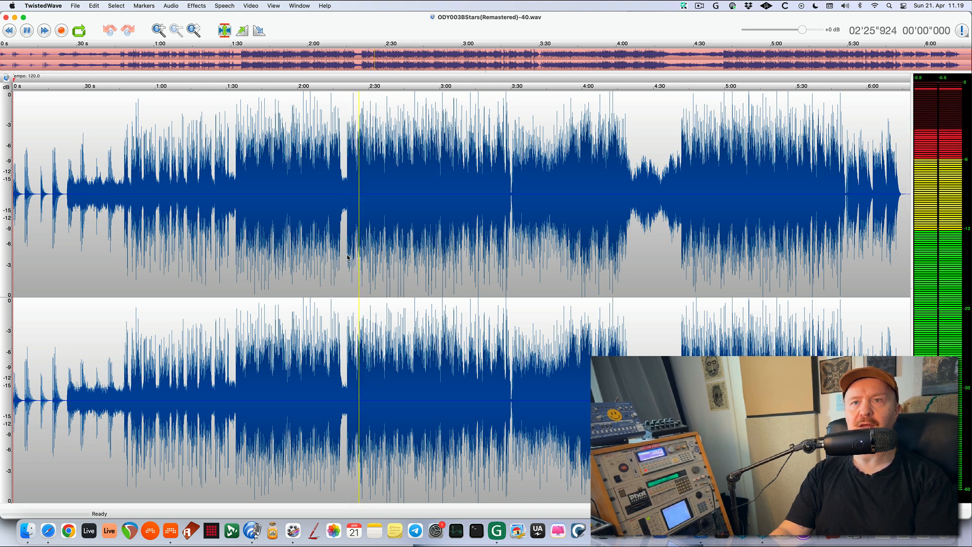
{"action": "key", "text": "space"}
{"action": "key", "text": "super+Tab"}
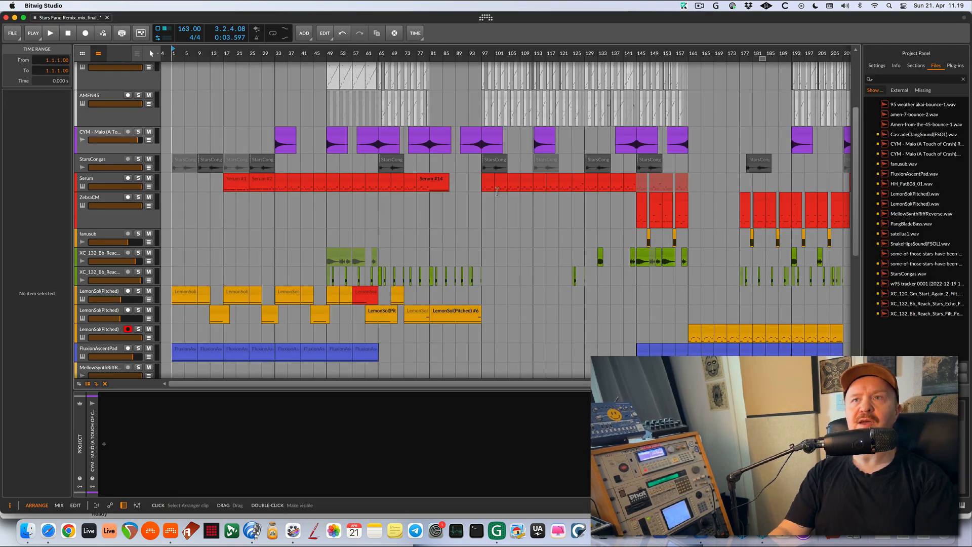
- Play the arrangement from bar 97, and restart playback from bar 1
{"action": "left_click", "coordinate": [480, 220]}
{"action": "key", "text": "space"}
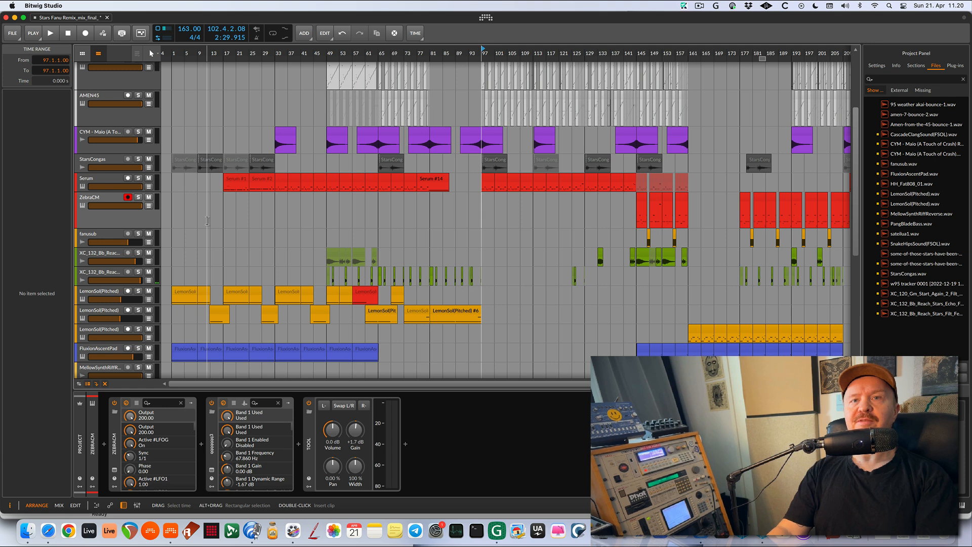
{"action": "left_click", "coordinate": [171, 223]}
{"action": "key", "text": "space"}
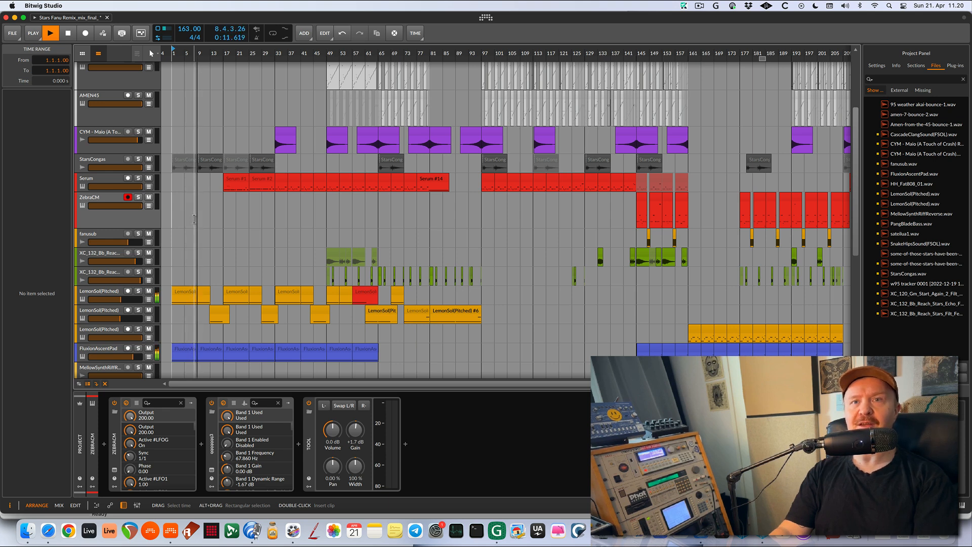
- Examine the track lanes from the lowest tracks back up to the drum tracks during playback
{"action": "scroll", "coordinate": [209, 218], "scroll_direction": "down", "scroll_amount": 2}
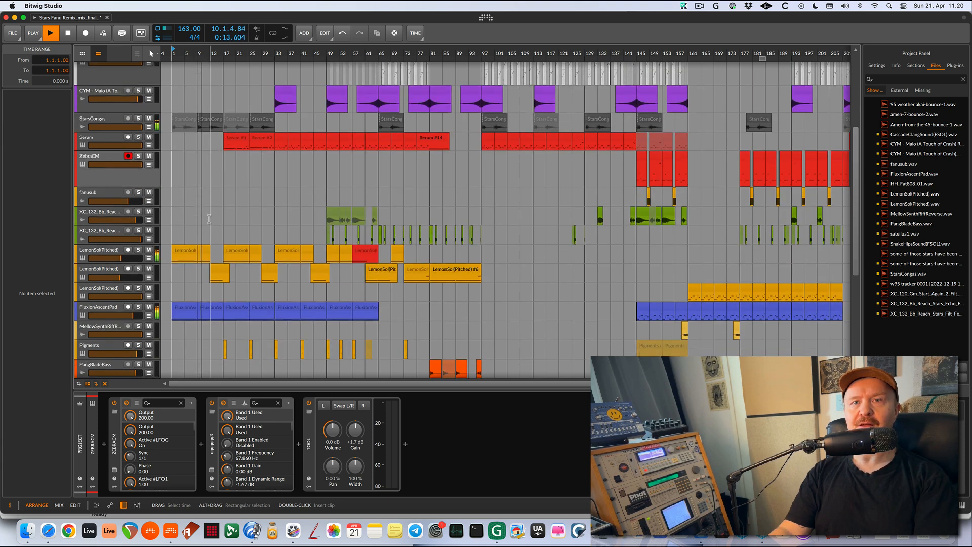
{"action": "scroll", "coordinate": [209, 218], "scroll_direction": "down", "scroll_amount": 6}
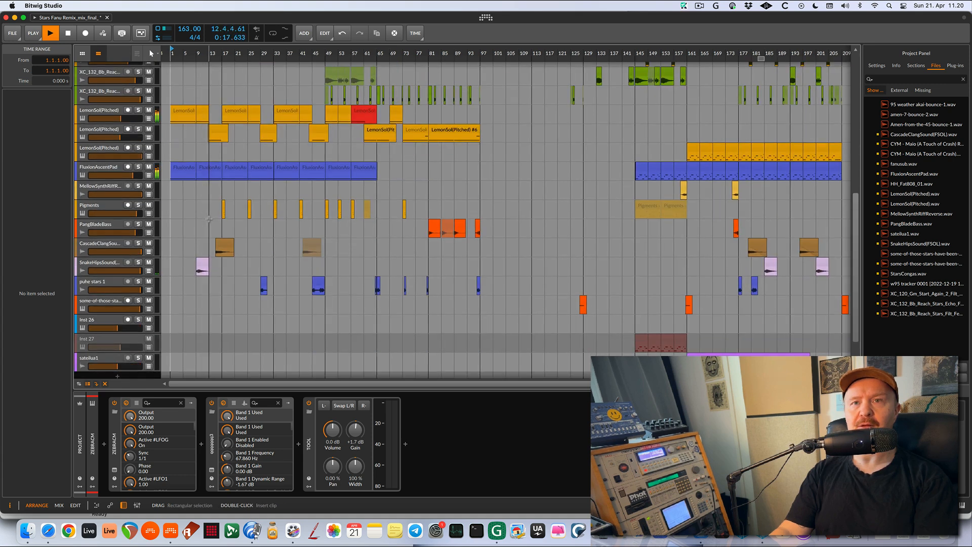
{"action": "scroll", "coordinate": [208, 218], "scroll_direction": "up", "scroll_amount": 1}
{"action": "scroll", "coordinate": [208, 219], "scroll_direction": "up", "scroll_amount": 5}
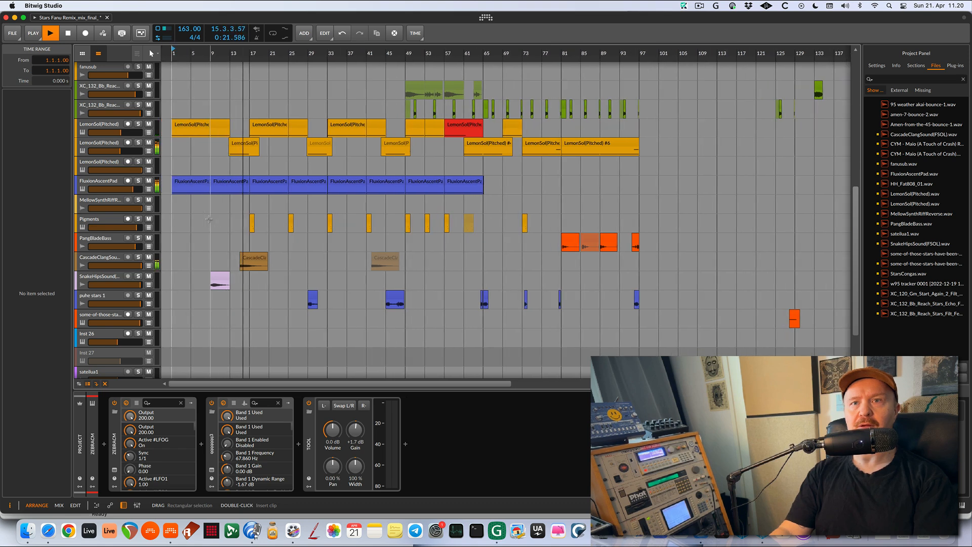
{"action": "scroll", "coordinate": [225, 219], "scroll_direction": "up", "scroll_amount": 3}
{"action": "scroll", "coordinate": [225, 219], "scroll_direction": "up", "scroll_amount": 6}
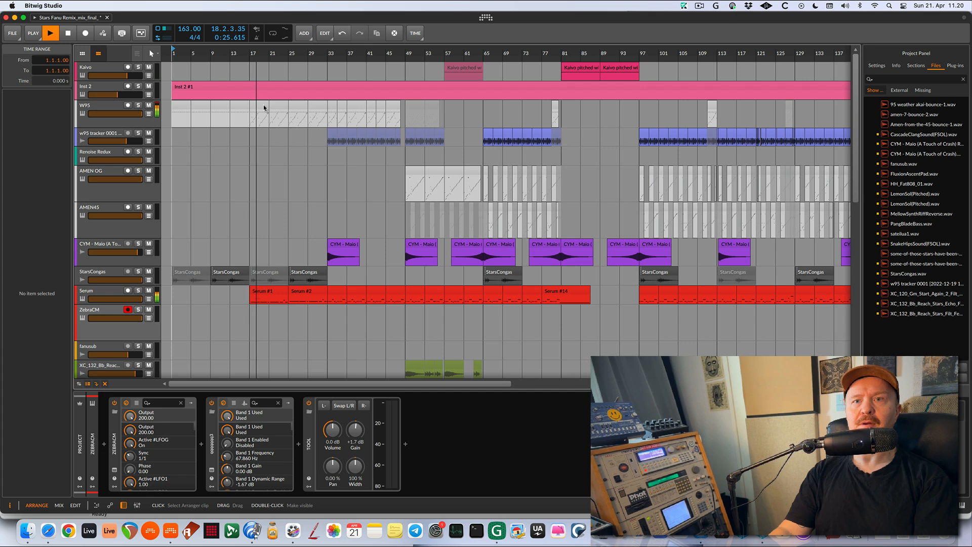
- Check the master spectrum in SPAN, stop playback, and hide the analyser
{"action": "key", "text": "super+alt+p"}
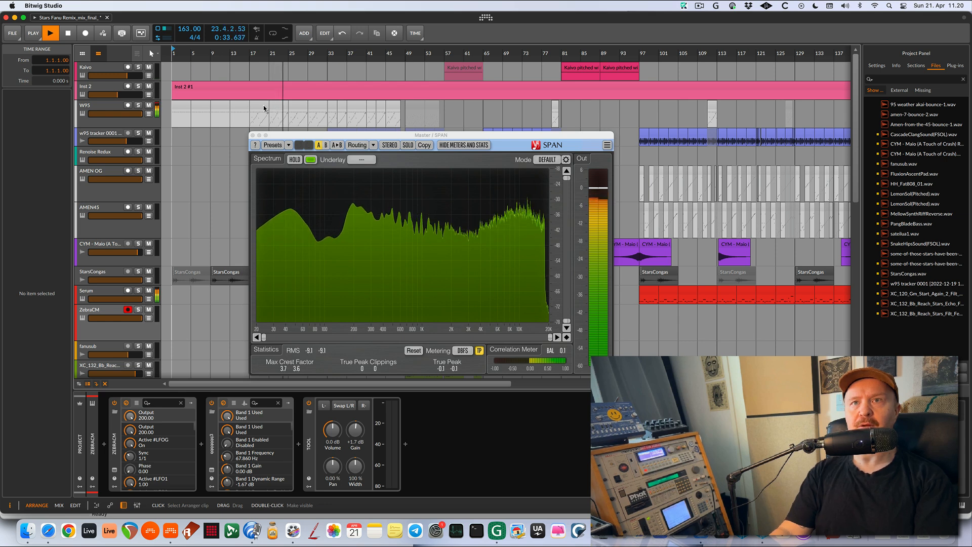
{"action": "key", "text": "space"}
{"action": "key", "text": "Escape"}
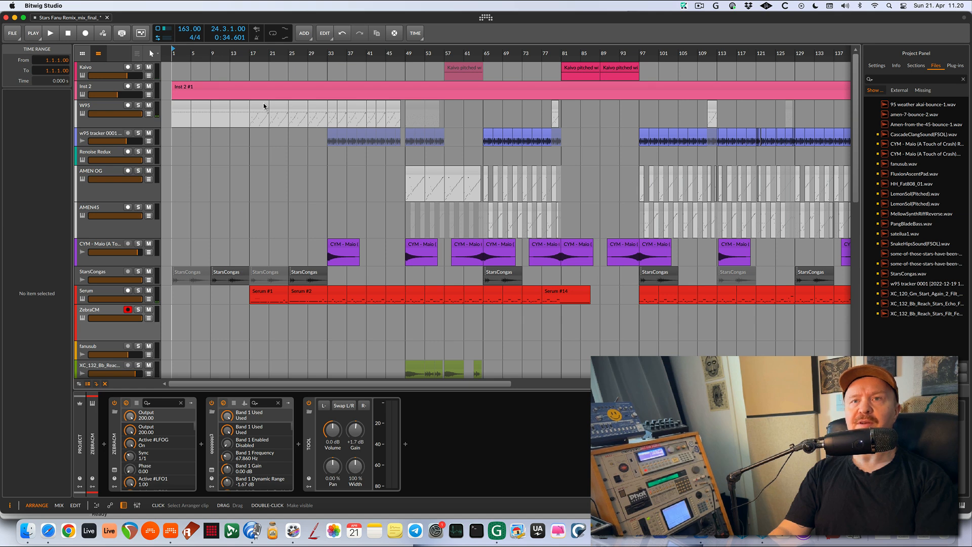
- Switch to TwistedWave, close Stars Fanu Remix_mix_final.wav, play 95 weather akai-bounce-1.wav, and return to Bitwig Studio
{"action": "left_click", "coordinate": [252, 531]}
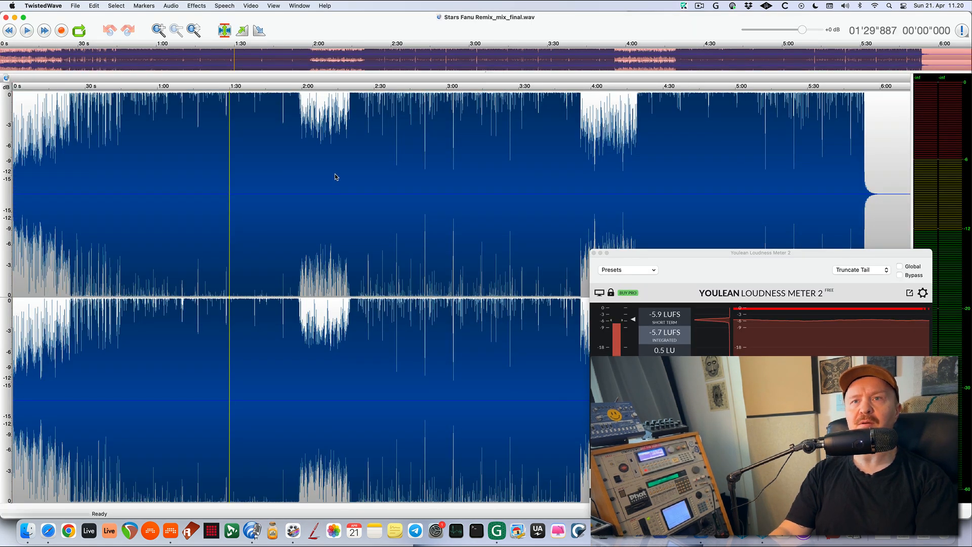
{"action": "key", "text": "super+w"}
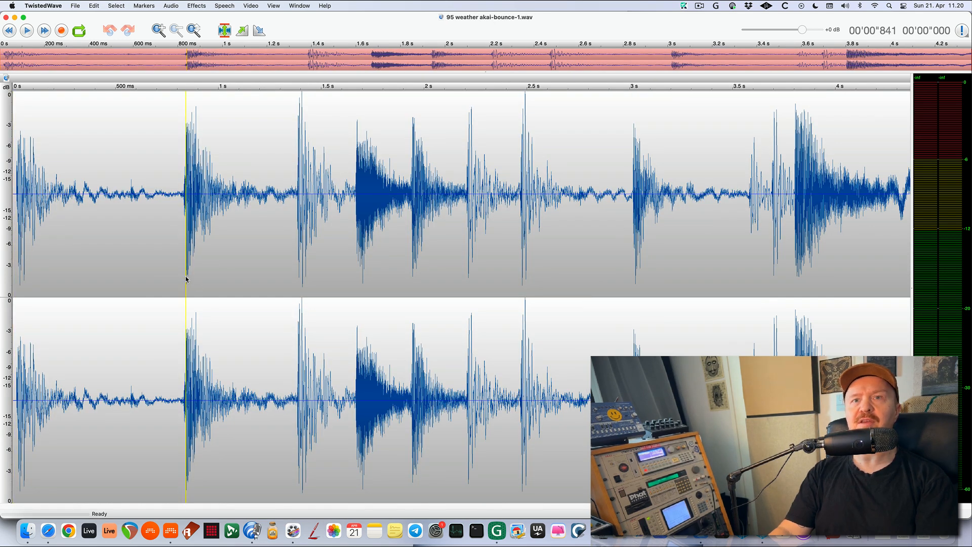
{"action": "key", "text": "space"}
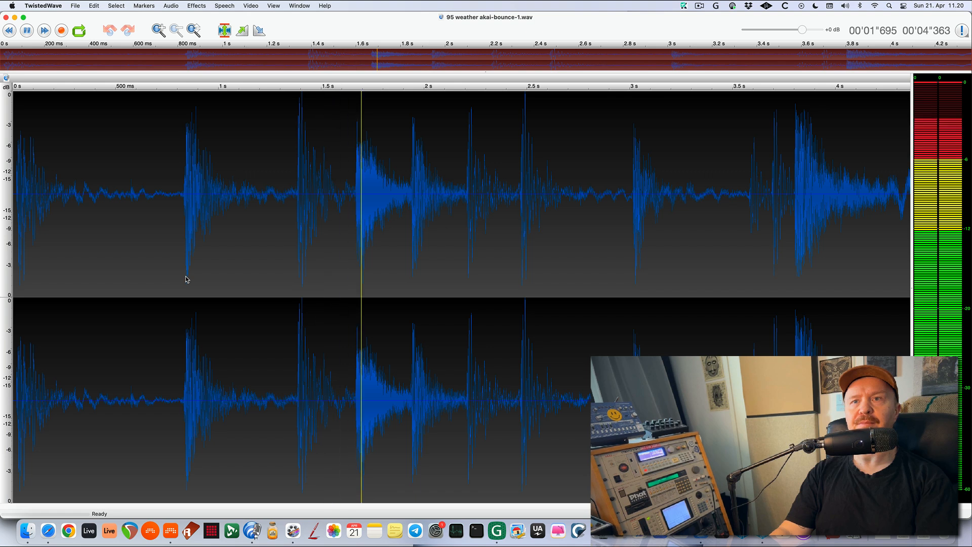
{"action": "key", "text": "space"}
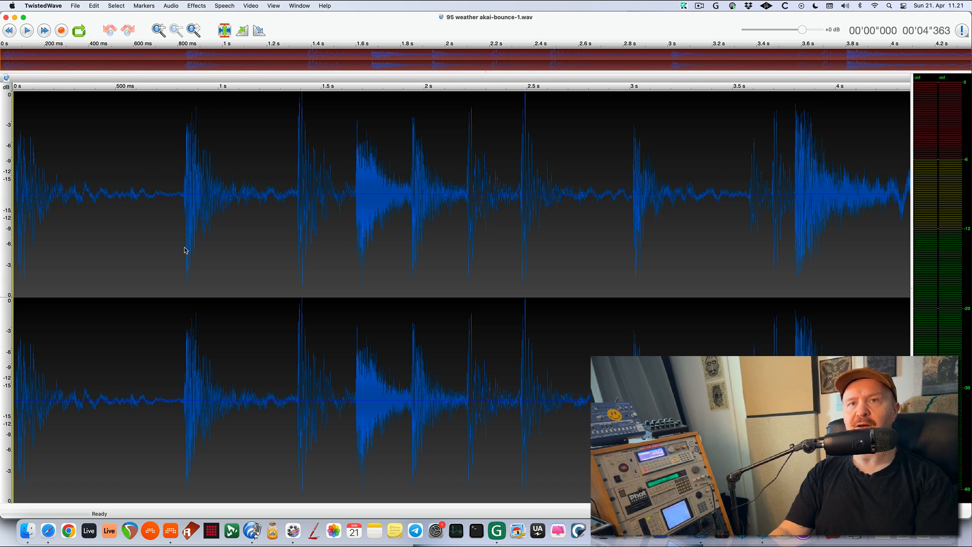
{"action": "left_click", "coordinate": [185, 249]}
{"action": "key", "text": "super+Tab"}
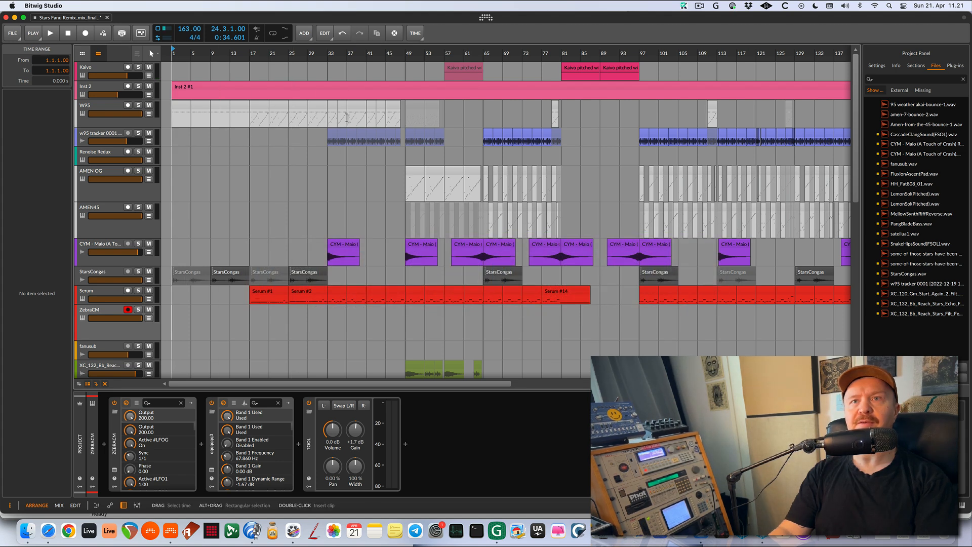
- Play from bar 17 and examine the drum notes in the W95 clips at bars 17, 21 and 25
{"action": "left_click", "coordinate": [257, 109]}
{"action": "key", "text": "space"}
{"action": "double_click", "coordinate": [259, 108]}
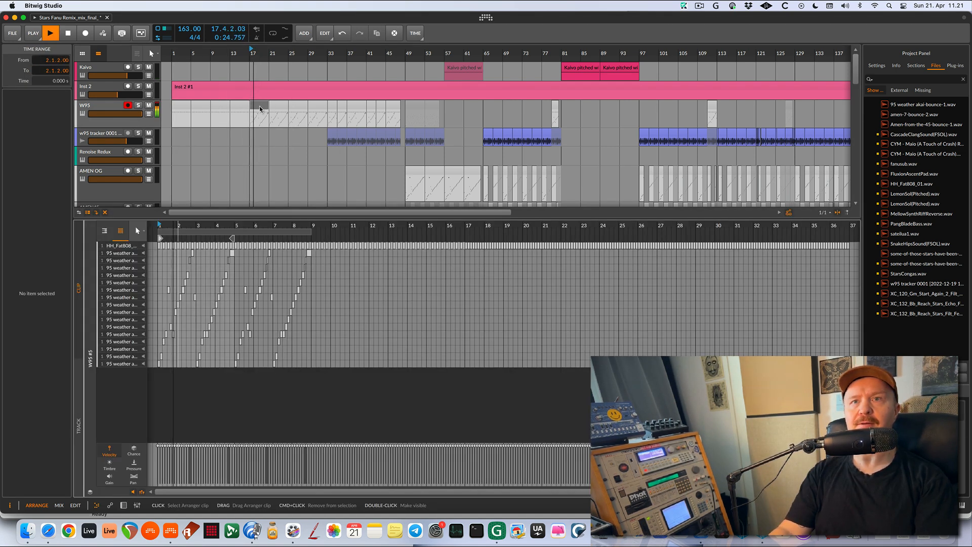
{"action": "scroll", "coordinate": [183, 306], "scroll_direction": "up", "scroll_amount": 5}
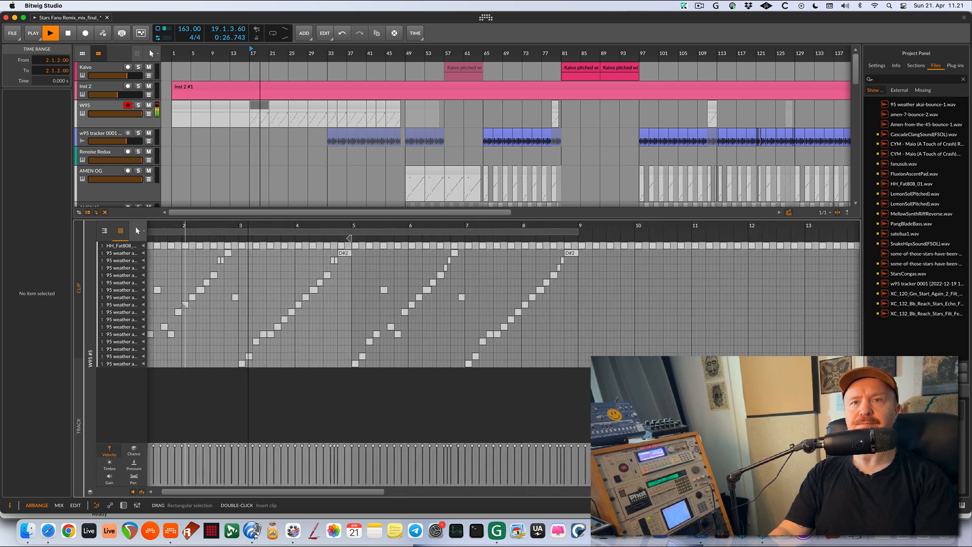
{"action": "scroll", "coordinate": [183, 305], "scroll_direction": "left", "scroll_amount": 3}
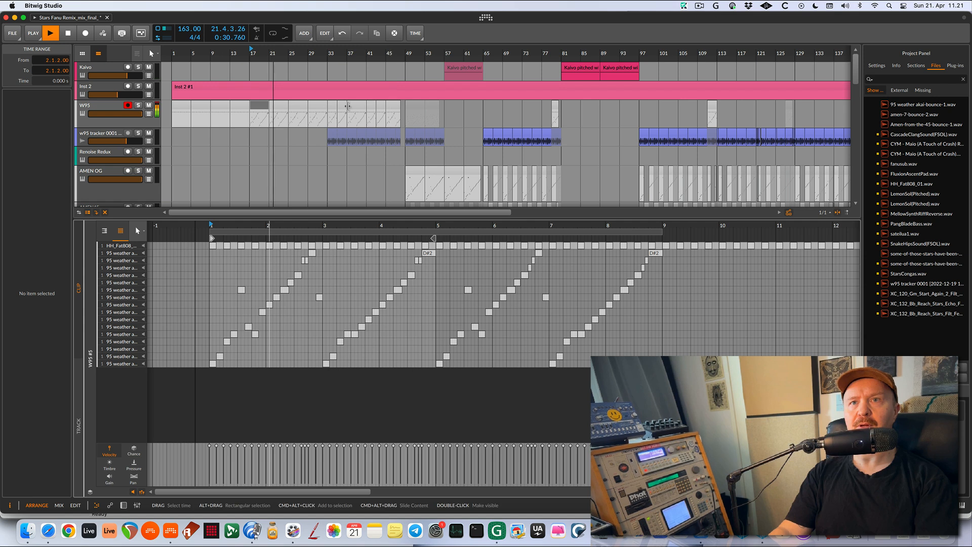
{"action": "left_click", "coordinate": [278, 108]}
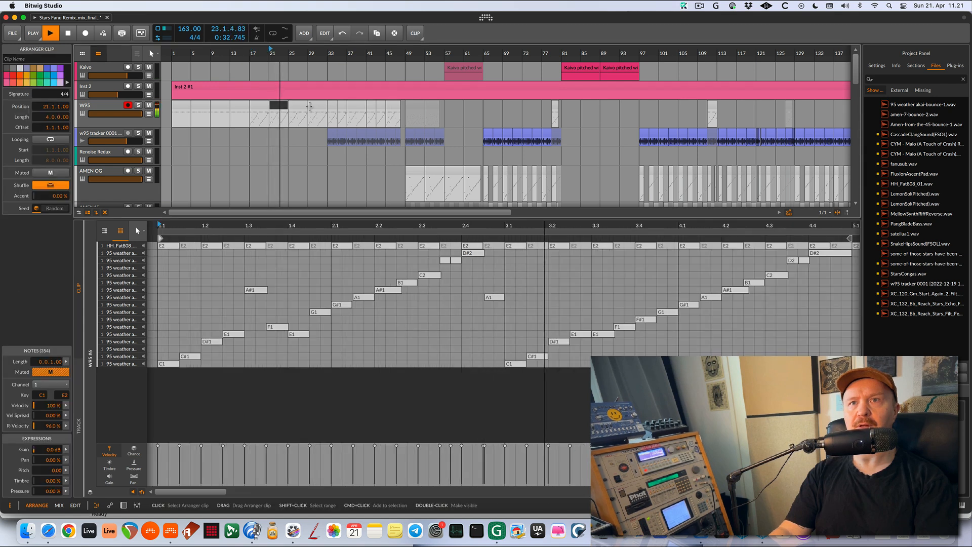
{"action": "left_click", "coordinate": [299, 107]}
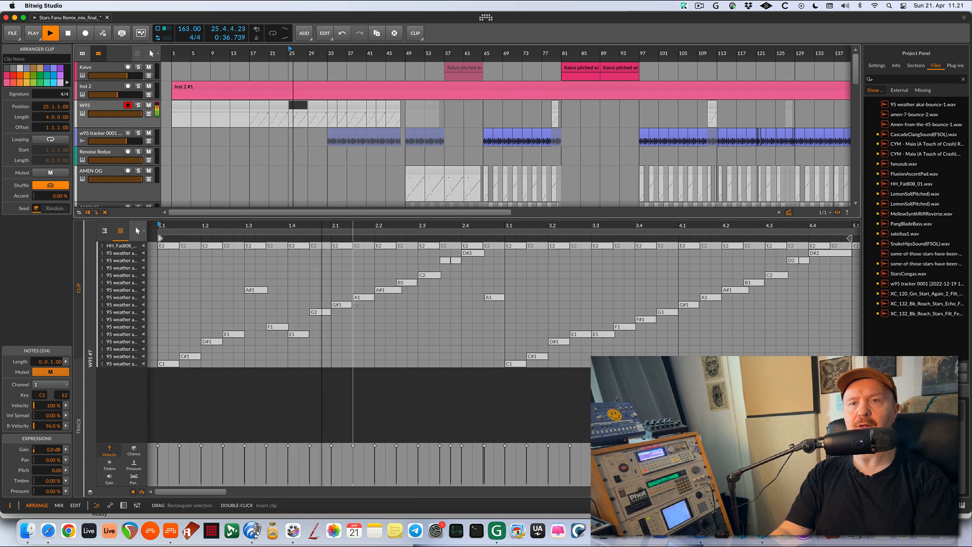
{"action": "key", "text": "space"}
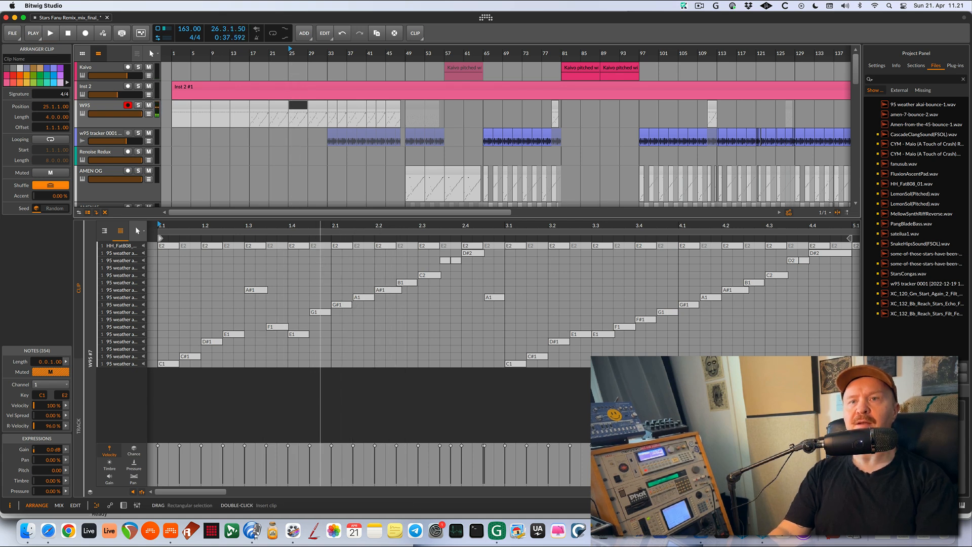
- Show the W95 track's devices and the SPAN analyser, and play the W95 track soloed
{"action": "key", "text": "d"}
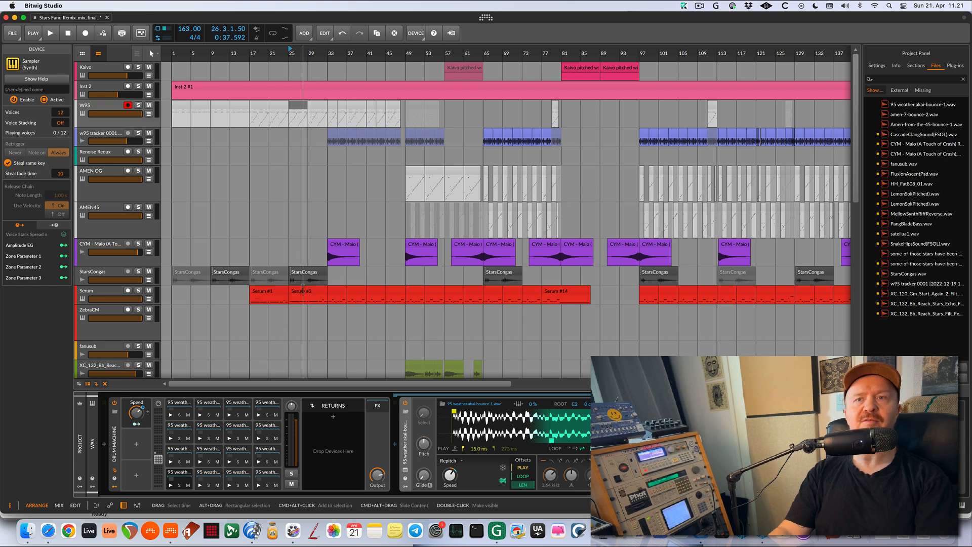
{"action": "left_click_drag", "start_coordinate": [309, 133], "coordinate": [389, 70]}
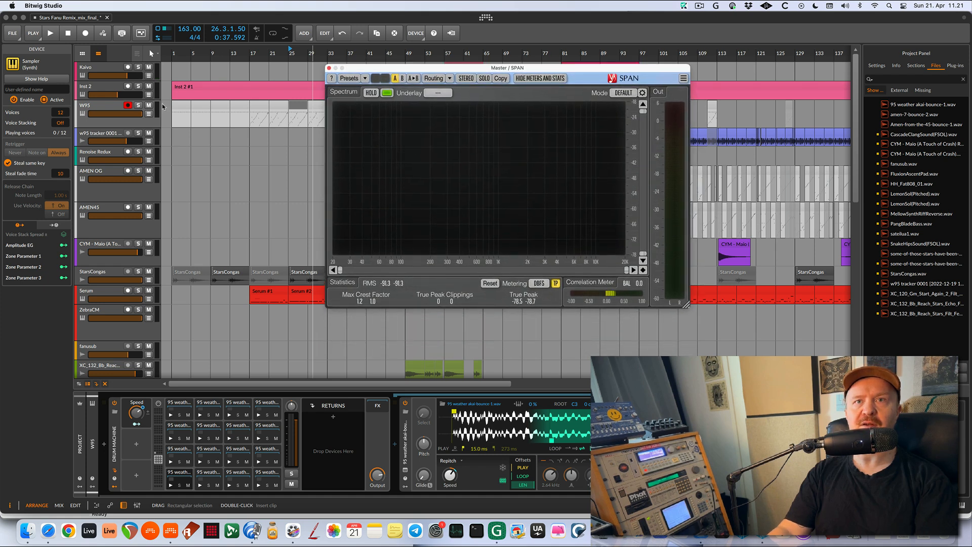
{"action": "left_click", "coordinate": [137, 106]}
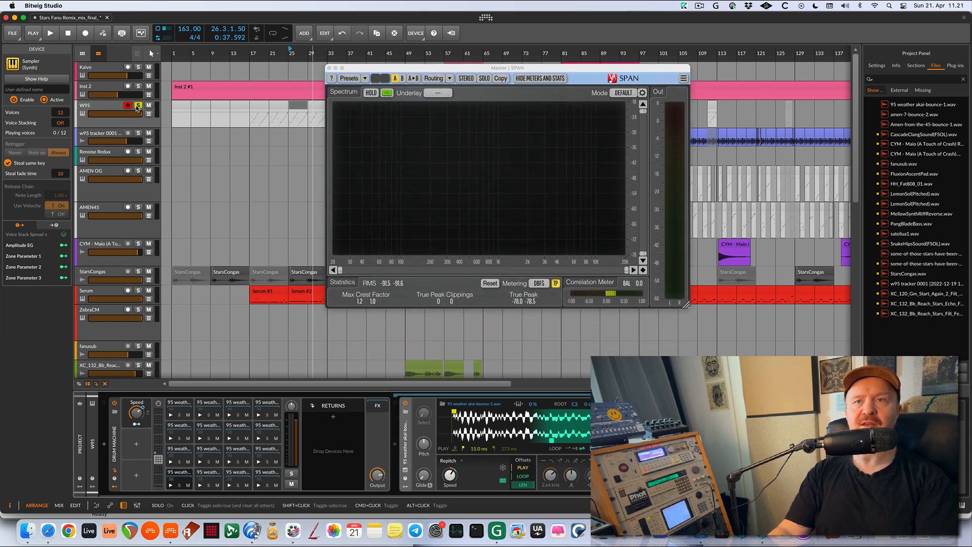
{"action": "key", "text": "space"}
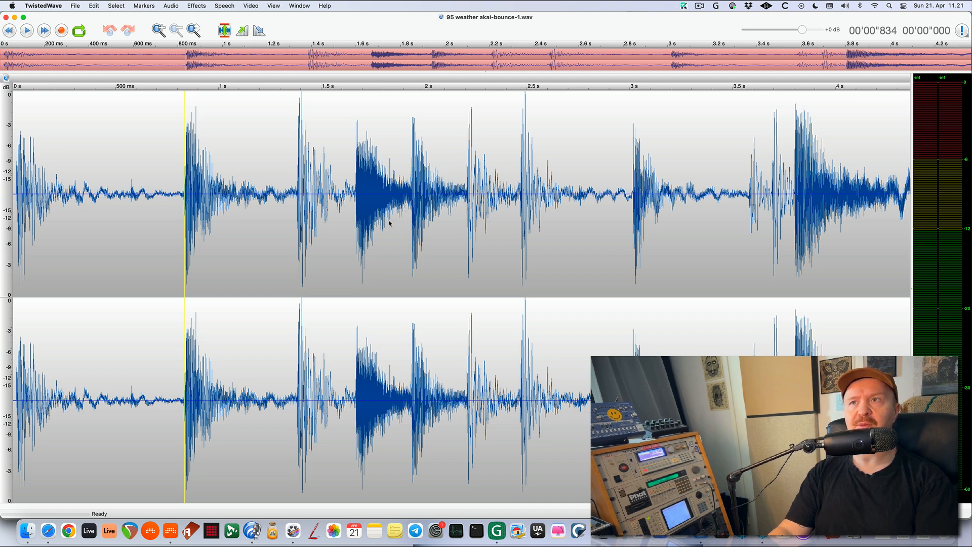
- Play 95 weather akai-bounce-1.wav in TwistedWave for comparison, stop it, and return to Bitwig Studio
{"action": "key", "text": "space"}
{"action": "key", "text": "space"}
{"action": "key", "text": "super+Tab"}
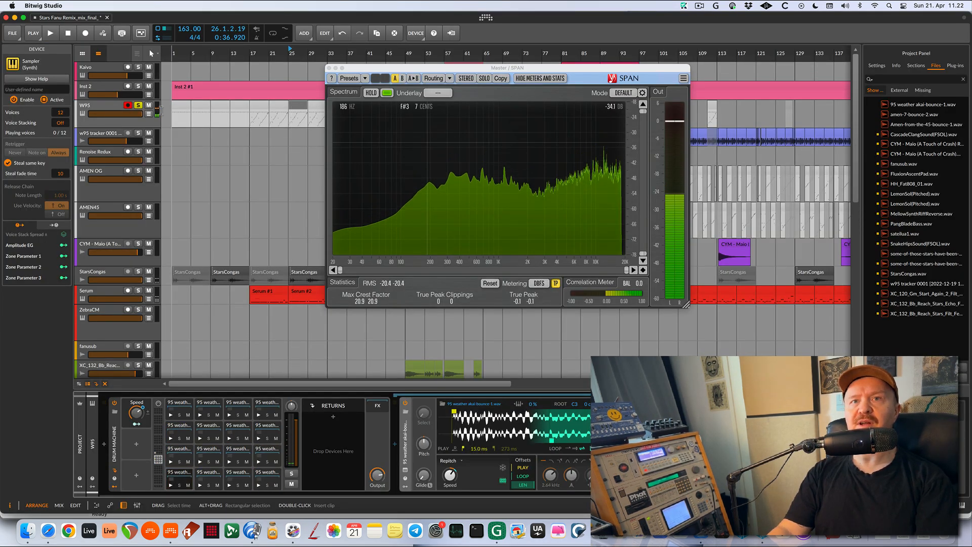
- Unsolo the W95 track and set its Drum Machine's Speed macro to 0.00 % during playback, and stop
{"action": "left_click", "coordinate": [139, 106]}
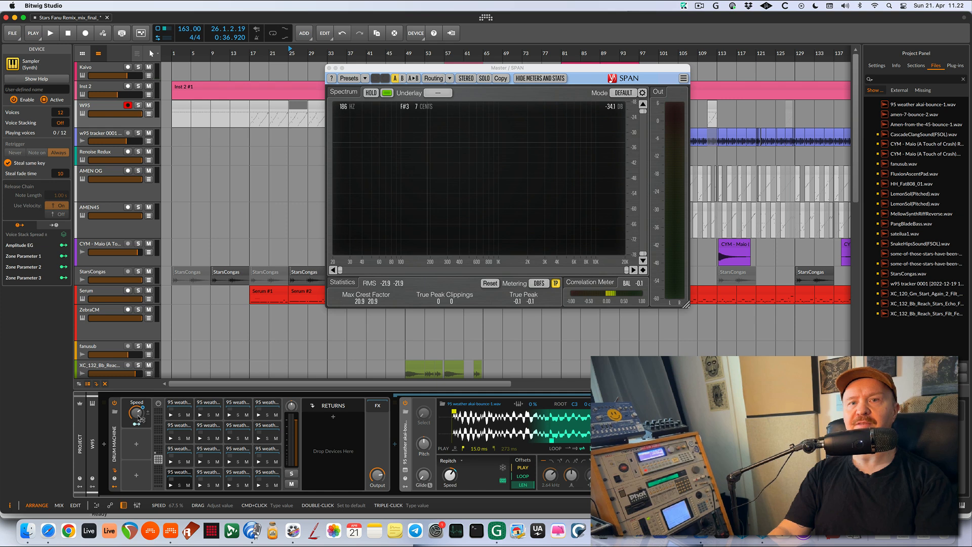
{"action": "key", "text": "space"}
{"action": "mouse_move", "coordinate": [137, 409]}
{"action": "left_mouse_down"}
{"action": "mouse_move", "coordinate": [137, 396]}
{"action": "mouse_move", "coordinate": [137, 414]}
{"action": "left_mouse_up"}
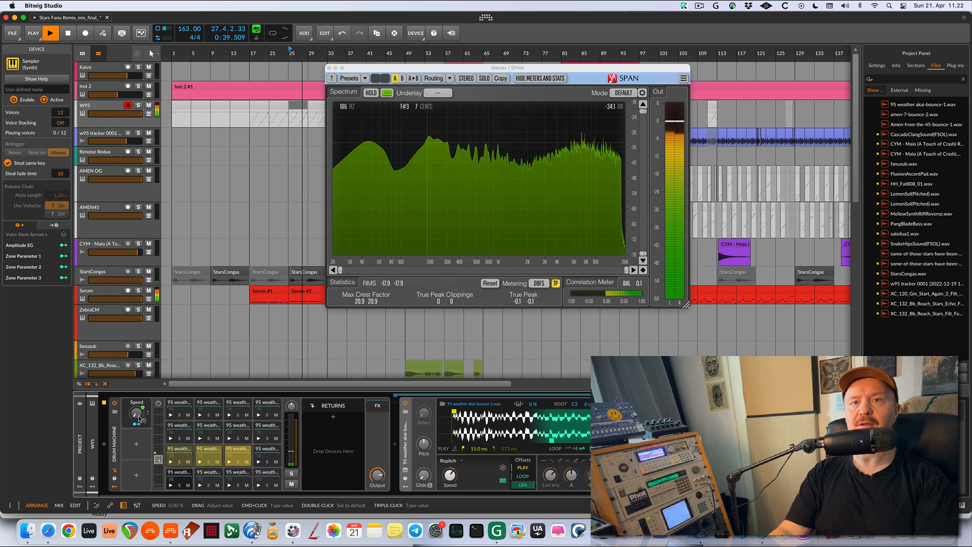
{"action": "key", "text": "space"}
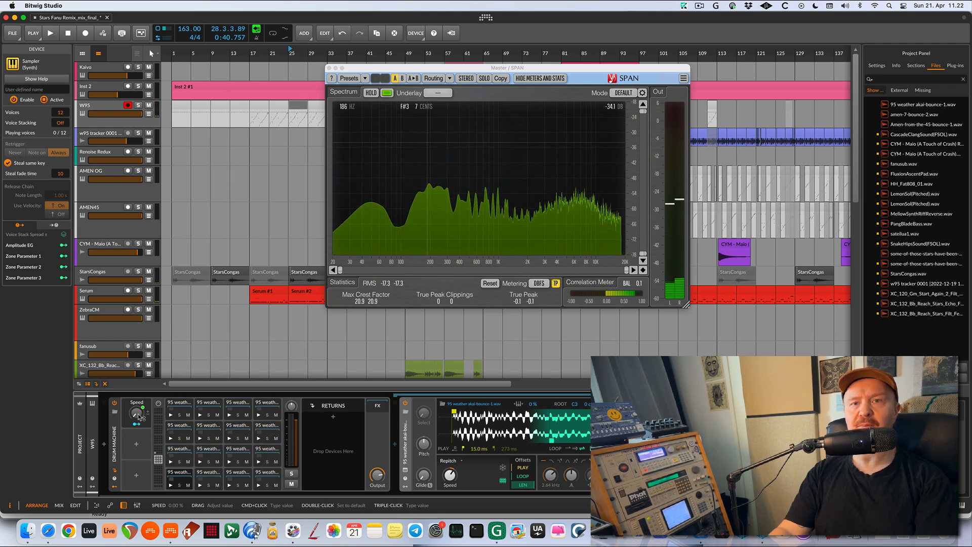
- Raise the W95 Drum Machine's Speed macro during playback, and stop
{"action": "key", "text": "space"}
{"action": "left_click_drag", "start_coordinate": [138, 415], "coordinate": [139, 339]}
{"action": "key", "text": "space"}
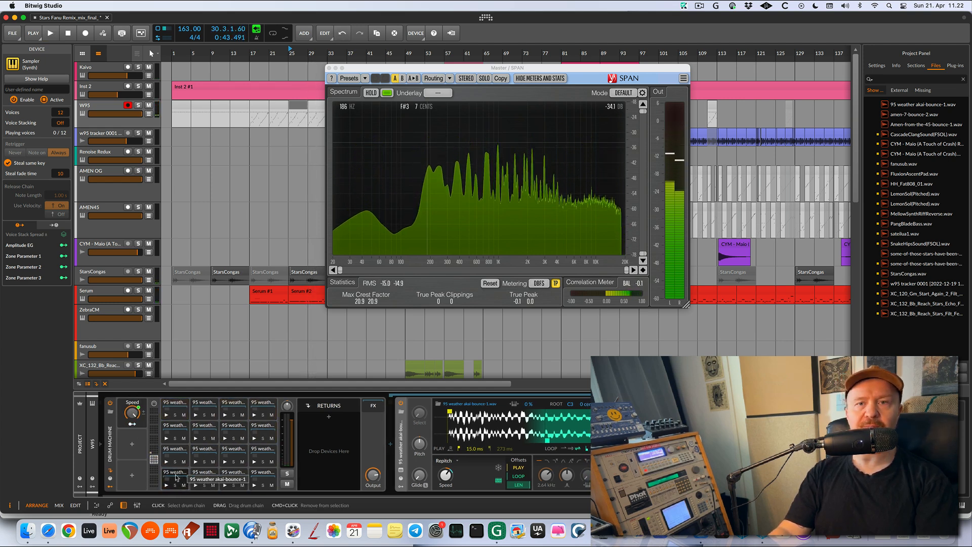
- Show the Sampler of one W95 Drum Machine pad and zoom its waveform out to reveal the slice in the sample
{"action": "left_click", "coordinate": [179, 476]}
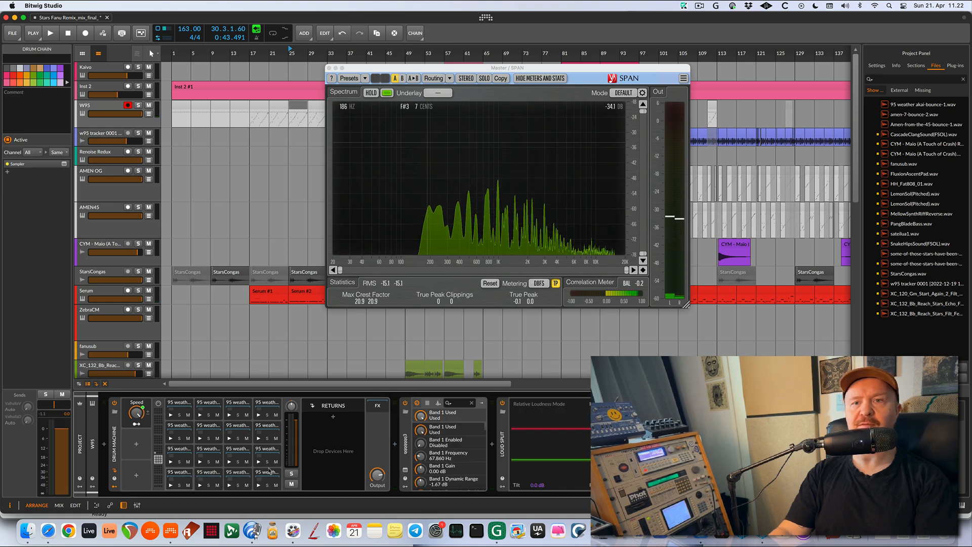
{"action": "left_click", "coordinate": [181, 473]}
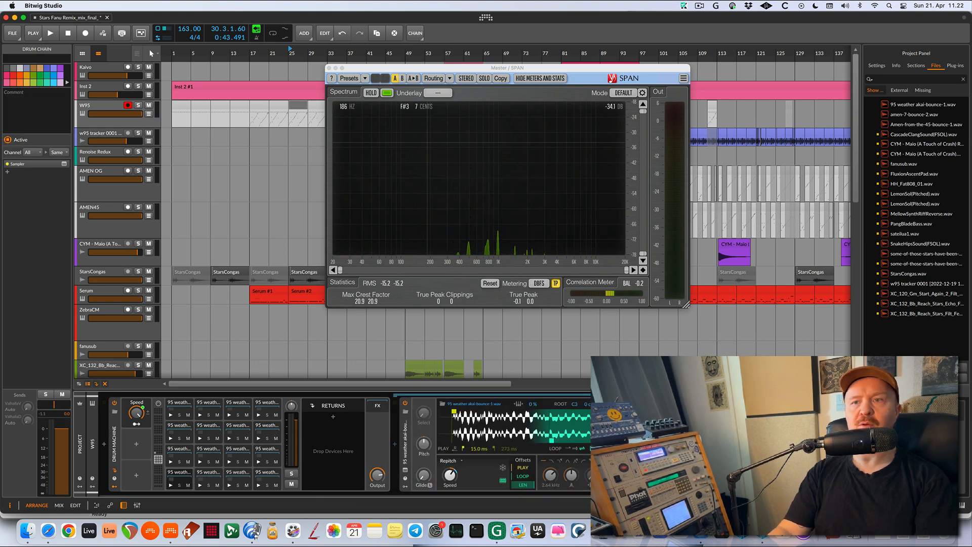
{"action": "left_click_drag", "start_coordinate": [513, 430], "coordinate": [512, 412]}
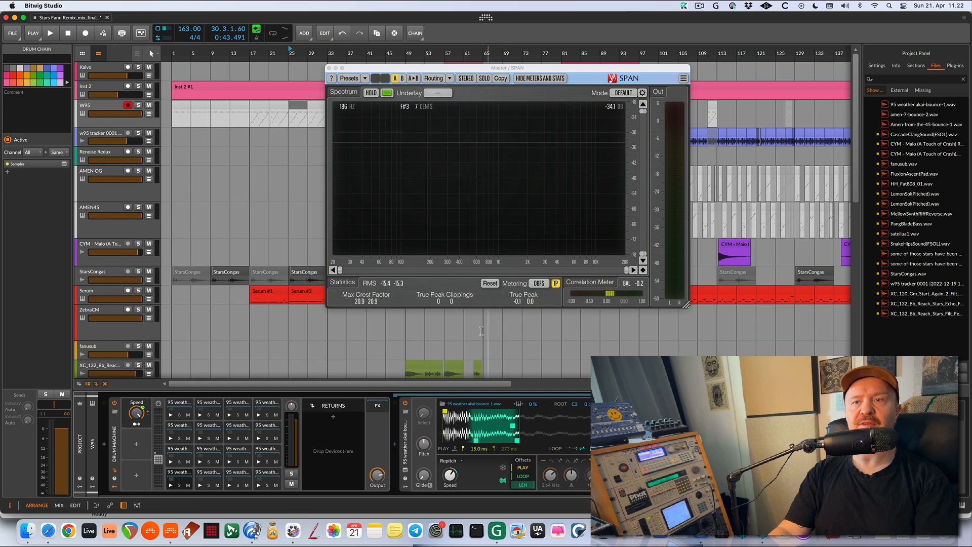
- Switch to TwistedWave, play 95 weather akai-bounce-1.wav, stop it, and return to Bitwig Studio
{"action": "key", "text": "super+Tab"}
{"action": "key", "text": "space"}
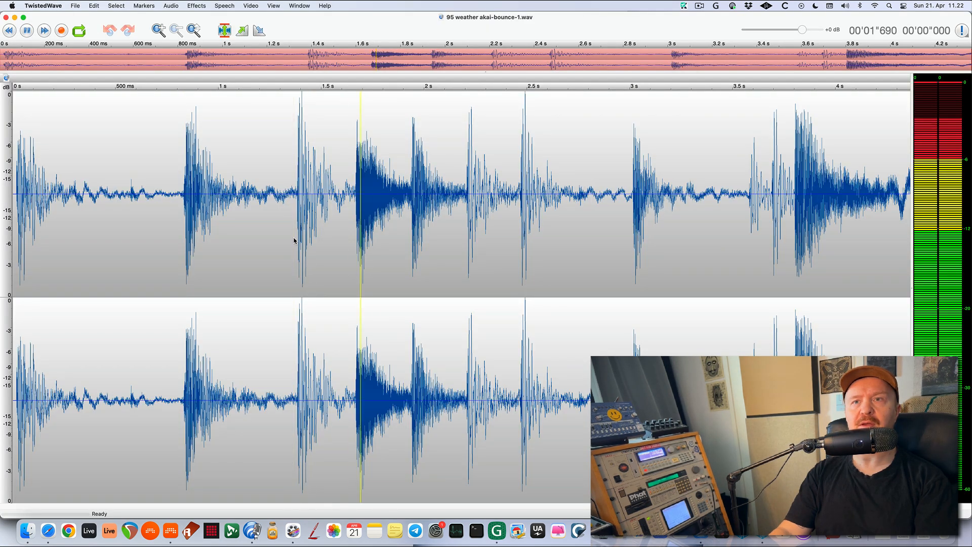
{"action": "key", "text": "space"}
{"action": "key", "text": "super+Tab"}
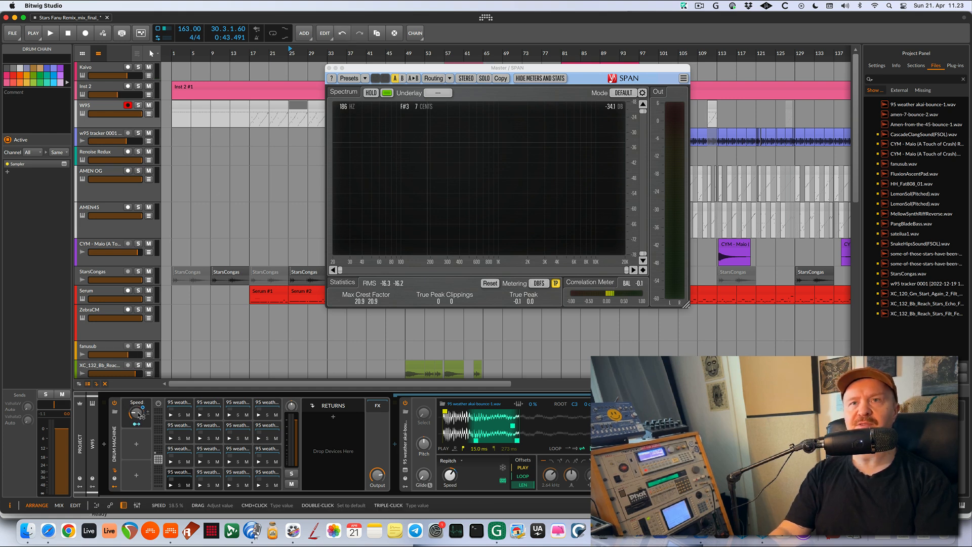
- Lower the Drum Machine's Speed macro, play the break in the arrangement, and stop
{"action": "left_click_drag", "start_coordinate": [140, 414], "coordinate": [141, 446]}
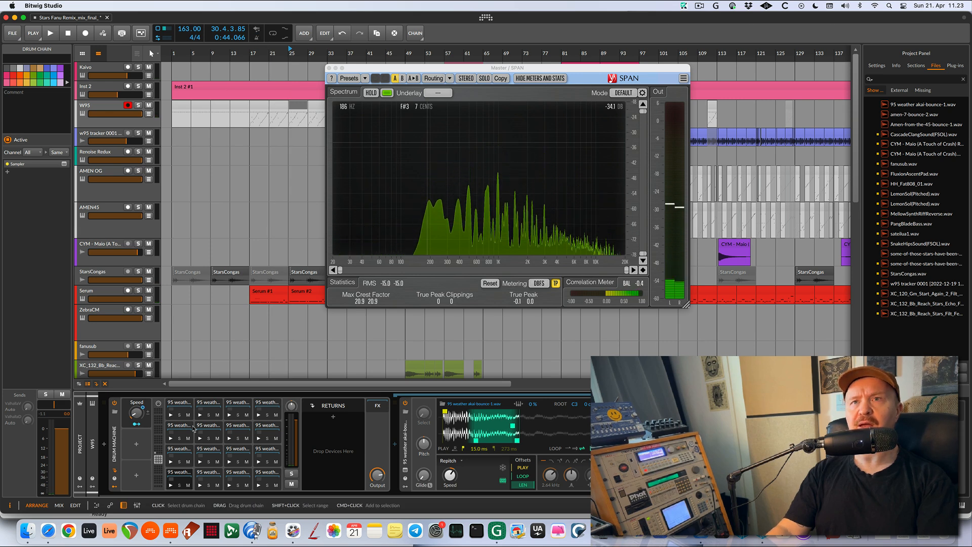
{"action": "key", "text": "space"}
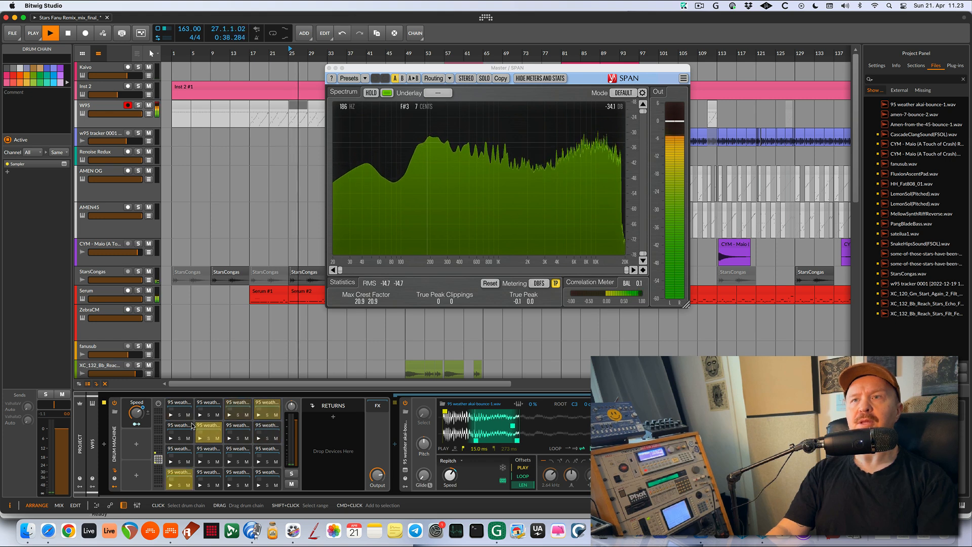
{"action": "key", "text": "space"}
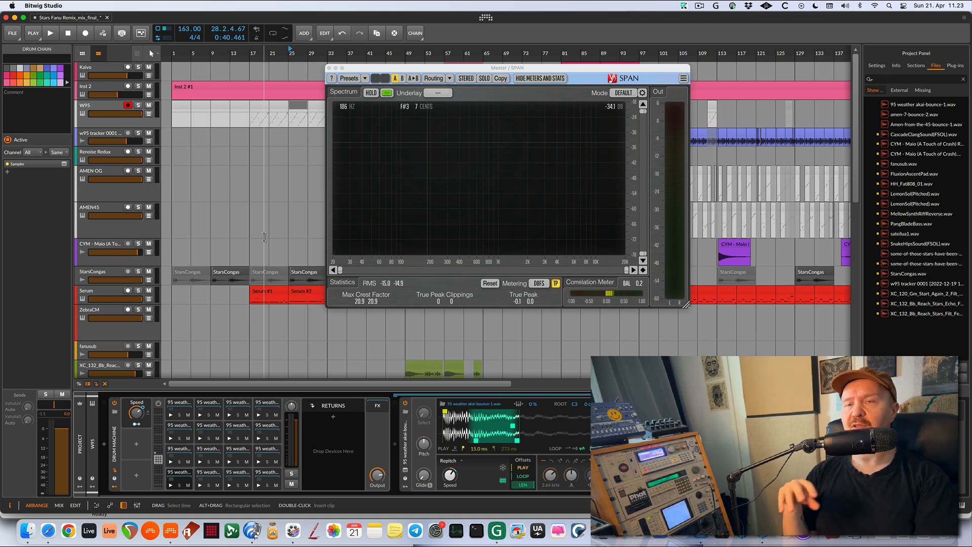
- Play ODY003BStars(Remastered)-40.wav through SPAN in TwistedWave, and return to Bitwig Studio, closing its SPAN window
{"action": "key", "text": "super+Tab"}
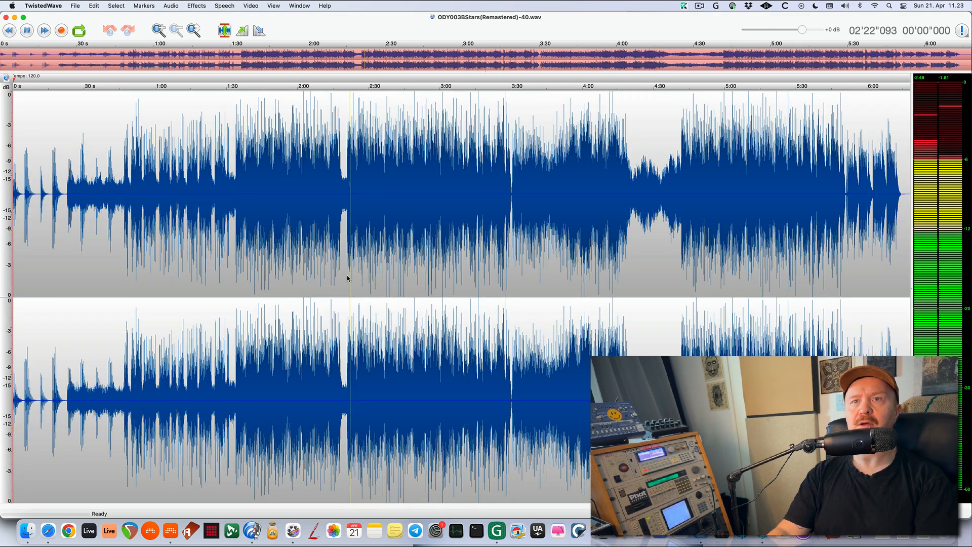
{"action": "key", "text": "super+e"}
{"action": "key", "text": "space"}
{"action": "key", "text": "space"}
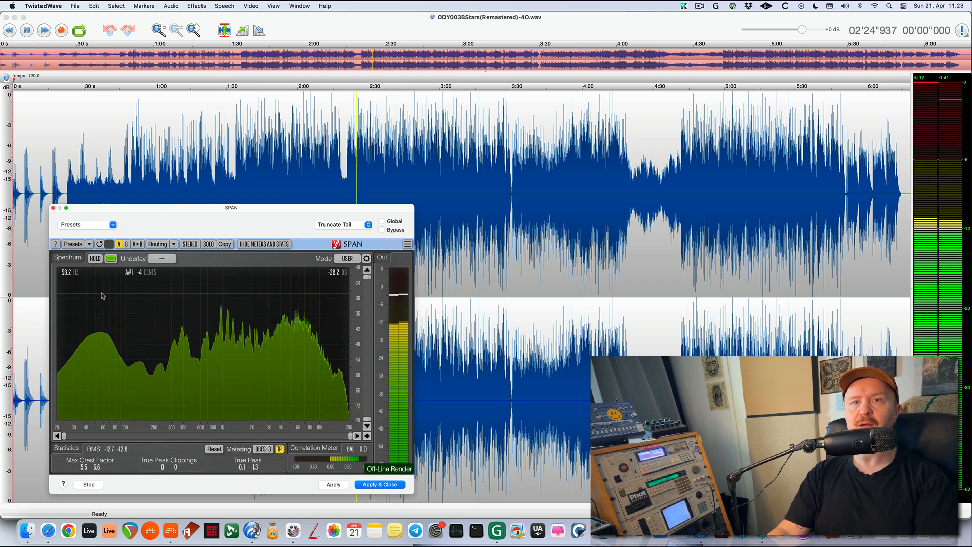
{"action": "key", "text": "super+Tab"}
{"action": "key", "text": "super+w"}
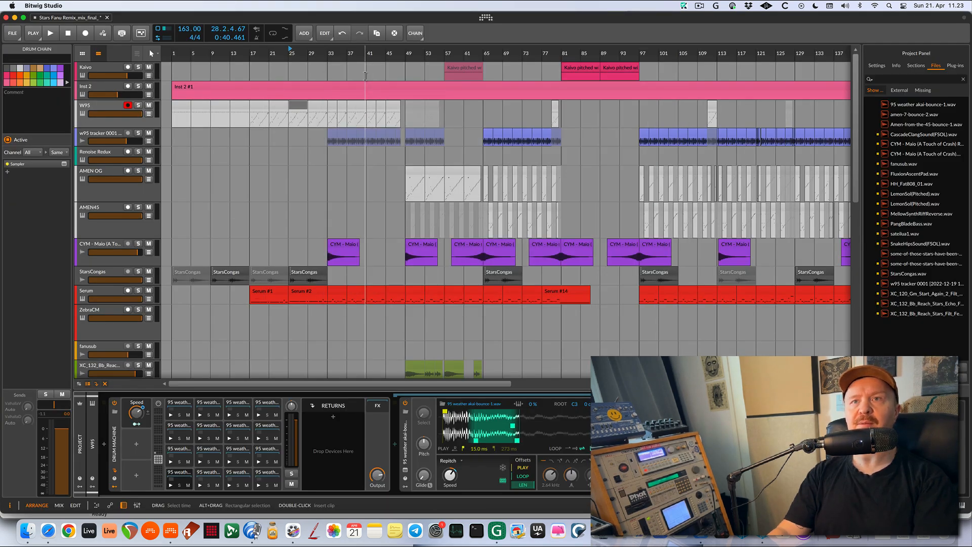
- Increase the Serum track's height and play the arrangement from the Serum #1 clip at bar 17
{"action": "left_click", "coordinate": [271, 292]}
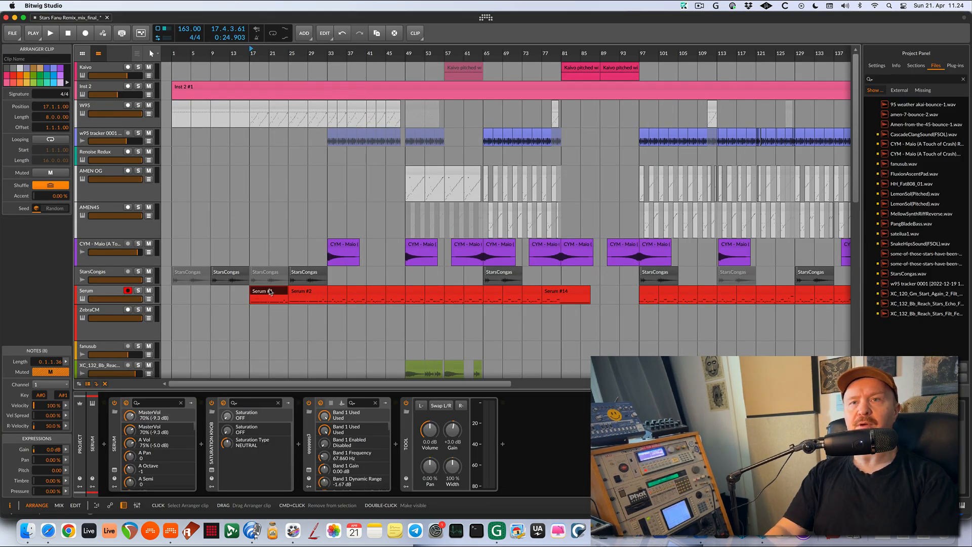
{"action": "left_click_drag", "start_coordinate": [118, 303], "coordinate": [117, 339]}
{"action": "scroll", "coordinate": [310, 307], "scroll_direction": "up", "scroll_amount": 3}
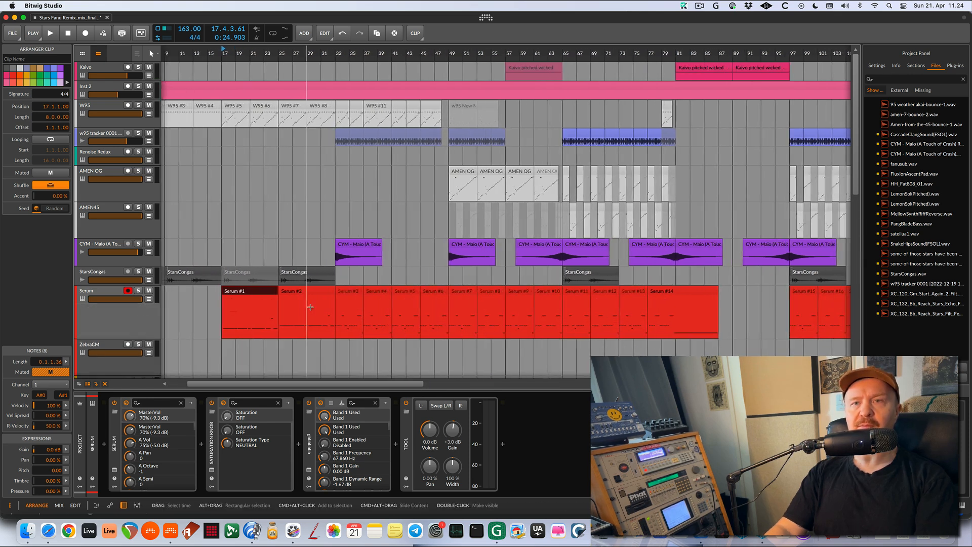
{"action": "scroll", "coordinate": [283, 303], "scroll_direction": "left", "scroll_amount": 3}
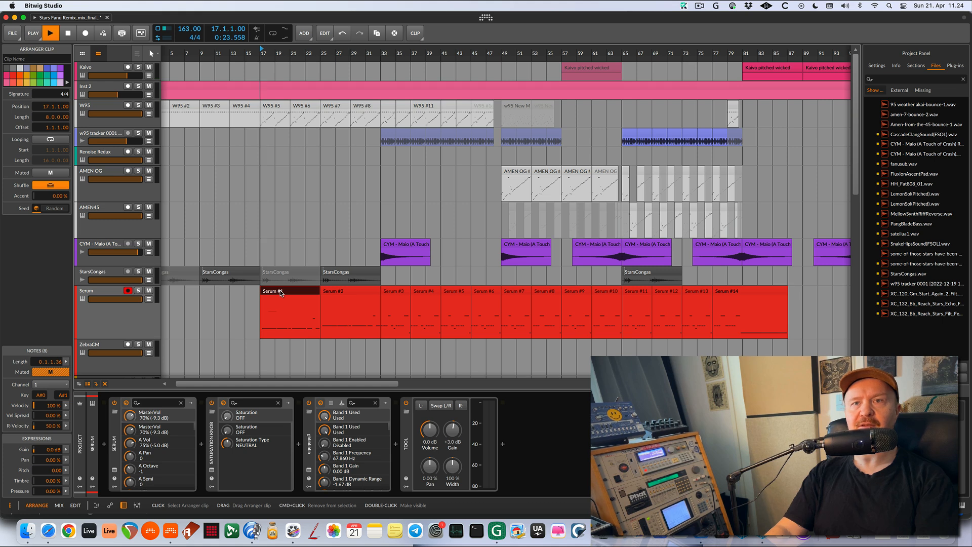
{"action": "key", "text": "space"}
{"action": "scroll", "coordinate": [280, 293], "scroll_direction": "down", "scroll_amount": 3}
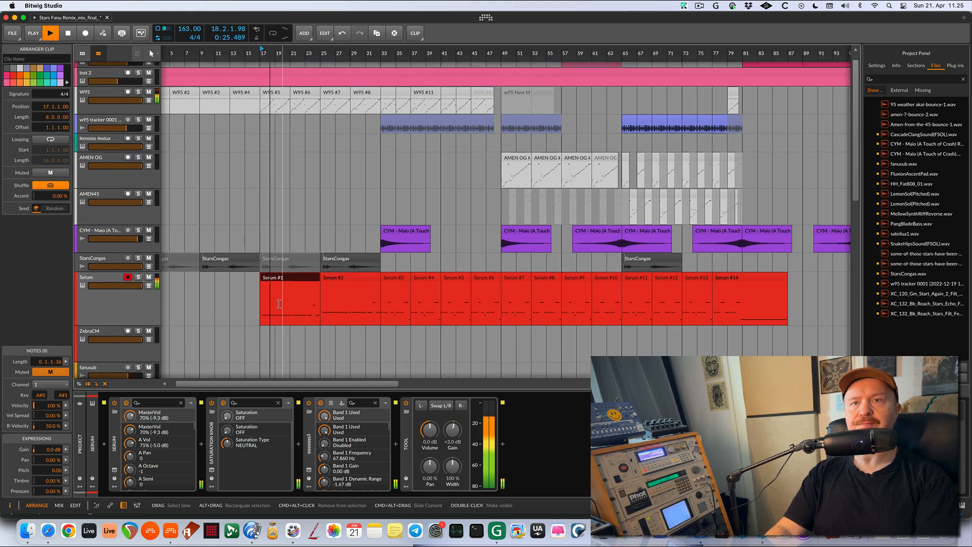
{"action": "scroll", "coordinate": [279, 287], "scroll_direction": "up", "scroll_amount": 3}
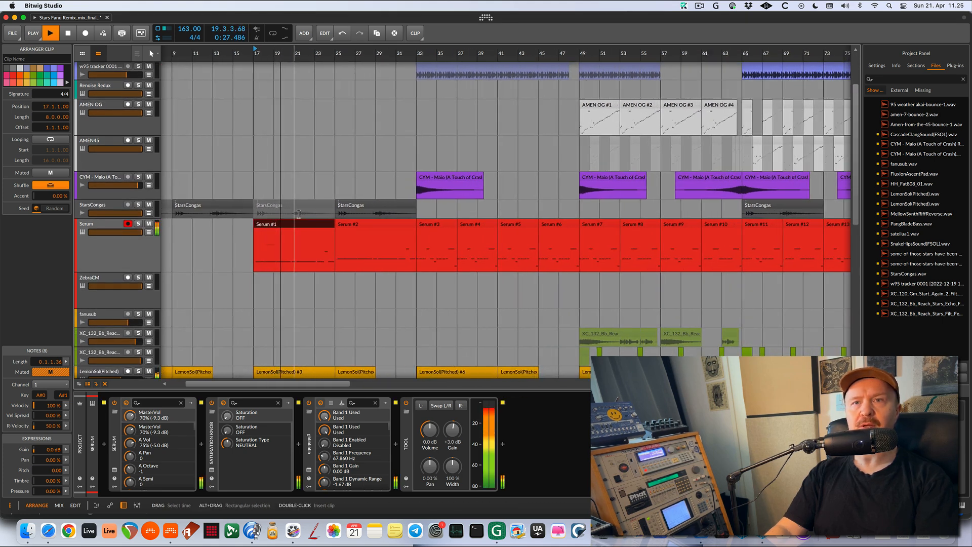
- Examine the bass notes in the Serum #1 and Serum #2 clips during playback, and stop
{"action": "double_click", "coordinate": [292, 224]}
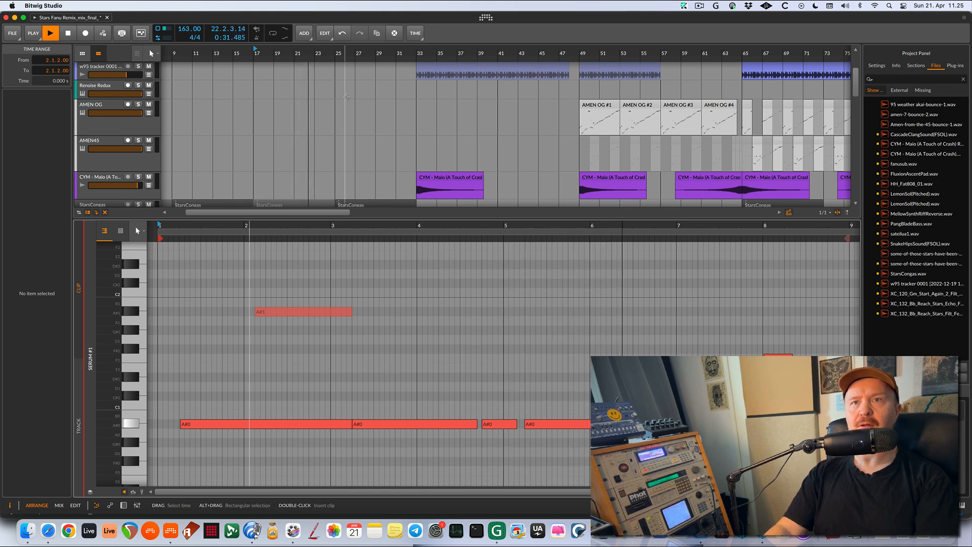
{"action": "scroll", "coordinate": [353, 112], "scroll_direction": "down", "scroll_amount": 3}
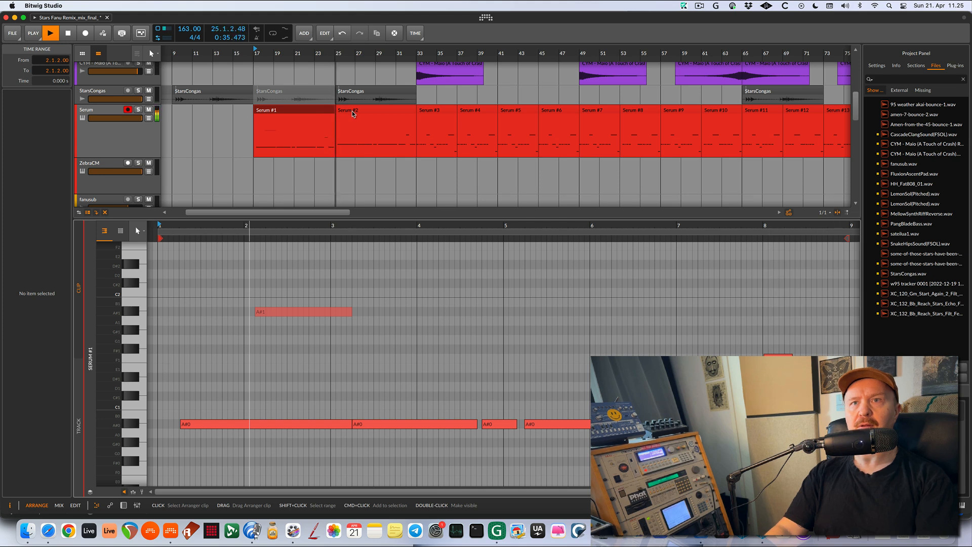
{"action": "left_click", "coordinate": [353, 112]}
{"action": "scroll", "coordinate": [371, 328], "scroll_direction": "up", "scroll_amount": 3}
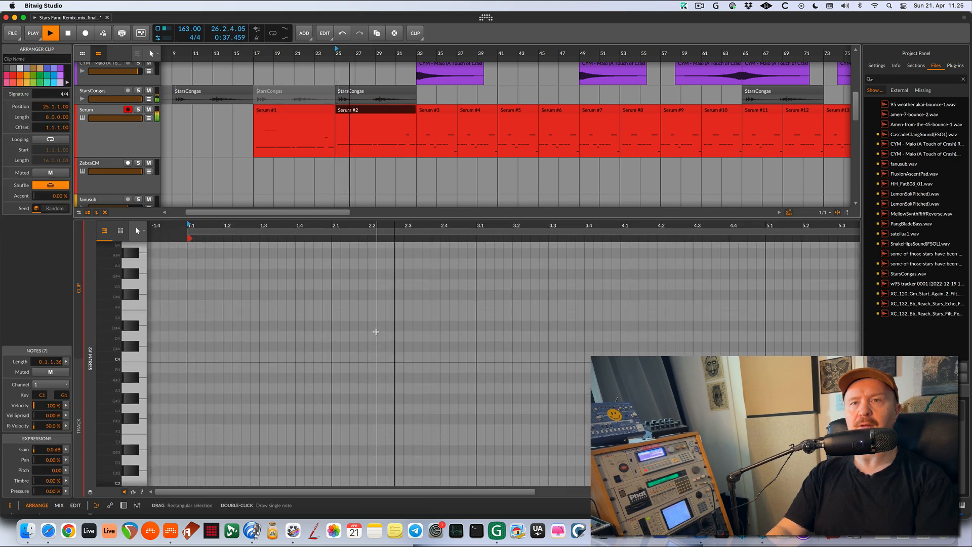
{"action": "scroll", "coordinate": [372, 328], "scroll_direction": "down", "scroll_amount": 15}
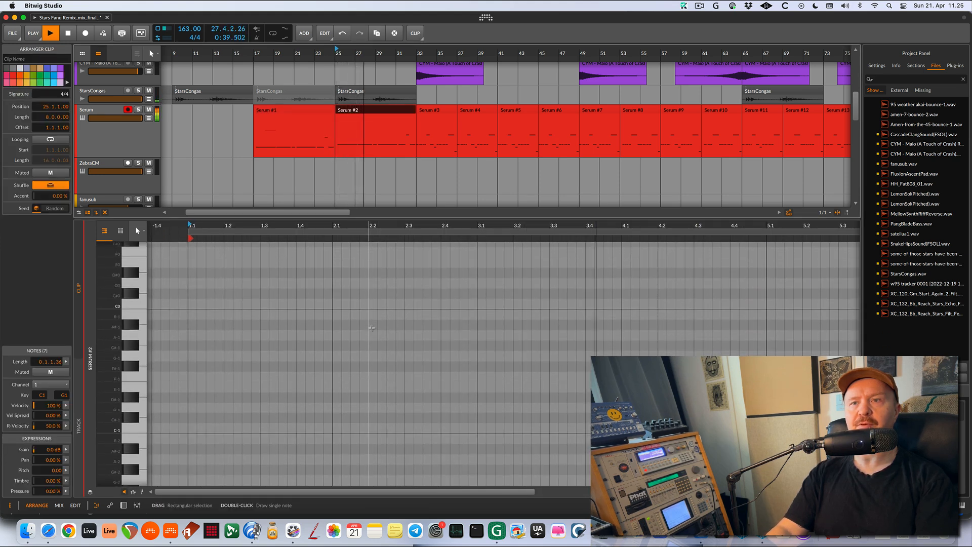
{"action": "scroll", "coordinate": [372, 330], "scroll_direction": "down", "scroll_amount": 4}
{"action": "scroll", "coordinate": [373, 329], "scroll_direction": "down", "scroll_amount": 3}
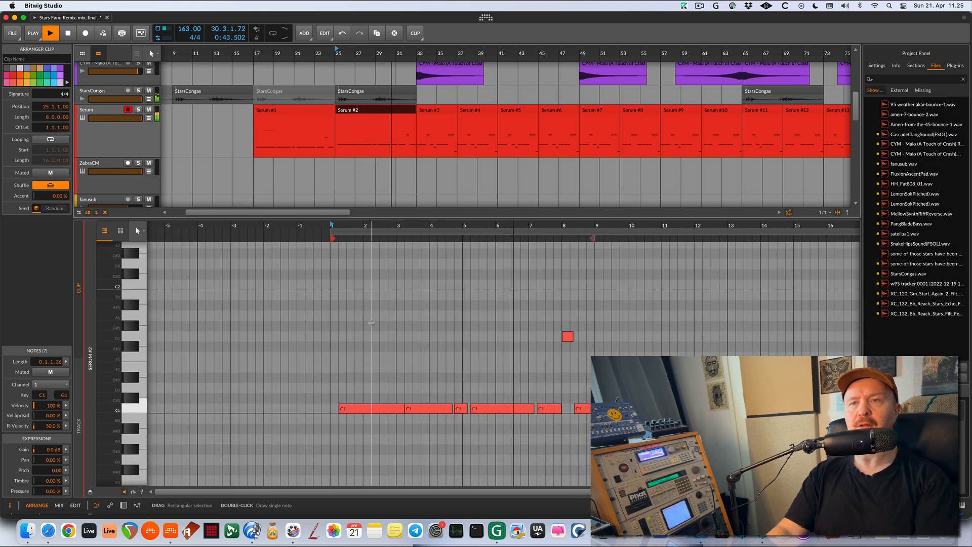
{"action": "key", "text": "space"}
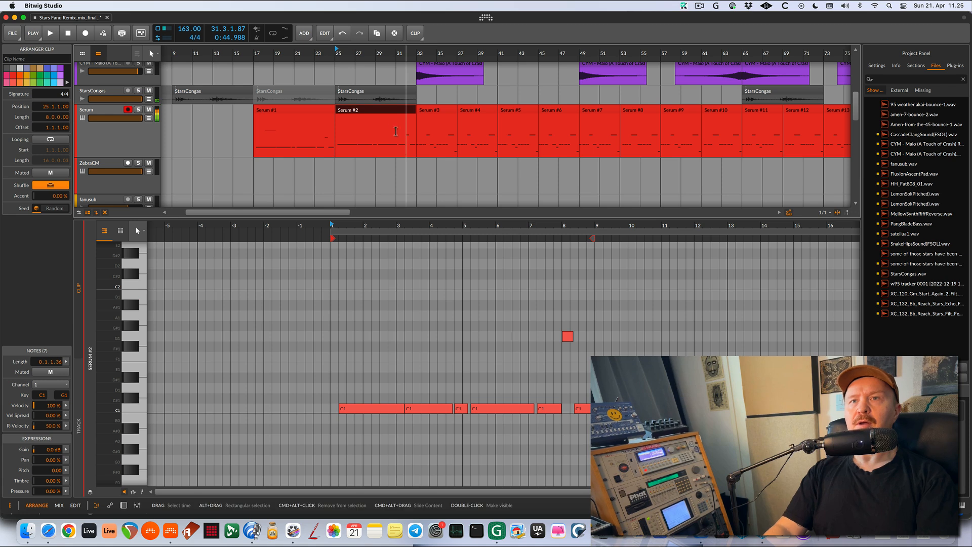
- Open the Serum #3 clip at bar 33 and examine its notes over the full clip length
{"action": "left_click", "coordinate": [436, 112]}
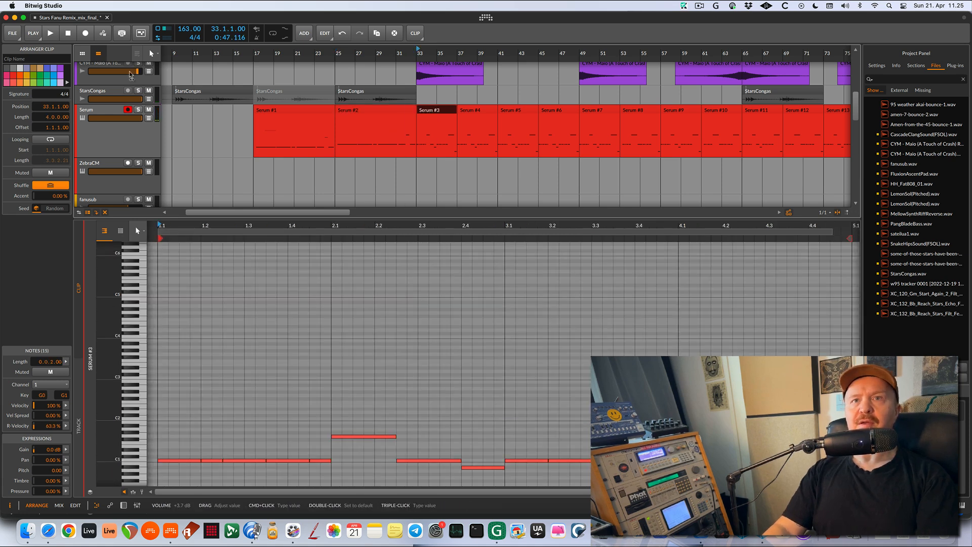
{"action": "key", "text": "d"}
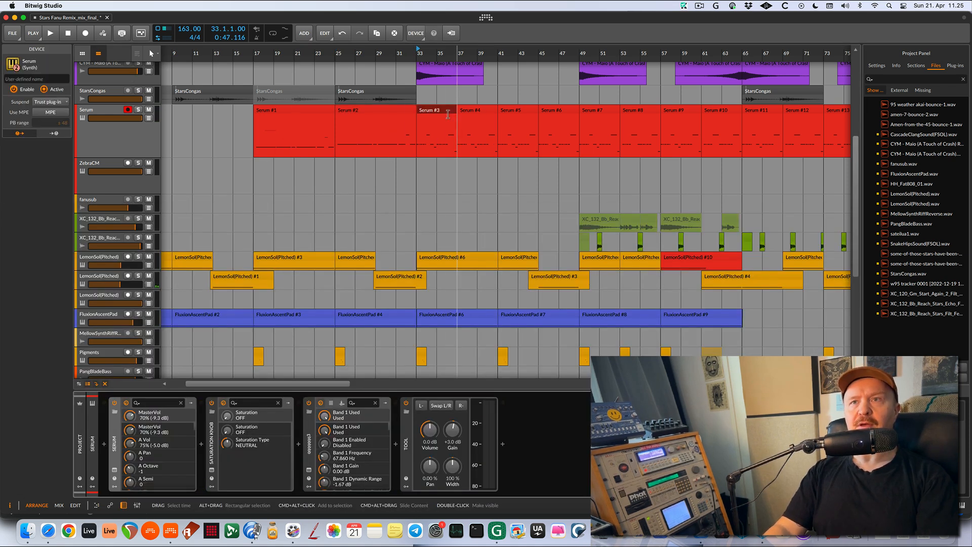
{"action": "double_click", "coordinate": [433, 113]}
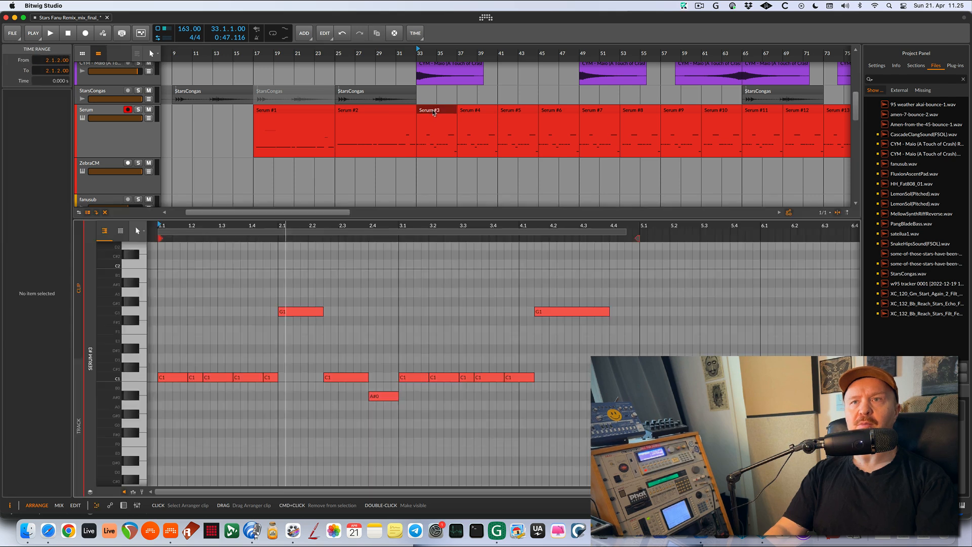
{"action": "scroll", "coordinate": [376, 322], "scroll_direction": "down", "scroll_amount": 2}
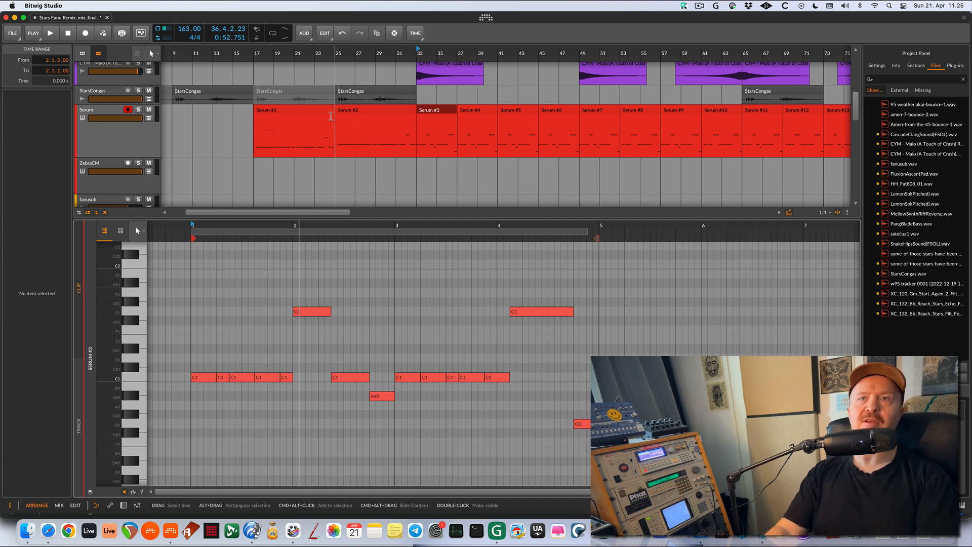
- Consolidate the Serum clips at bars 17 and 25 into one clip, and review the Serum #3 notes and the Serum track's devices
{"action": "left_click", "coordinate": [327, 114]}
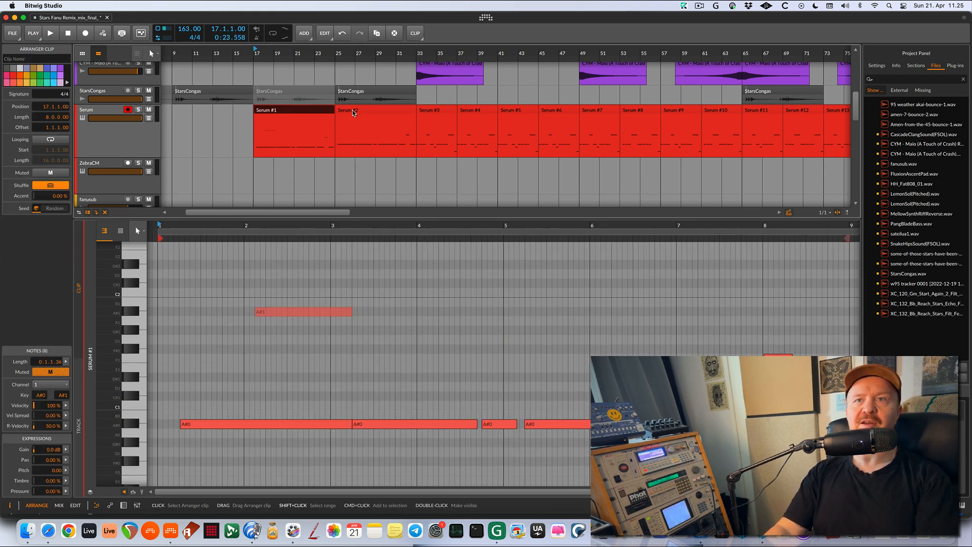
{"action": "left_click", "coordinate": [353, 113], "text": "super"}
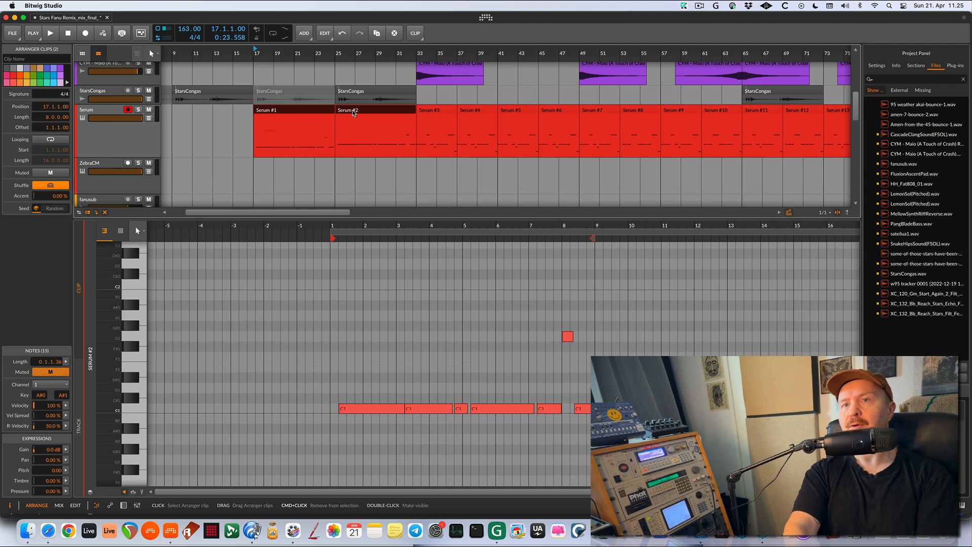
{"action": "key", "text": "super+j"}
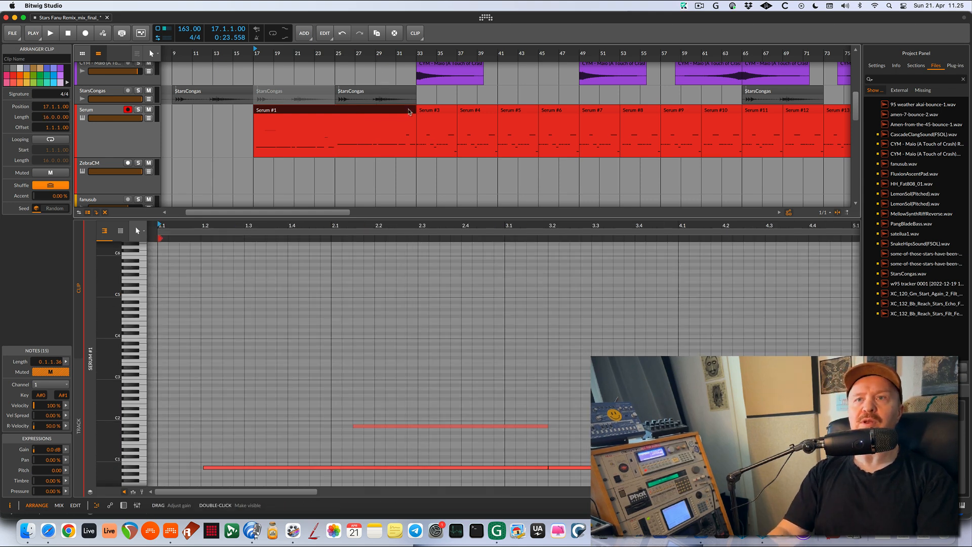
{"action": "left_click", "coordinate": [434, 113]}
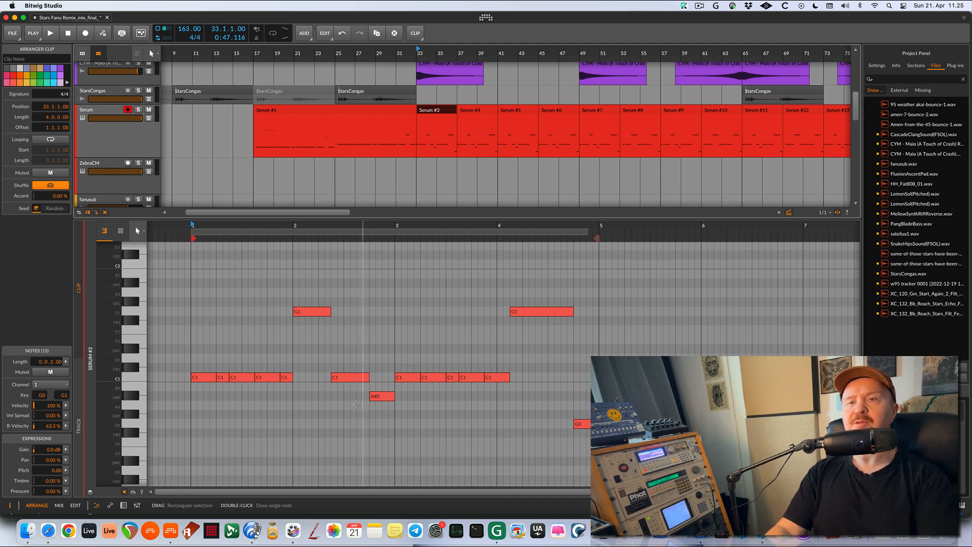
{"action": "key", "text": "d"}
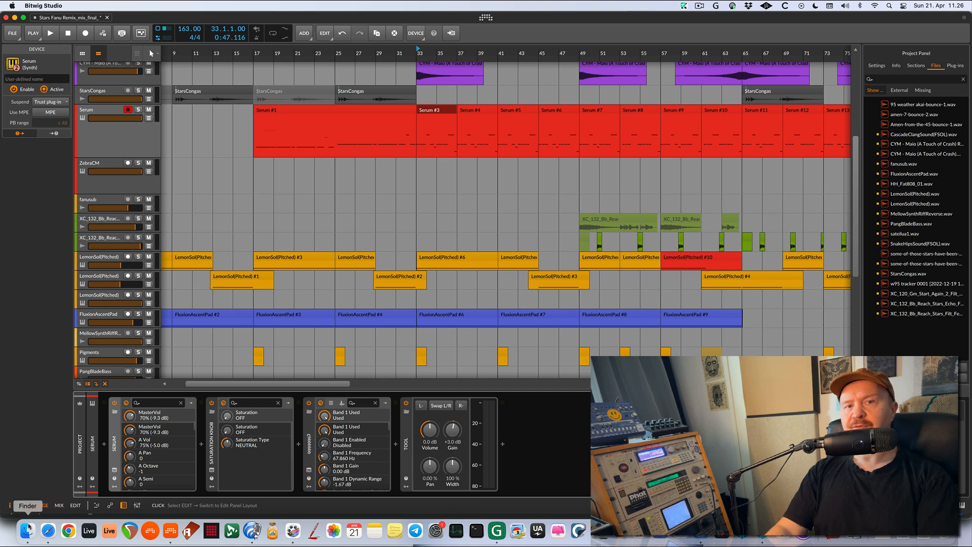
- Switch to Finder and open LemonSol(Pitched).wav from the Stars audio files in the audio editor
{"action": "key", "text": "super+Tab"}
{"action": "key", "text": "super+Tab"}
{"action": "key", "text": "super+Tab"}
{"action": "key", "text": "super+Tab"}
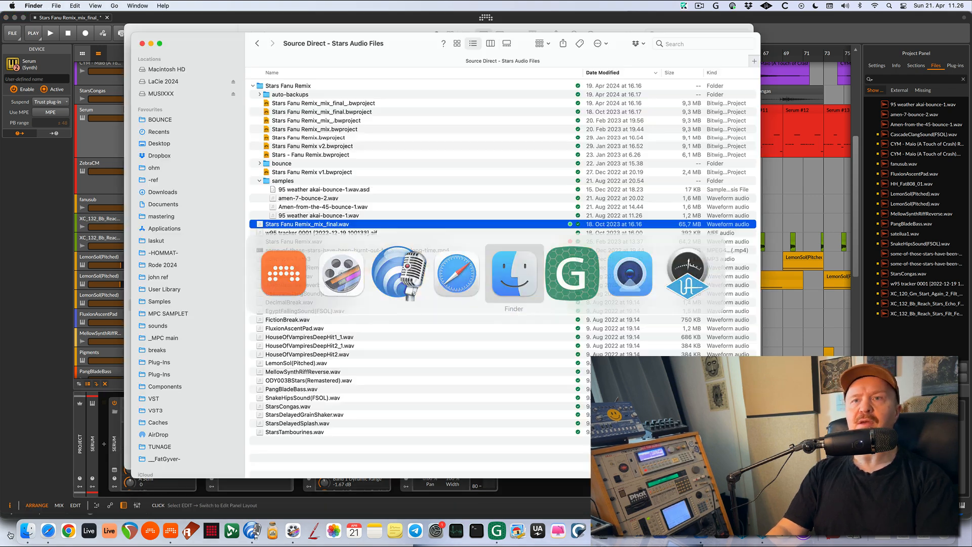
{"action": "double_click", "coordinate": [294, 363]}
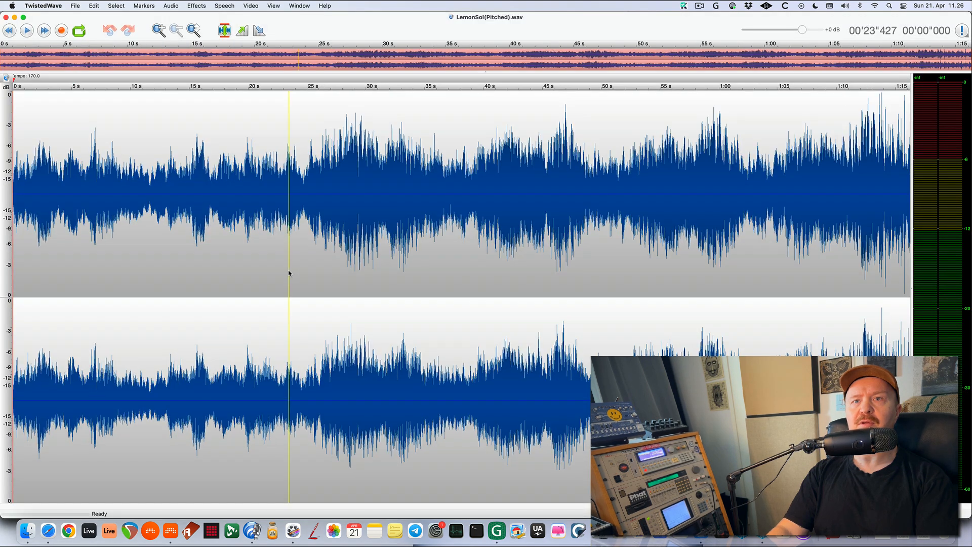
- Audition LemonSol(Pitched).wav from about 29, 36, 50 and 63 seconds, and stop playback
{"action": "left_click", "coordinate": [352, 274]}
{"action": "left_click", "coordinate": [445, 265]}
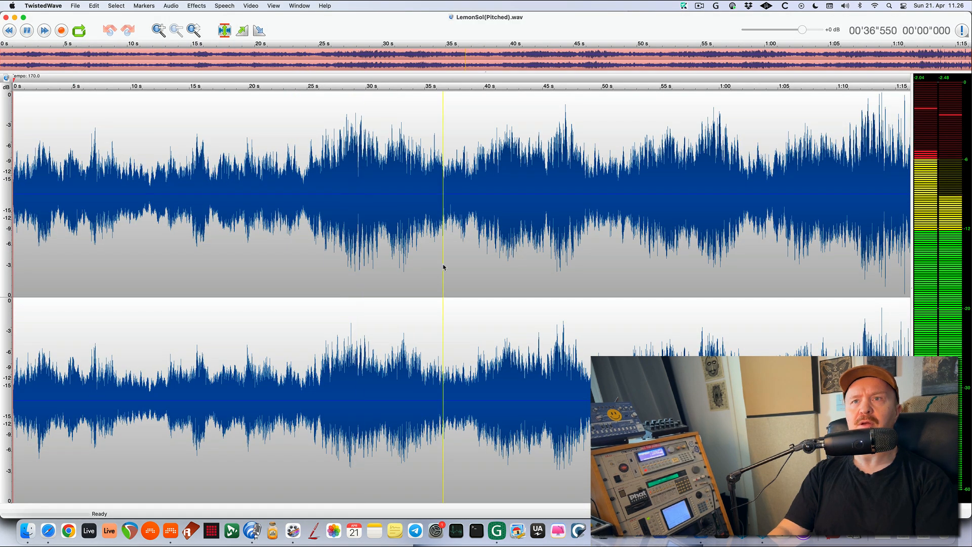
{"action": "left_click", "coordinate": [607, 275]}
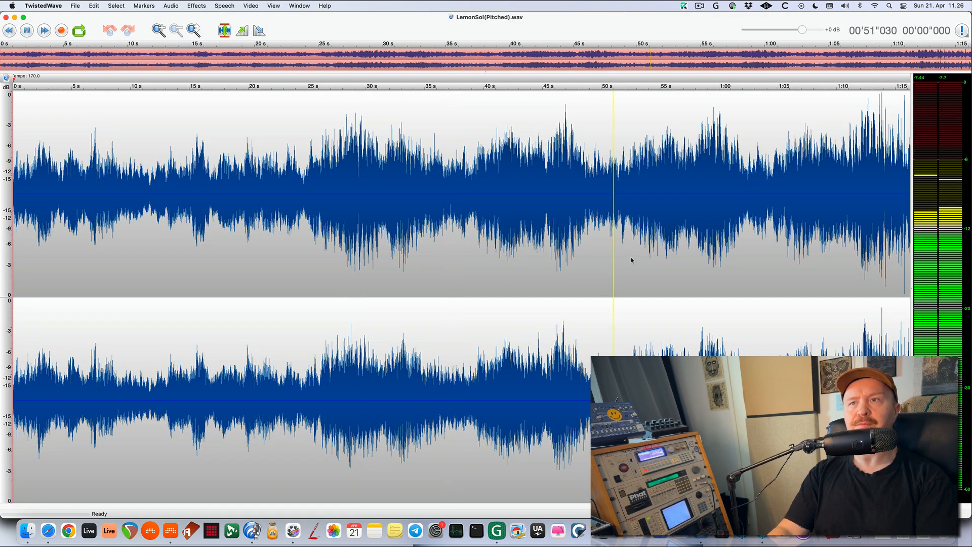
{"action": "left_click", "coordinate": [756, 268]}
{"action": "key", "text": "space"}
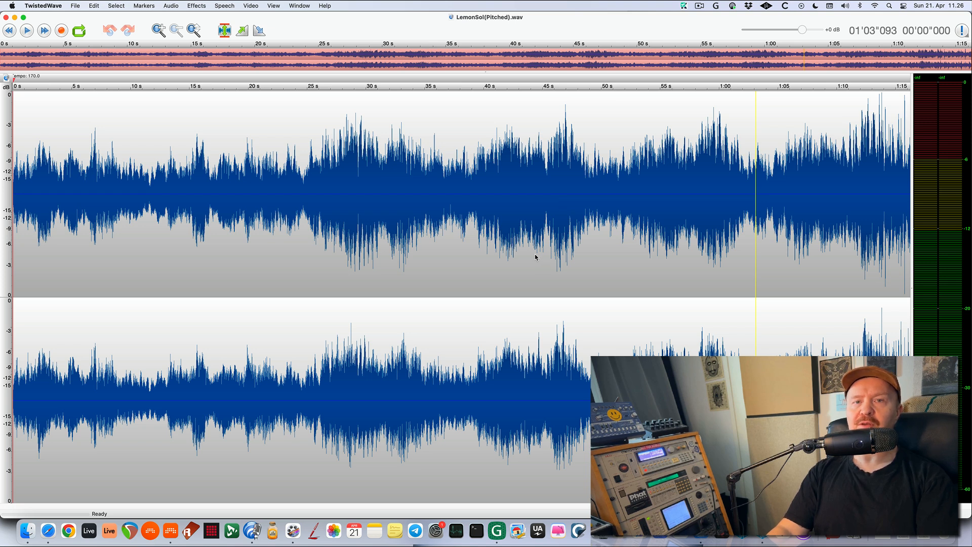
- Listen to LemonSol(Pitched).wav again from about 19 and 30 seconds, and stop playback
{"action": "left_click", "coordinate": [238, 271]}
{"action": "key", "text": "space"}
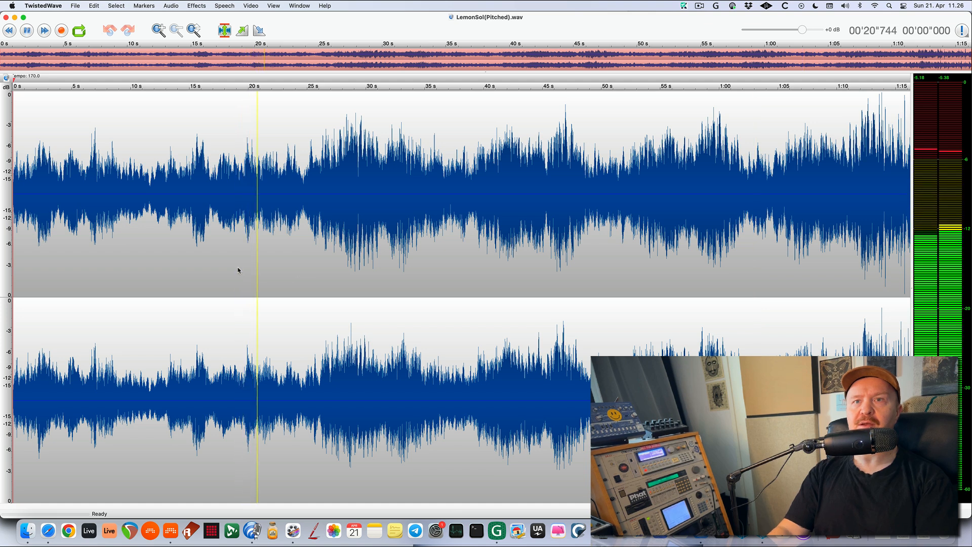
{"action": "left_click", "coordinate": [365, 265]}
{"action": "key", "text": "space"}
- Switch back to Bitwig Studio and play the LemonSol(Pitched) #3 clip at bar 17, continuing past bar 31, and select the LemonSol(Pitched) #2 clip
{"action": "key", "text": "super+Tab"}
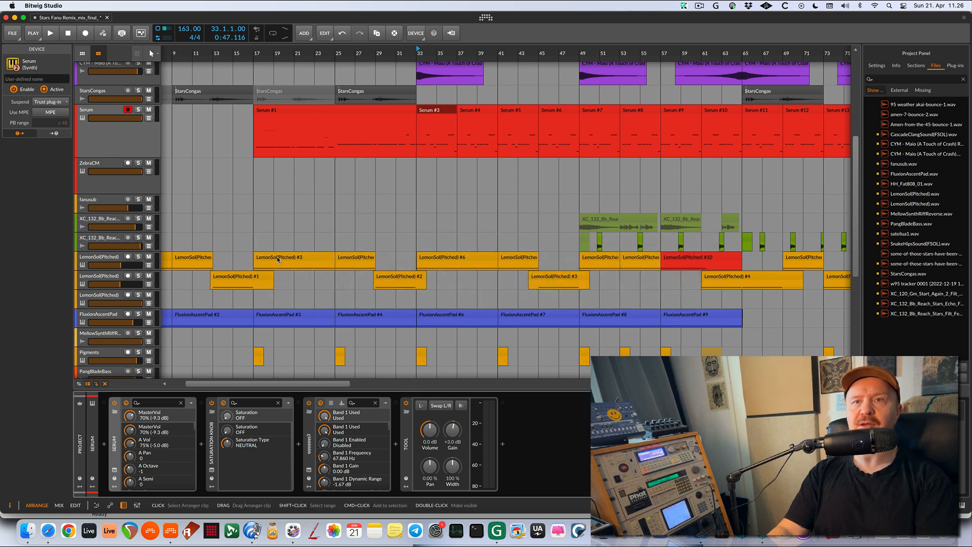
{"action": "left_click", "coordinate": [277, 258]}
{"action": "key", "text": "space"}
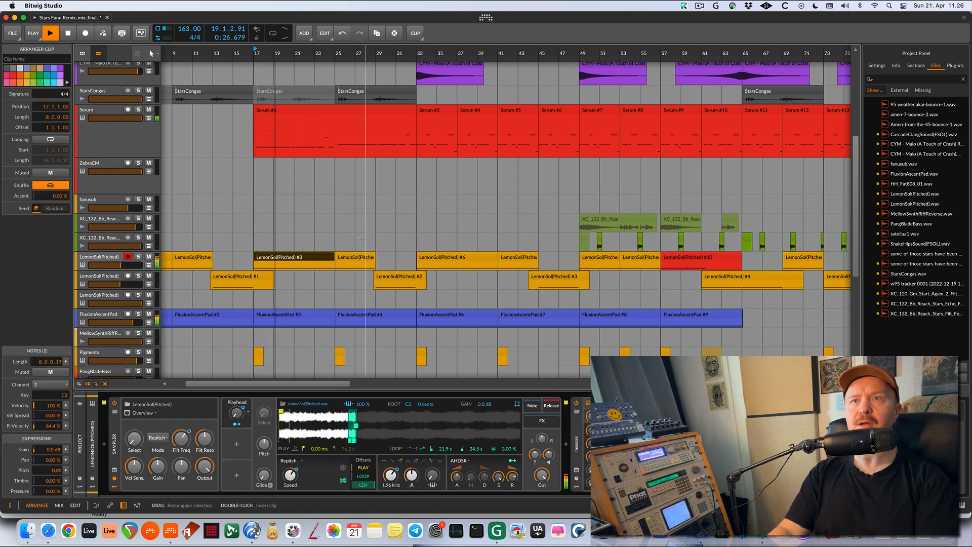
{"action": "left_click", "coordinate": [400, 238]}
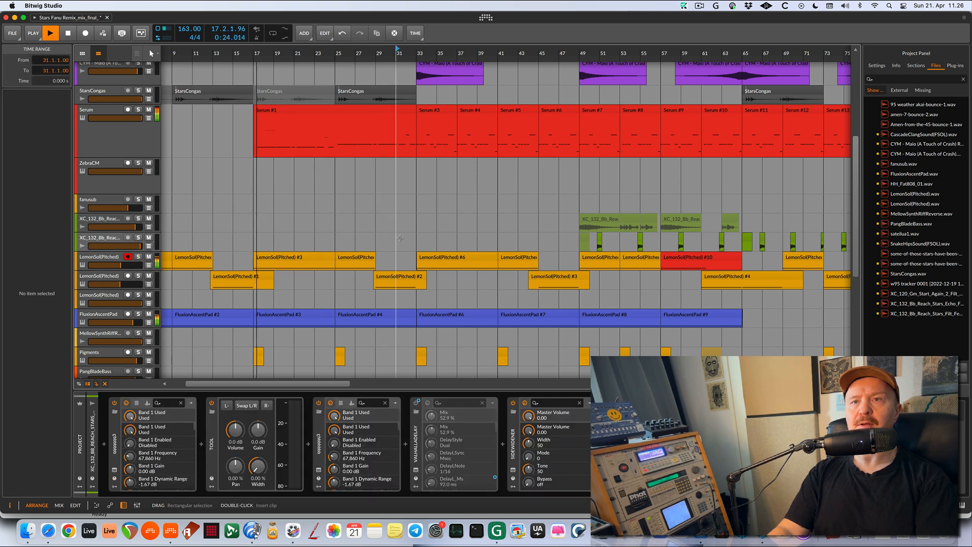
{"action": "left_click", "coordinate": [400, 239]}
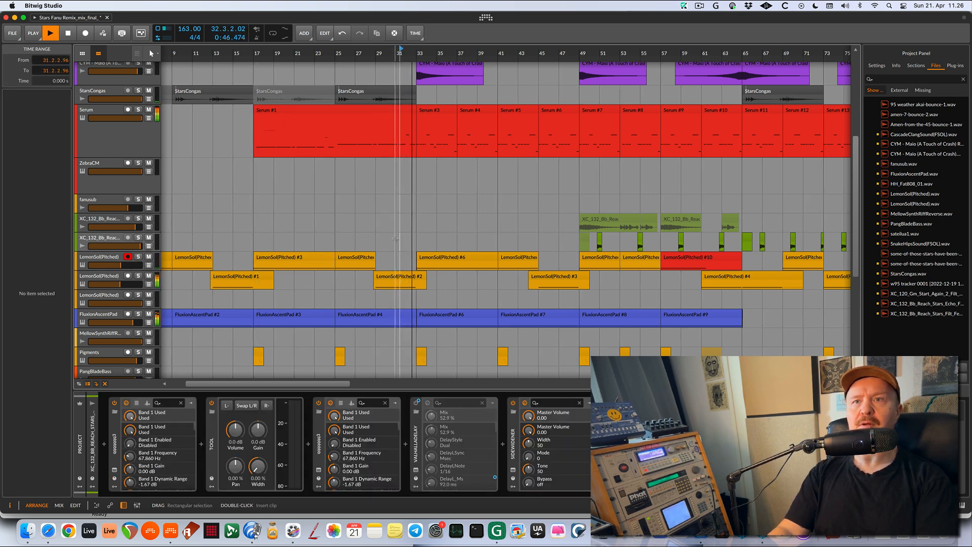
{"action": "left_click", "coordinate": [384, 279]}
- Listen to the FluxionAscentPad track soloed around bar 30, unsolo it, and stop playback
{"action": "scroll", "coordinate": [203, 269], "scroll_direction": "down", "scroll_amount": 4}
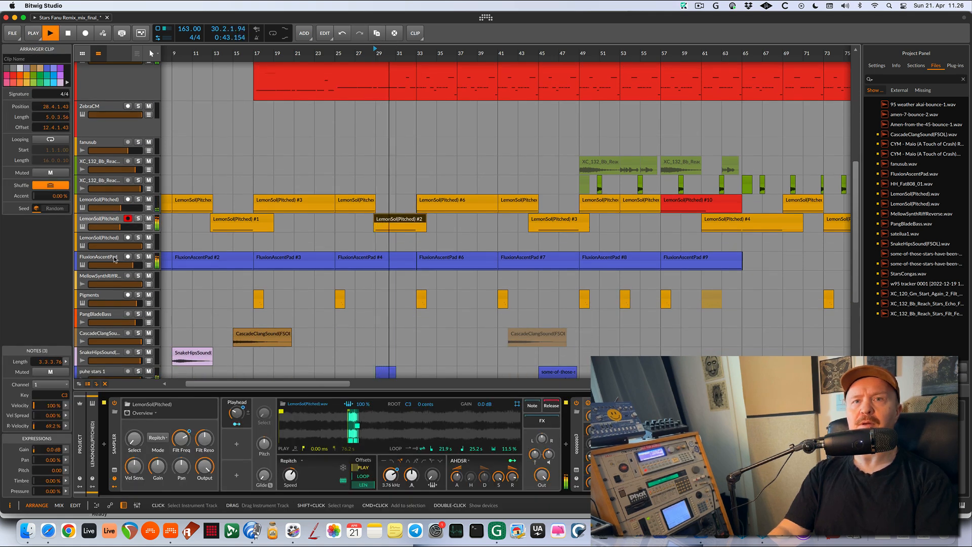
{"action": "left_click", "coordinate": [121, 260]}
{"action": "key", "text": "space"}
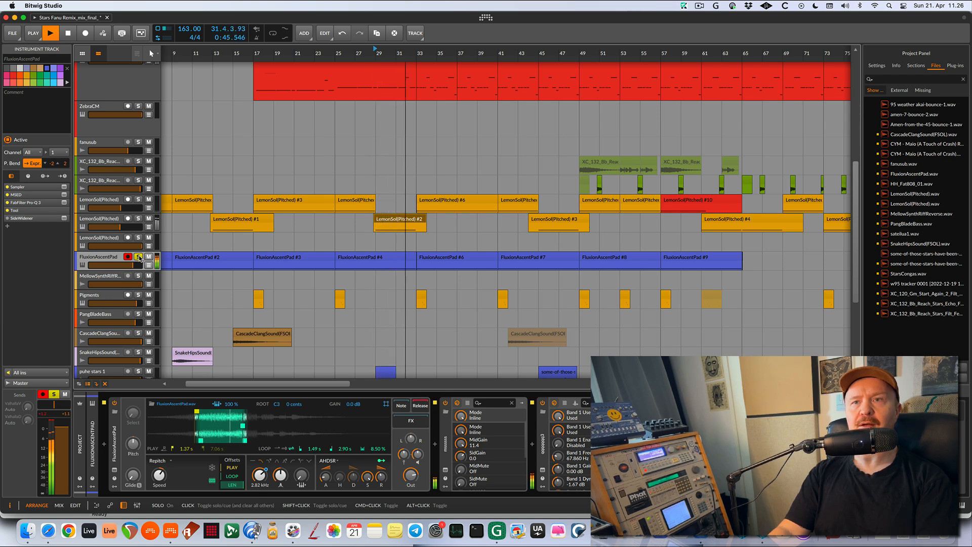
{"action": "left_click", "coordinate": [139, 258]}
{"action": "key", "text": "space"}
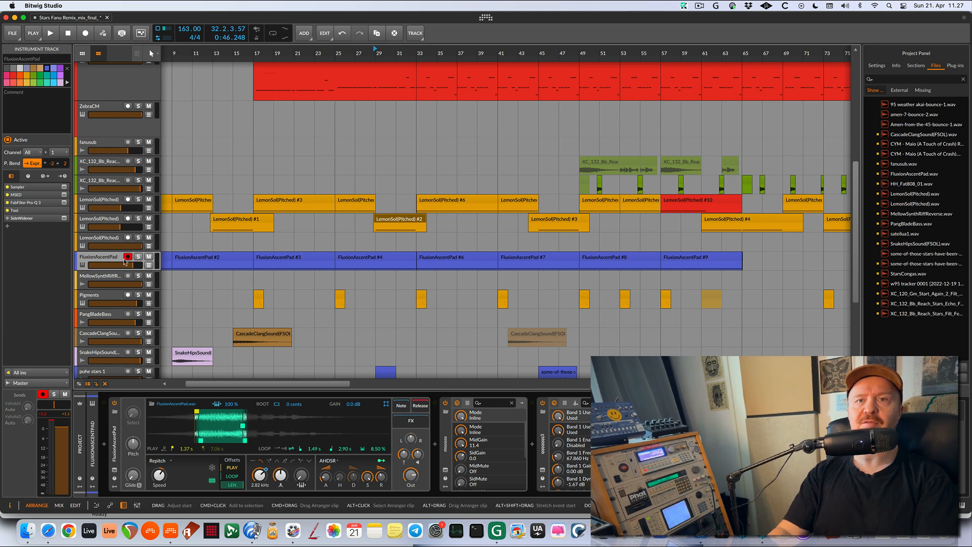
- Play the layered pads from late bar 28, stop, and select the LemonSol(Pitched) #2 clip to show its sampler
{"action": "key", "text": "space"}
{"action": "key", "text": "space"}
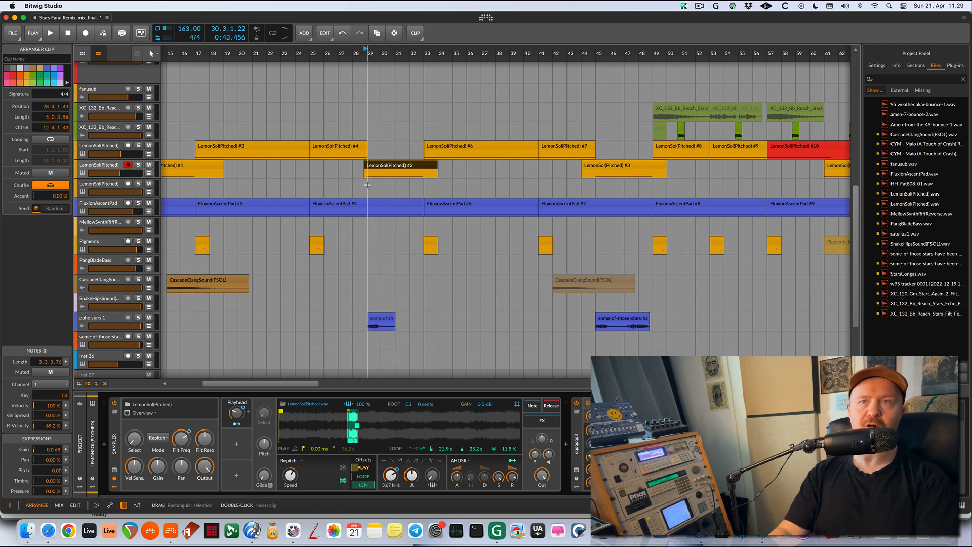
{"action": "left_click", "coordinate": [365, 185]}
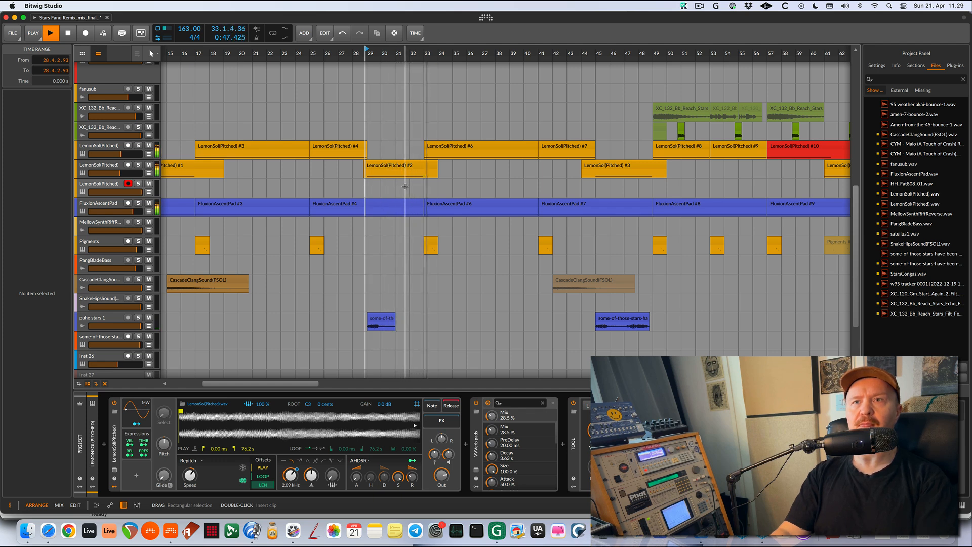
{"action": "key", "text": "space"}
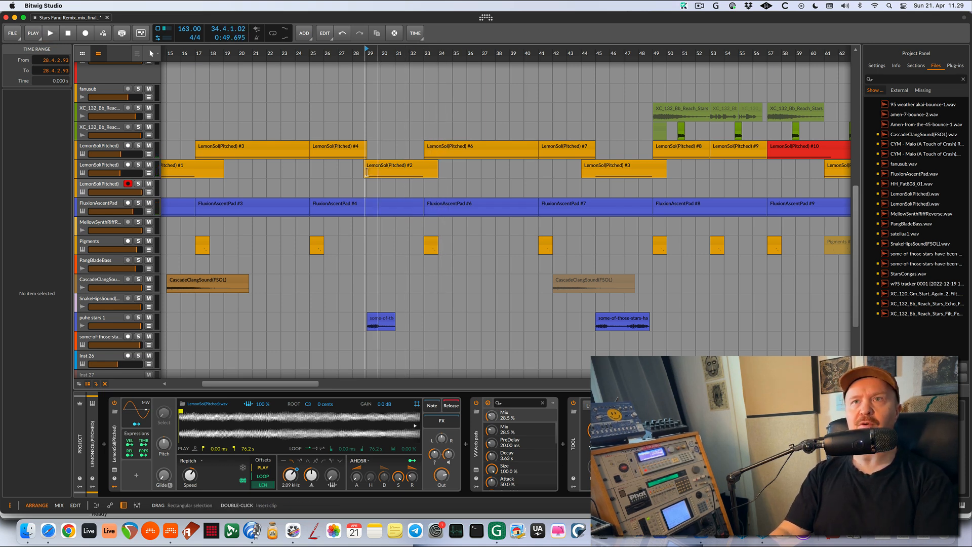
{"action": "left_click", "coordinate": [382, 168]}
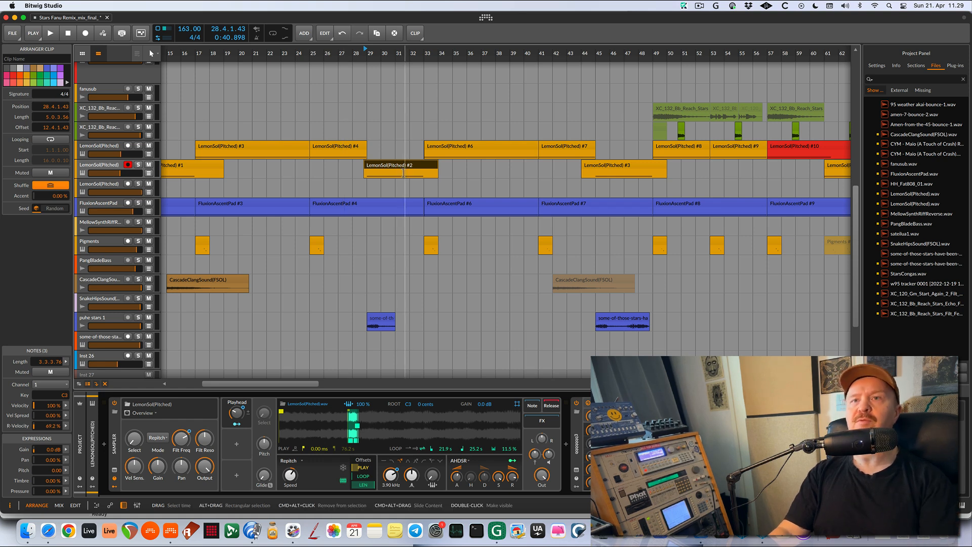
- Play the arrangement from the CYM - Maio (A Touch of Crash) clip at bar 33
{"action": "scroll", "coordinate": [403, 171], "scroll_direction": "up", "scroll_amount": 3}
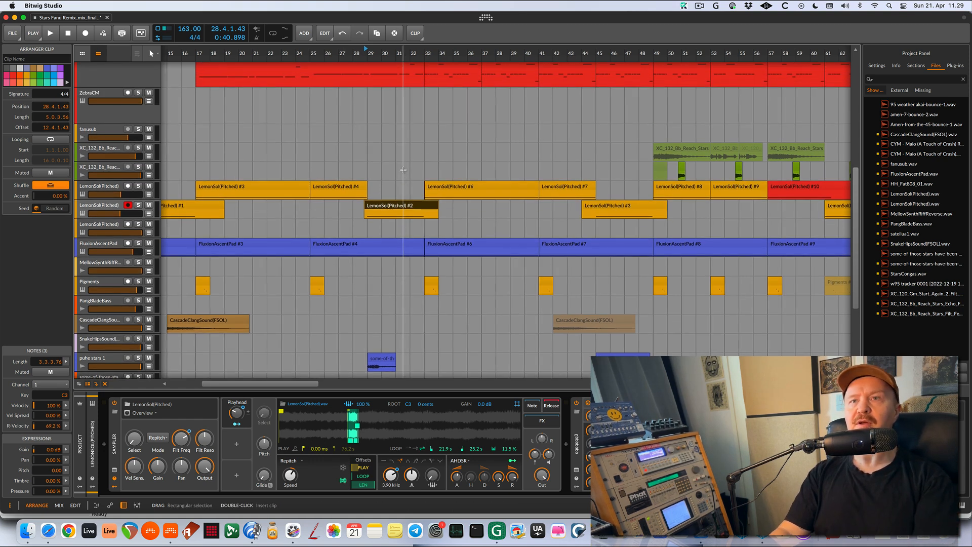
{"action": "scroll", "coordinate": [405, 183], "scroll_direction": "right", "scroll_amount": 1}
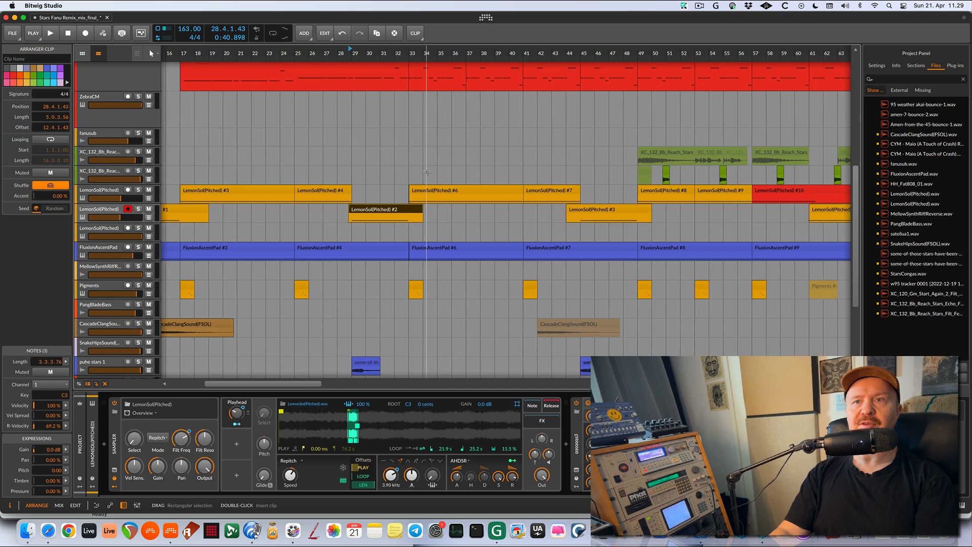
{"action": "scroll", "coordinate": [427, 172], "scroll_direction": "up", "scroll_amount": 7}
{"action": "scroll", "coordinate": [418, 207], "scroll_direction": "down", "scroll_amount": 2}
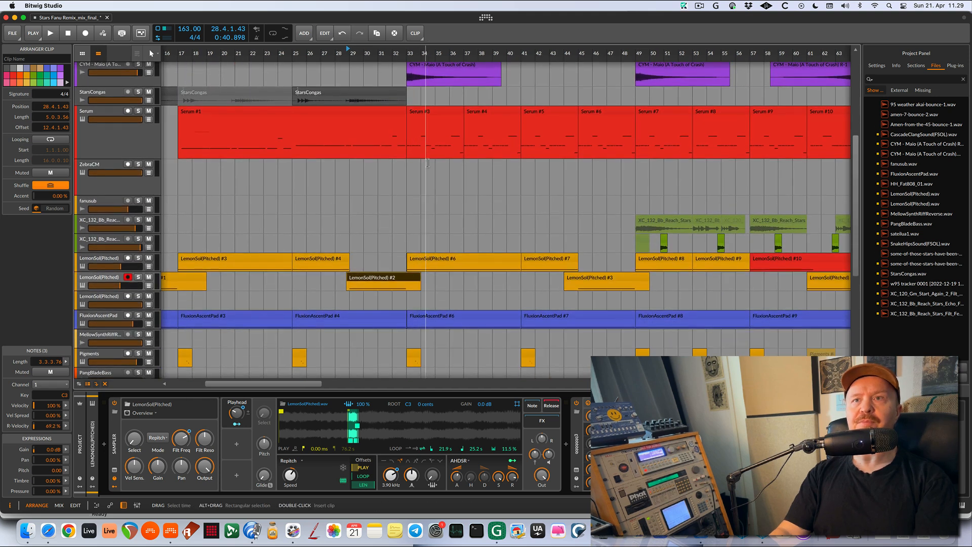
{"action": "scroll", "coordinate": [424, 202], "scroll_direction": "up", "scroll_amount": 4}
{"action": "left_click", "coordinate": [428, 121]}
{"action": "key", "text": "alt+space"}
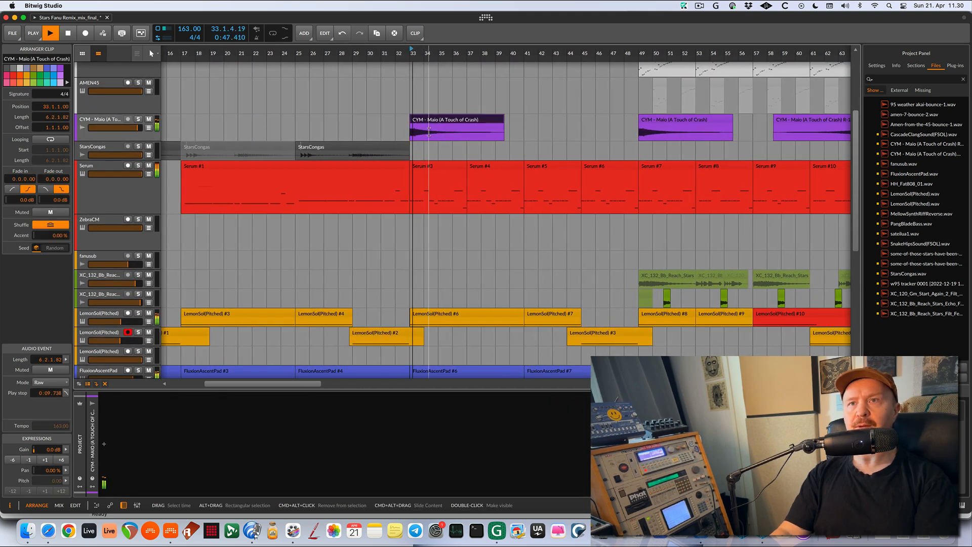
- Examine the drum, bass, pad and vocal tracks during playback from bar 33 into the Amen section at bar 49, and stop
{"action": "scroll", "coordinate": [489, 219], "scroll_direction": "down", "scroll_amount": 10}
{"action": "scroll", "coordinate": [488, 219], "scroll_direction": "down", "scroll_amount": 6}
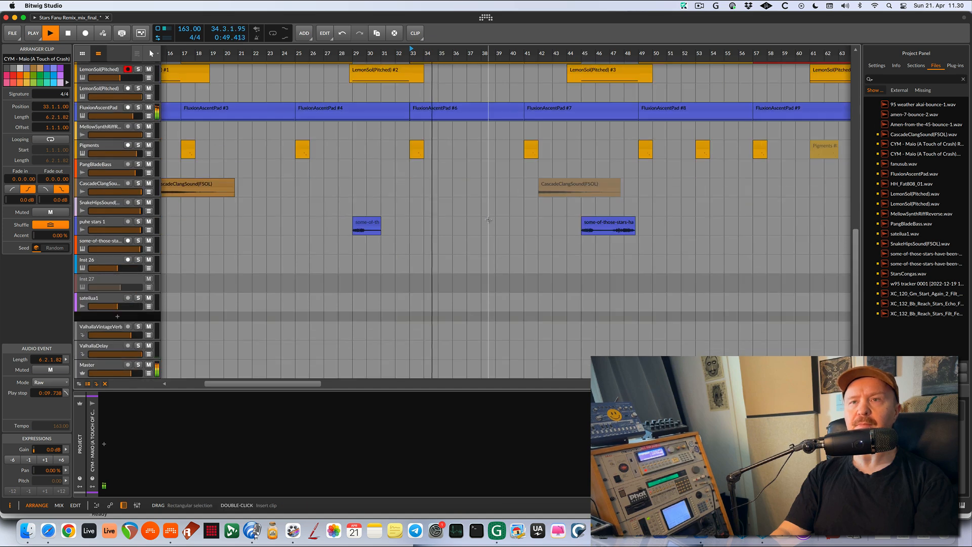
{"action": "scroll", "coordinate": [488, 220], "scroll_direction": "up", "scroll_amount": 20}
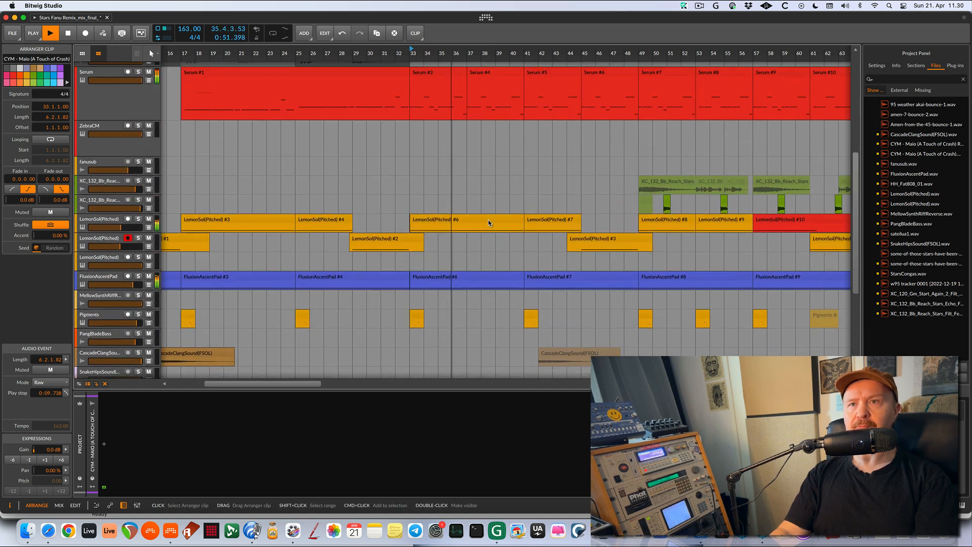
{"action": "scroll", "coordinate": [488, 220], "scroll_direction": "up", "scroll_amount": 1}
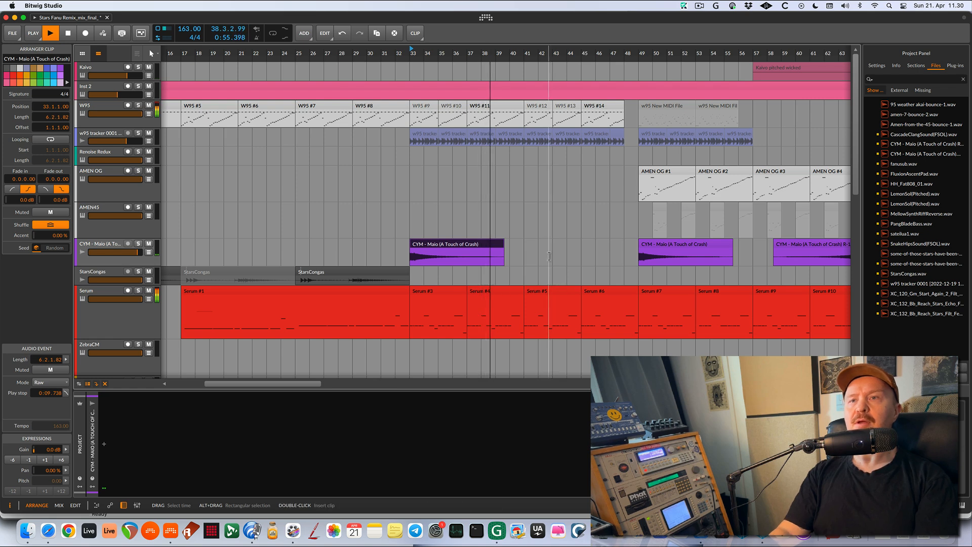
{"action": "scroll", "coordinate": [549, 255], "scroll_direction": "right", "scroll_amount": 4}
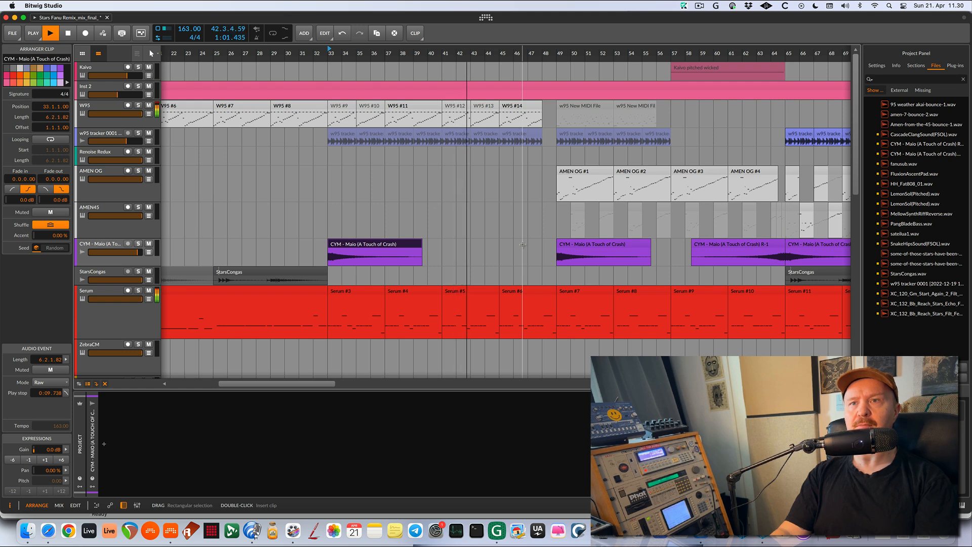
{"action": "scroll", "coordinate": [522, 245], "scroll_direction": "right", "scroll_amount": 3}
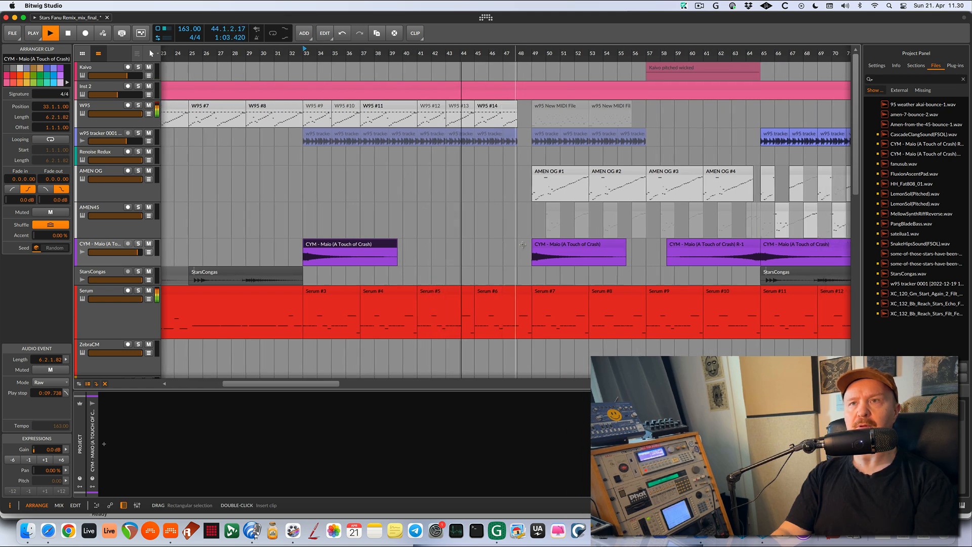
{"action": "scroll", "coordinate": [523, 245], "scroll_direction": "down", "scroll_amount": 4}
{"action": "scroll", "coordinate": [523, 245], "scroll_direction": "down", "scroll_amount": 5}
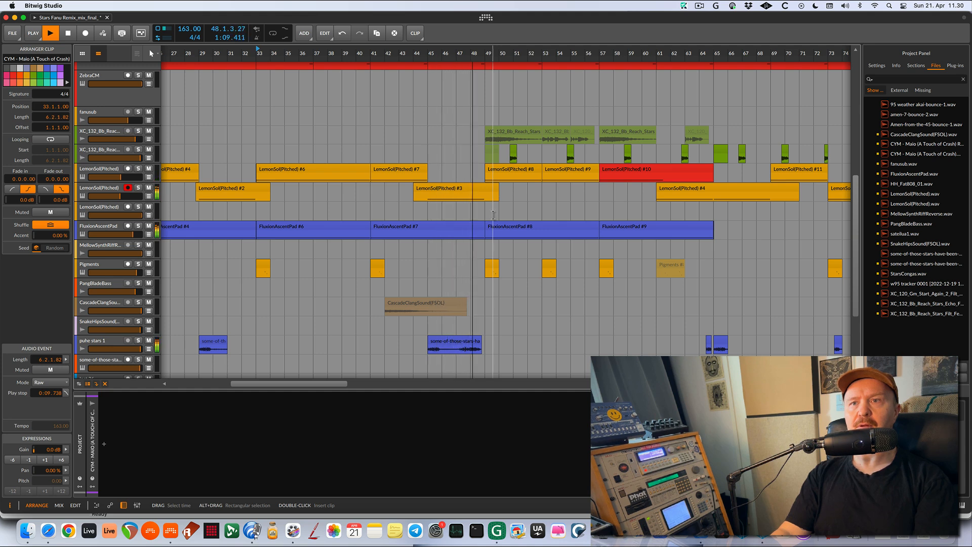
{"action": "scroll", "coordinate": [494, 216], "scroll_direction": "right", "scroll_amount": 3}
{"action": "scroll", "coordinate": [421, 209], "scroll_direction": "up", "scroll_amount": 8}
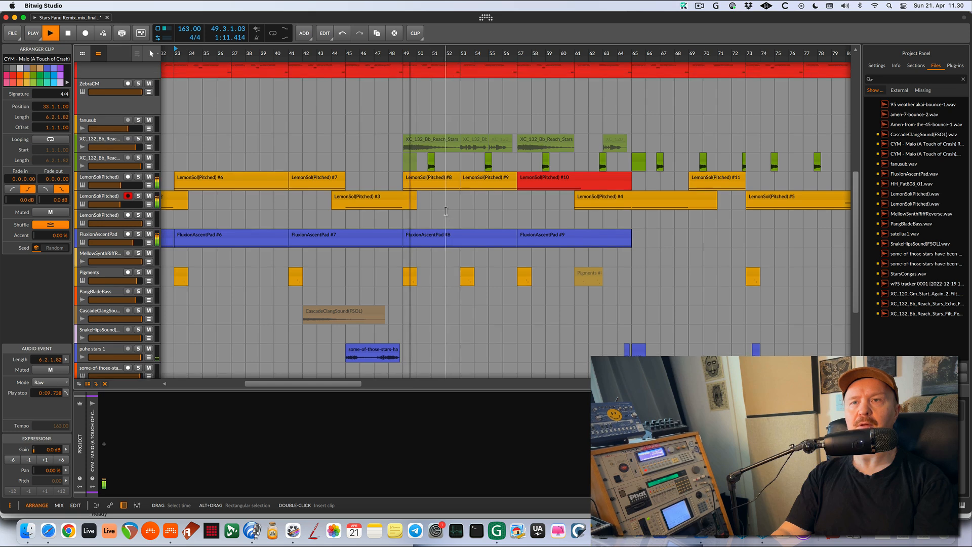
{"action": "scroll", "coordinate": [421, 208], "scroll_direction": "up", "scroll_amount": 1}
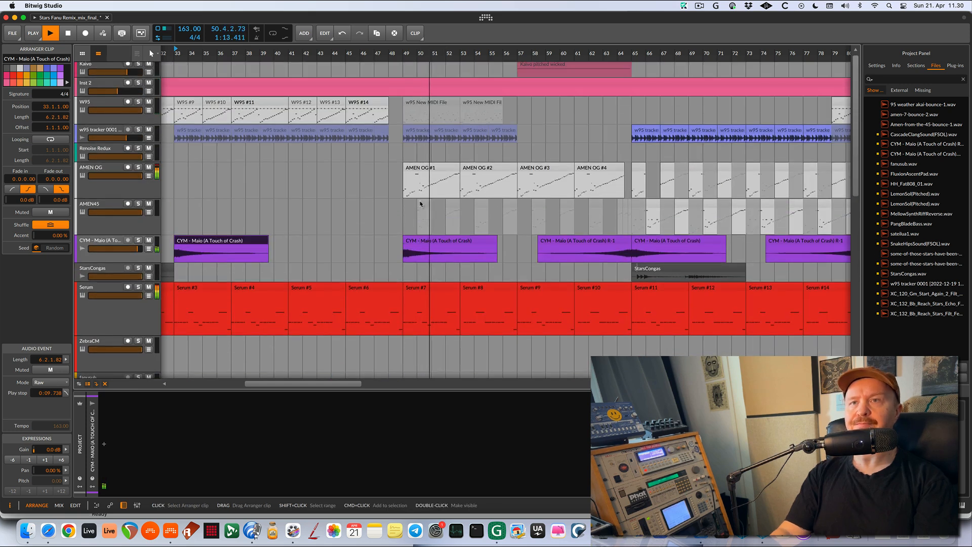
{"action": "key", "text": "space"}
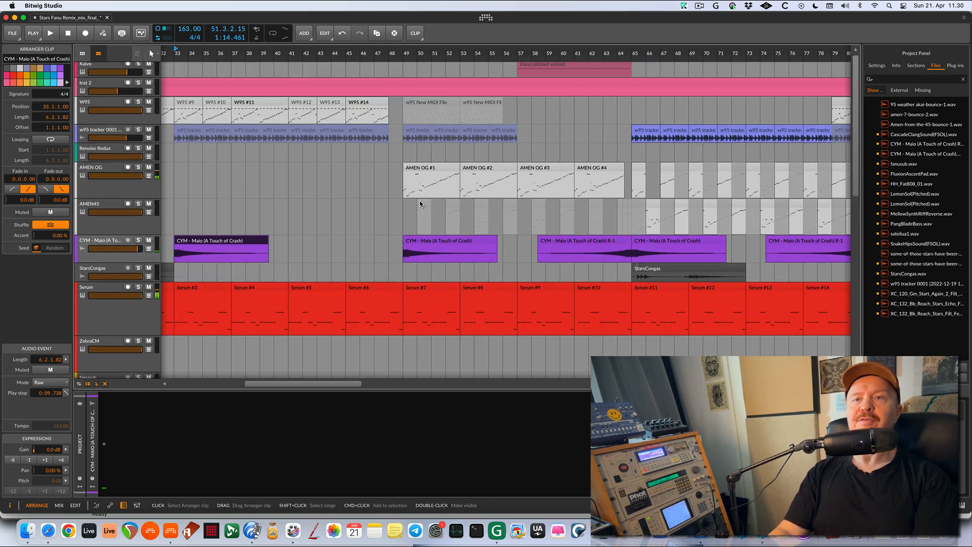
- Compare the Serum #1, #7 and #3 bass clips in the arrangement, and briefly play from Serum #3 at bar 33
{"action": "scroll", "coordinate": [420, 203], "scroll_direction": "down", "scroll_amount": 6}
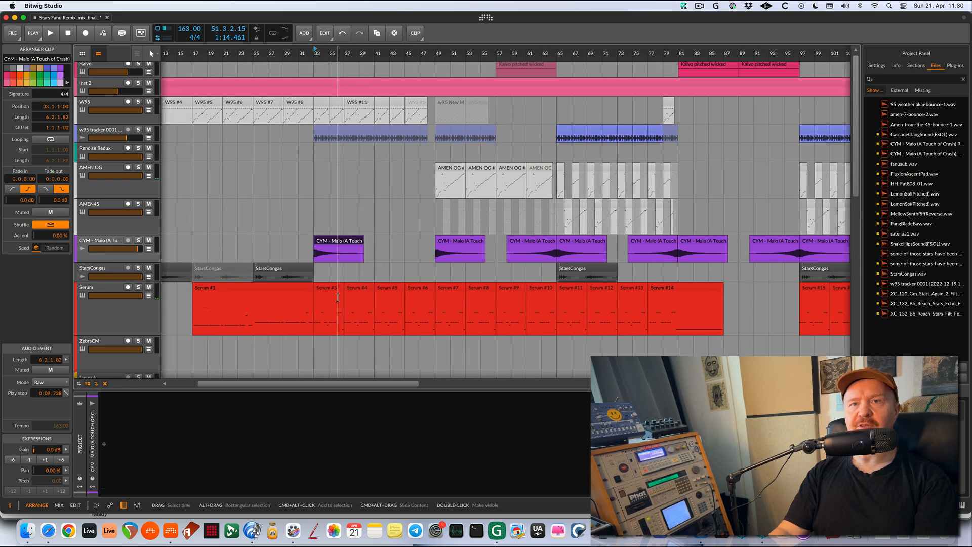
{"action": "scroll", "coordinate": [337, 298], "scroll_direction": "left", "scroll_amount": 2}
{"action": "left_click", "coordinate": [291, 286]}
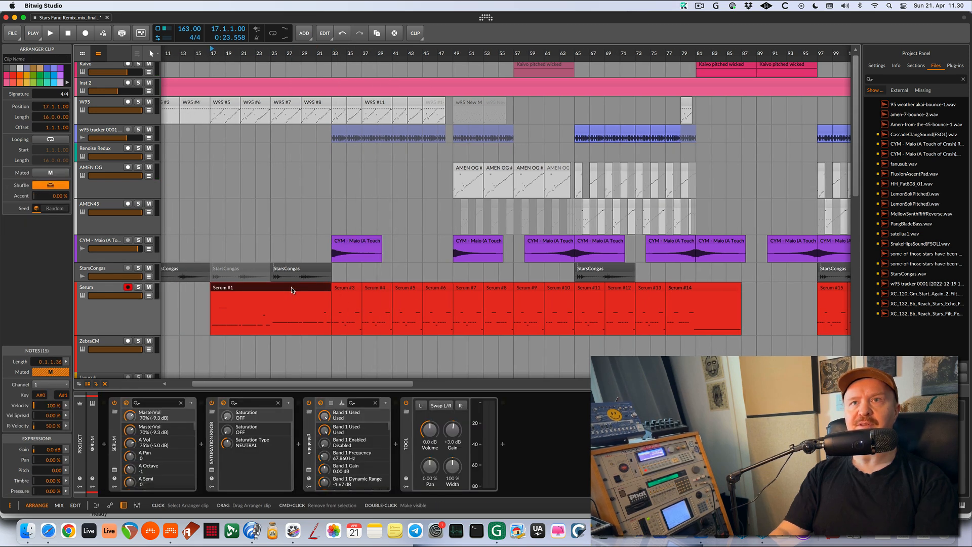
{"action": "left_click", "coordinate": [462, 290]}
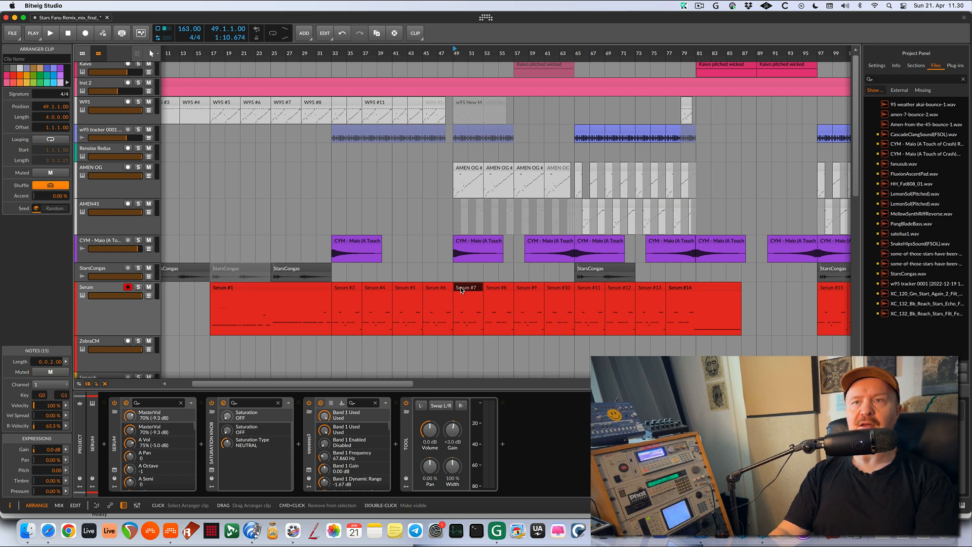
{"action": "left_click", "coordinate": [349, 287]}
{"action": "key", "text": "space"}
{"action": "key", "text": "space"}
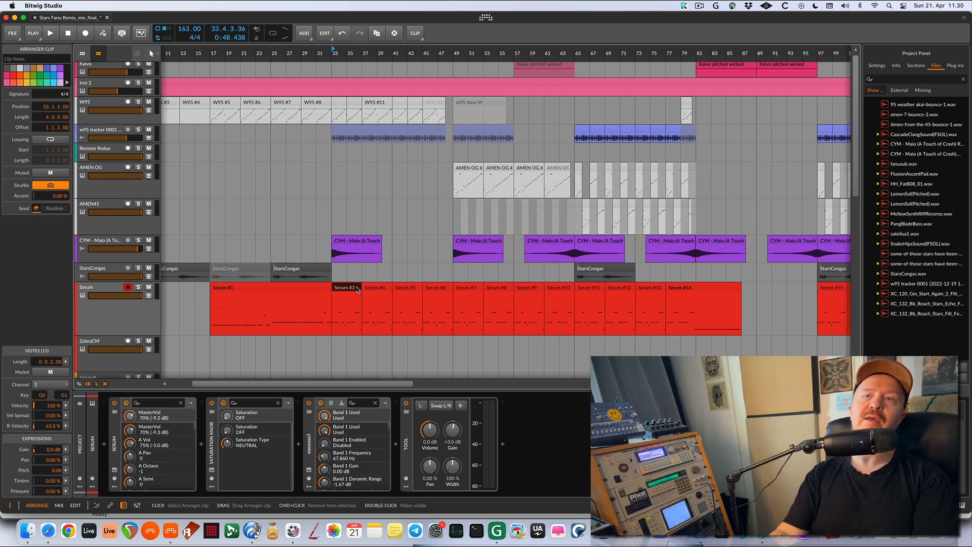
{"action": "scroll", "coordinate": [505, 288], "scroll_direction": "up", "scroll_amount": 3}
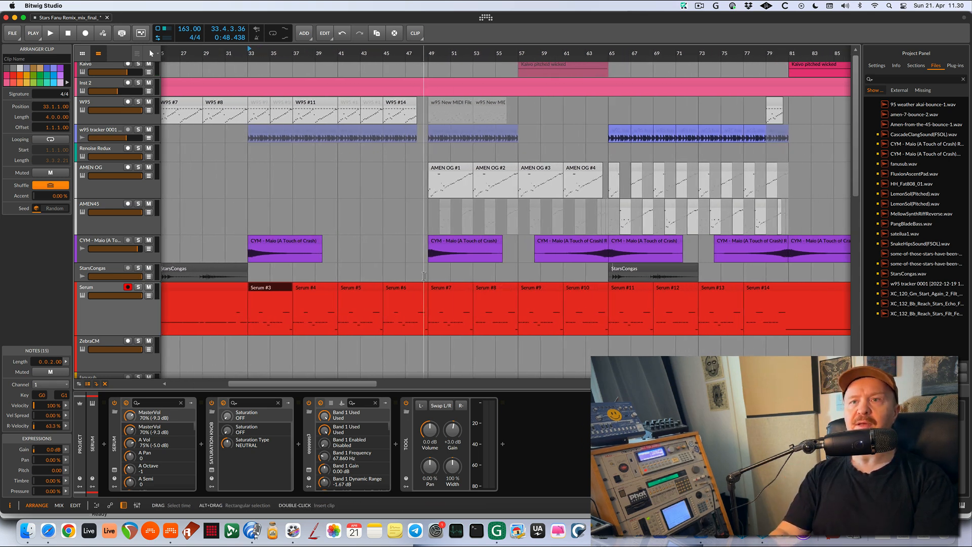
- Play briefly from late bar 48, and restart playback from the Serum #6 clip at bar 45
{"action": "left_click", "coordinate": [420, 275]}
{"action": "key", "text": "space"}
{"action": "key", "text": "space"}
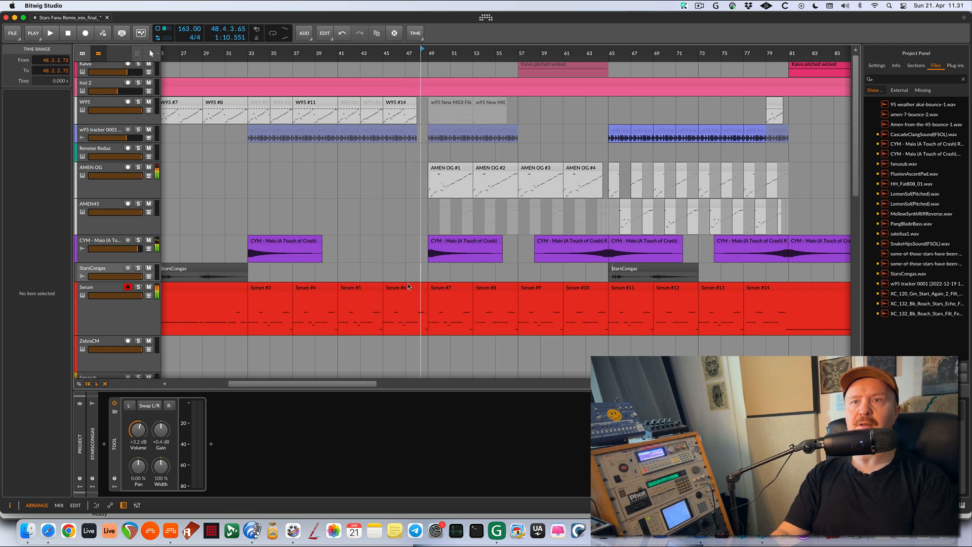
{"action": "left_click", "coordinate": [398, 288]}
{"action": "key", "text": "space"}
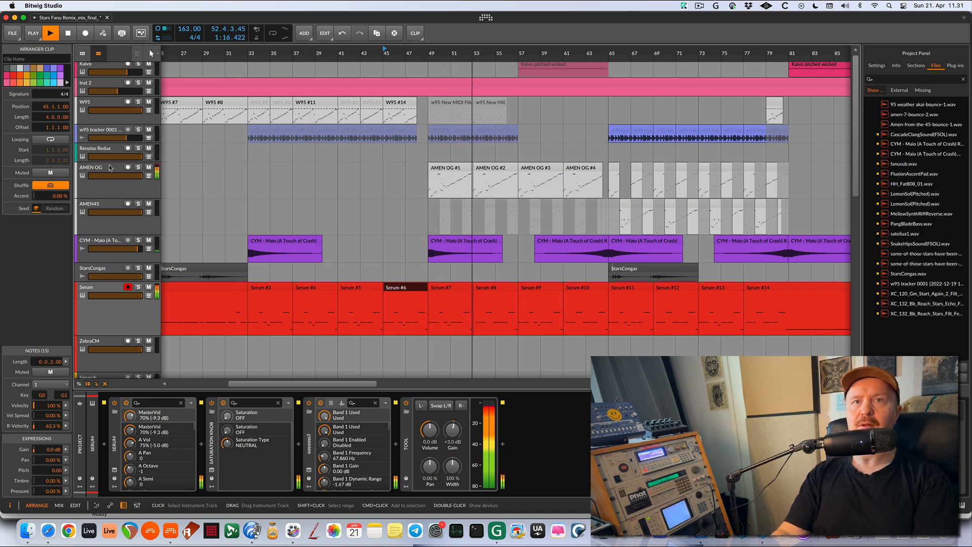
- Show the AMEN OG track's drum machine, select an amen-7 pad to view its sampler, and stop playback
{"action": "left_click", "coordinate": [94, 175]}
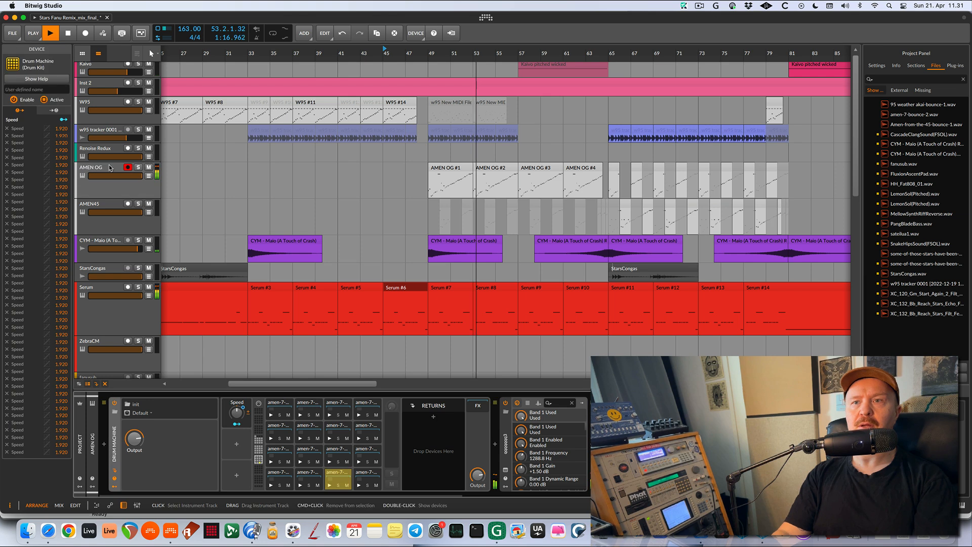
{"action": "left_click", "coordinate": [280, 475]}
{"action": "key", "text": "space"}
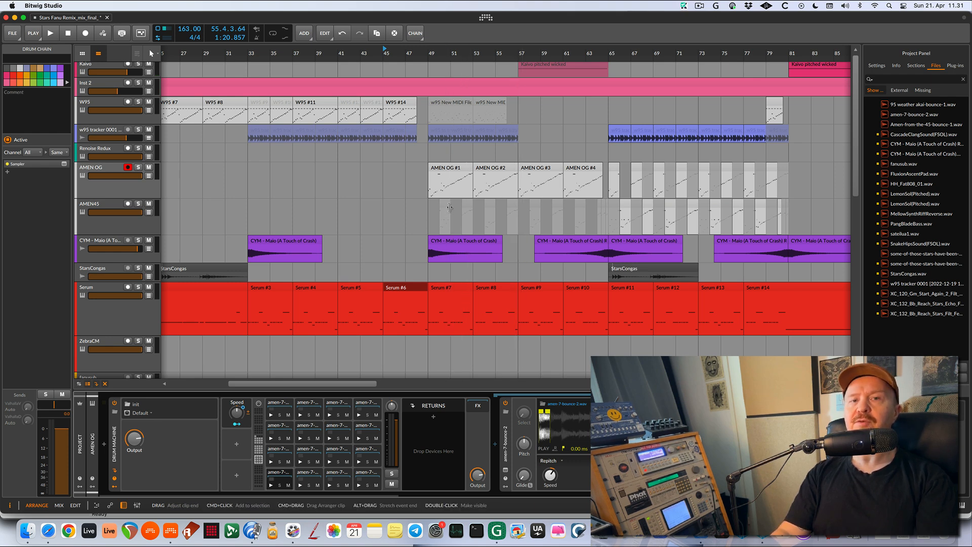
- Switch to TwistedWave and play the original Stars recording from about 2:22 for comparison
{"action": "key", "text": "super+Tab"}
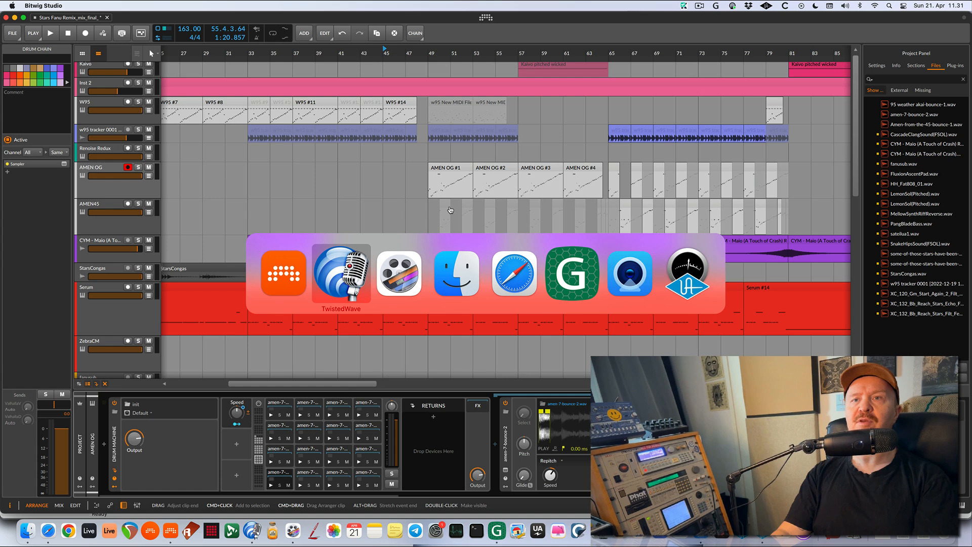
{"action": "key", "text": "super+w"}
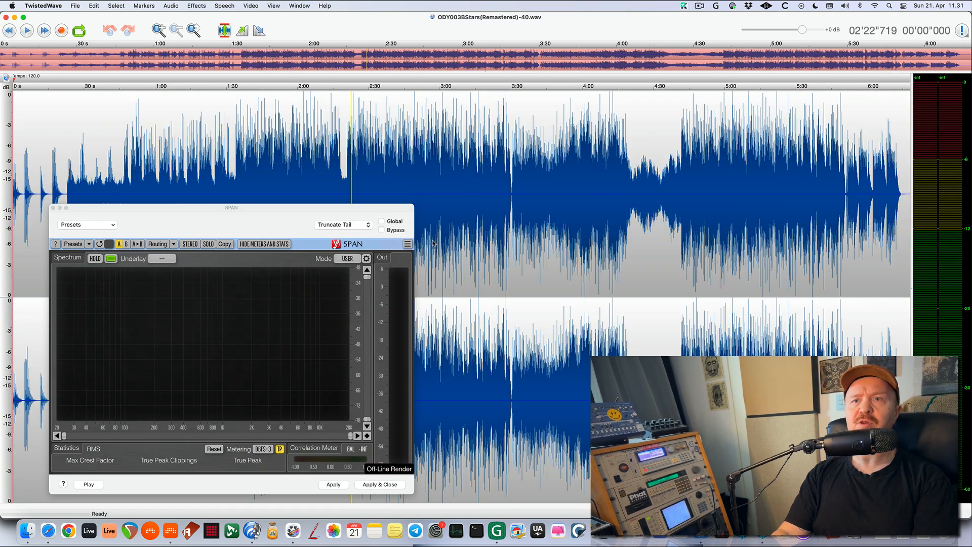
{"action": "key", "text": "space"}
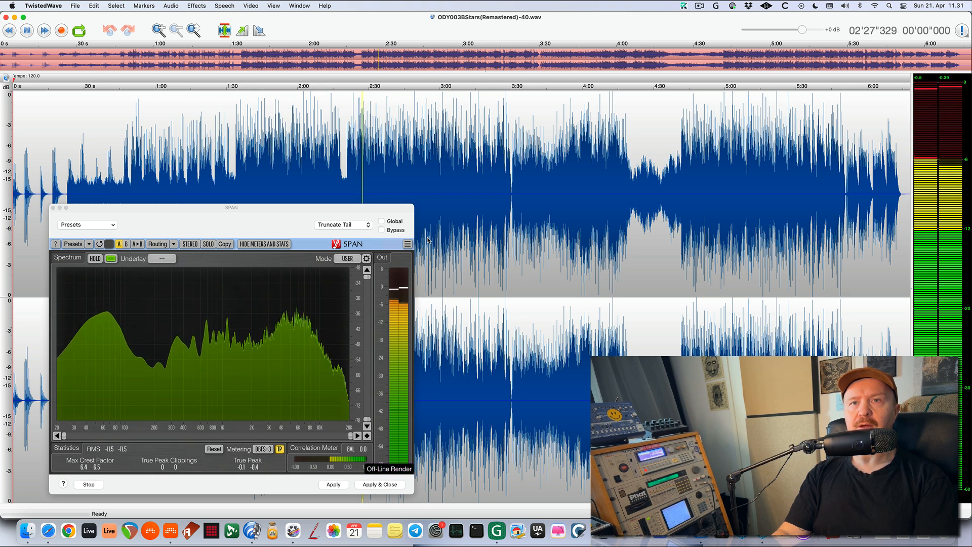
{"action": "key", "text": "space"}
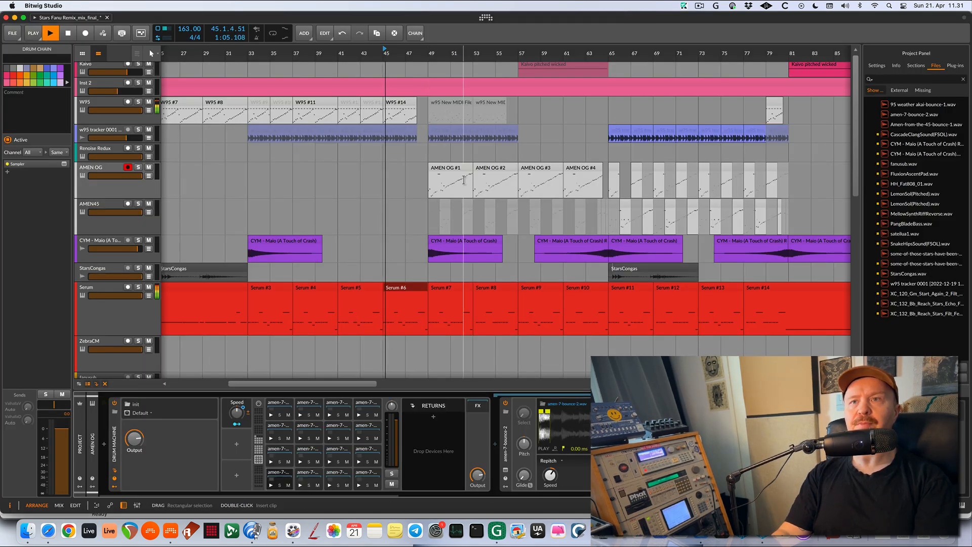
- Play from the AMEN OG #1 clip at bar 49, stop, and solo the AMEN OG track
{"action": "left_click", "coordinate": [444, 168]}
{"action": "key", "text": "space"}
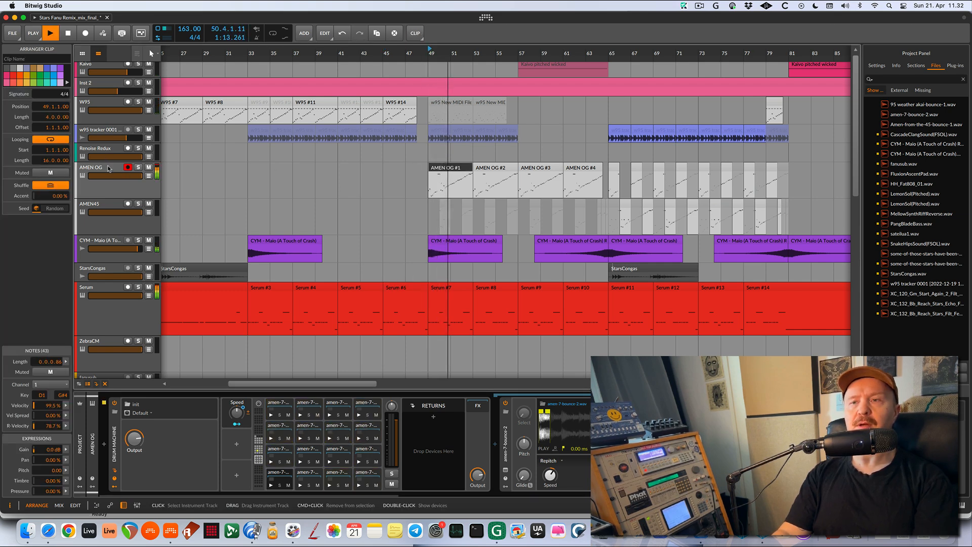
{"action": "key", "text": "space"}
{"action": "left_click", "coordinate": [137, 167]}
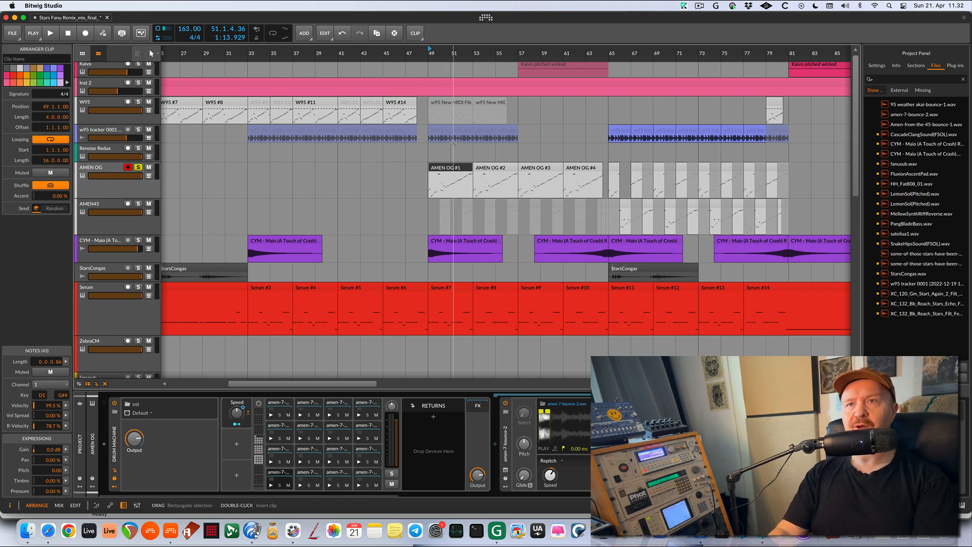
- Open FabFilter Pro-Q 3 on the AMEN OG track and compare the break with the EQ bypassed and active
{"action": "scroll", "coordinate": [453, 167], "scroll_direction": "up", "scroll_amount": 1}
{"action": "scroll", "coordinate": [453, 167], "scroll_direction": "up", "scroll_amount": 2}
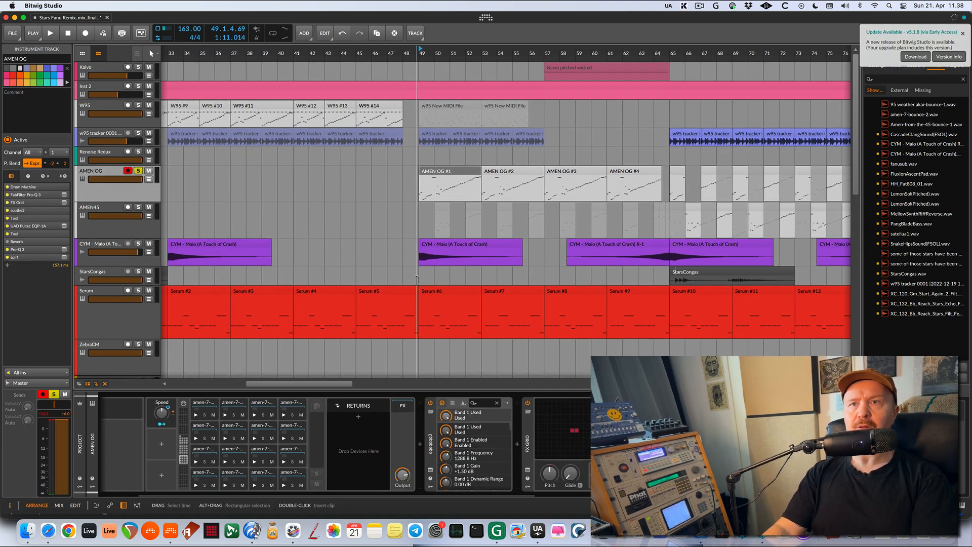
{"action": "left_click", "coordinate": [431, 470]}
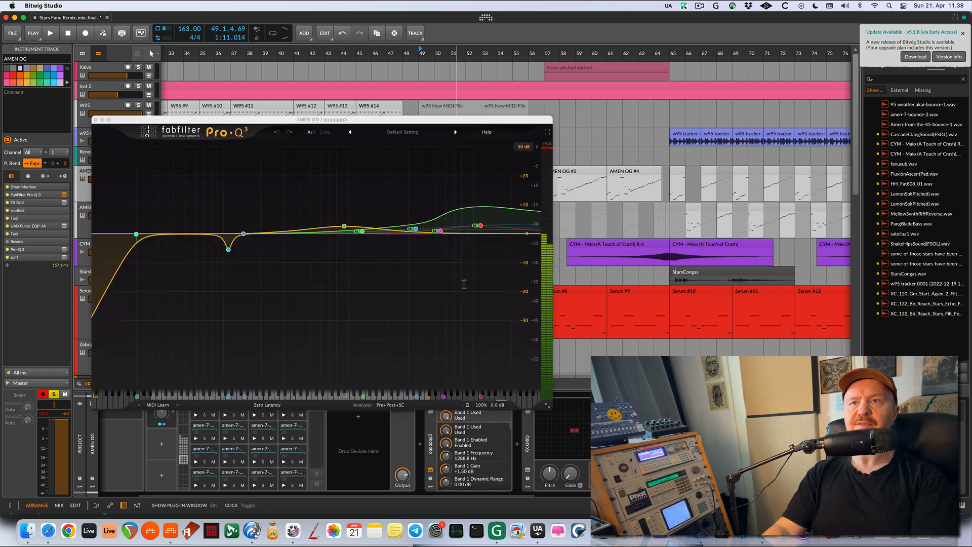
{"action": "key", "text": "space"}
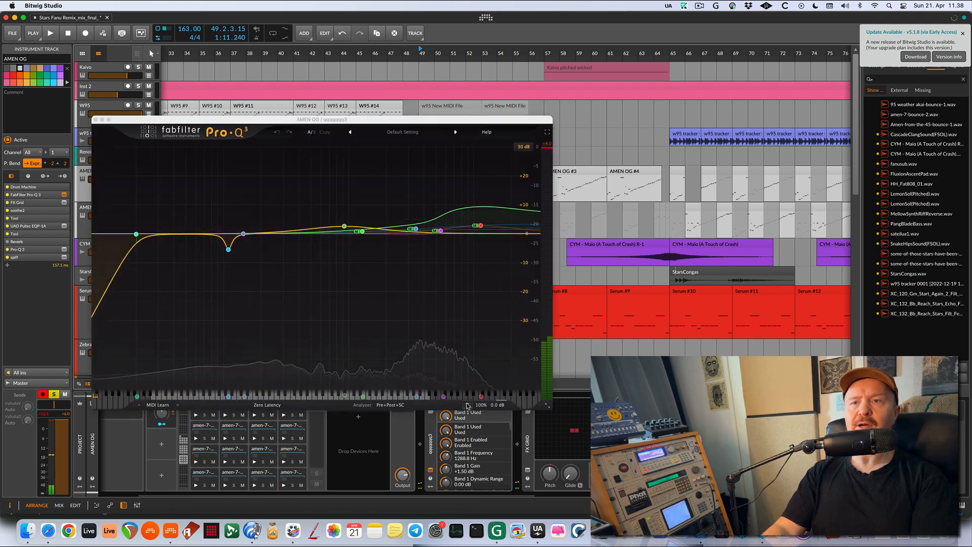
{"action": "key", "text": "space"}
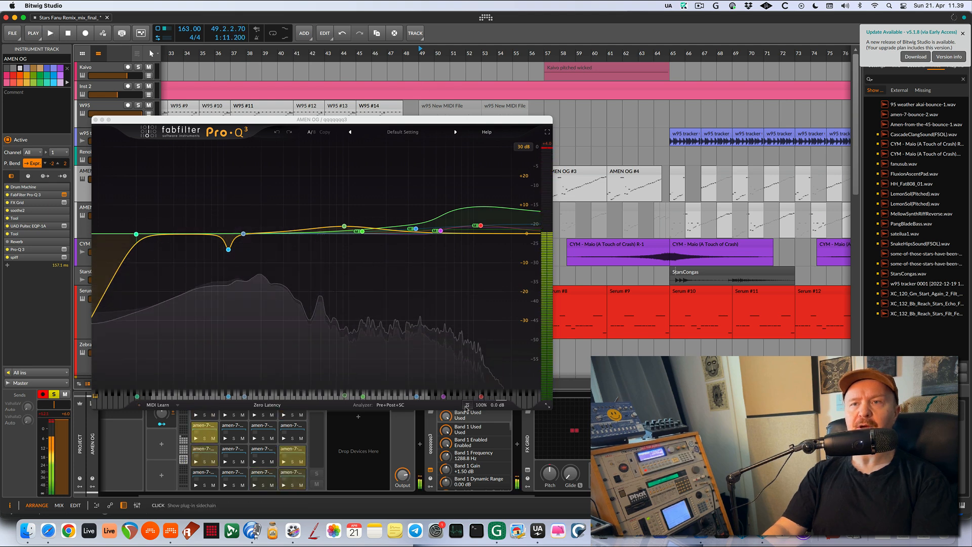
{"action": "left_click", "coordinate": [468, 406]}
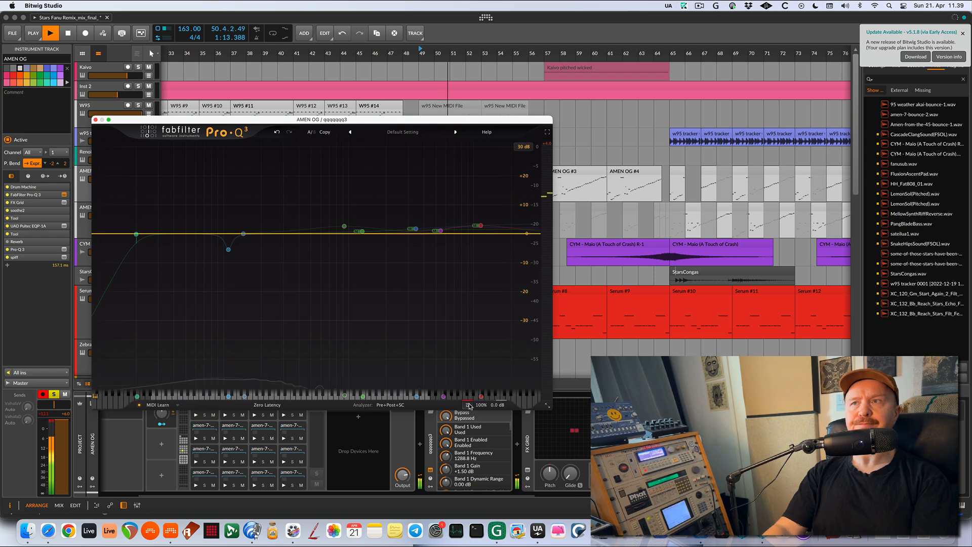
{"action": "left_click", "coordinate": [468, 406]}
{"action": "key", "text": "space"}
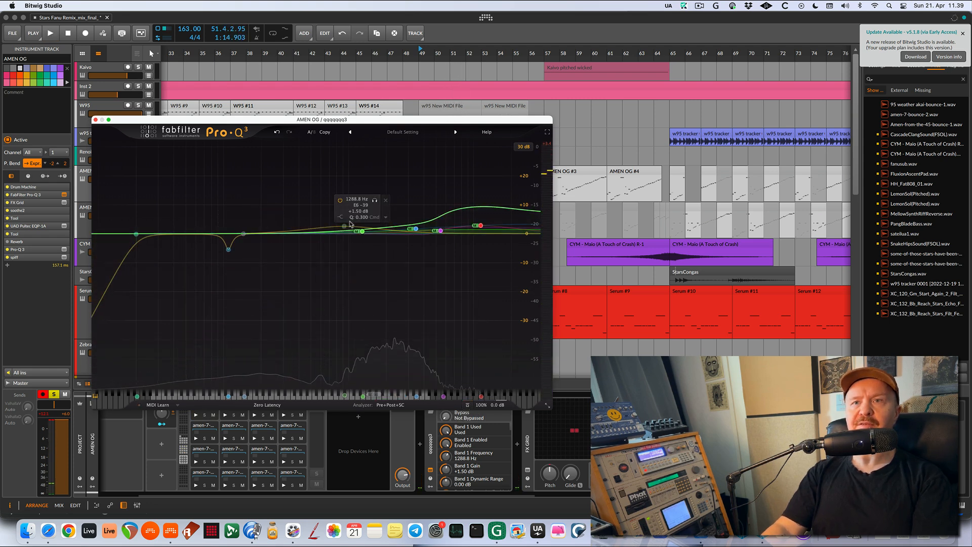
- Audition the 924.93 Hz EQ band in solo while the Amen break plays
{"action": "mouse_move", "coordinate": [347, 228]}
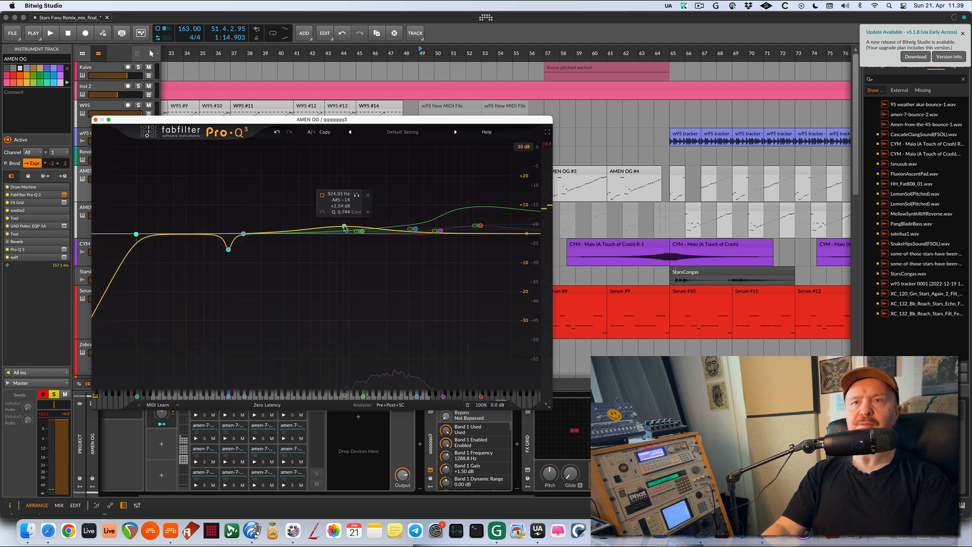
{"action": "left_click", "coordinate": [357, 196]}
{"action": "key", "text": "space"}
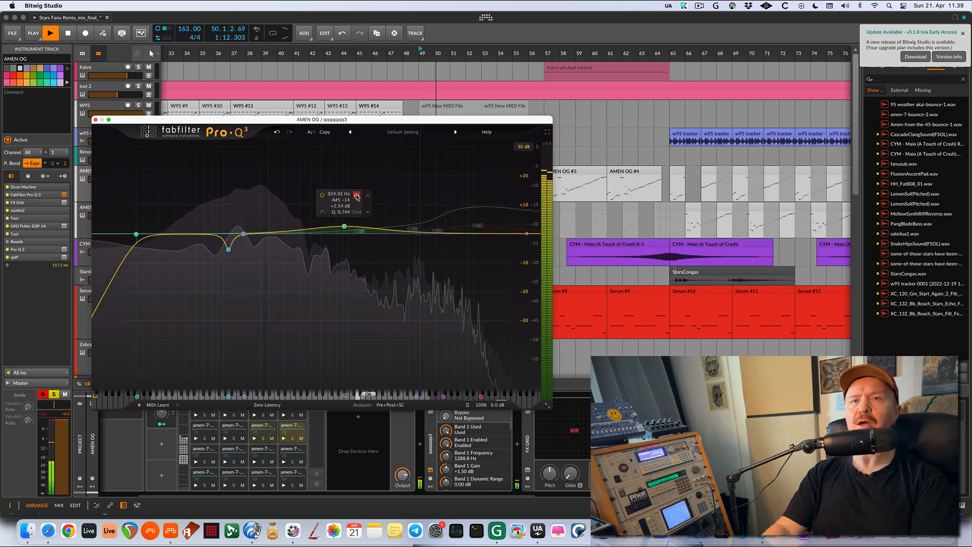
{"action": "key", "text": "space"}
- Nudge the mid-channel high shelf to 1273.1 Hz and +1.49 dB, and disable the three mid-channel bands above it
{"action": "mouse_move", "coordinate": [368, 236]}
{"action": "left_click_drag", "start_coordinate": [364, 232], "coordinate": [362, 231]}
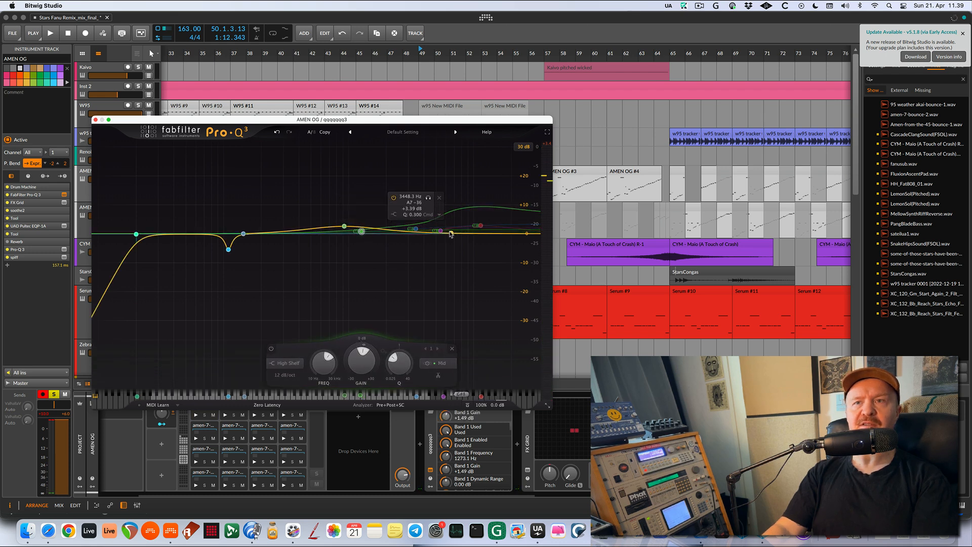
{"action": "left_click", "coordinate": [416, 230], "text": "alt"}
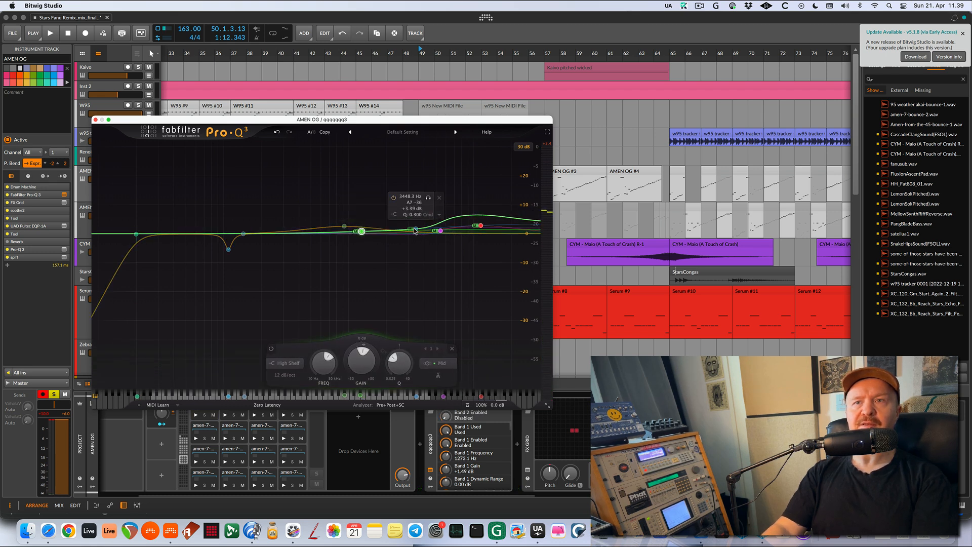
{"action": "left_click", "coordinate": [441, 231], "text": "alt"}
{"action": "left_click", "coordinate": [482, 228], "text": "alt"}
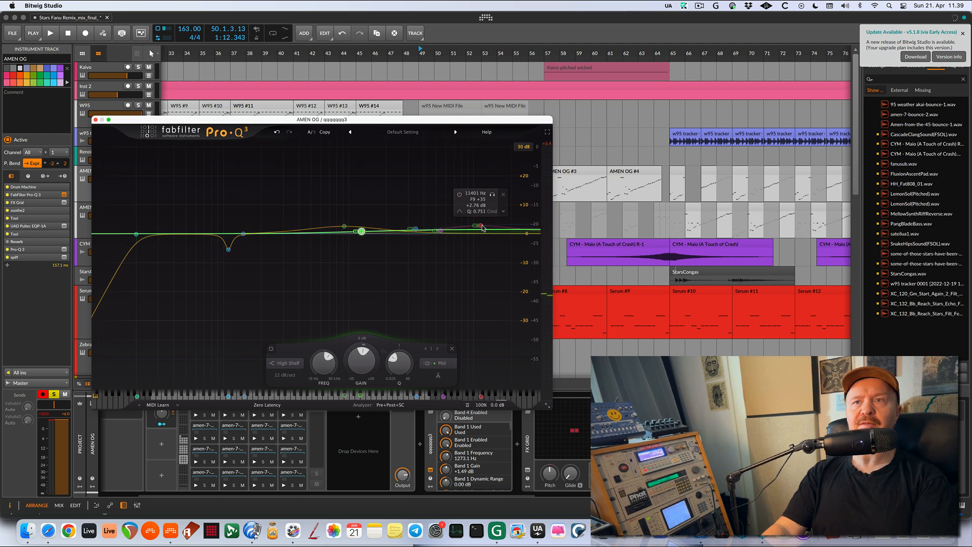
{"action": "left_click", "coordinate": [415, 231], "text": "alt"}
{"action": "left_click", "coordinate": [416, 230], "text": "alt"}
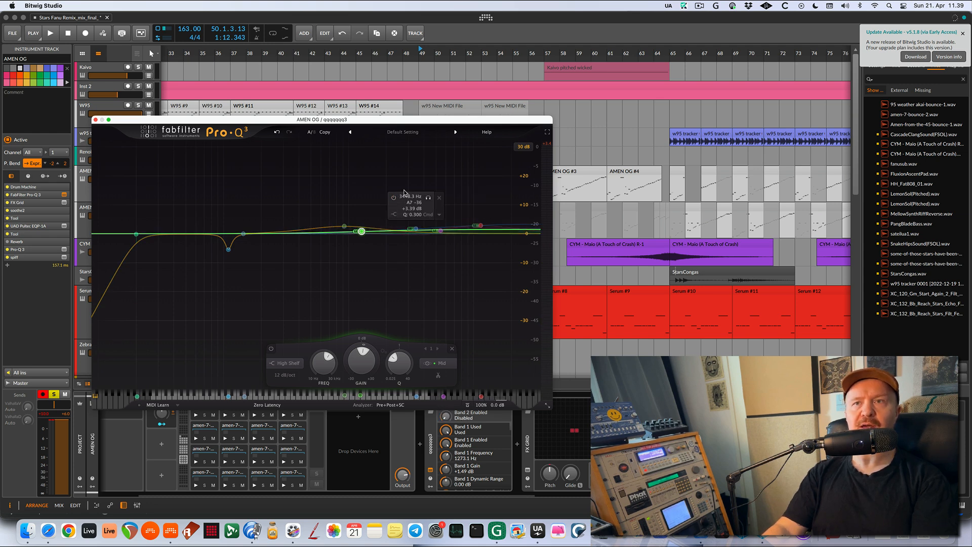
- Select the three upper mid-channel bands, compare them off and on during playback, leave them enabled, and close the EQ
{"action": "key", "text": "space"}
{"action": "left_click_drag", "start_coordinate": [404, 181], "coordinate": [511, 288]}
{"action": "left_click", "coordinate": [346, 348]}
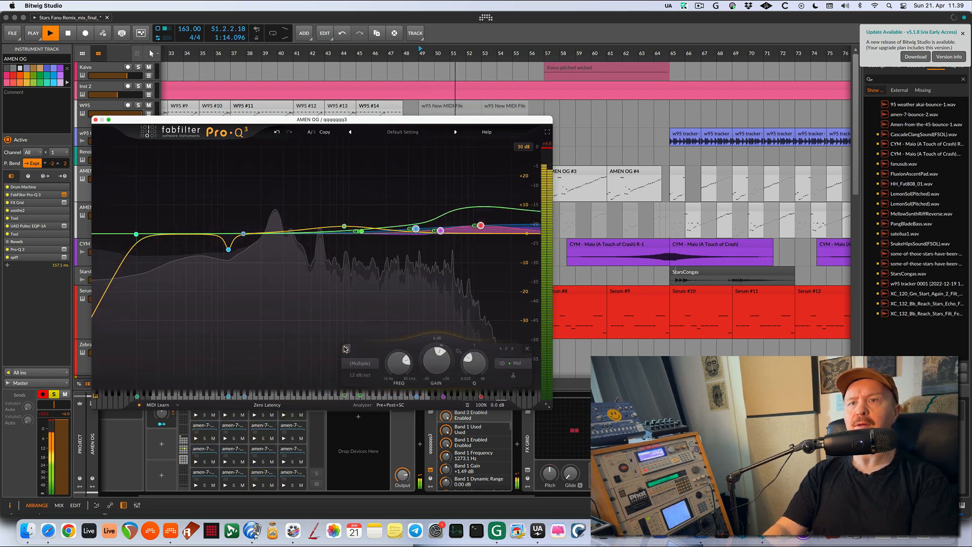
{"action": "left_click", "coordinate": [346, 349]}
{"action": "key", "text": "space"}
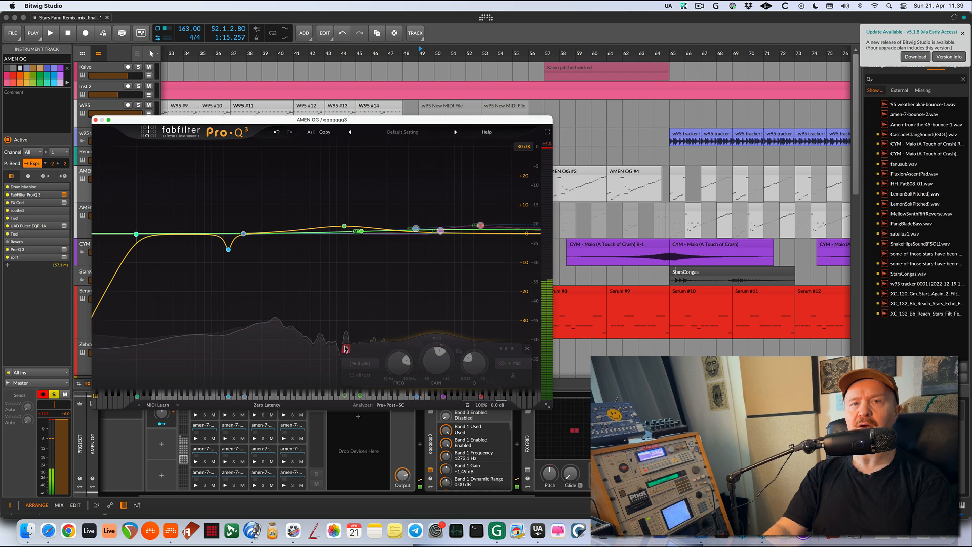
{"action": "key", "text": "space"}
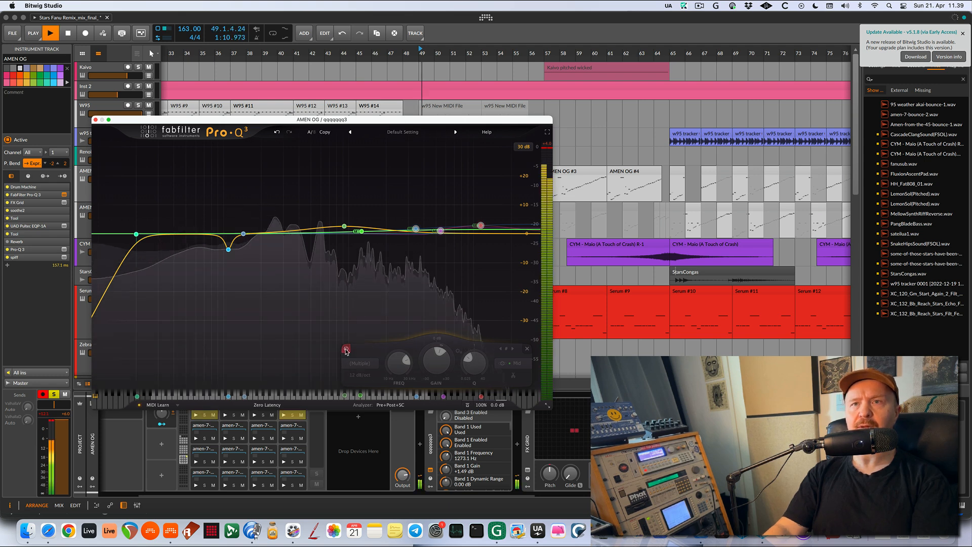
{"action": "left_click", "coordinate": [346, 349]}
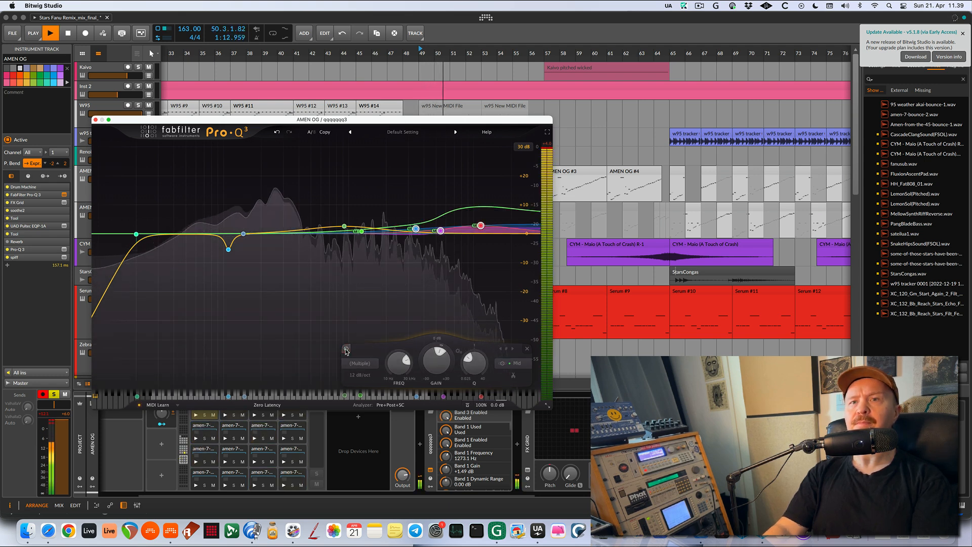
{"action": "key", "text": "space"}
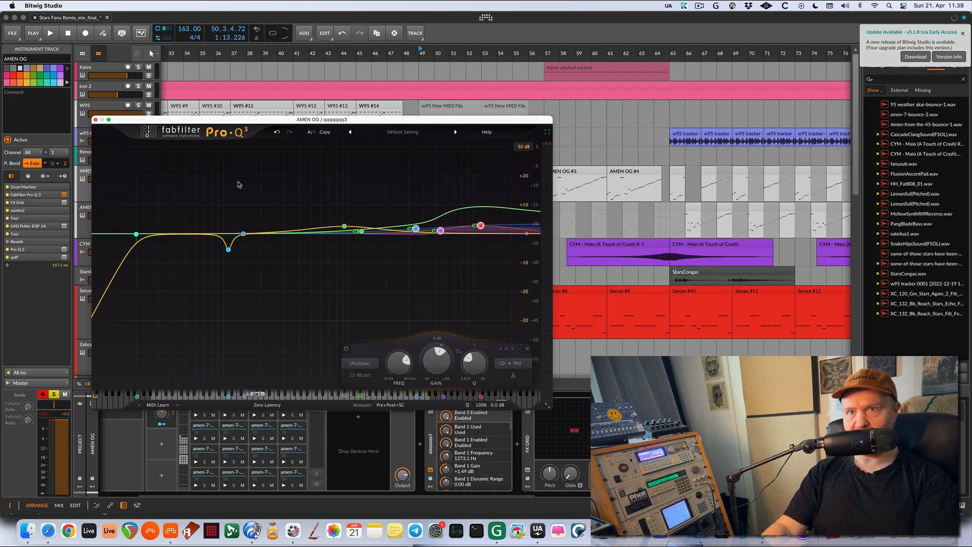
{"action": "left_click", "coordinate": [96, 120]}
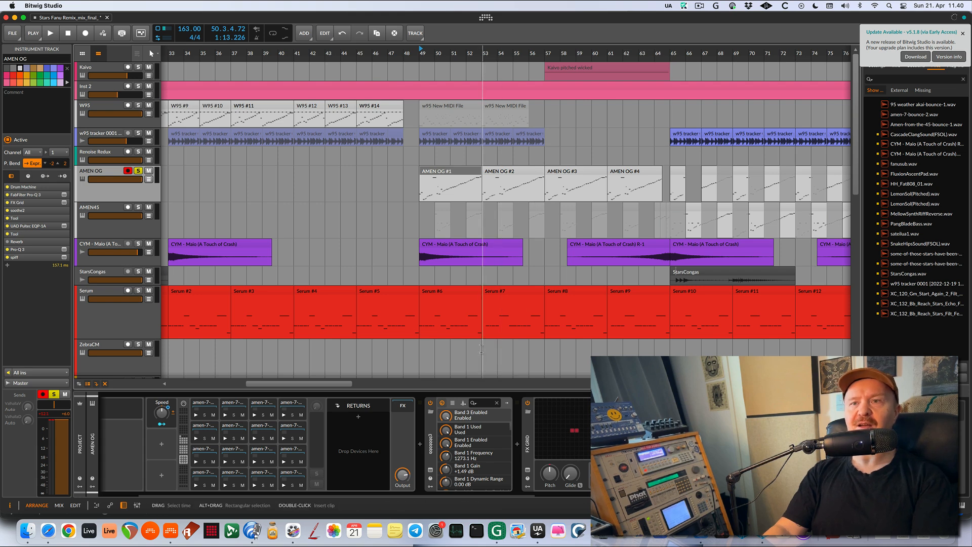
- Examine the FX Grid patch on the AMEN OG track and close its editor
{"action": "left_click", "coordinate": [431, 470]}
{"action": "left_click", "coordinate": [431, 470]}
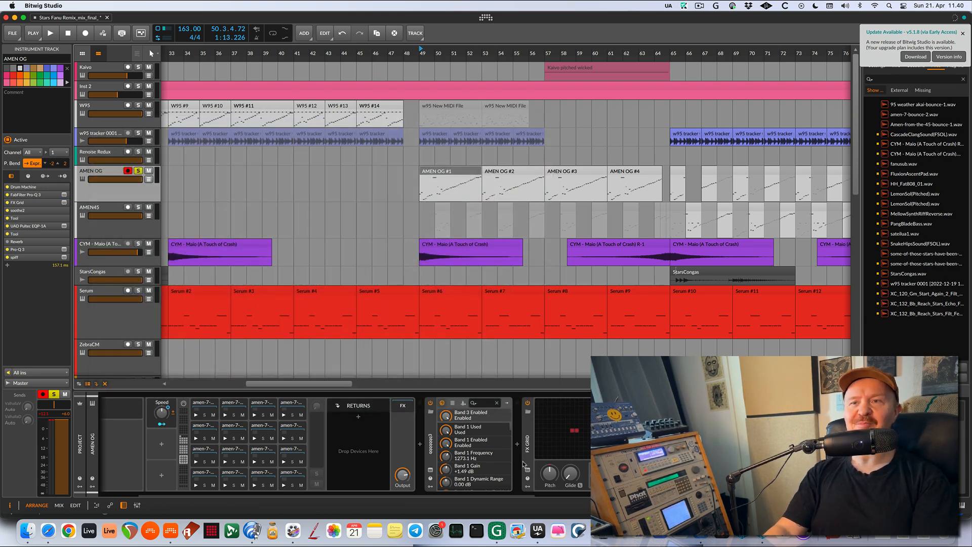
{"action": "left_click", "coordinate": [557, 441]}
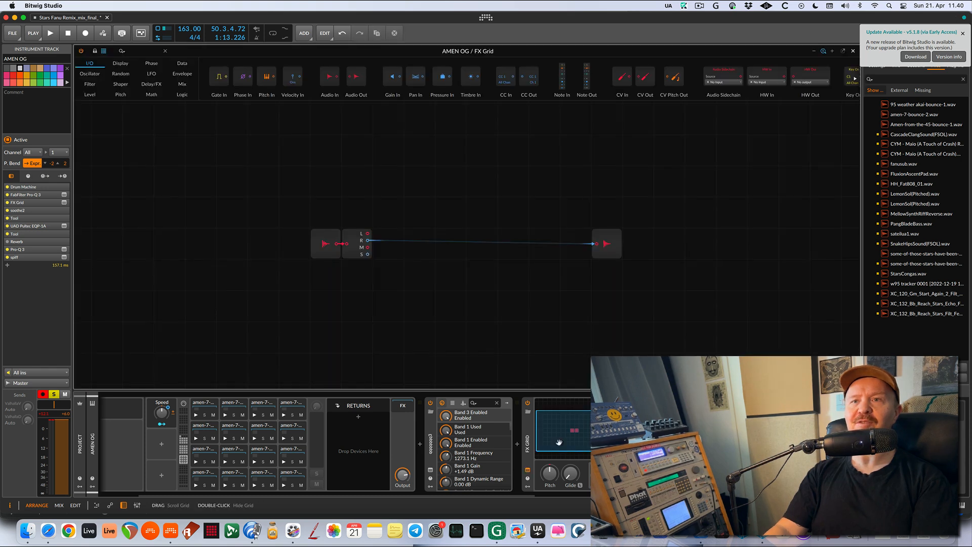
{"action": "left_click", "coordinate": [526, 473]}
- Unsolo the AMEN OG track and play the full mix from bar 49 for about two bars
{"action": "left_click", "coordinate": [137, 172]}
{"action": "key", "text": "space"}
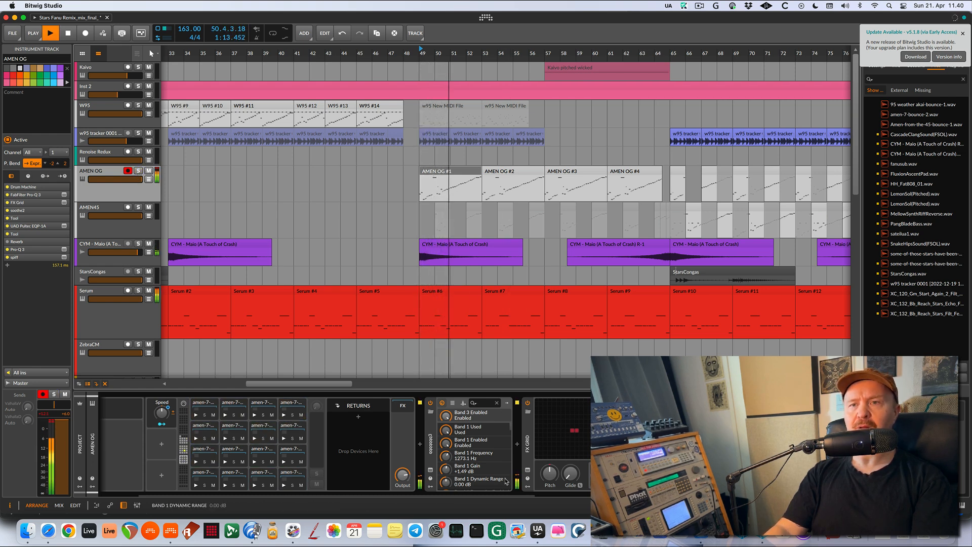
{"action": "key", "text": "space"}
- Open the UAD Pultec EQP-1A plug-in further along the AMEN OG track's device chain
{"action": "scroll", "coordinate": [506, 481], "scroll_direction": "down", "scroll_amount": 3}
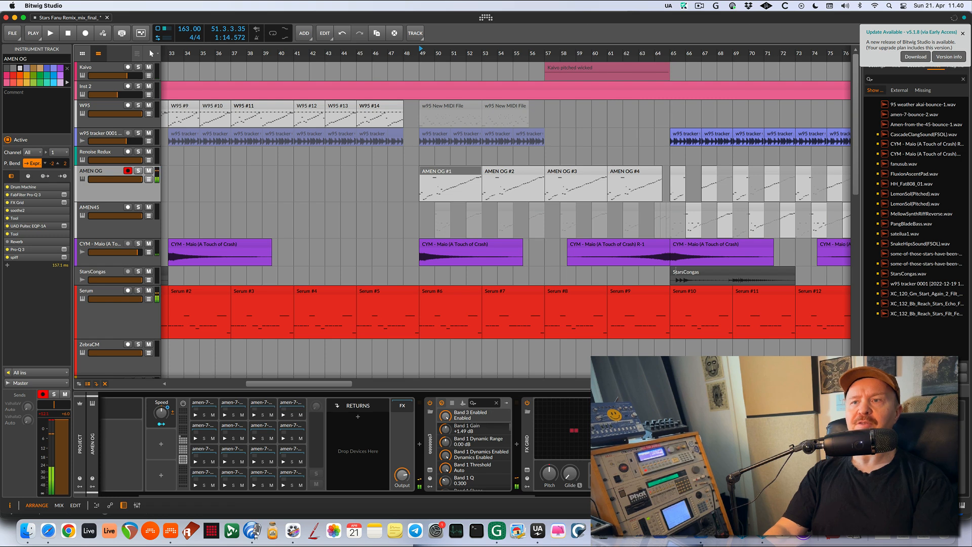
{"action": "scroll", "coordinate": [573, 466], "scroll_direction": "right", "scroll_amount": 3}
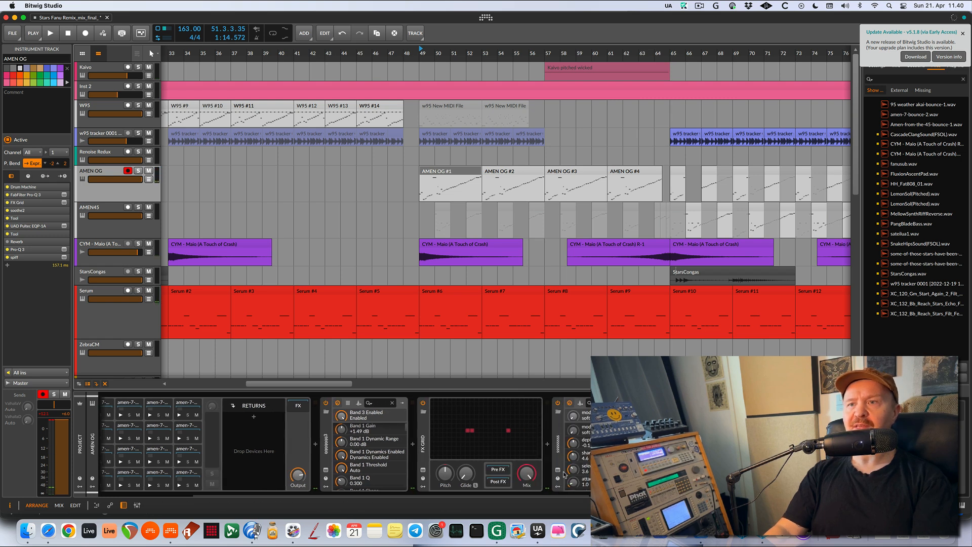
{"action": "scroll", "coordinate": [567, 474], "scroll_direction": "right", "scroll_amount": 5}
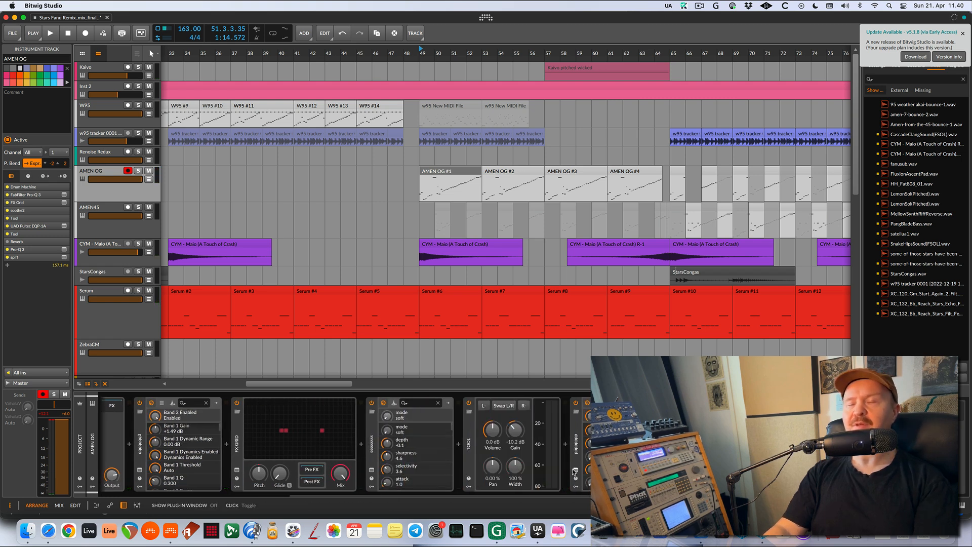
{"action": "left_click", "coordinate": [575, 471]}
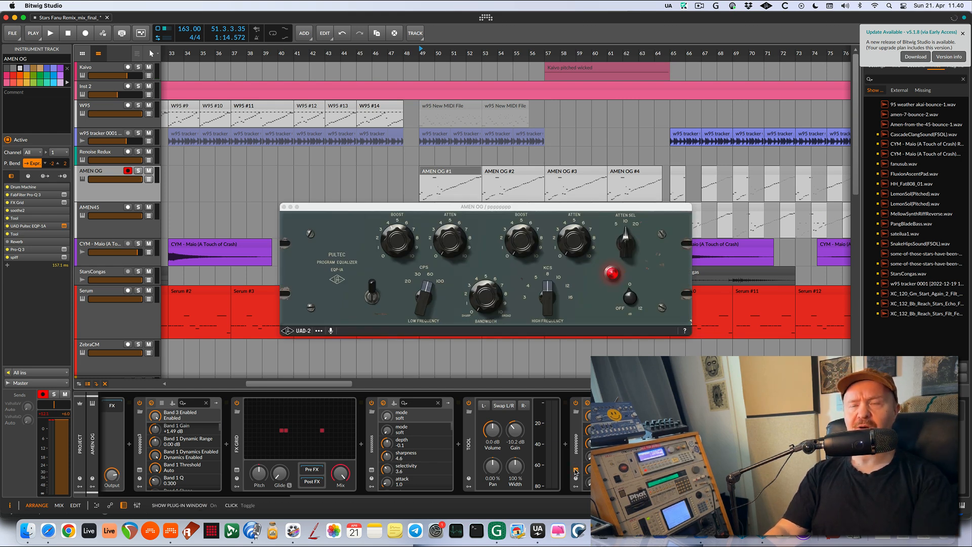
- Solo the AMEN OG track, compare the Pultec EQ off and on during playback, unsolo the track and close the plug-in
{"action": "key", "text": "s"}
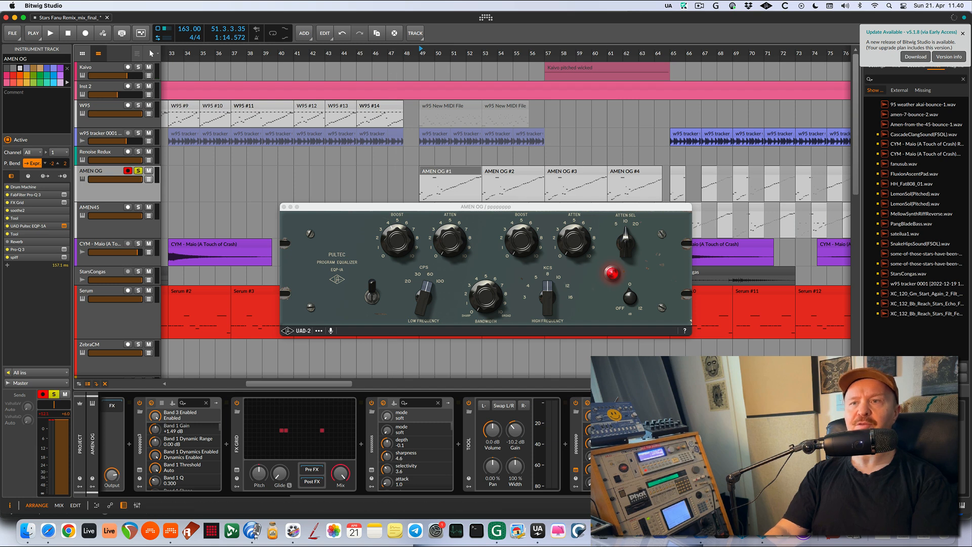
{"action": "left_click", "coordinate": [576, 403]}
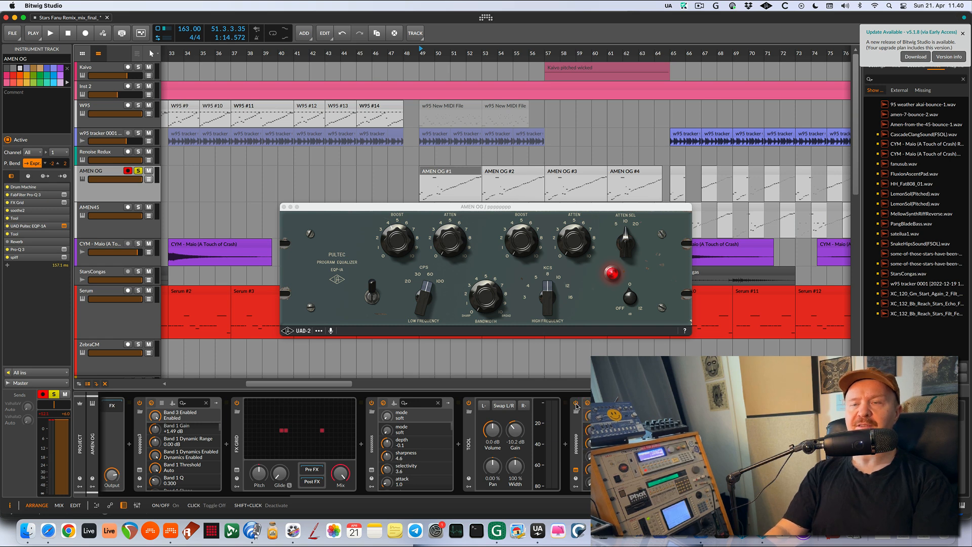
{"action": "key", "text": "space"}
{"action": "left_click", "coordinate": [576, 403]}
{"action": "left_click", "coordinate": [576, 404]}
{"action": "left_click", "coordinate": [576, 403]}
{"action": "key", "text": "space"}
{"action": "key", "text": "s"}
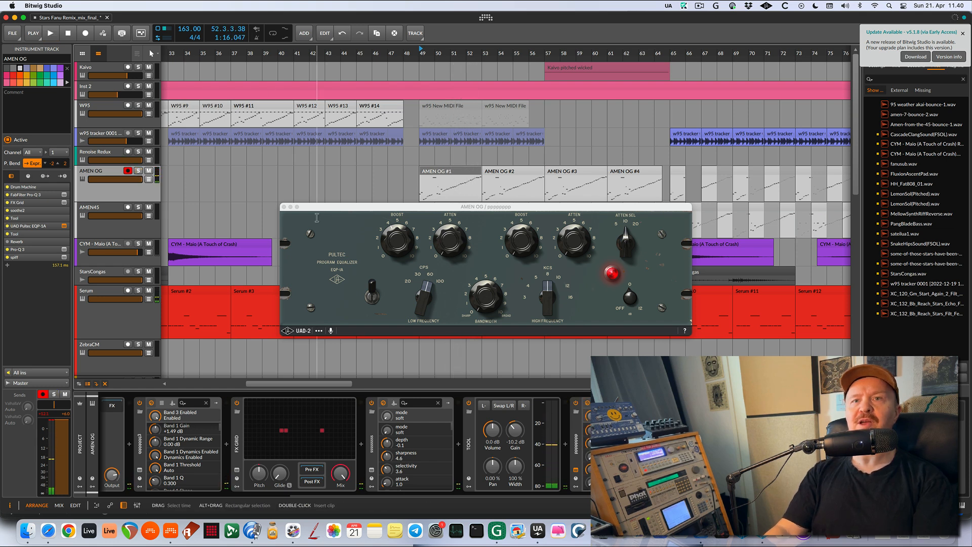
{"action": "left_click", "coordinate": [285, 207]}
- Reopen the Pultec EQ, look through the UAD plug-in list in UA Connect, return to Bitwig Studio and close the EQ
{"action": "scroll", "coordinate": [286, 201], "scroll_direction": "down", "scroll_amount": 5}
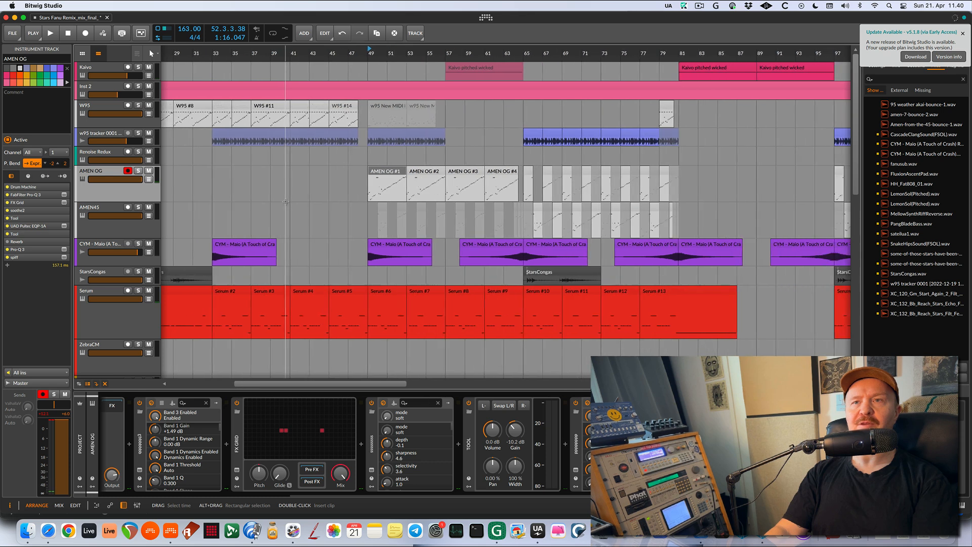
{"action": "scroll", "coordinate": [286, 202], "scroll_direction": "down", "scroll_amount": 2}
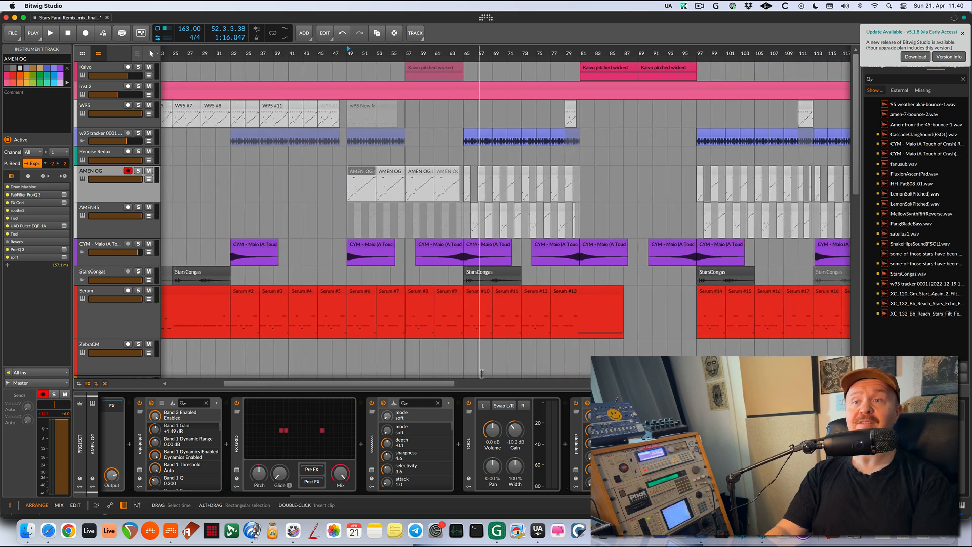
{"action": "left_click", "coordinate": [577, 471]}
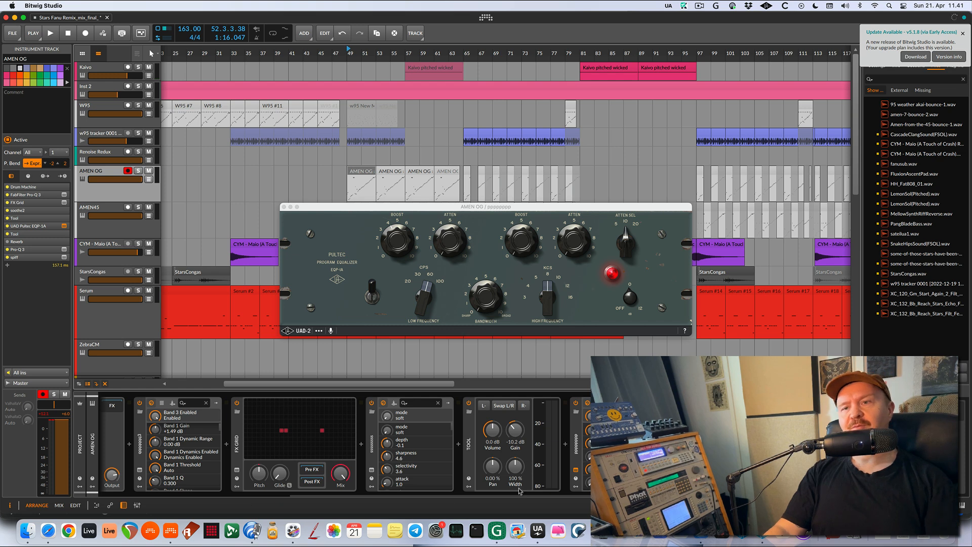
{"action": "left_click", "coordinate": [538, 532]}
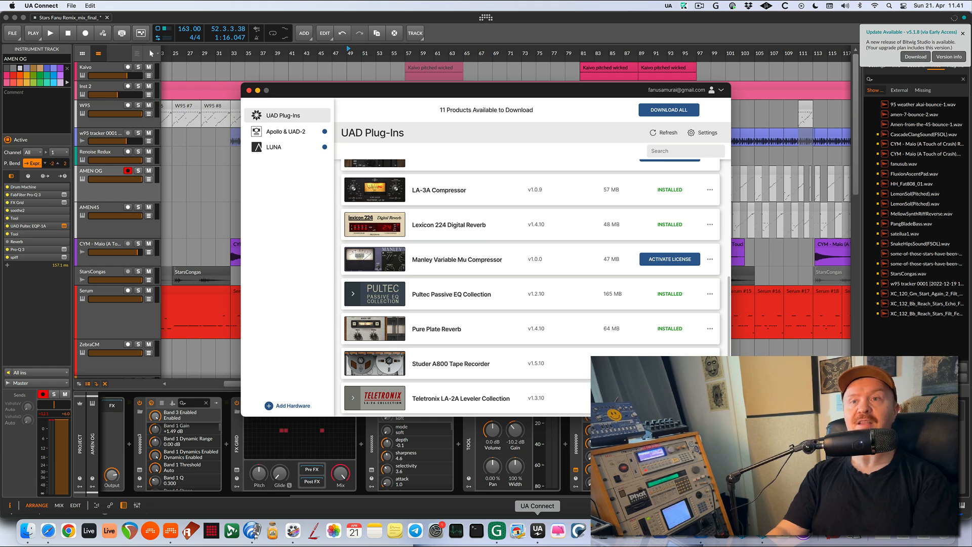
{"action": "key", "text": "super+Tab"}
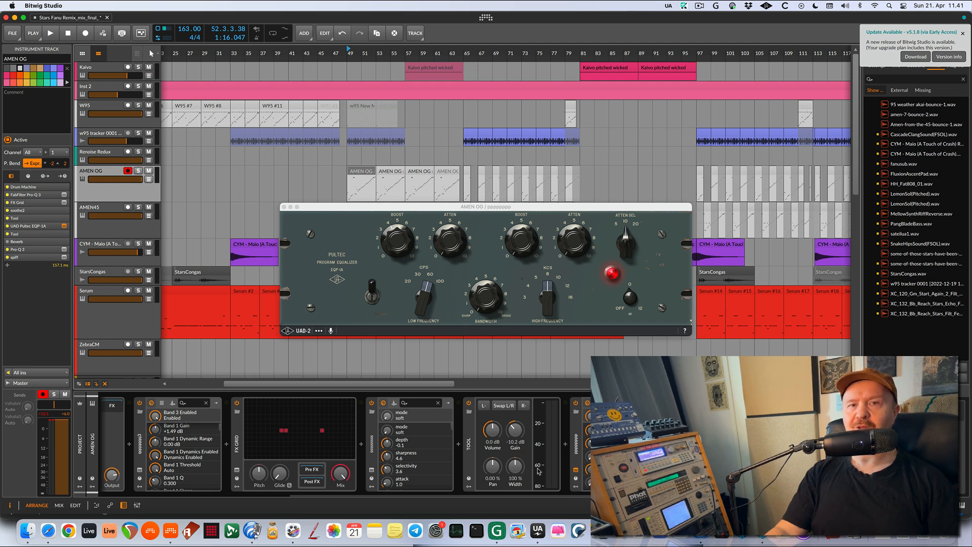
{"action": "left_click", "coordinate": [540, 536]}
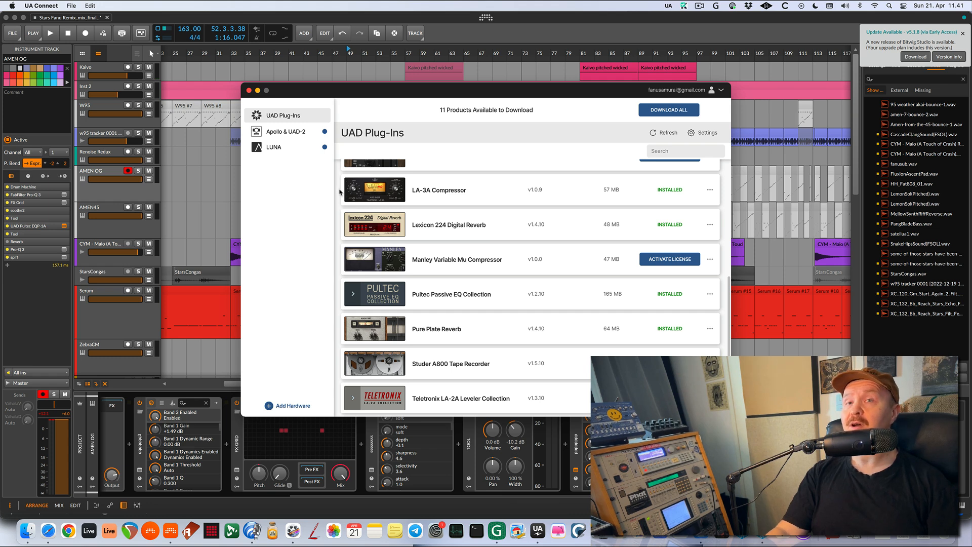
{"action": "key", "text": "super+Tab"}
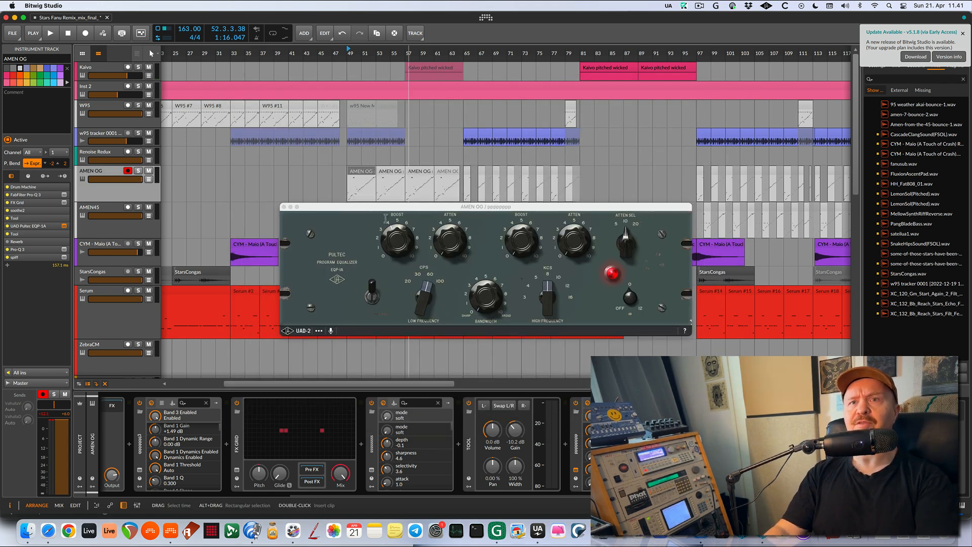
{"action": "left_click", "coordinate": [450, 219]}
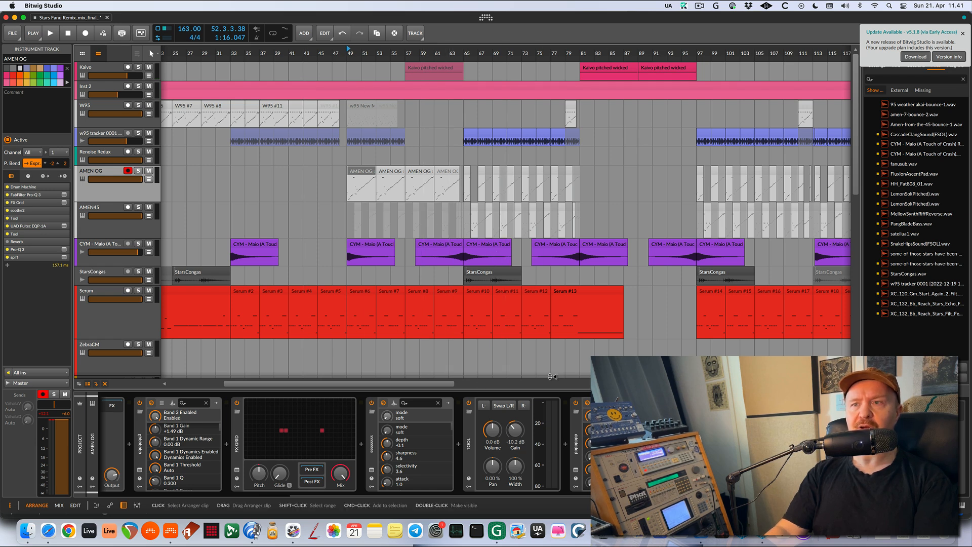
- Examine the side-channel bands of the Pro-Q 3 after the Reverb on the AMEN OG track and close its editor
{"action": "scroll", "coordinate": [345, 444], "scroll_direction": "right", "scroll_amount": 10}
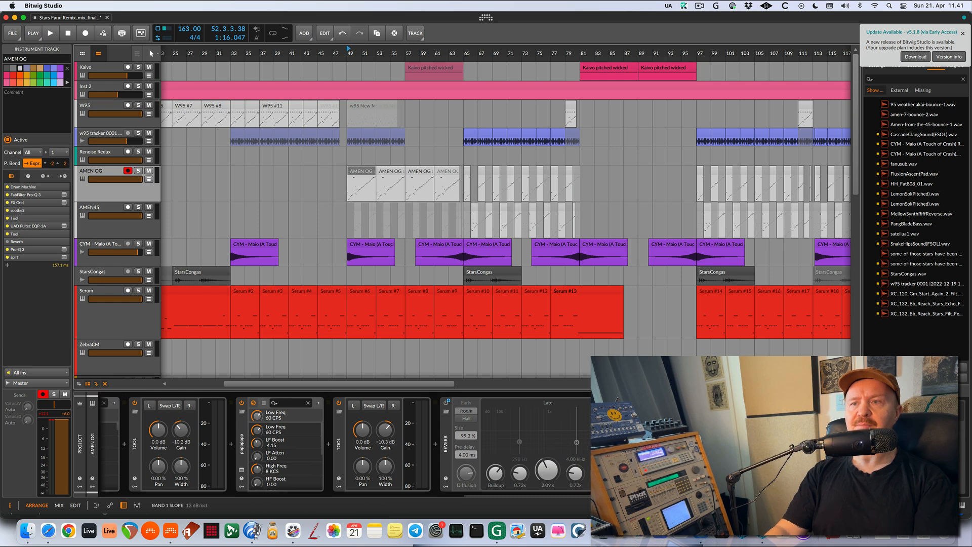
{"action": "left_click", "coordinate": [254, 402]}
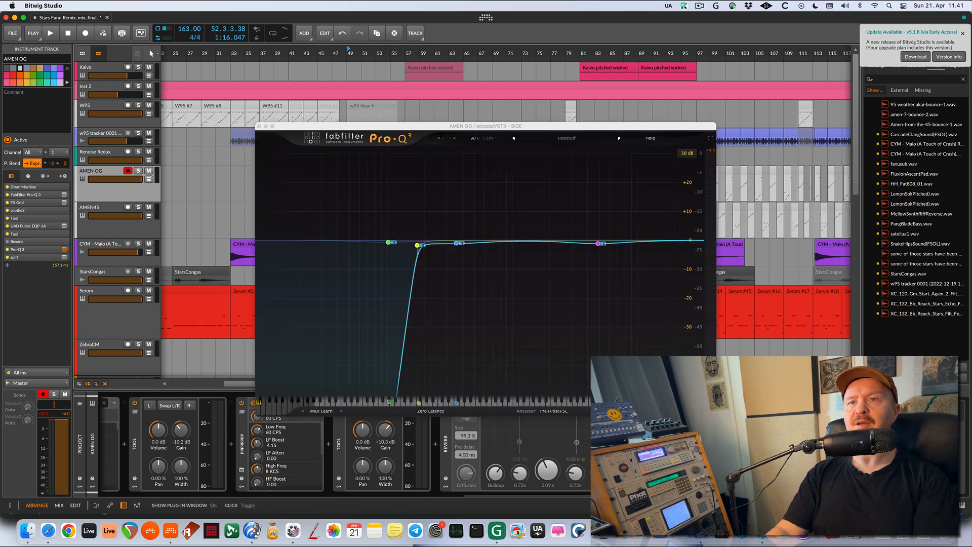
{"action": "mouse_move", "coordinate": [458, 244]}
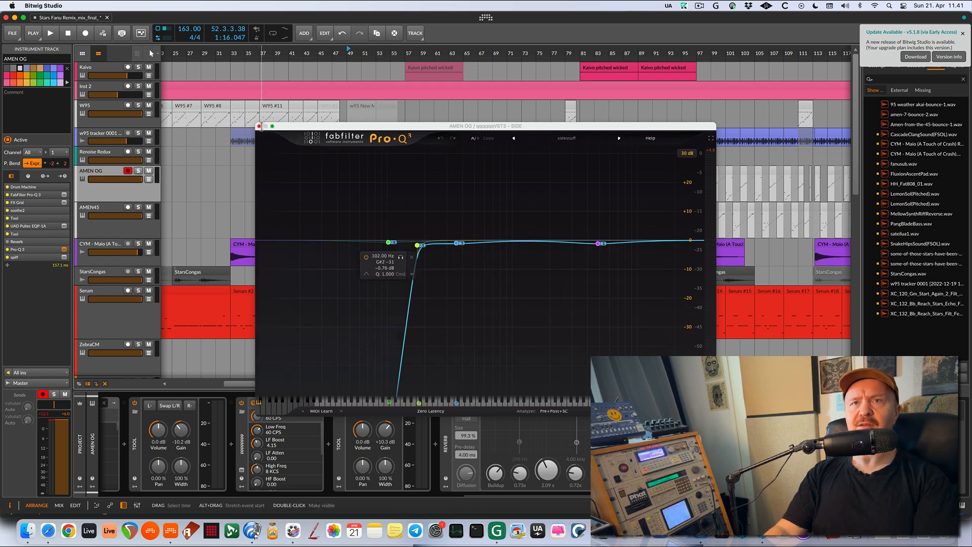
{"action": "key", "text": "super+w"}
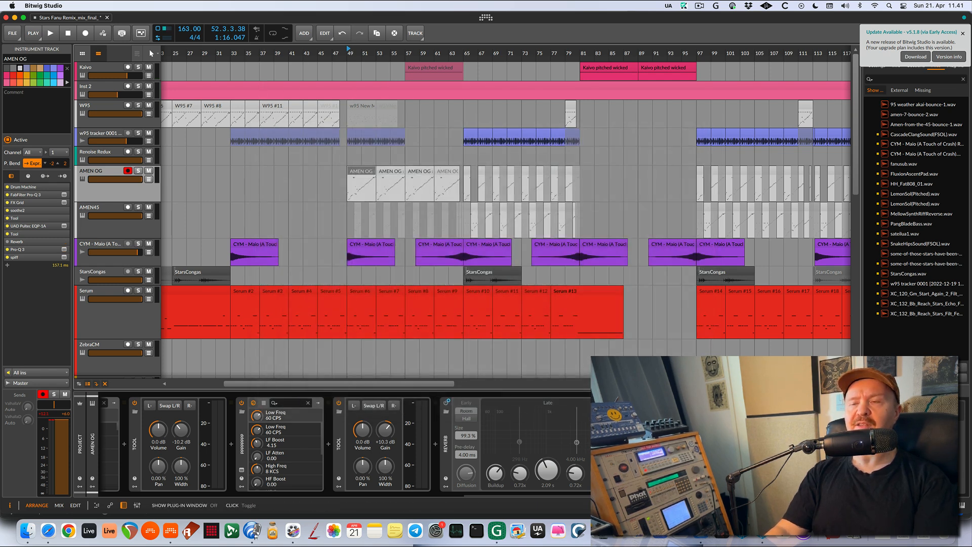
- Open spiff on the AMEN OG track, solo the track and play it with spiff's depth raised to 8.7
{"action": "left_click", "coordinate": [63, 258]}
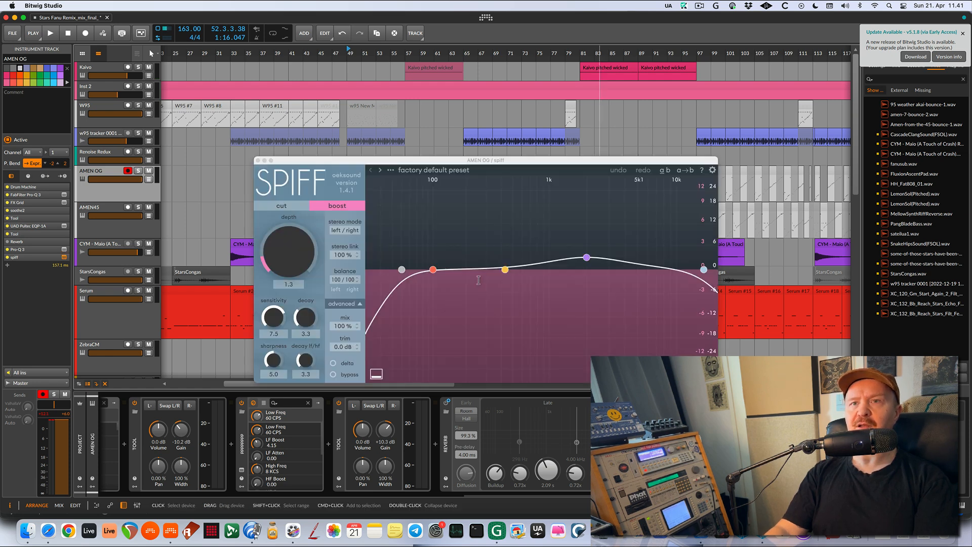
{"action": "key", "text": "space"}
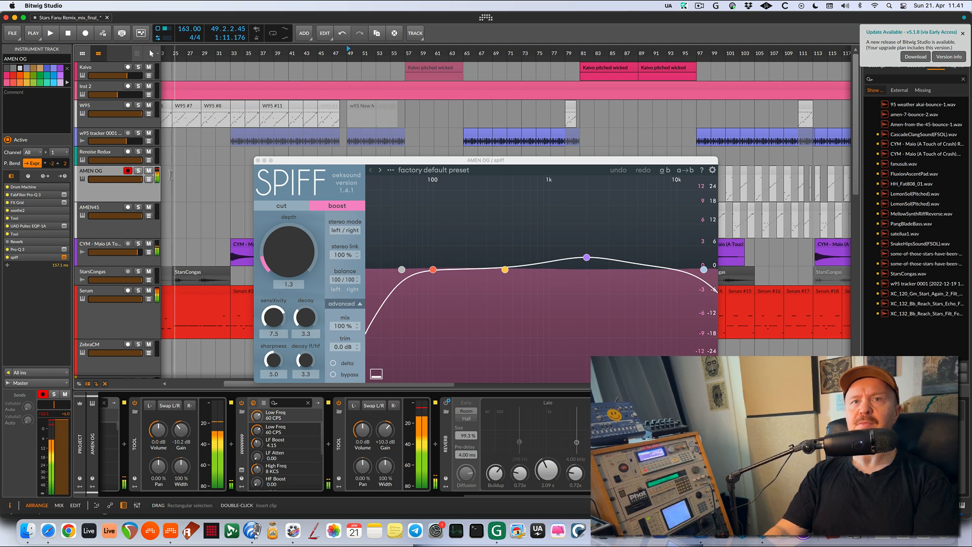
{"action": "left_click", "coordinate": [139, 170]}
{"action": "key", "text": "space"}
{"action": "left_click_drag", "start_coordinate": [301, 249], "coordinate": [303, 184]}
{"action": "key", "text": "space"}
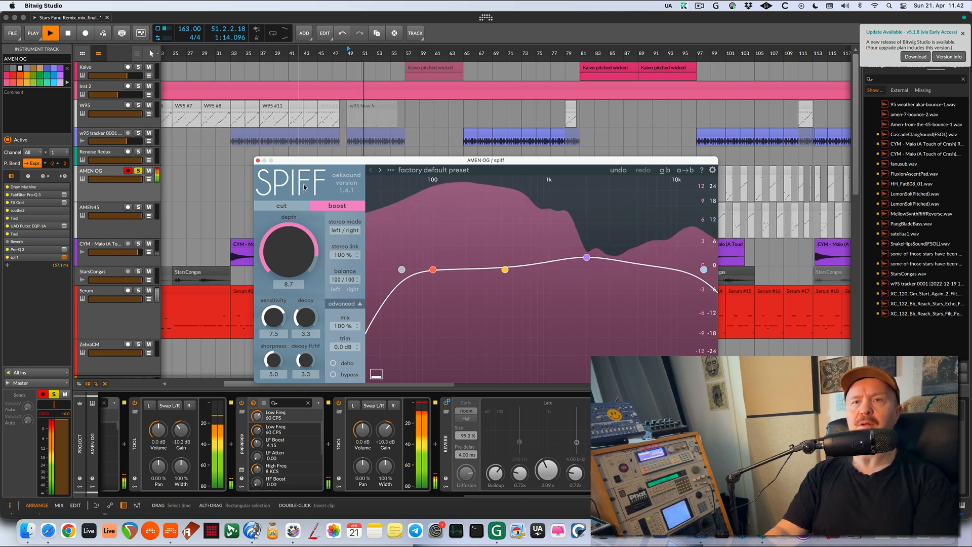
- Set spiff's depth to 1.9, stop playback, inspect its band 3 and close the plug-in
{"action": "mouse_move", "coordinate": [299, 250]}
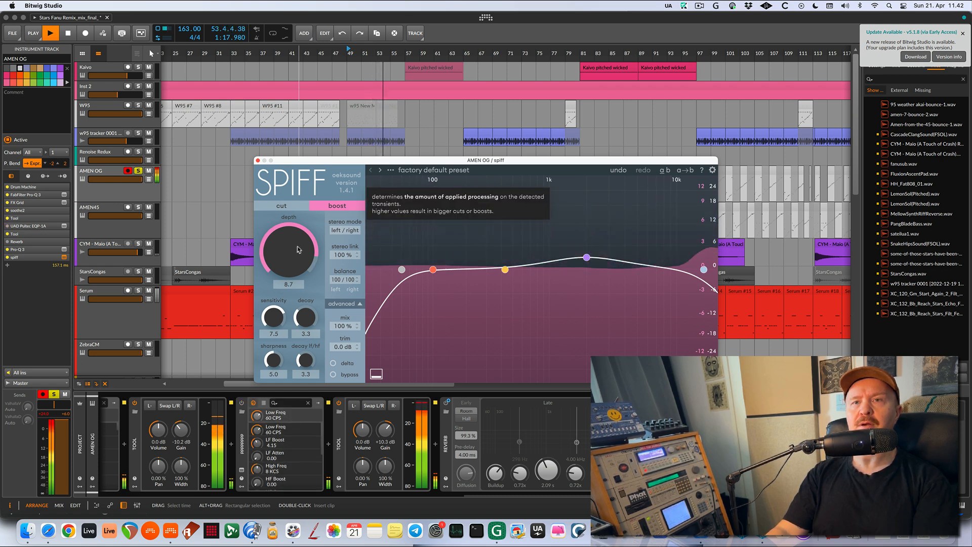
{"action": "left_click_drag", "start_coordinate": [298, 243], "coordinate": [301, 278]}
{"action": "key", "text": "space"}
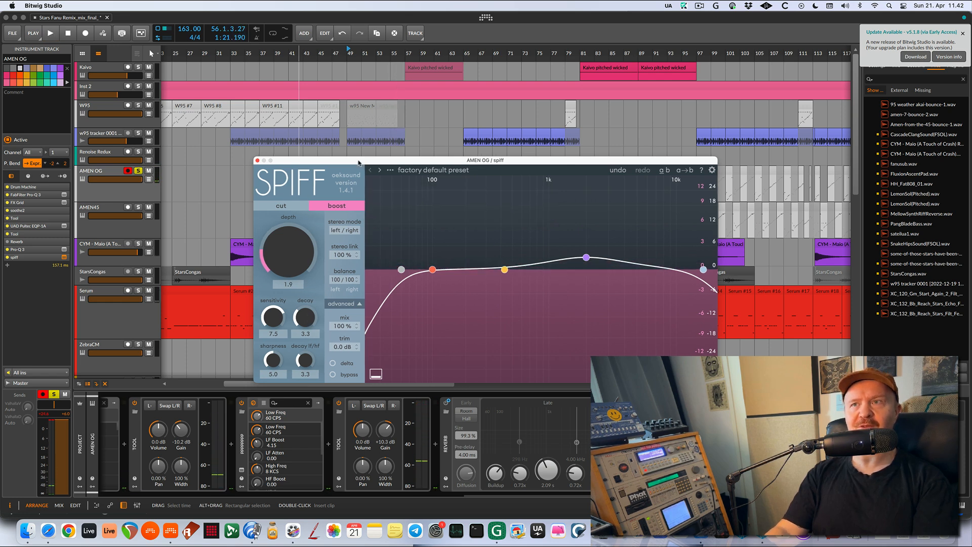
{"action": "left_click_drag", "start_coordinate": [360, 161], "coordinate": [355, 158]}
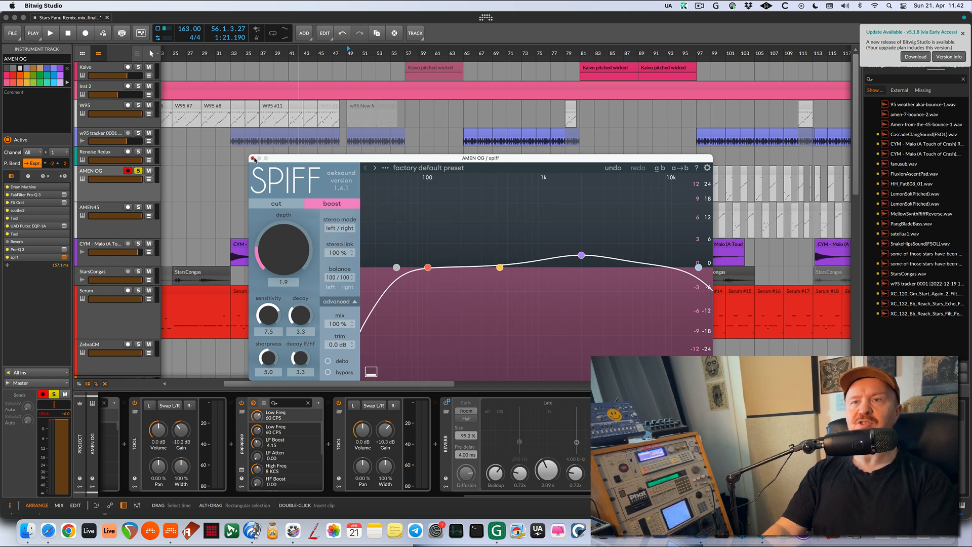
{"action": "left_click", "coordinate": [582, 255]}
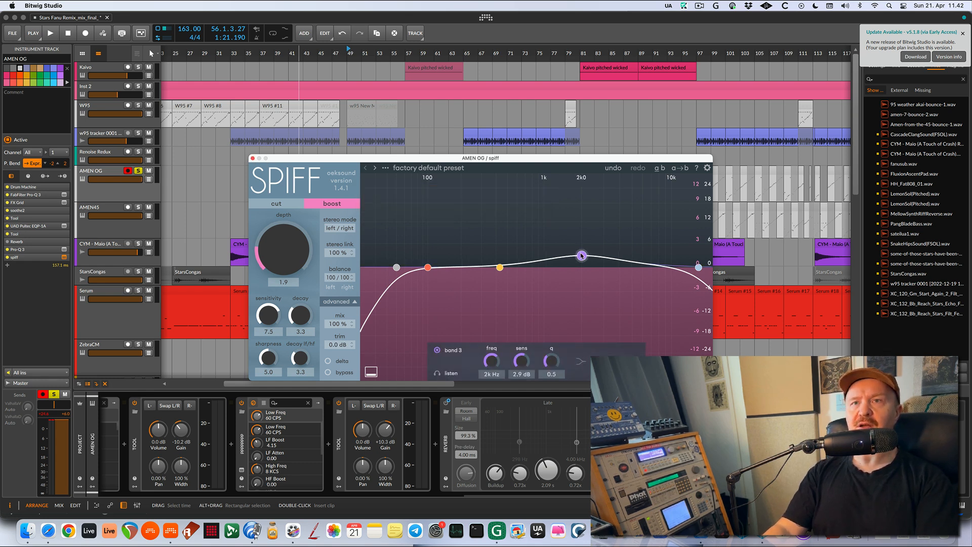
{"action": "left_click", "coordinate": [253, 159]}
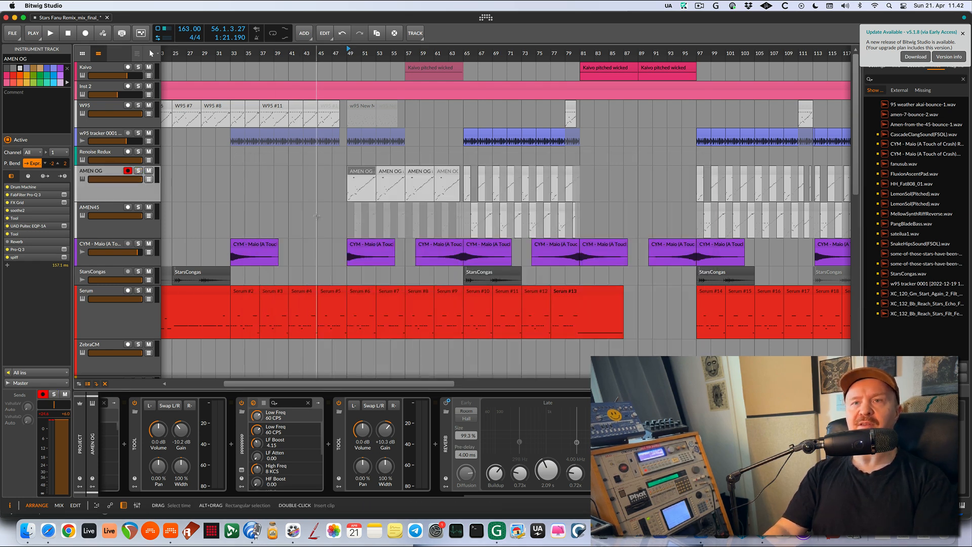
- Solo the AMEN OG track and examine its spectrum in SPAN on the Master during playback from bar 49
{"action": "scroll", "coordinate": [316, 216], "scroll_direction": "down", "scroll_amount": 2}
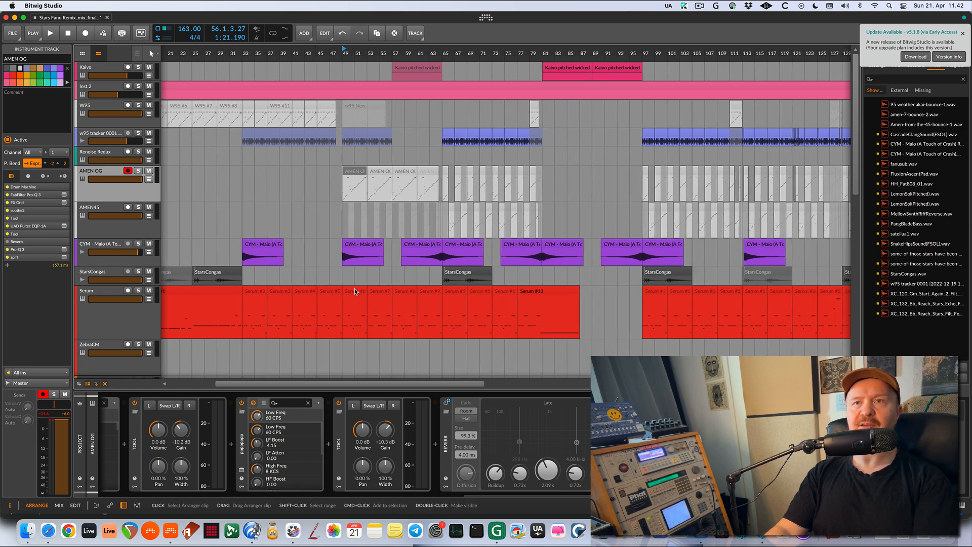
{"action": "left_click", "coordinate": [138, 171]}
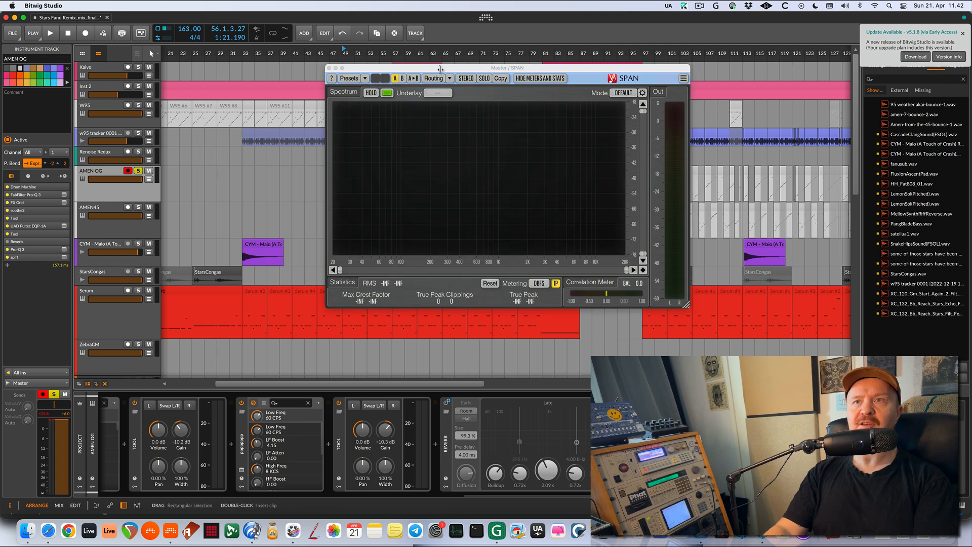
{"action": "key", "text": "space"}
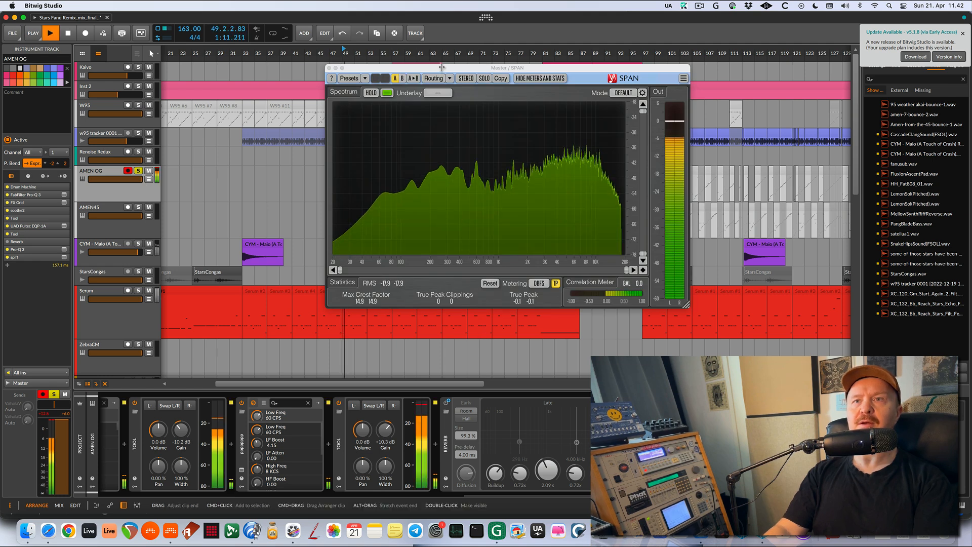
{"action": "left_click", "coordinate": [389, 166]}
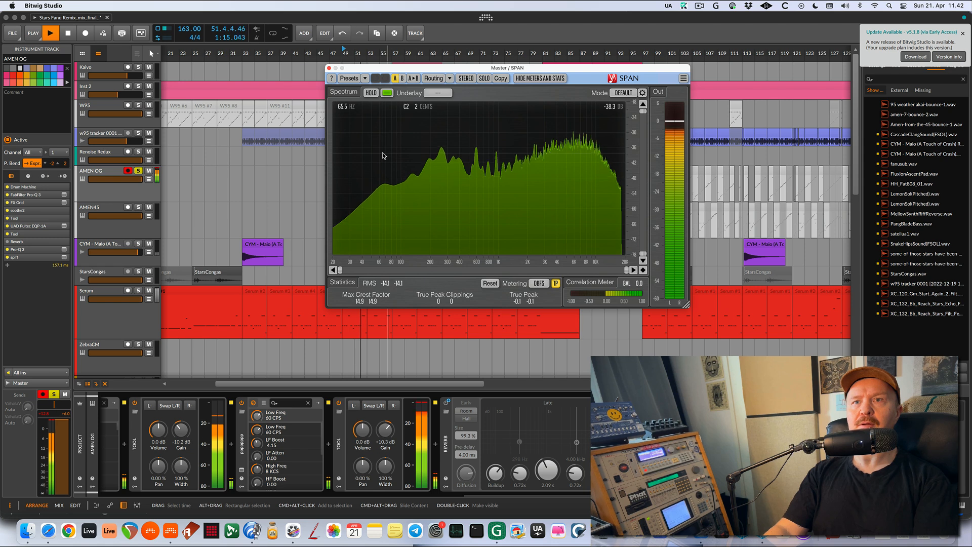
{"action": "key", "text": "space"}
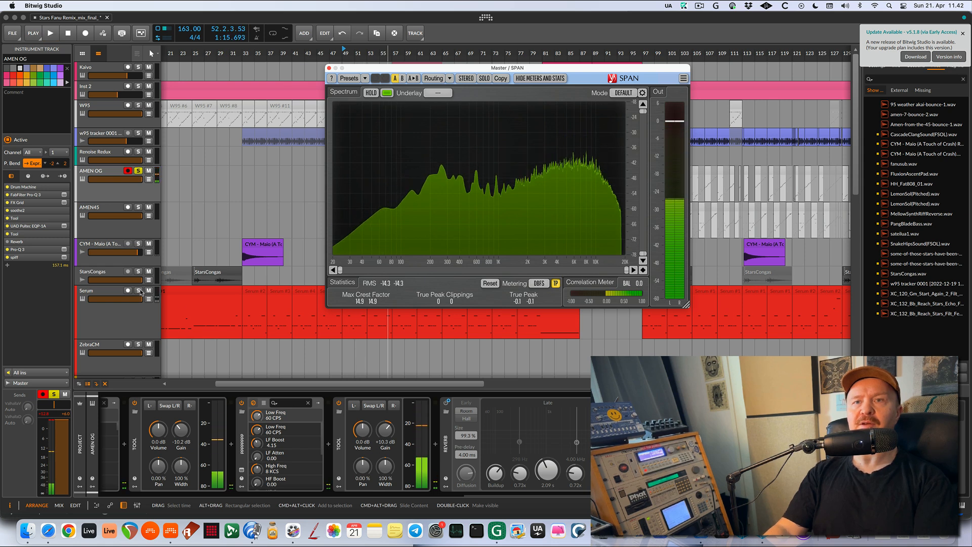
- Solo the Serum track instead, examine its bass spectrum in SPAN during playback, unsolo it and close the analyser
{"action": "left_click", "coordinate": [140, 292]}
{"action": "key", "text": "space"}
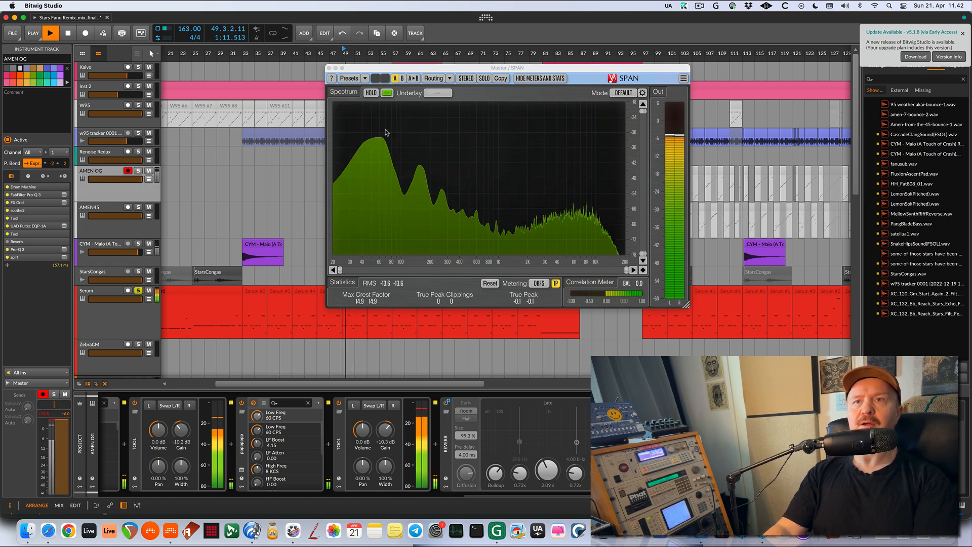
{"action": "key", "text": "space"}
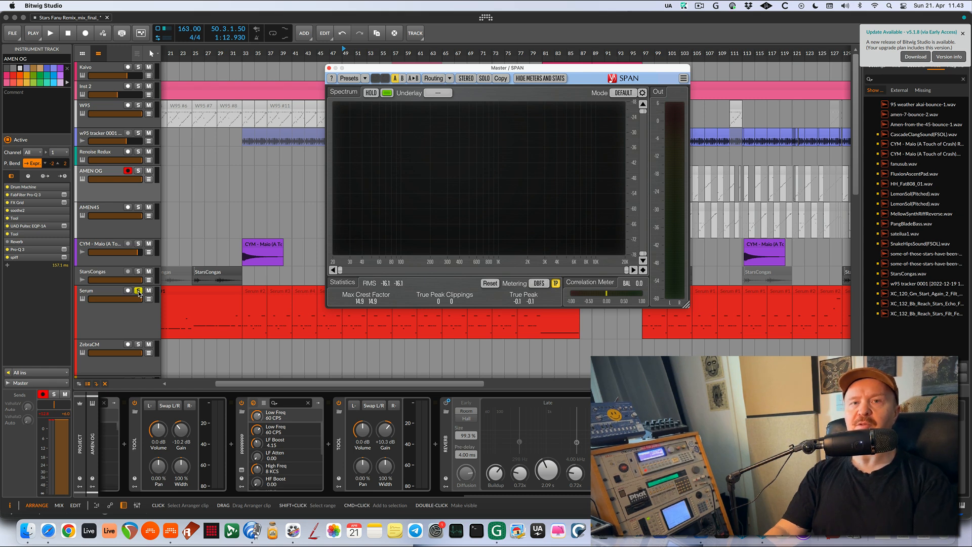
{"action": "left_click", "coordinate": [138, 293]}
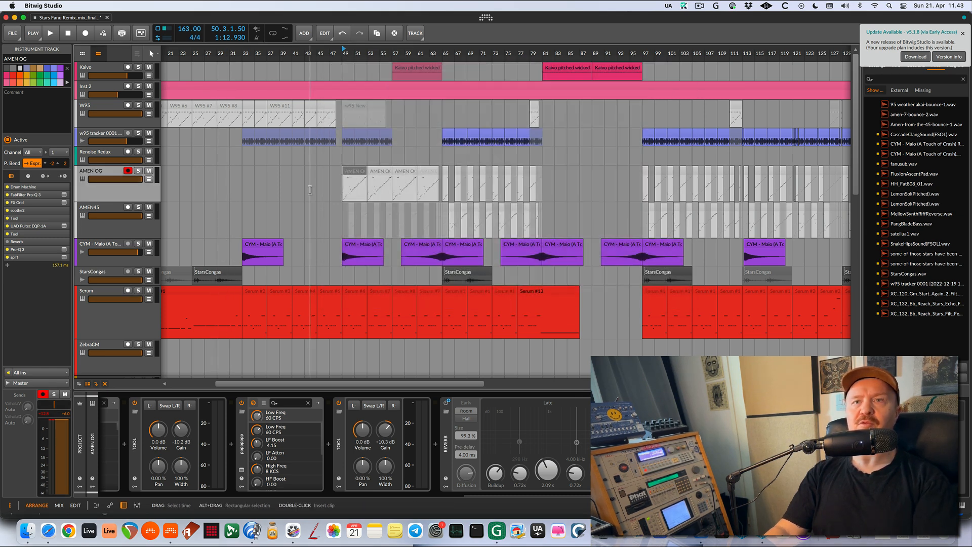
- Play the full mix from bar 49 for about five bars and select the Pigments track to show its devices
{"action": "key", "text": "space"}
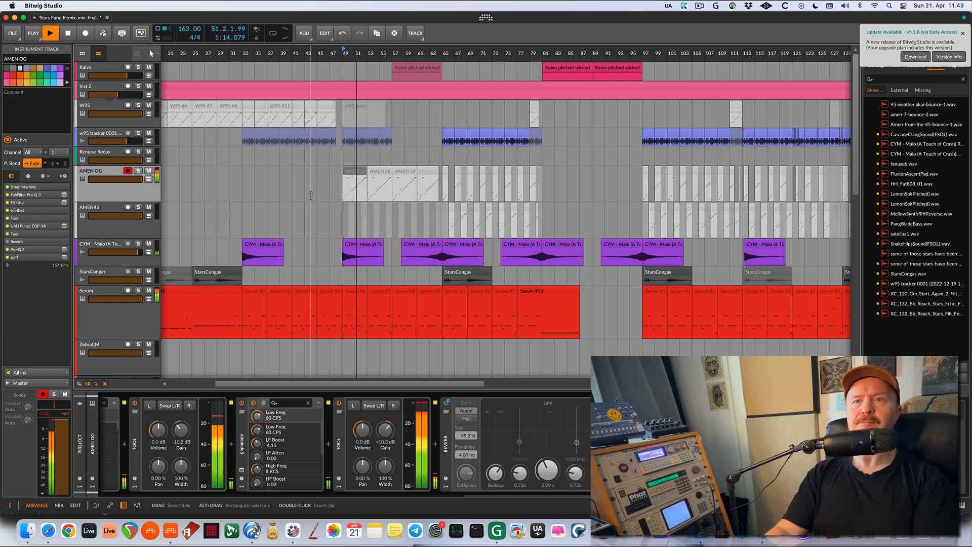
{"action": "scroll", "coordinate": [311, 197], "scroll_direction": "down", "scroll_amount": 5}
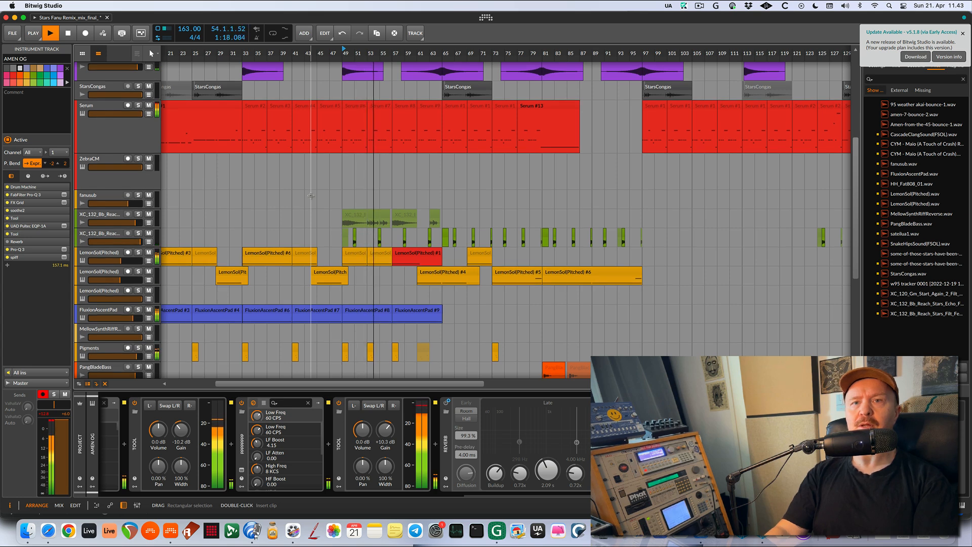
{"action": "scroll", "coordinate": [311, 195], "scroll_direction": "down", "scroll_amount": 1}
{"action": "key", "text": "space"}
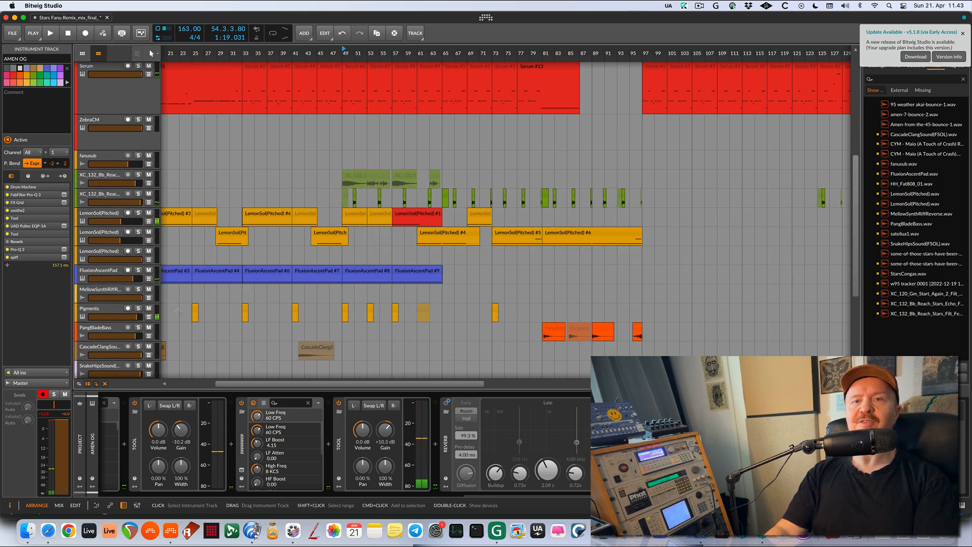
{"action": "left_click", "coordinate": [117, 312]}
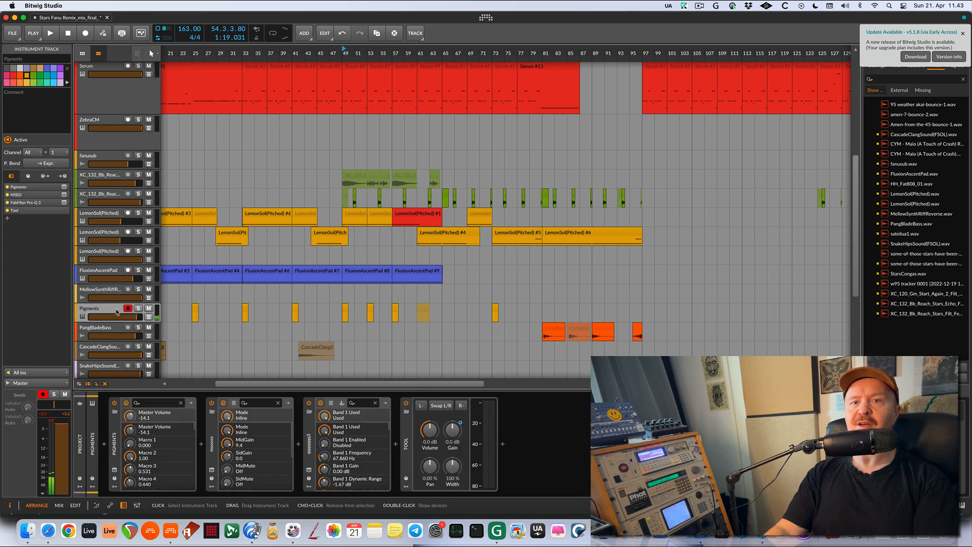
- Open the Pigments synth window, close it, and play the Pigments track soloed from bar 49 for about a bar
{"action": "left_click", "coordinate": [116, 472]}
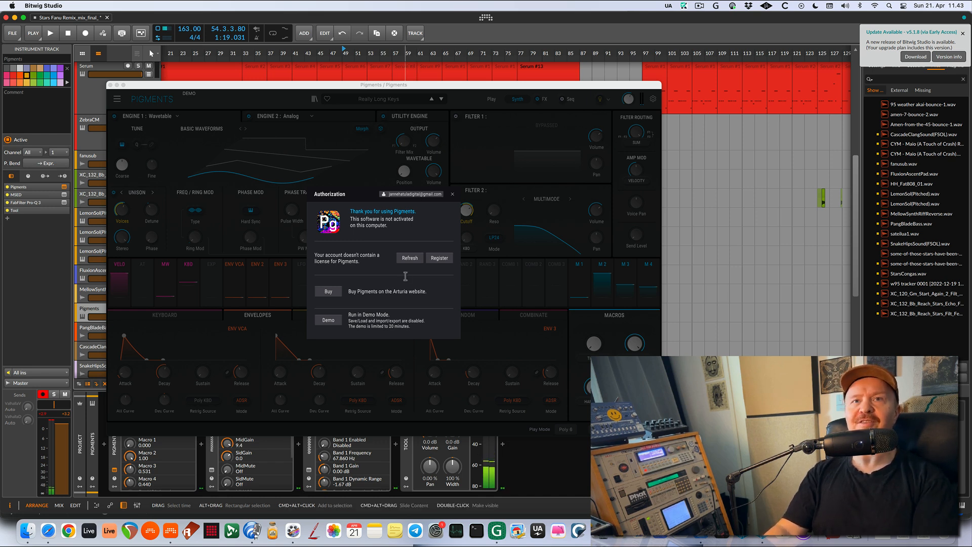
{"action": "left_click", "coordinate": [110, 86]}
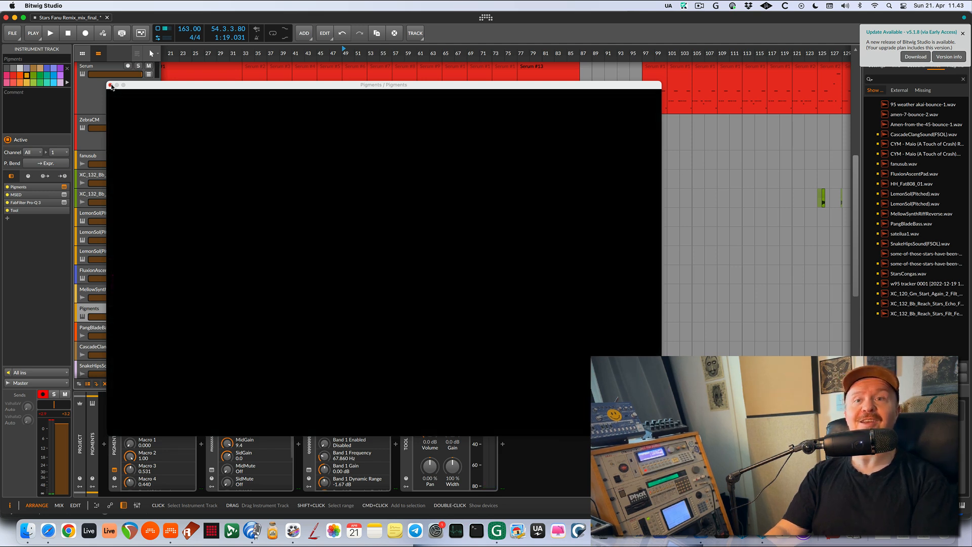
{"action": "scroll", "coordinate": [172, 310], "scroll_direction": "up", "scroll_amount": 3}
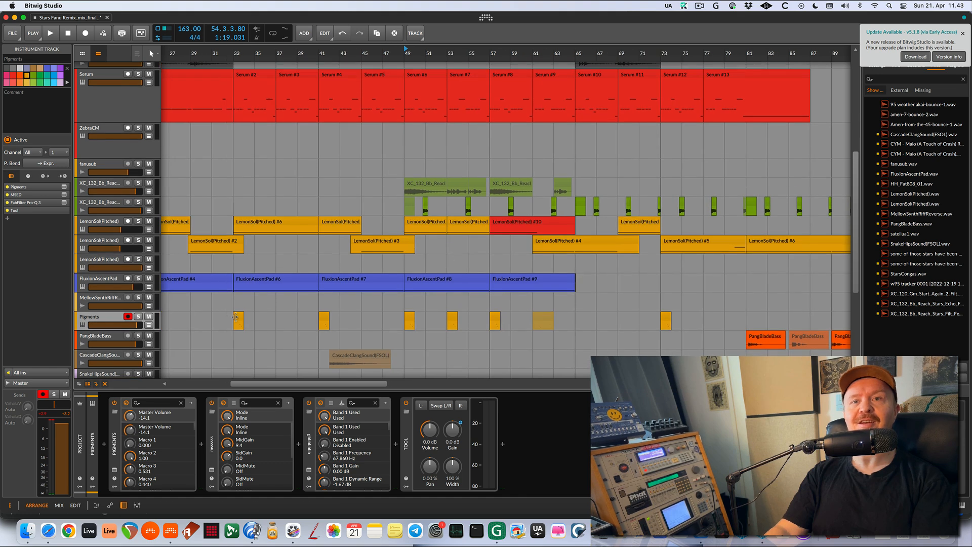
{"action": "scroll", "coordinate": [237, 319], "scroll_direction": "right", "scroll_amount": 1}
{"action": "key", "text": "s"}
{"action": "key", "text": "space"}
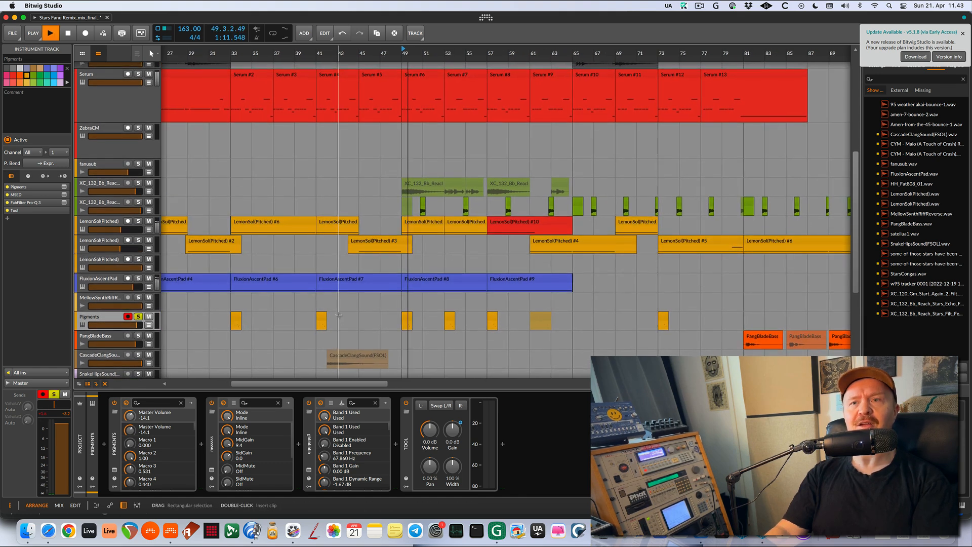
{"action": "key", "text": "space"}
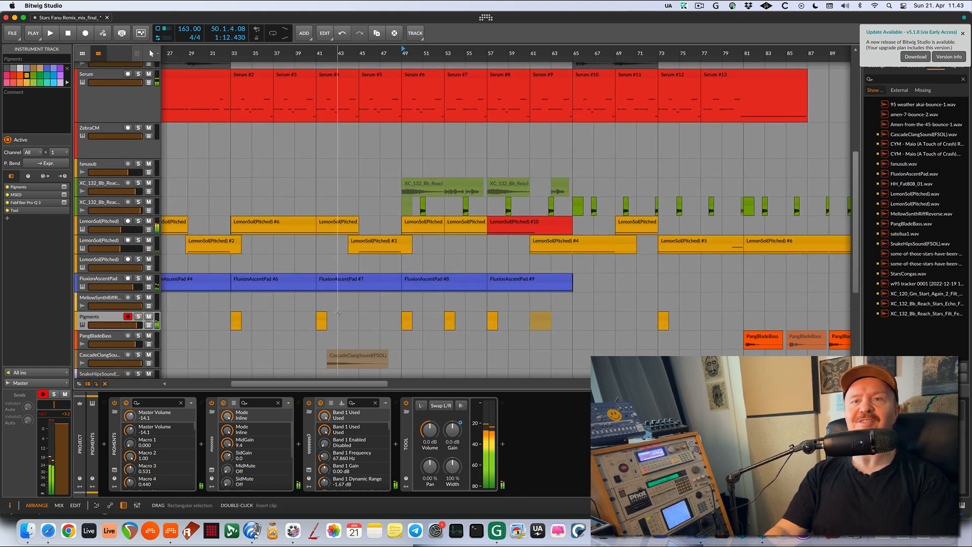
- Select the bar 29 clip on the puhe stars 1 track, solo the track and play the clip
{"action": "scroll", "coordinate": [338, 313], "scroll_direction": "down", "scroll_amount": 5}
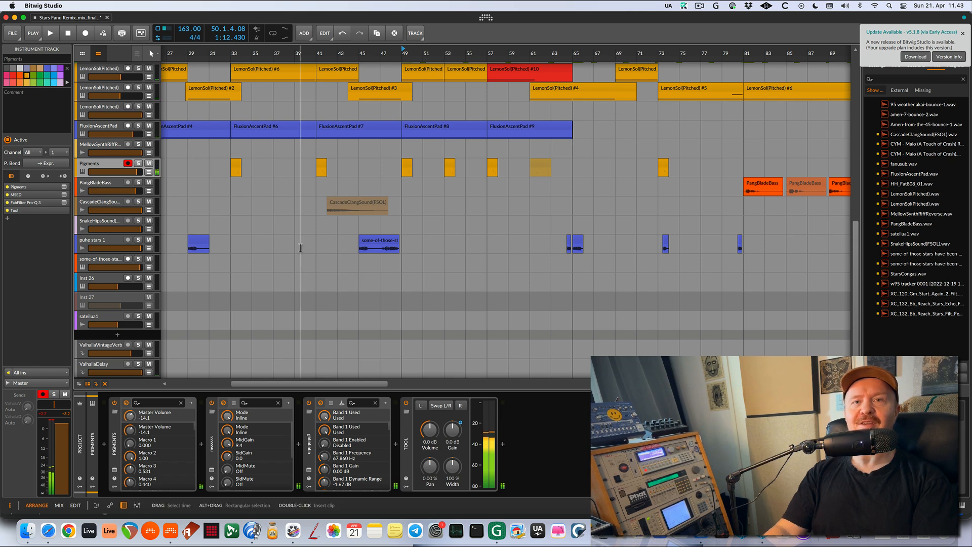
{"action": "scroll", "coordinate": [300, 248], "scroll_direction": "down", "scroll_amount": 3}
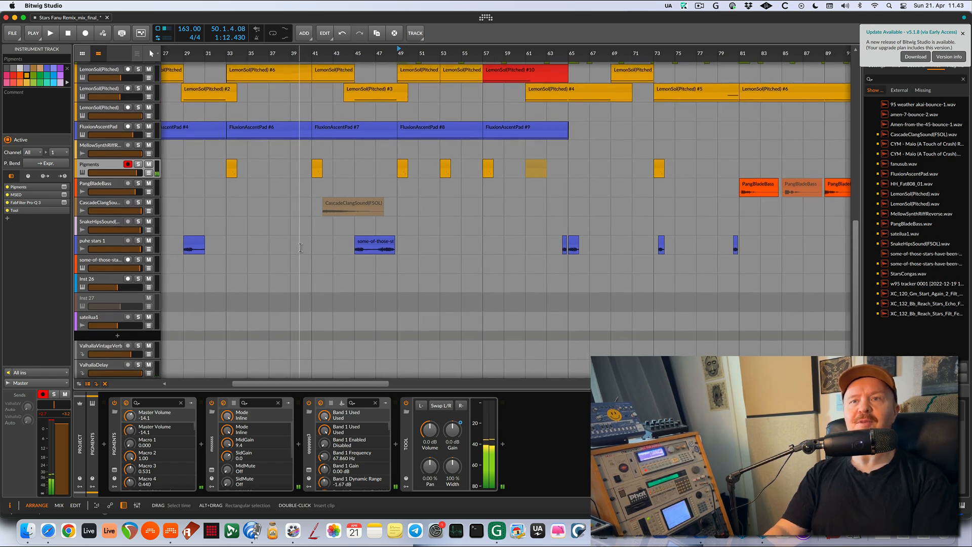
{"action": "scroll", "coordinate": [300, 248], "scroll_direction": "down", "scroll_amount": 2}
{"action": "scroll", "coordinate": [301, 247], "scroll_direction": "left", "scroll_amount": 5}
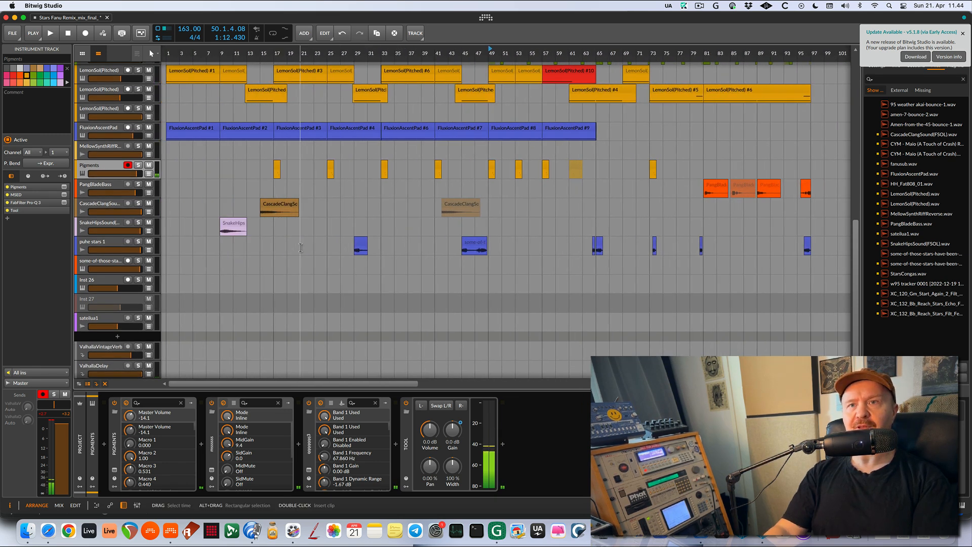
{"action": "left_click", "coordinate": [361, 243]}
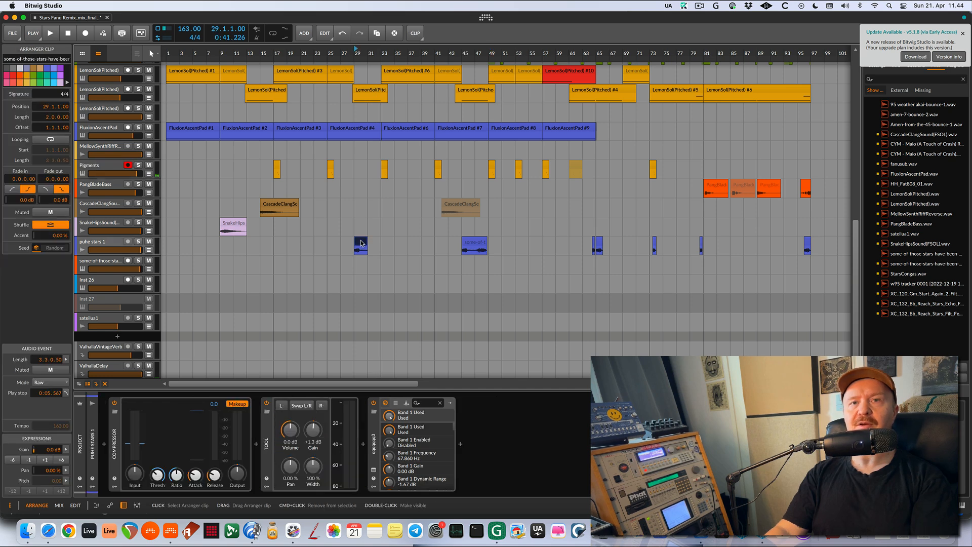
{"action": "scroll", "coordinate": [139, 295], "scroll_direction": "up", "scroll_amount": 3}
{"action": "left_click", "coordinate": [138, 295]}
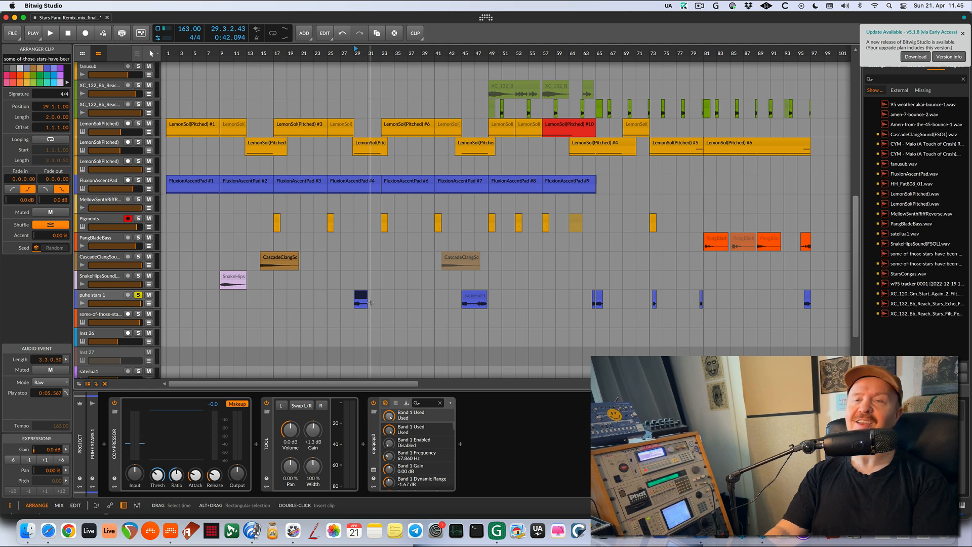
{"action": "scroll", "coordinate": [370, 303], "scroll_direction": "up", "scroll_amount": 5}
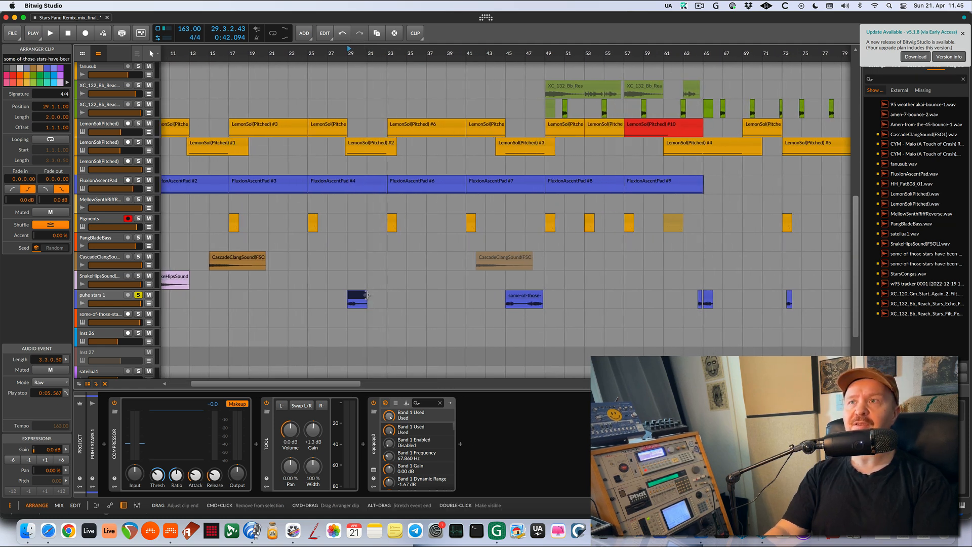
{"action": "key", "text": "space"}
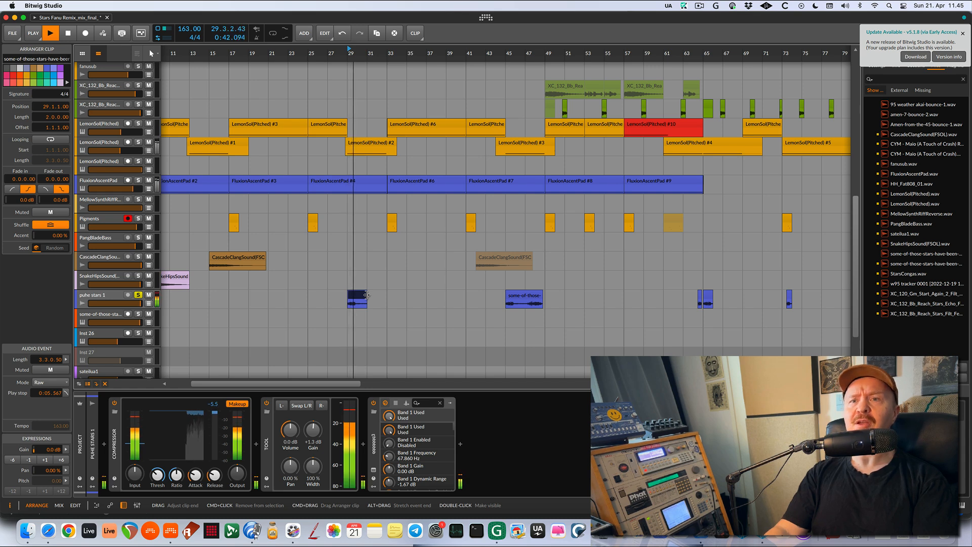
- Play the soloed some-of-those-stars clip at bar 45 on puhe stars 1 and stop playback
{"action": "left_click", "coordinate": [527, 294]}
{"action": "key", "text": "space"}
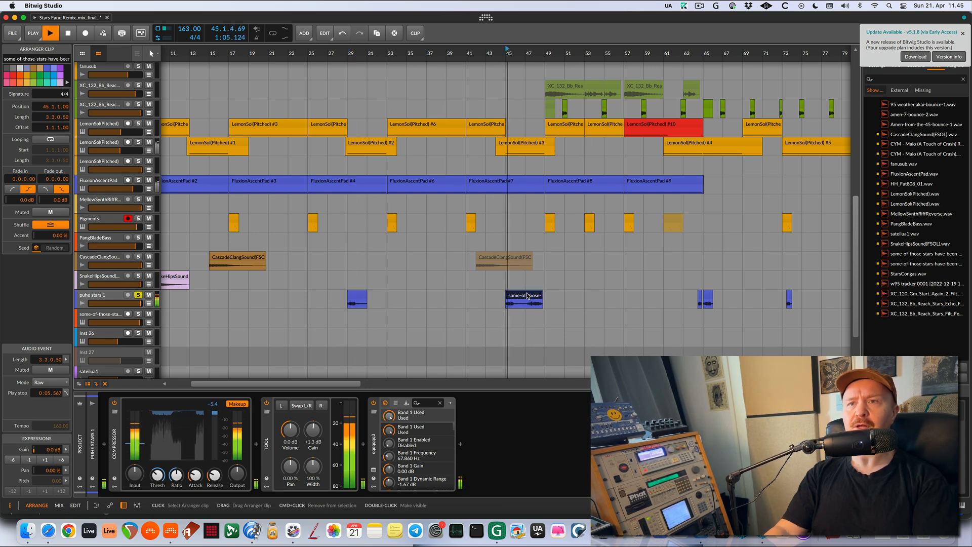
{"action": "key", "text": "space"}
- Solo the lower XC_132_Bb_Reach track and play its short clips from bar 50 to bar 55, ending with playback stopped
{"action": "scroll", "coordinate": [474, 228], "scroll_direction": "up", "scroll_amount": 3}
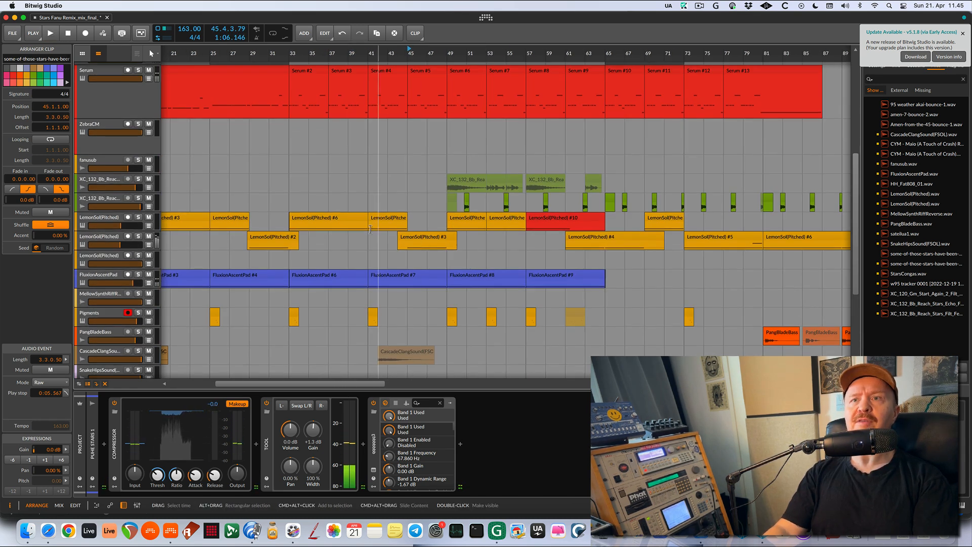
{"action": "left_click", "coordinate": [138, 198]}
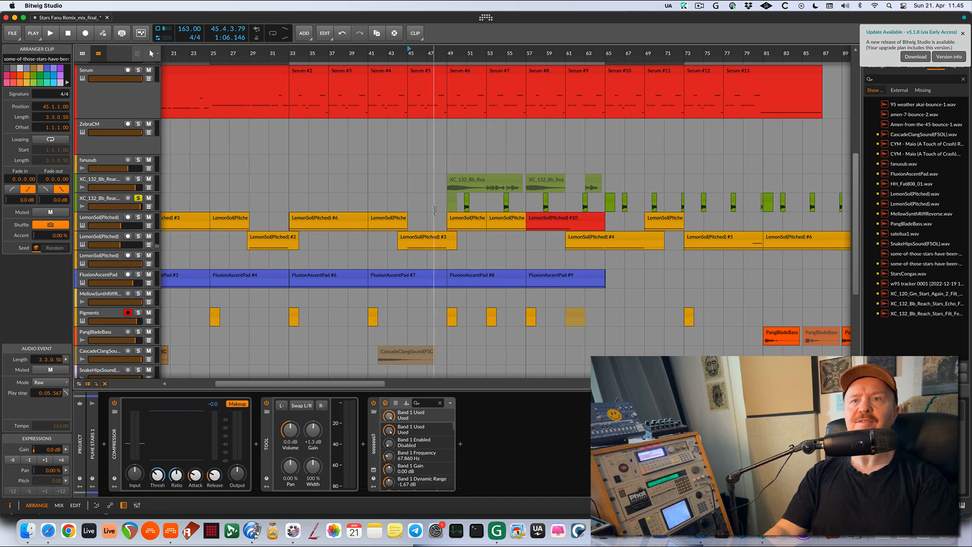
{"action": "left_click", "coordinate": [466, 201]}
{"action": "key", "text": "space"}
{"action": "left_click", "coordinate": [506, 202]}
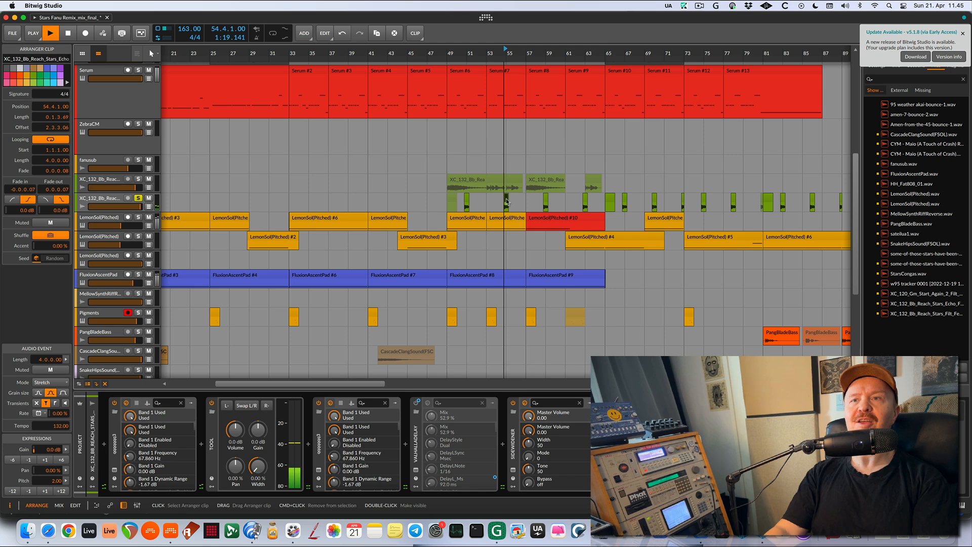
{"action": "key", "text": "space"}
- Select the bar 65 clip on puhe stars 1, solo the track, and play the clip for about a bar
{"action": "scroll", "coordinate": [475, 251], "scroll_direction": "down", "scroll_amount": 5}
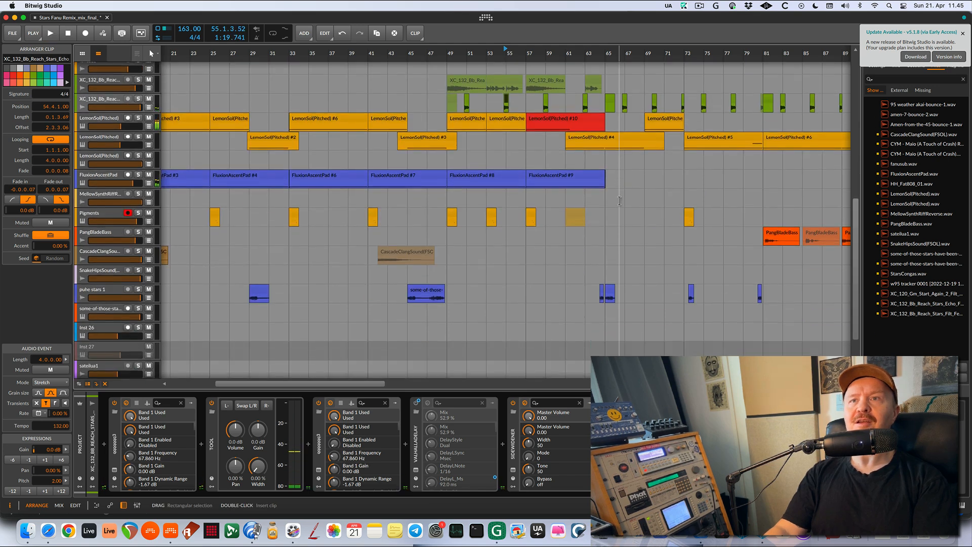
{"action": "left_click", "coordinate": [610, 262]}
{"action": "key", "text": "s"}
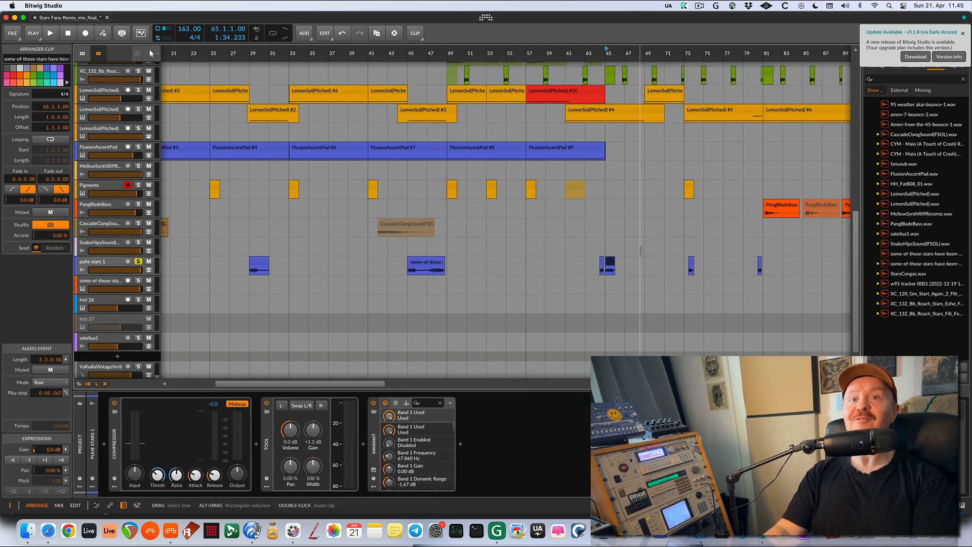
{"action": "key", "text": "space"}
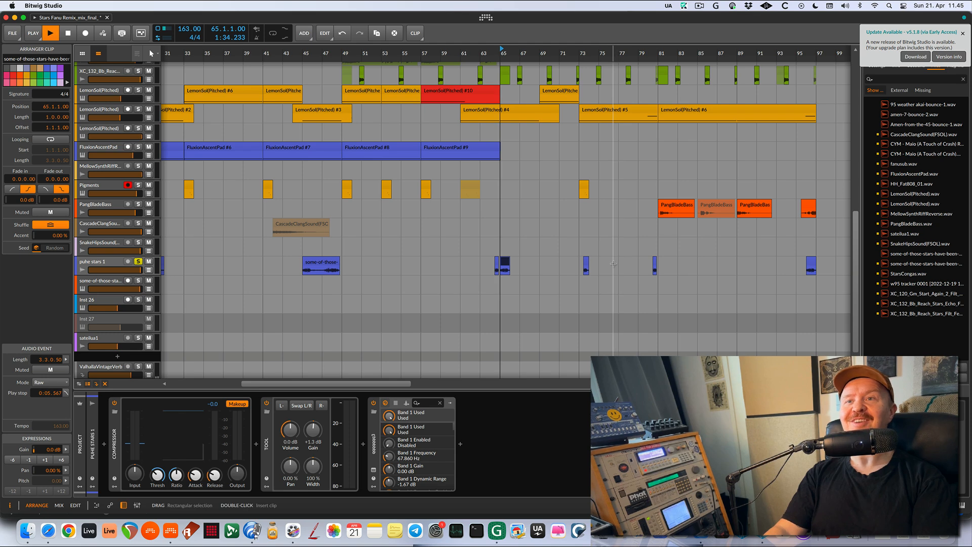
{"action": "key", "text": "space"}
{"action": "scroll", "coordinate": [598, 238], "scroll_direction": "up", "scroll_amount": 2}
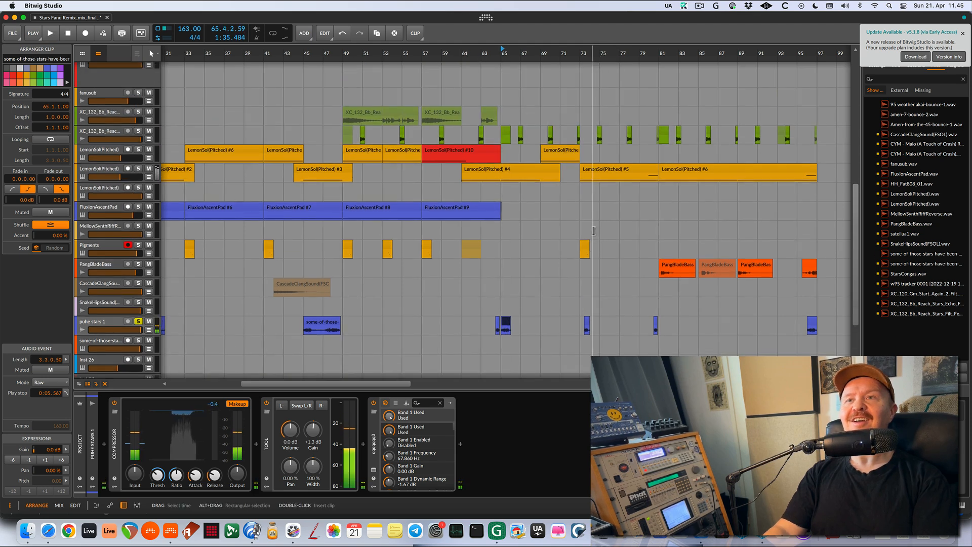
{"action": "scroll", "coordinate": [592, 222], "scroll_direction": "down", "scroll_amount": 2}
{"action": "scroll", "coordinate": [591, 222], "scroll_direction": "right", "scroll_amount": 5}
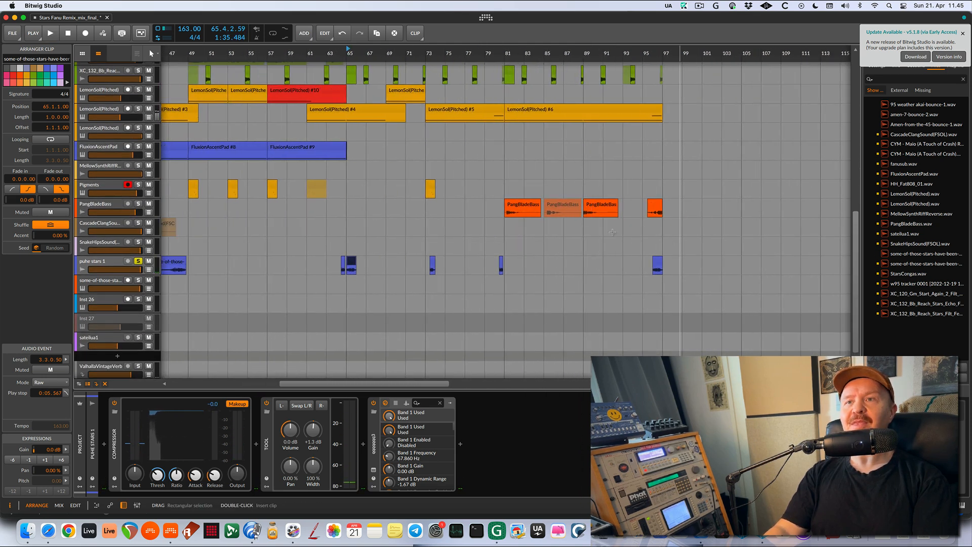
{"action": "scroll", "coordinate": [555, 220], "scroll_direction": "up", "scroll_amount": 2}
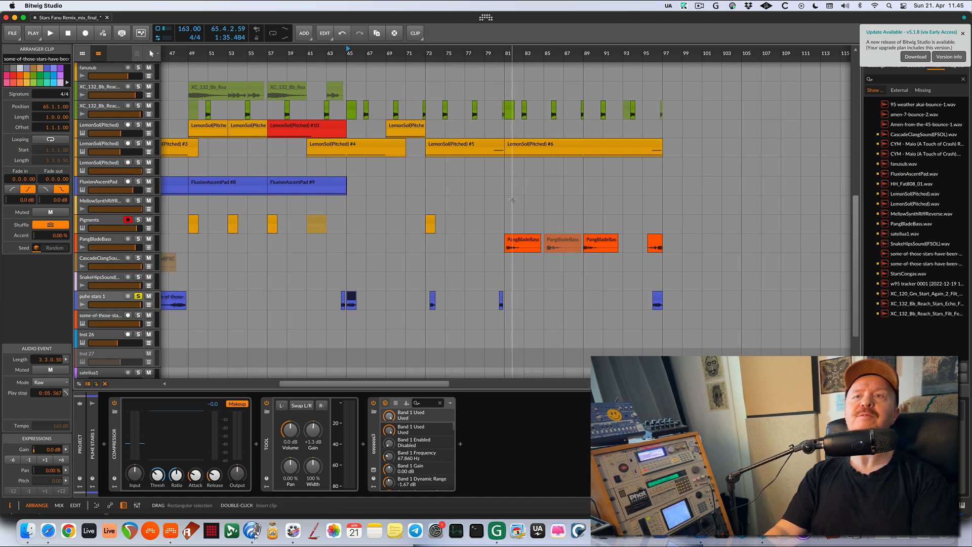
- Switch to PlayPhrase.me in Safari, replace the search phrase with "stars", watch the matching film clips and pause
{"action": "key", "text": "super+Tab"}
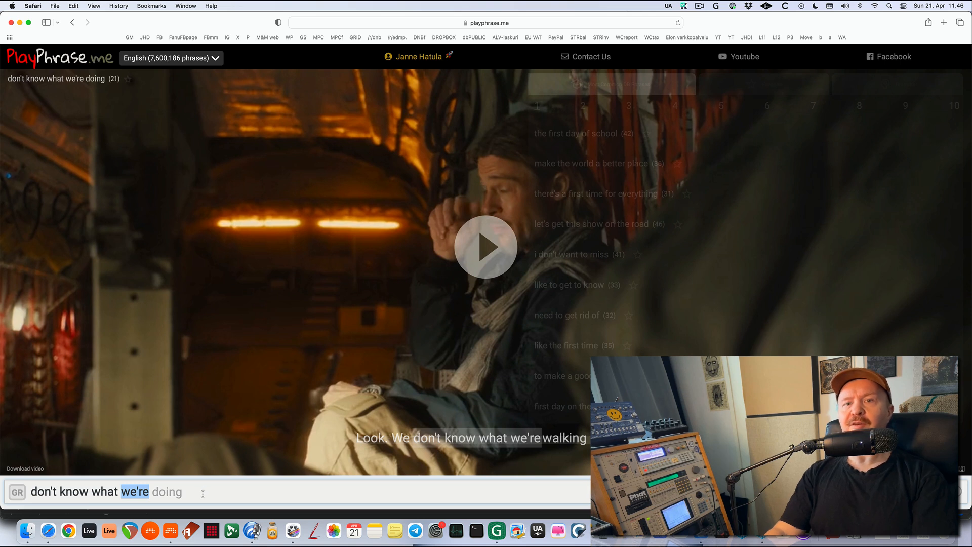
{"action": "key", "text": "super+a"}
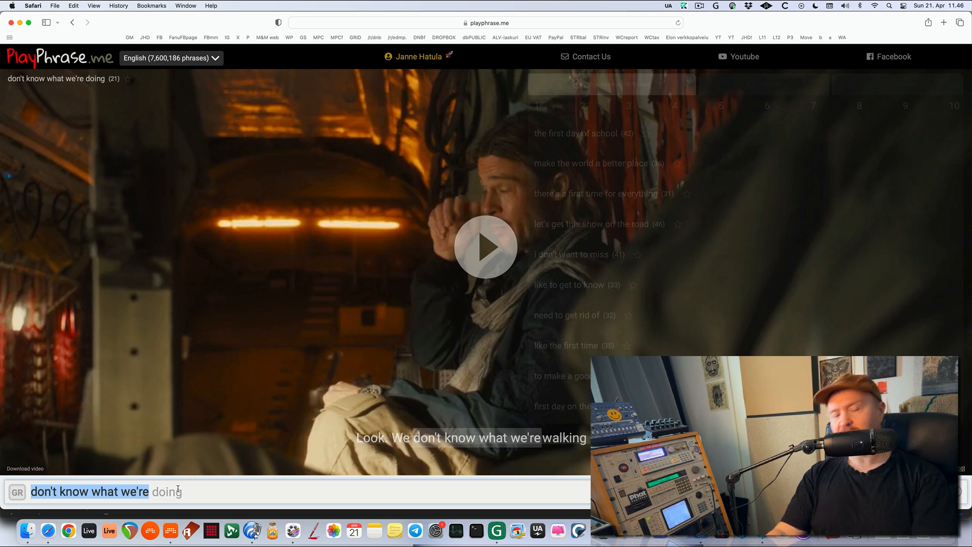
{"action": "type", "text": "S"}
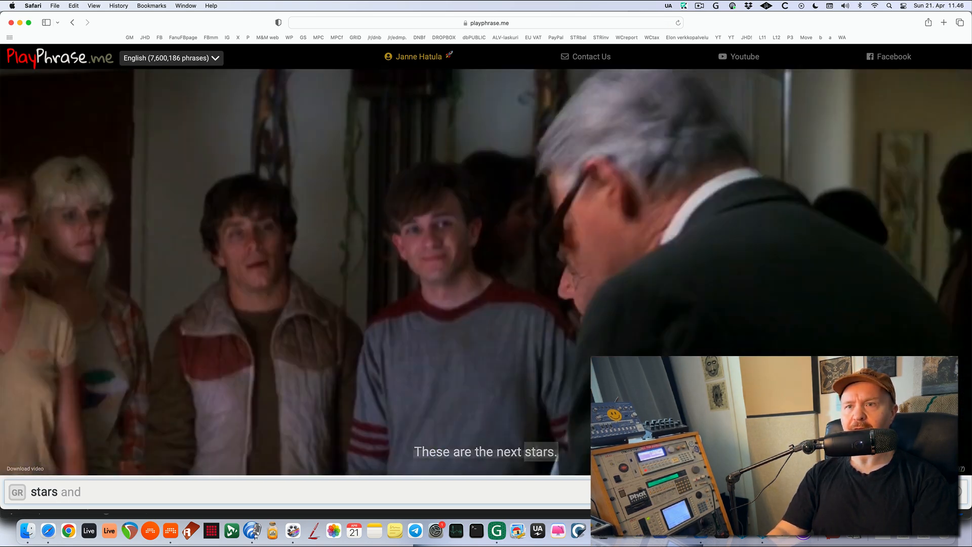
{"action": "left_click", "coordinate": [496, 197]}
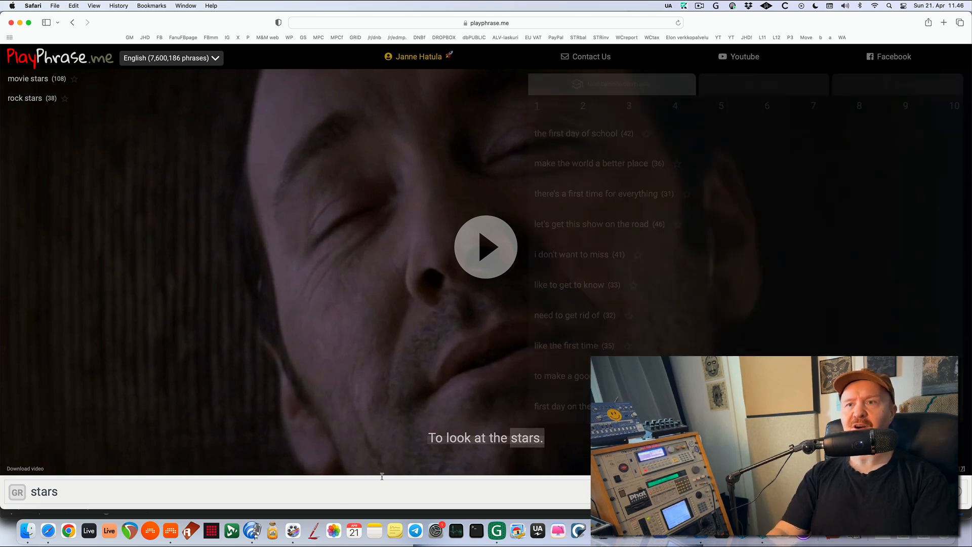
- Resume the "stars" film clips to watch another match and pause again
{"action": "scroll", "coordinate": [540, 314], "scroll_direction": "down", "scroll_amount": 3}
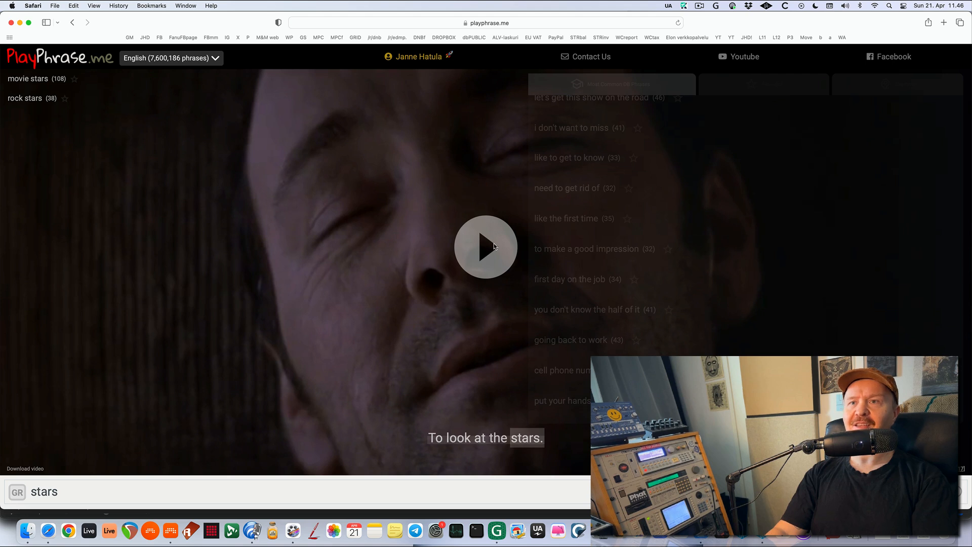
{"action": "left_click", "coordinate": [494, 243]}
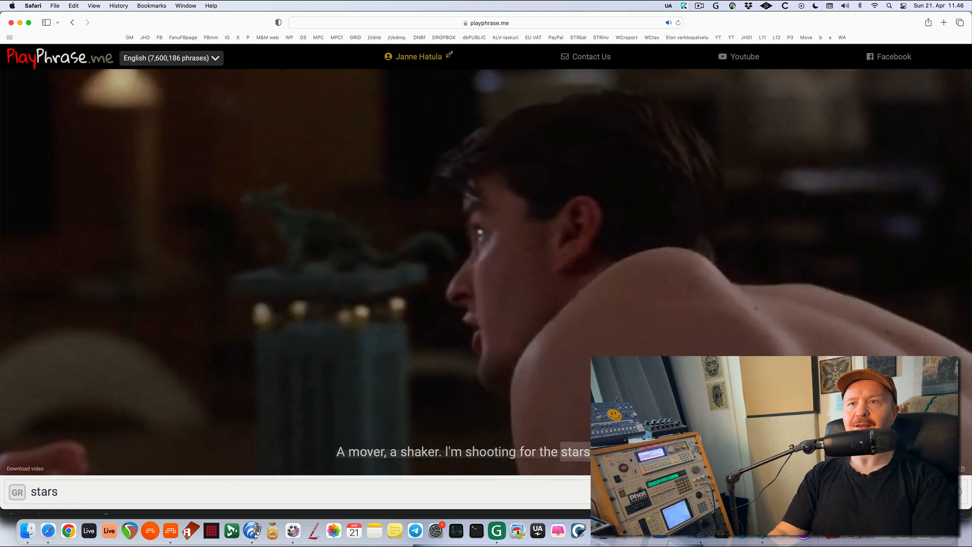
{"action": "left_click", "coordinate": [493, 263]}
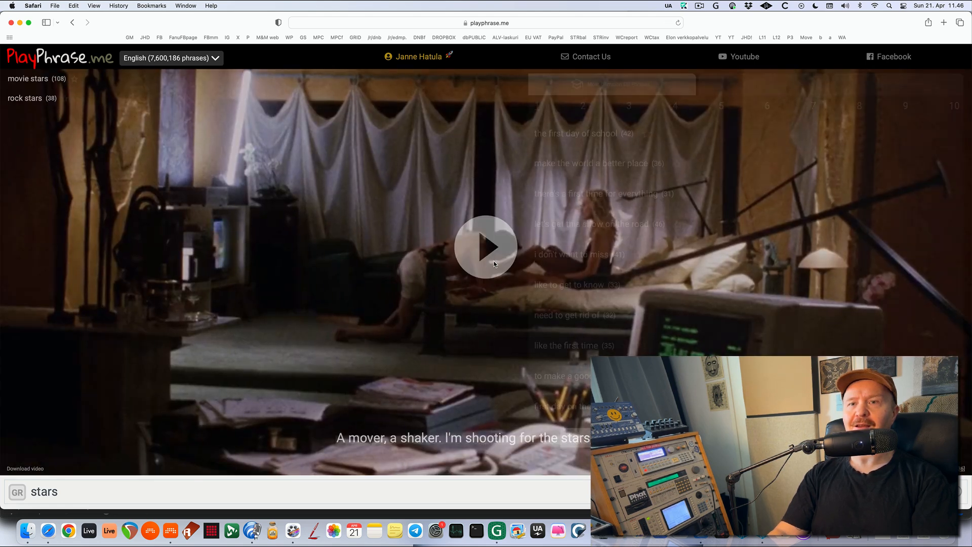
- Replace the search phrase with "coffee", watch the matching film clips and pause playback
{"action": "left_click", "coordinate": [335, 484]}
{"action": "key", "text": "Right"}
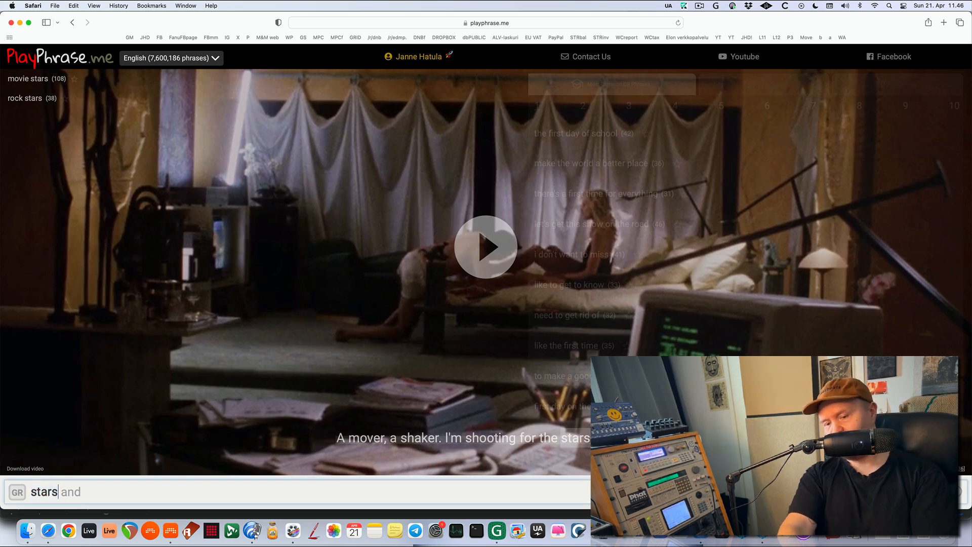
{"action": "key", "text": "super+a"}
{"action": "type", "text": "coffee"}
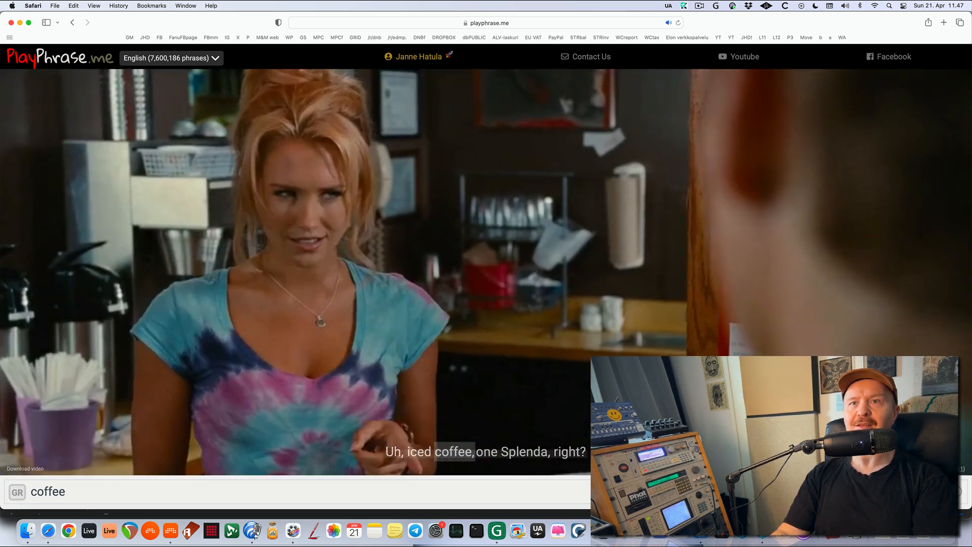
{"action": "left_click", "coordinate": [309, 167]}
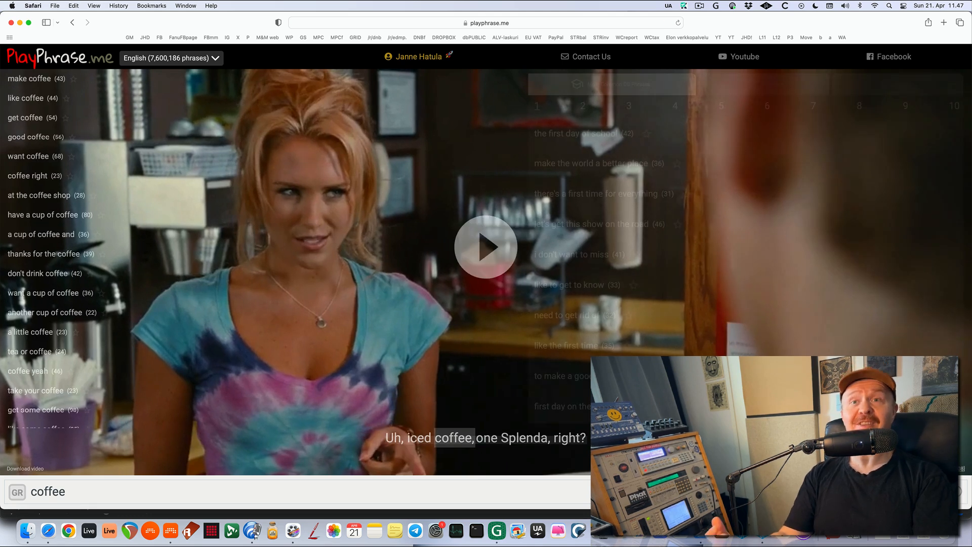
- Return to the Stars project in Bitwig Studio and show the AMEN45, StarsCongas and Serum tracks in the arrangement
{"action": "key", "text": "super+Tab"}
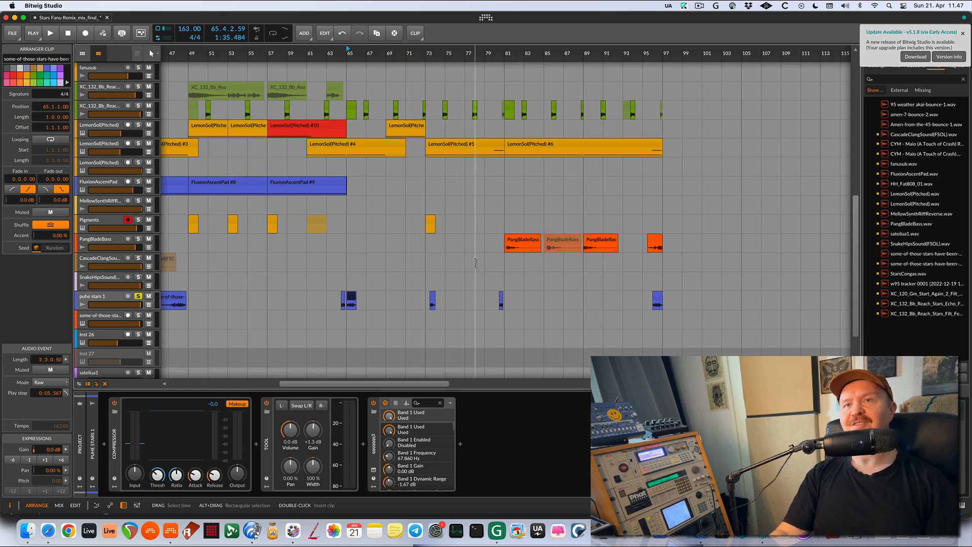
{"action": "key", "text": "super+Tab"}
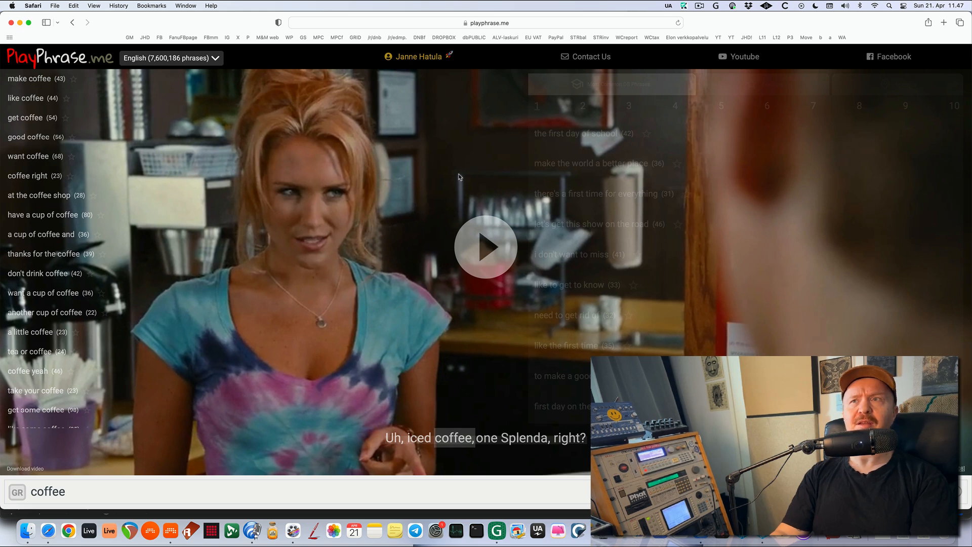
{"action": "key", "text": "super+Tab"}
{"action": "scroll", "coordinate": [367, 208], "scroll_direction": "up", "scroll_amount": 6}
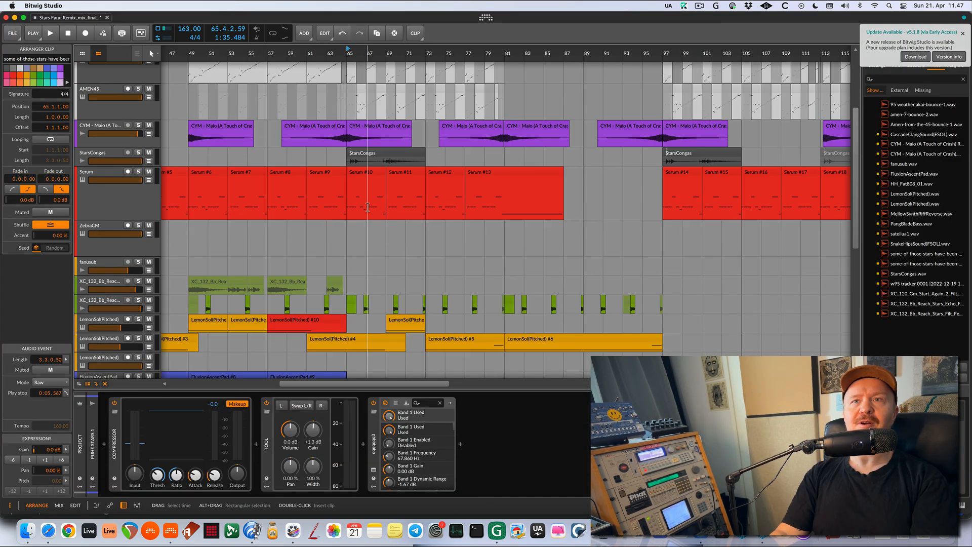
- Select the FluxionAscentPad clip starting at bar 49, play the arrangement from there for a moment and stop playback
{"action": "scroll", "coordinate": [368, 207], "scroll_direction": "left", "scroll_amount": 5}
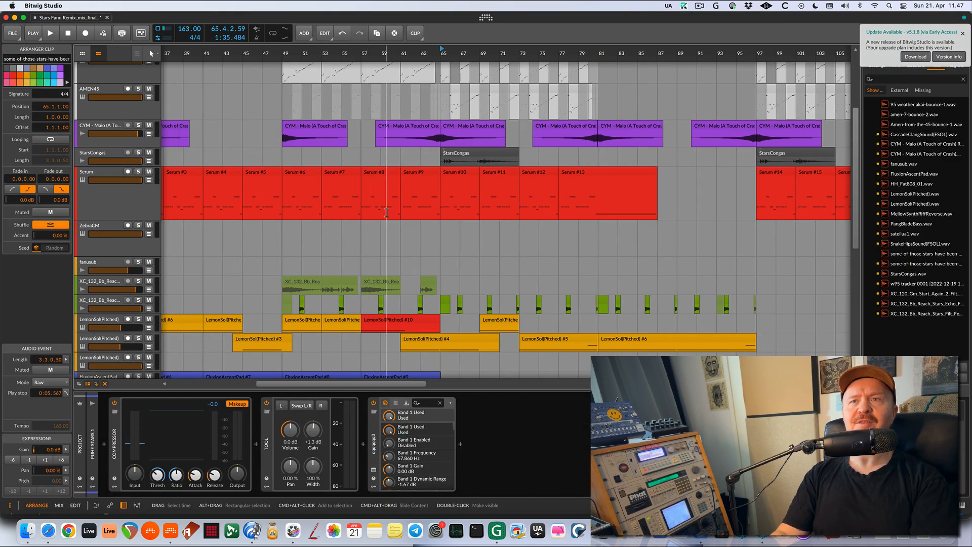
{"action": "scroll", "coordinate": [385, 212], "scroll_direction": "up", "scroll_amount": 4}
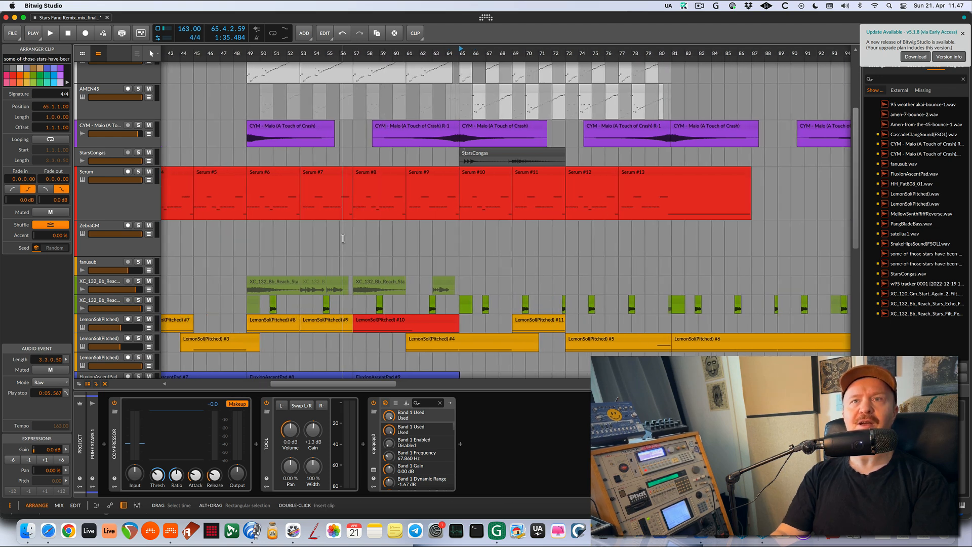
{"action": "scroll", "coordinate": [350, 228], "scroll_direction": "down", "scroll_amount": 5}
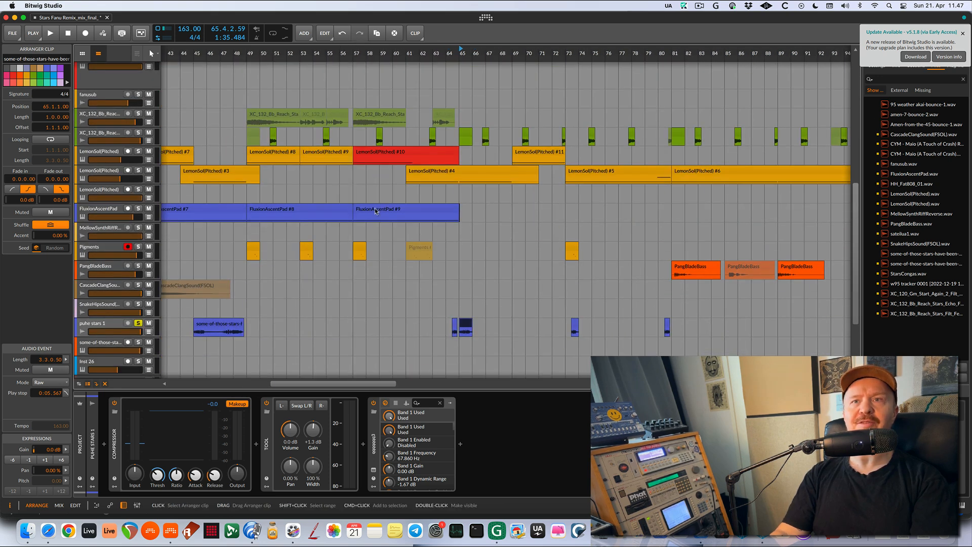
{"action": "left_click", "coordinate": [365, 212]}
{"action": "left_click", "coordinate": [281, 211]}
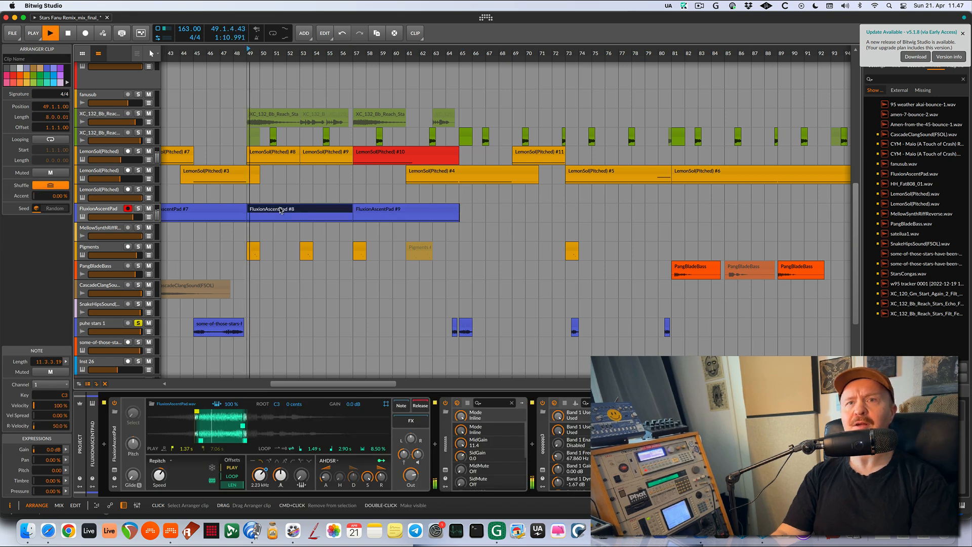
{"action": "key", "text": "space"}
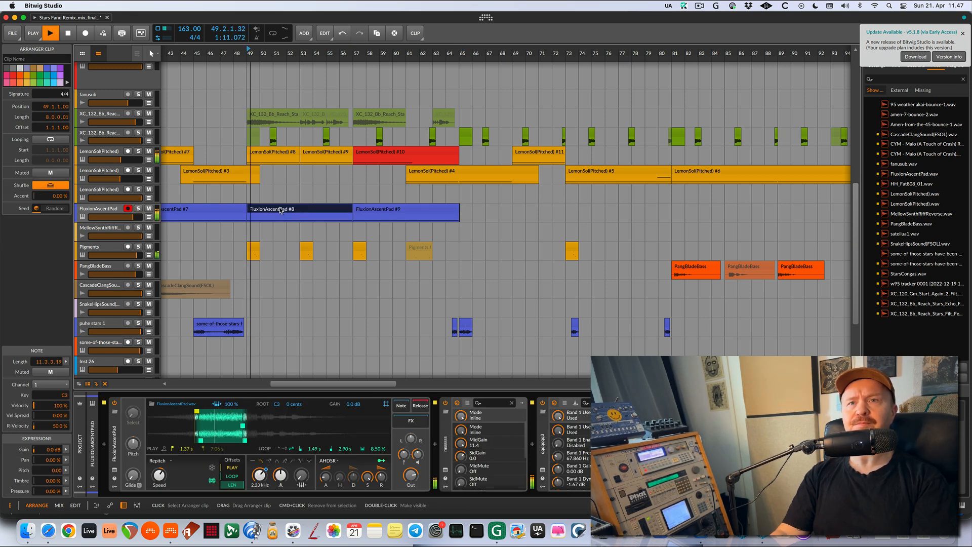
{"action": "scroll", "coordinate": [342, 213], "scroll_direction": "up", "scroll_amount": 1}
{"action": "scroll", "coordinate": [343, 212], "scroll_direction": "up", "scroll_amount": 7}
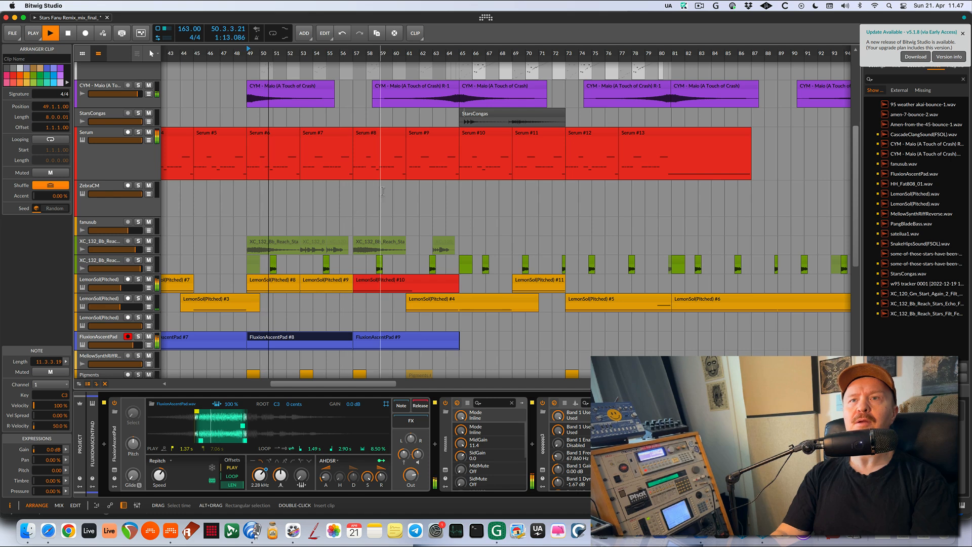
{"action": "key", "text": "space"}
- Play the arrangement from about bar 53, following the drum, Serum and pad tracks, and stop playback at around bar 72
{"action": "scroll", "coordinate": [374, 173], "scroll_direction": "up", "scroll_amount": 2}
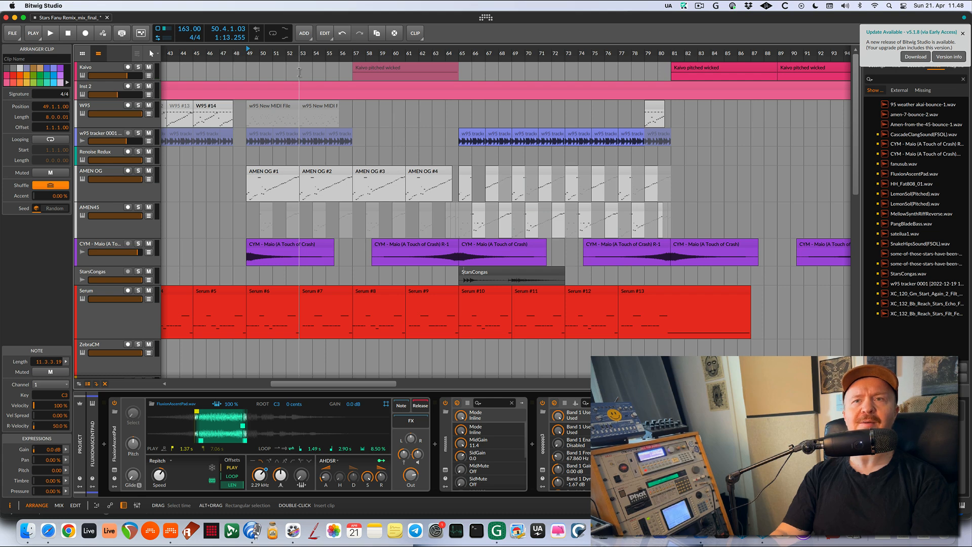
{"action": "left_click", "coordinate": [299, 72]}
{"action": "key", "text": "space"}
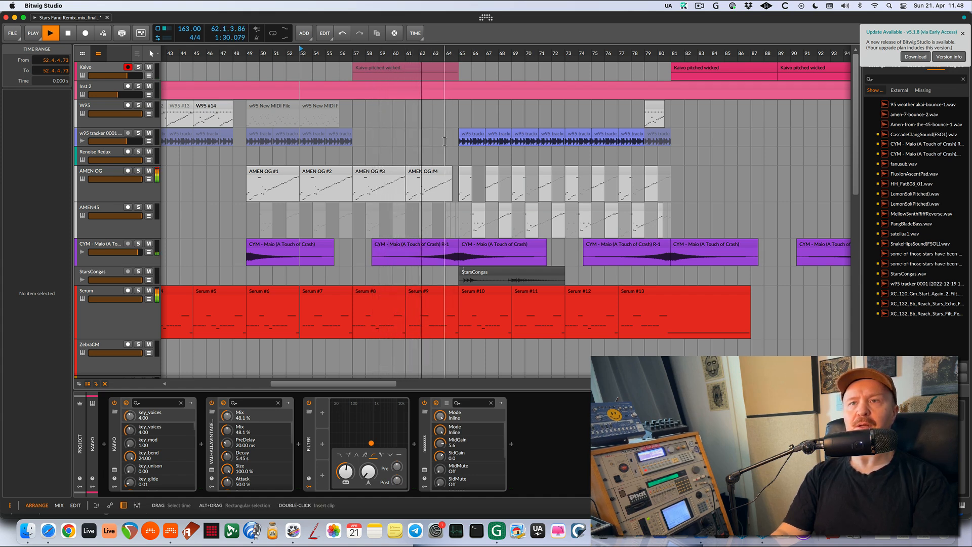
{"action": "scroll", "coordinate": [465, 148], "scroll_direction": "down", "scroll_amount": 5}
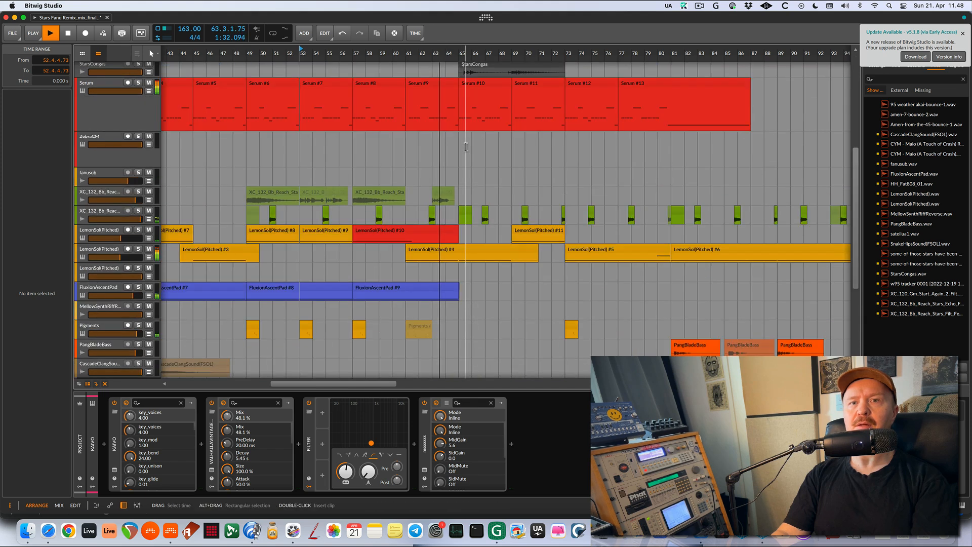
{"action": "scroll", "coordinate": [466, 147], "scroll_direction": "up", "scroll_amount": 5}
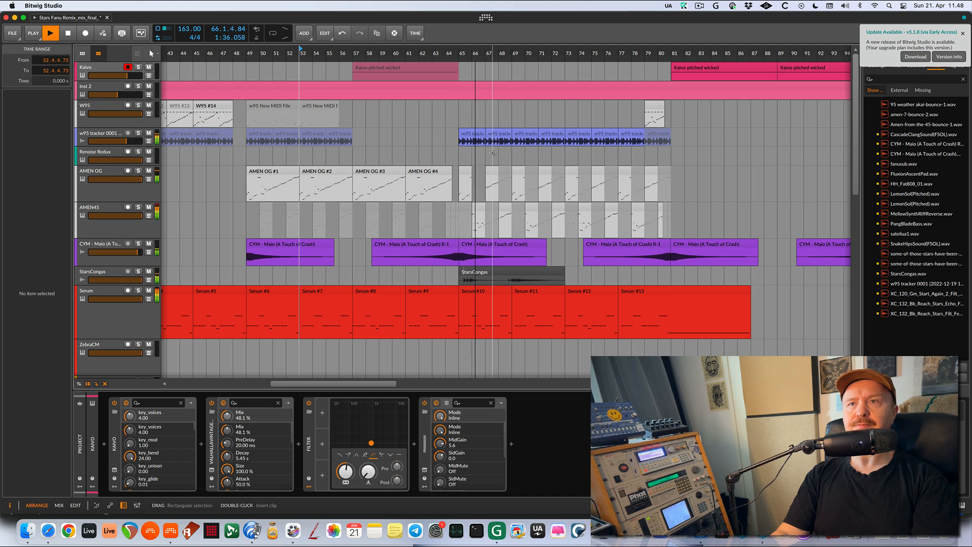
{"action": "scroll", "coordinate": [512, 154], "scroll_direction": "down", "scroll_amount": 5}
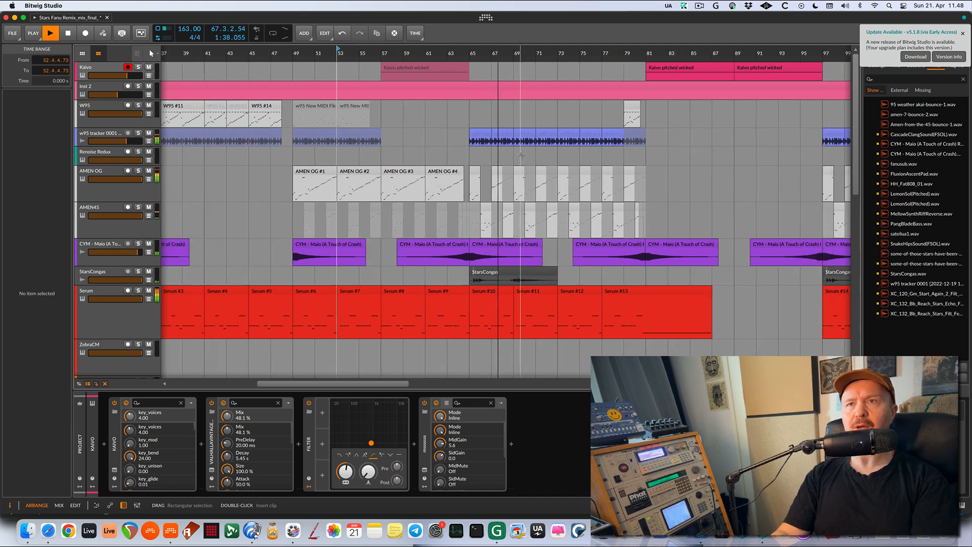
{"action": "scroll", "coordinate": [505, 155], "scroll_direction": "right", "scroll_amount": 2}
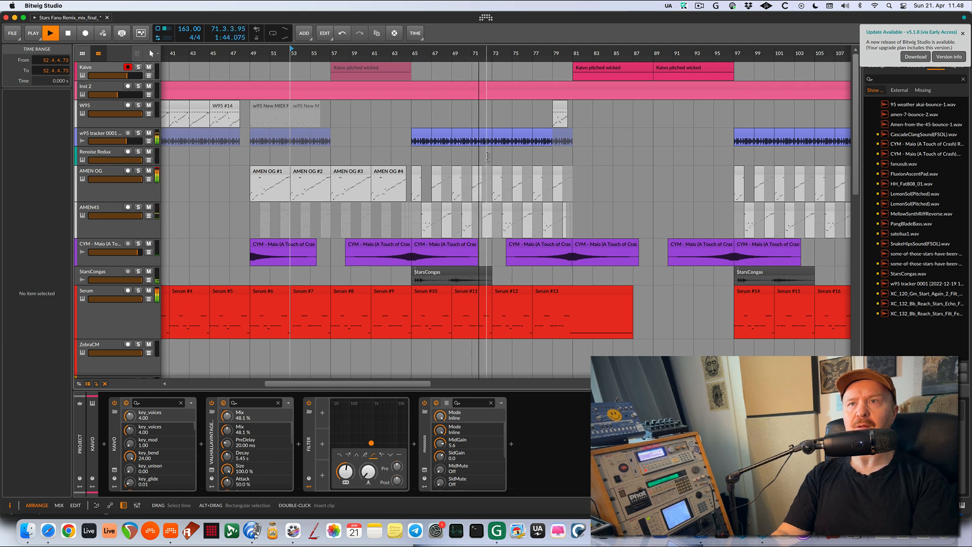
{"action": "left_click", "coordinate": [491, 155]}
{"action": "key", "text": "space"}
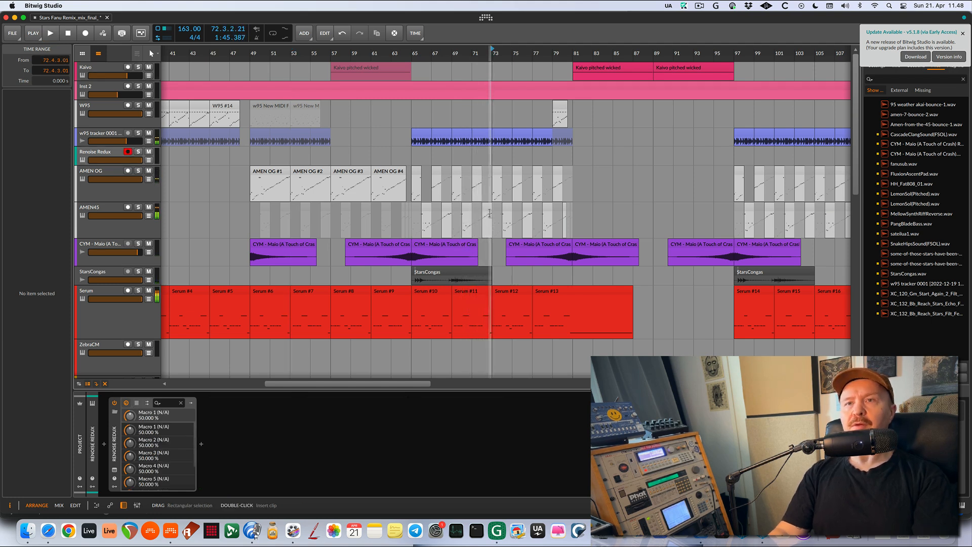
- Enlarge the first LemonSol(Pitched) track and briefly show its automation lanes
{"action": "scroll", "coordinate": [490, 213], "scroll_direction": "down", "scroll_amount": 5}
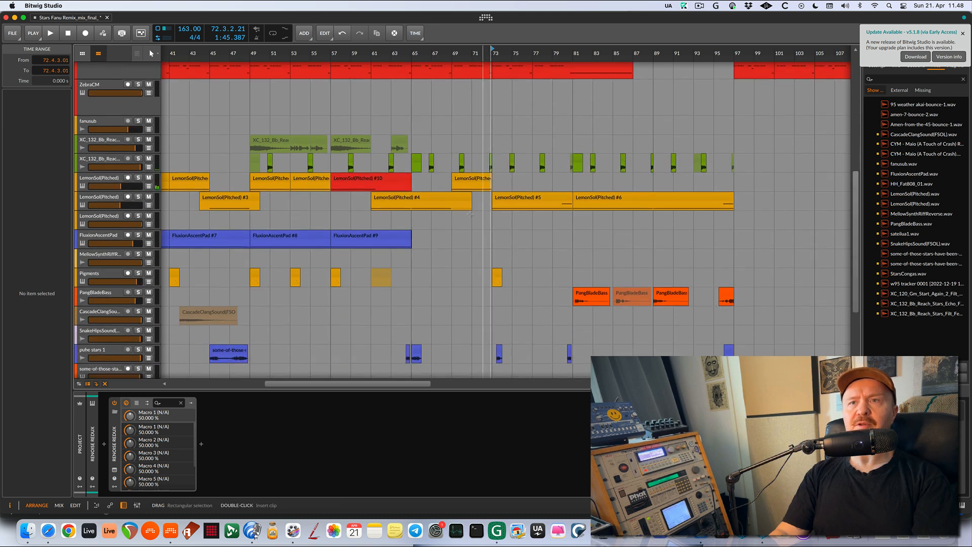
{"action": "left_click_drag", "start_coordinate": [124, 190], "coordinate": [124, 216]}
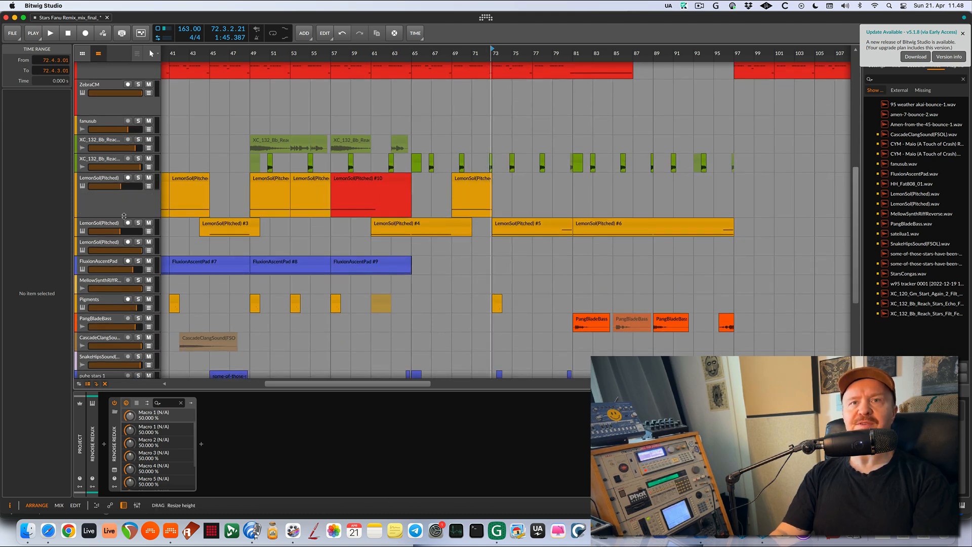
{"action": "left_click", "coordinate": [148, 187]}
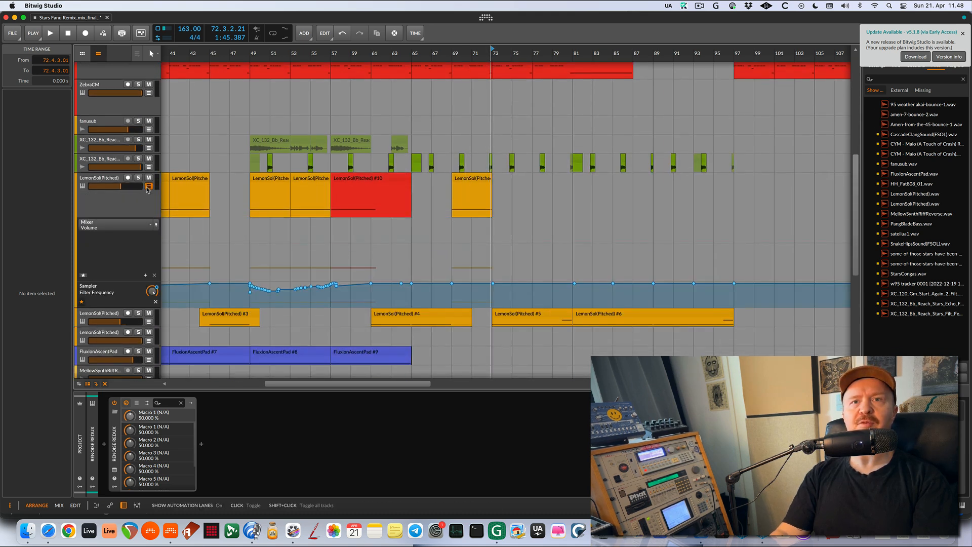
{"action": "left_click", "coordinate": [148, 187]}
- Open the first LemonSol(Pitched) track's device chain and examine its Sampler and the MSED plug-in behind it
{"action": "double_click", "coordinate": [116, 199]}
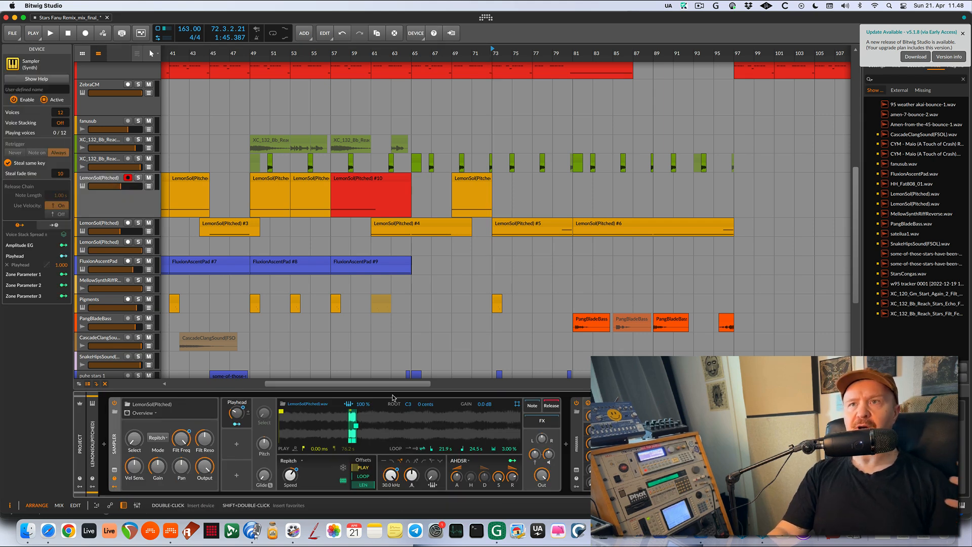
{"action": "scroll", "coordinate": [521, 273], "scroll_direction": "up", "scroll_amount": 5}
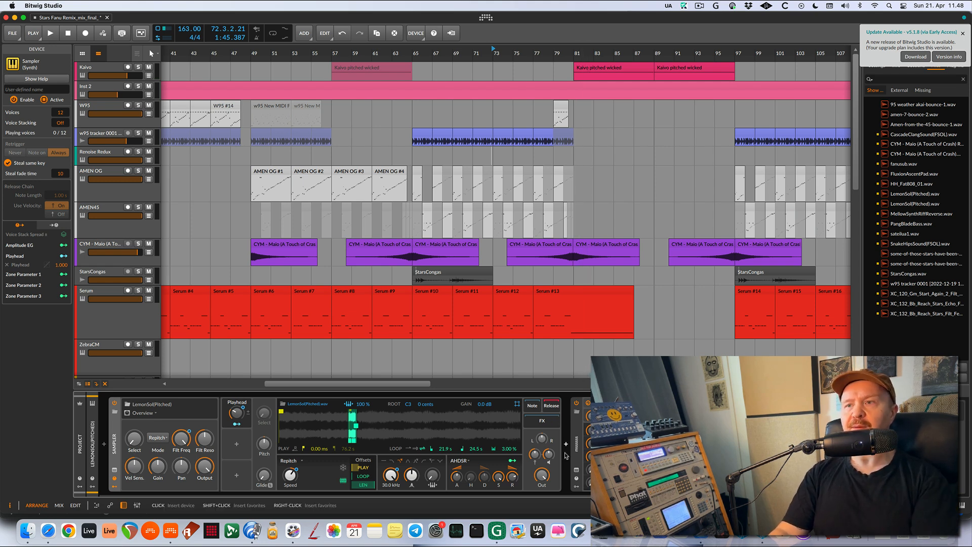
{"action": "scroll", "coordinate": [566, 456], "scroll_direction": "right", "scroll_amount": 3}
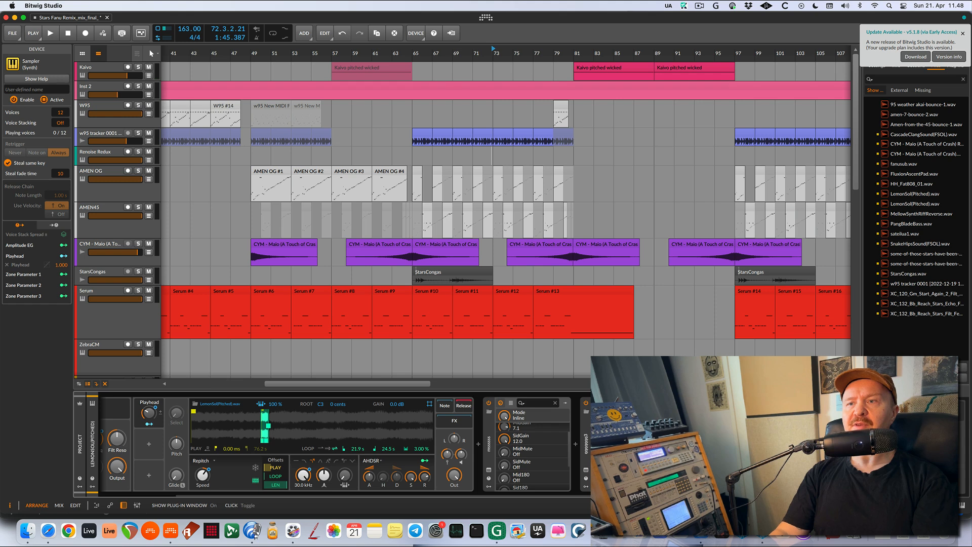
{"action": "left_click", "coordinate": [500, 402]}
{"action": "left_click", "coordinate": [597, 403]}
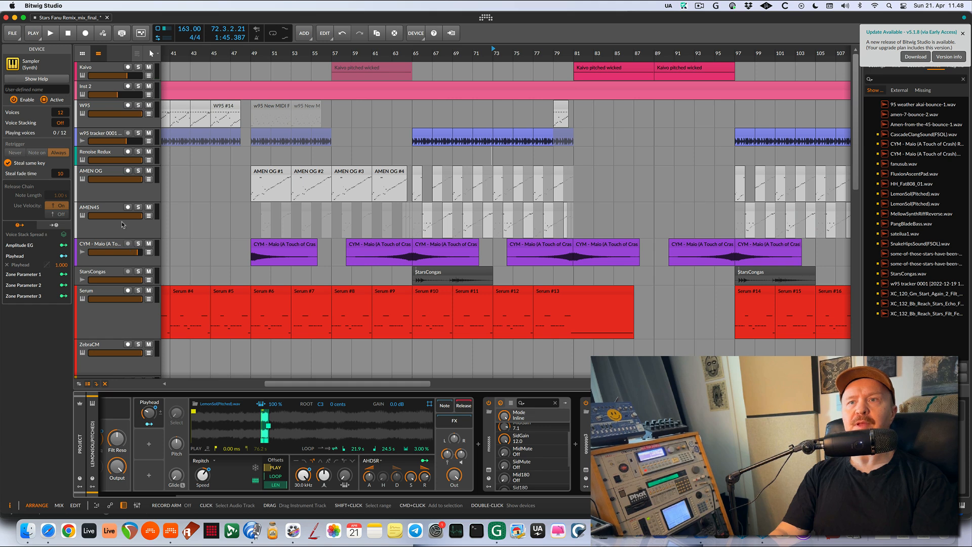
- Show the enlarged LemonSol(Pitched) track's automation lanes and set the upper lane to display the MSED On/Off automation
{"action": "scroll", "coordinate": [299, 249], "scroll_direction": "down", "scroll_amount": 5}
{"action": "scroll", "coordinate": [298, 249], "scroll_direction": "up", "scroll_amount": 5}
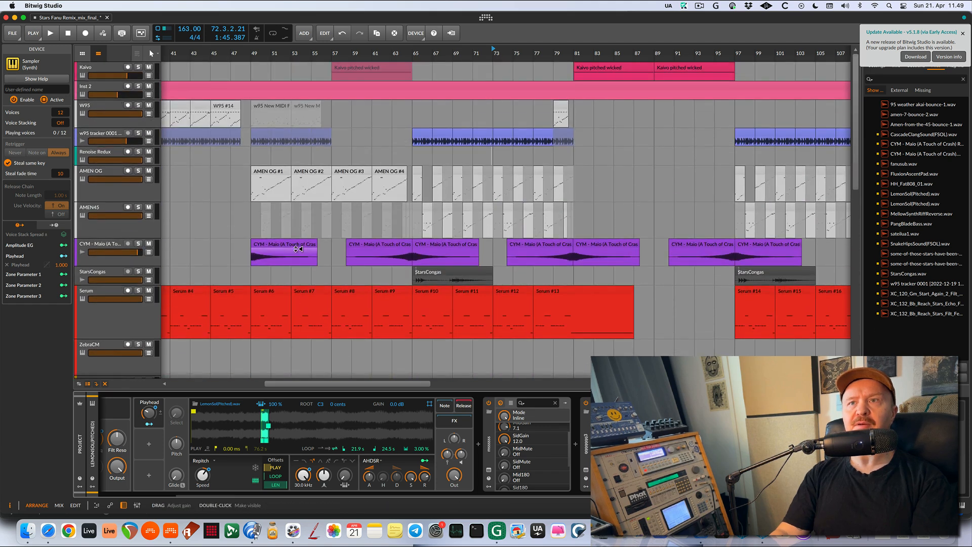
{"action": "scroll", "coordinate": [299, 249], "scroll_direction": "down", "scroll_amount": 10}
{"action": "scroll", "coordinate": [86, 155], "scroll_direction": "up", "scroll_amount": 2}
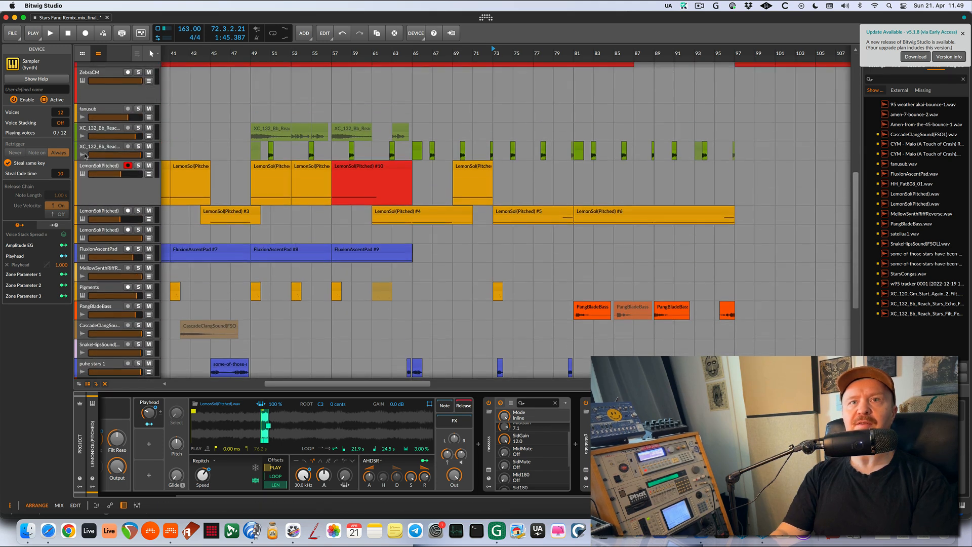
{"action": "left_click", "coordinate": [101, 164]}
{"action": "left_click", "coordinate": [148, 174]}
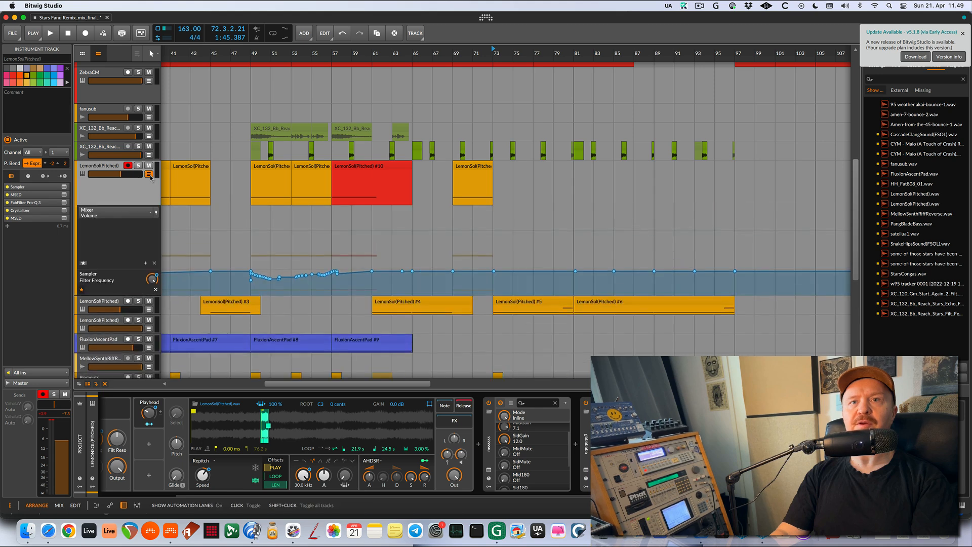
{"action": "left_click", "coordinate": [127, 214]}
{"action": "left_click", "coordinate": [123, 226]}
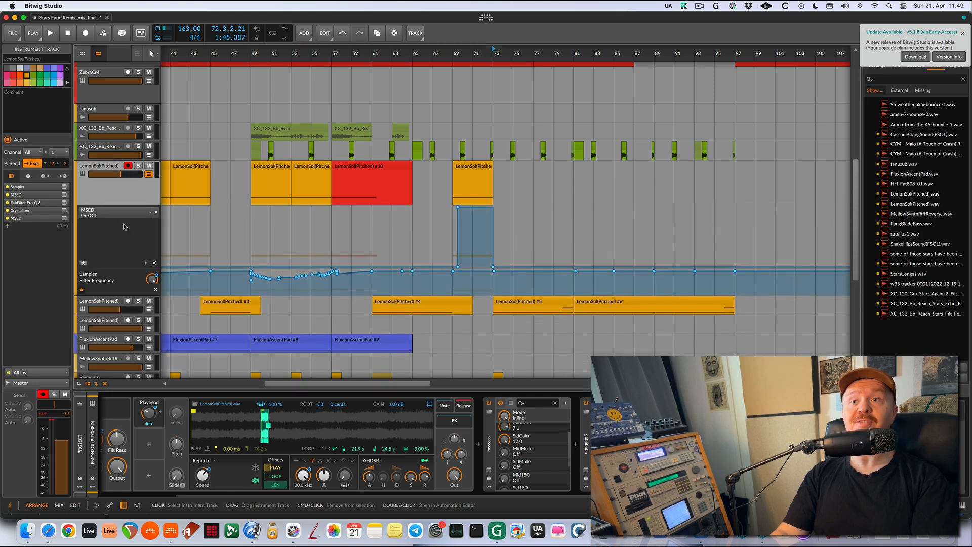
- Play the arrangement from bar 57 to hear the LemonSol(Pitched) clips alongside the displayed automation
{"action": "left_click", "coordinate": [332, 236]}
{"action": "key", "text": "space"}
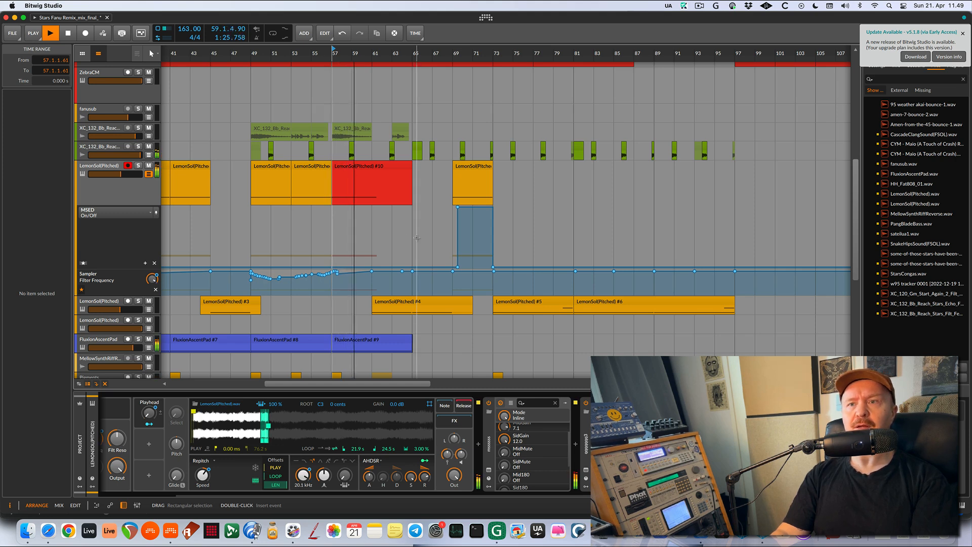
{"action": "scroll", "coordinate": [527, 448], "scroll_direction": "down", "scroll_amount": 2}
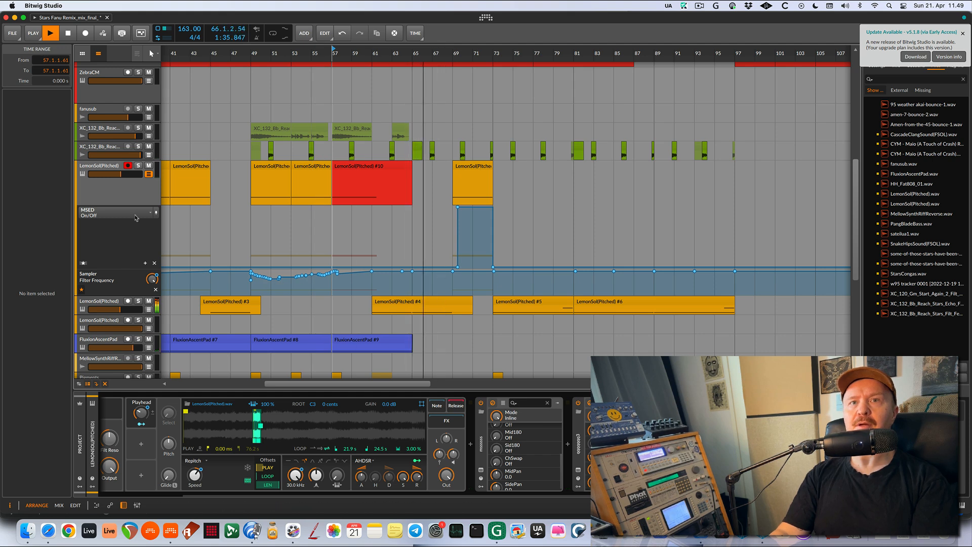
- Briefly solo the first and second LemonSol(Pitched) tracks in turn during playback and show the second track's devices
{"action": "left_click", "coordinate": [138, 166]}
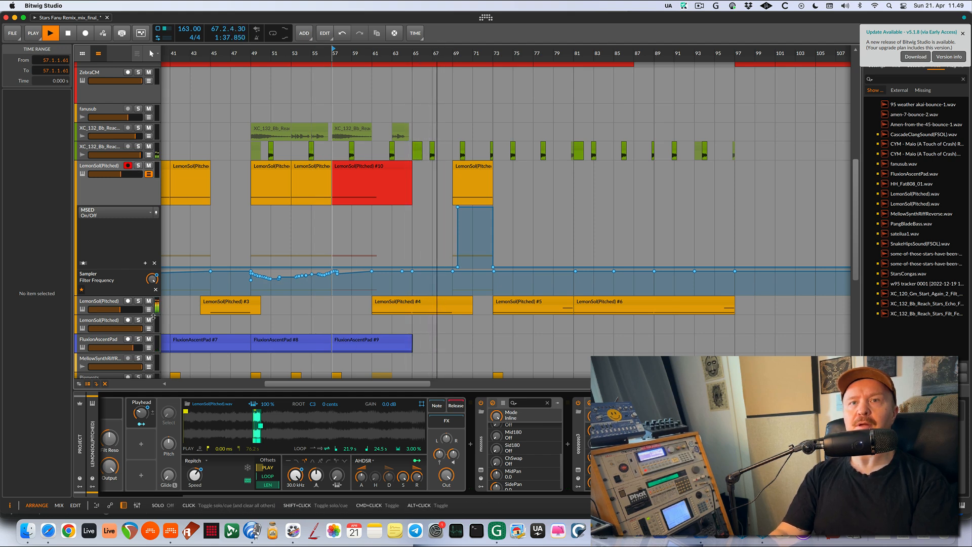
{"action": "left_click", "coordinate": [139, 302]}
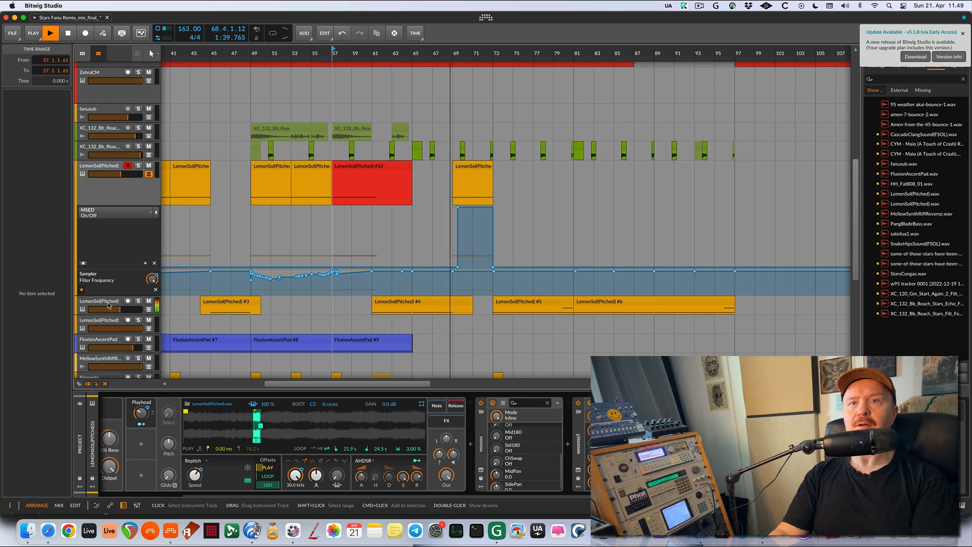
{"action": "left_click", "coordinate": [139, 302]}
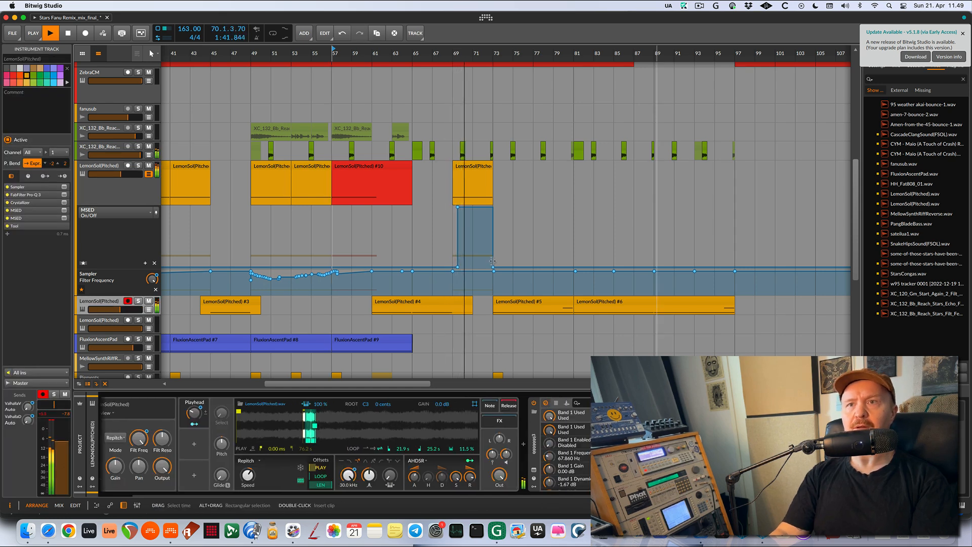
- Follow the playback through bars 71 to 87, examining the drum, Kaivo, LemonSol(Pitched) and PangBladeBass clips
{"action": "scroll", "coordinate": [403, 224], "scroll_direction": "right", "scroll_amount": 4}
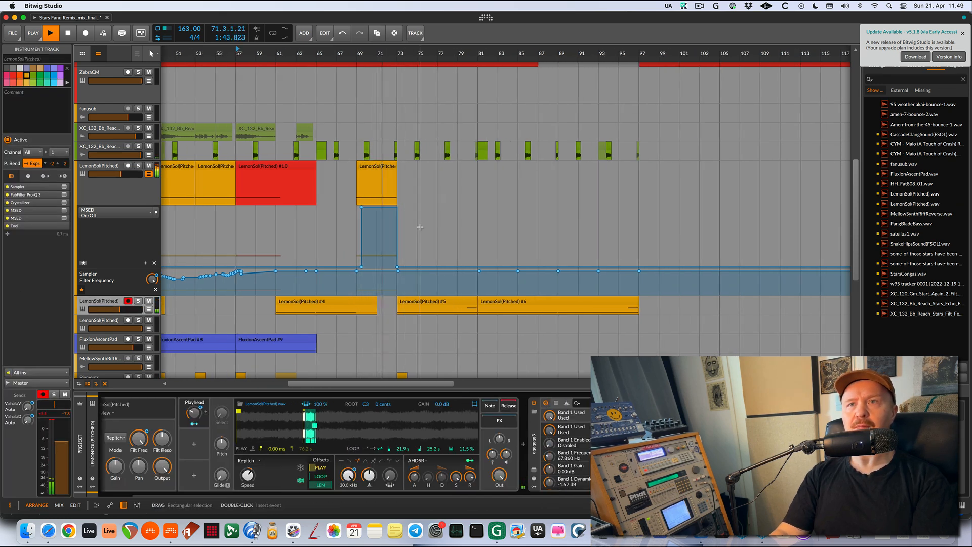
{"action": "scroll", "coordinate": [421, 203], "scroll_direction": "up", "scroll_amount": 5}
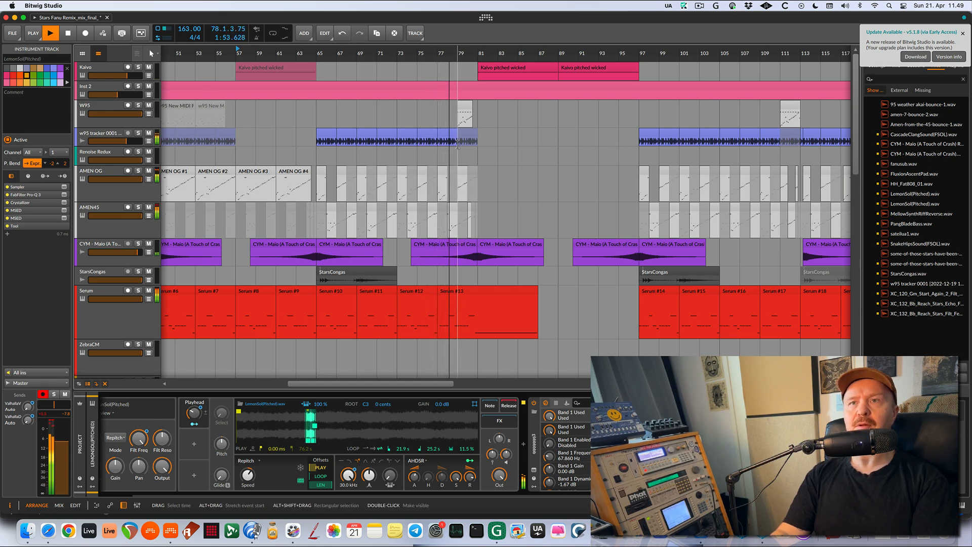
{"action": "scroll", "coordinate": [478, 147], "scroll_direction": "up", "scroll_amount": 5}
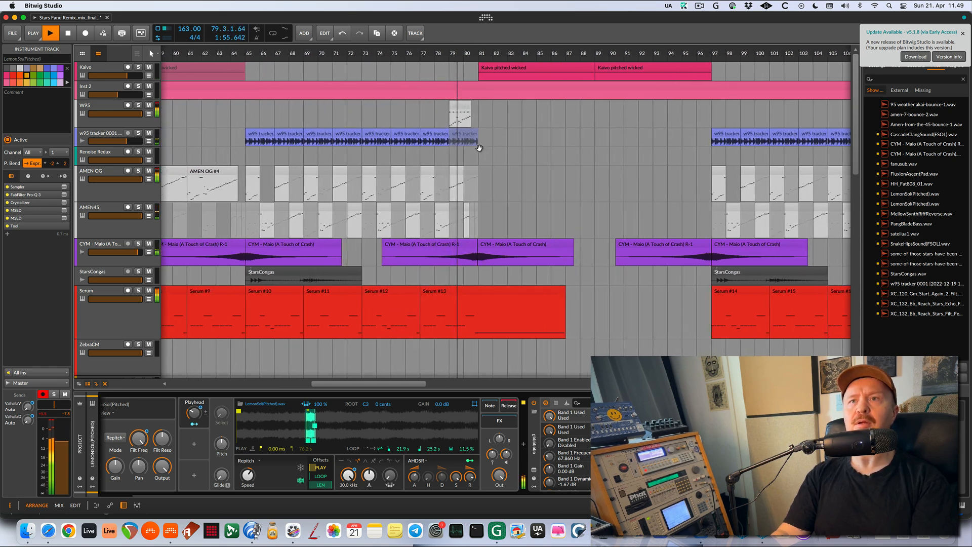
{"action": "scroll", "coordinate": [477, 150], "scroll_direction": "right", "scroll_amount": 3}
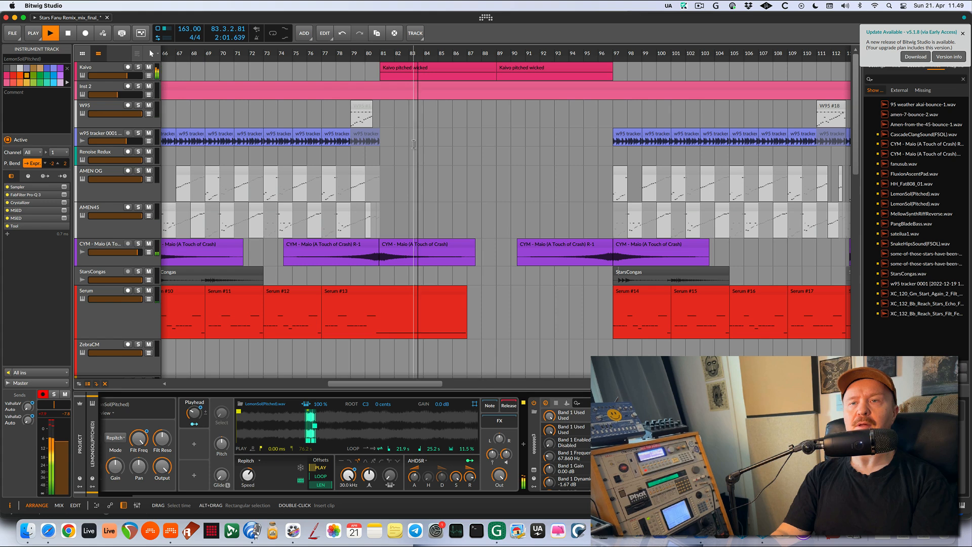
{"action": "scroll", "coordinate": [414, 144], "scroll_direction": "down", "scroll_amount": 3}
{"action": "scroll", "coordinate": [413, 144], "scroll_direction": "down", "scroll_amount": 5}
{"action": "scroll", "coordinate": [414, 144], "scroll_direction": "down", "scroll_amount": 4}
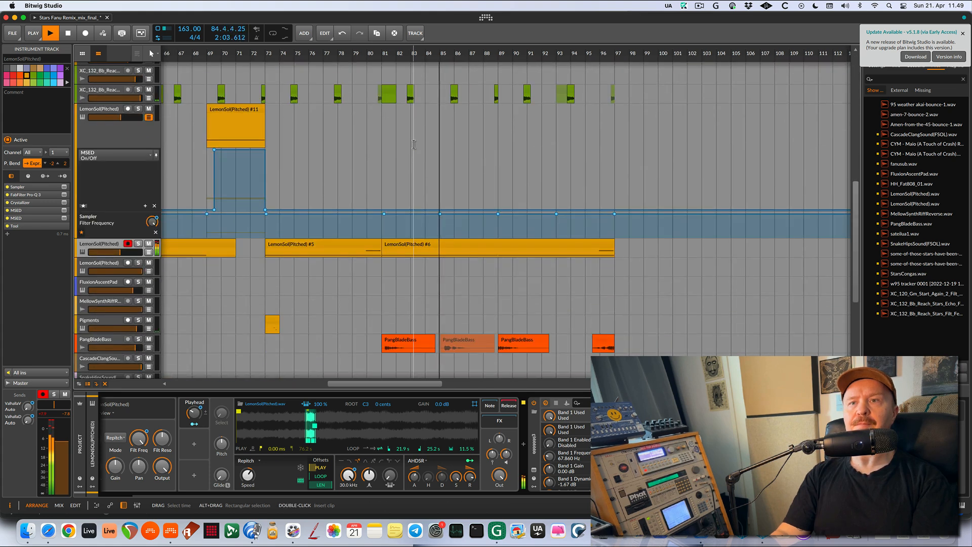
{"action": "scroll", "coordinate": [414, 144], "scroll_direction": "down", "scroll_amount": 3}
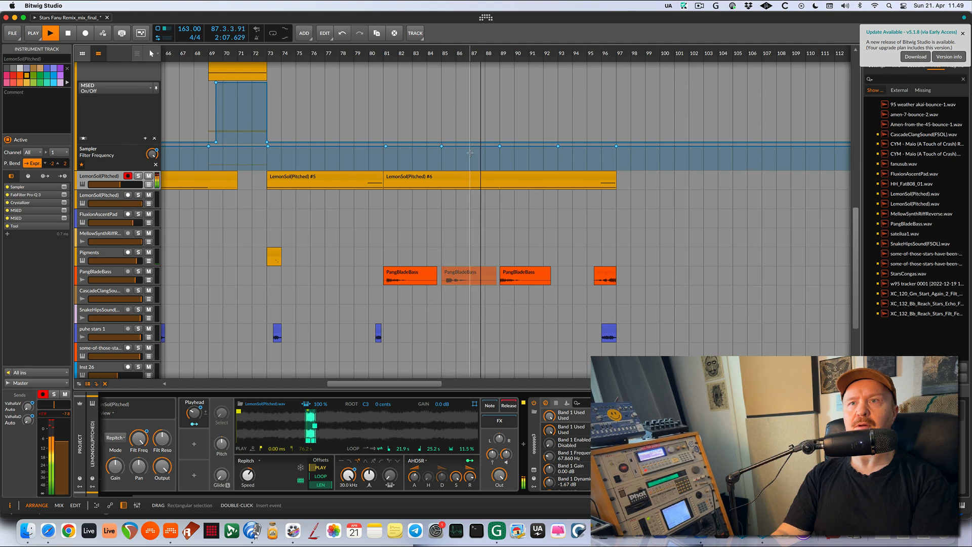
- Follow the playback from bar 87 to bar 99, examining the Kaivo, drum, crash, StarsCongas and Serum clips around the break
{"action": "scroll", "coordinate": [470, 152], "scroll_direction": "up", "scroll_amount": 8}
{"action": "scroll", "coordinate": [470, 152], "scroll_direction": "up", "scroll_amount": 8}
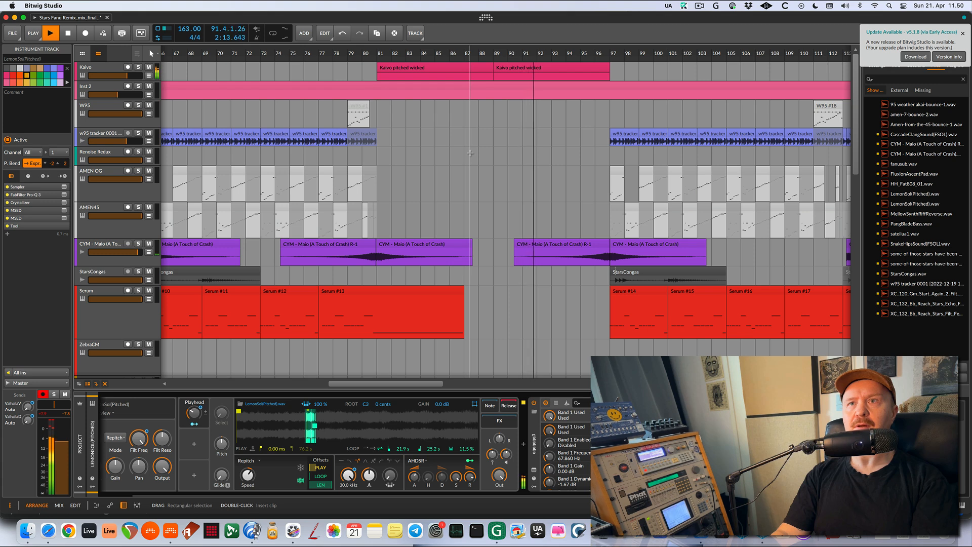
{"action": "scroll", "coordinate": [470, 153], "scroll_direction": "right", "scroll_amount": 1}
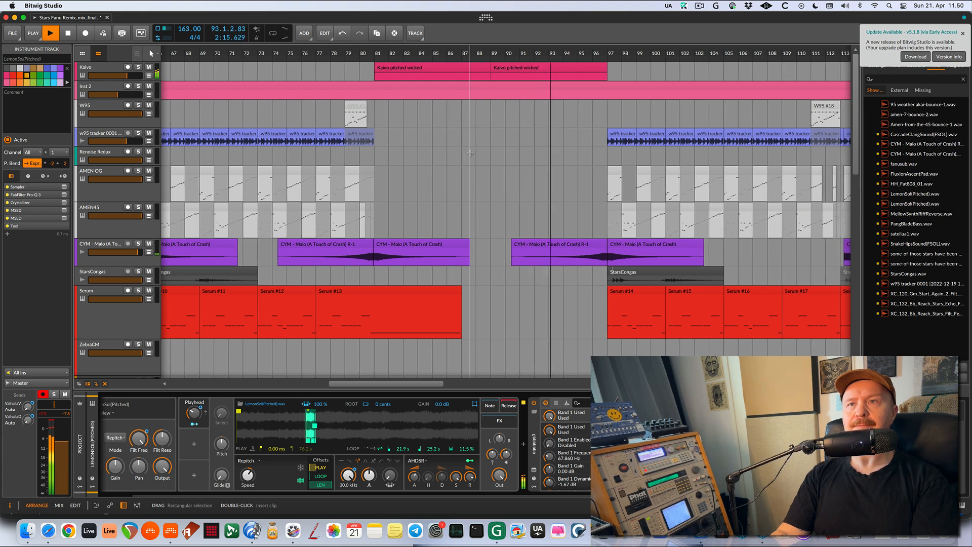
{"action": "scroll", "coordinate": [470, 152], "scroll_direction": "right", "scroll_amount": 5}
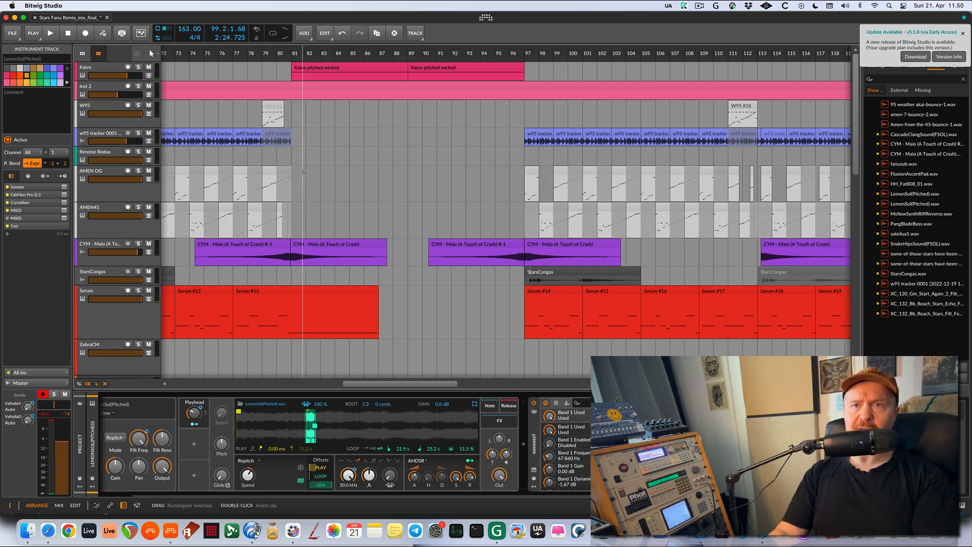
- Play the arrangement from bar 84 and set the play position to bar 81, where the second visible LemonSol(Pitched) clip starts
{"action": "scroll", "coordinate": [302, 172], "scroll_direction": "down", "scroll_amount": 10}
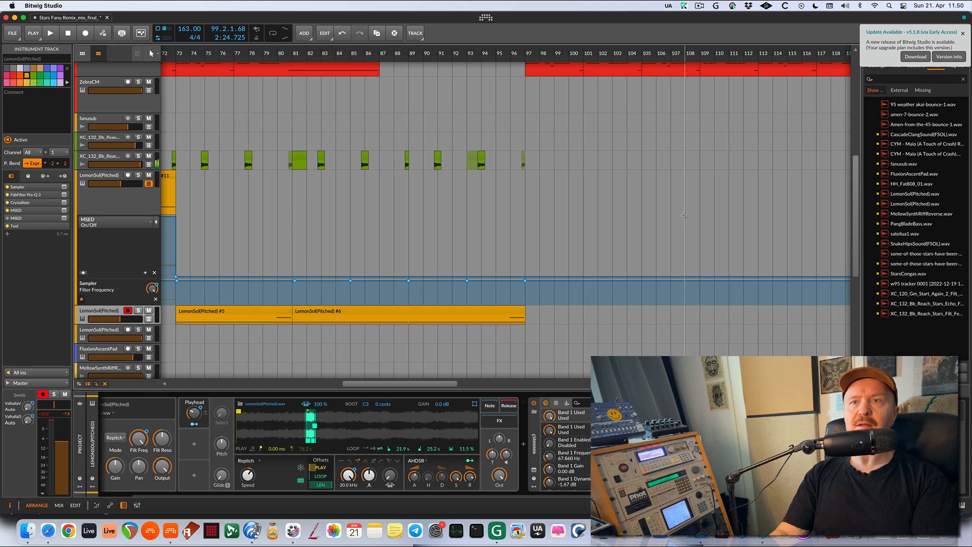
{"action": "left_click", "coordinate": [342, 218]}
{"action": "key", "text": "space"}
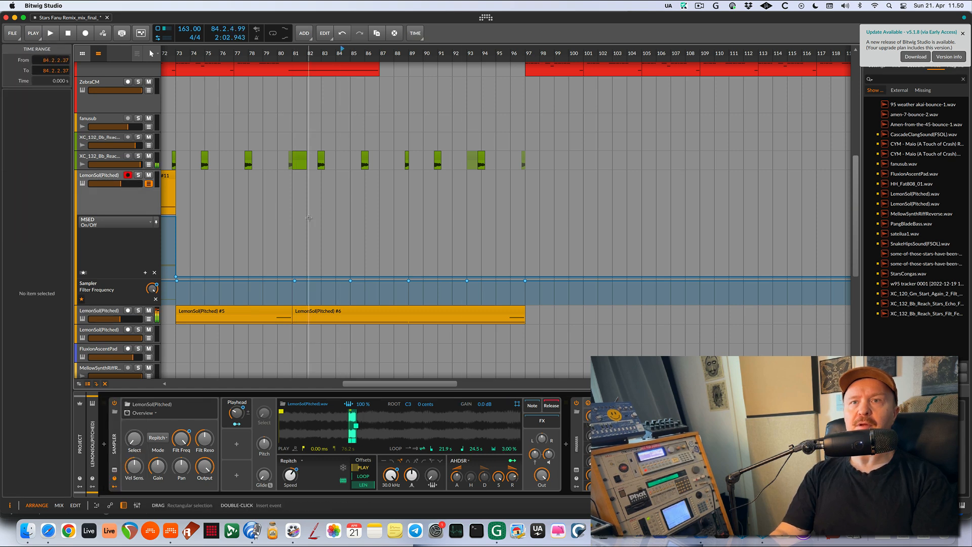
{"action": "left_click", "coordinate": [292, 223]}
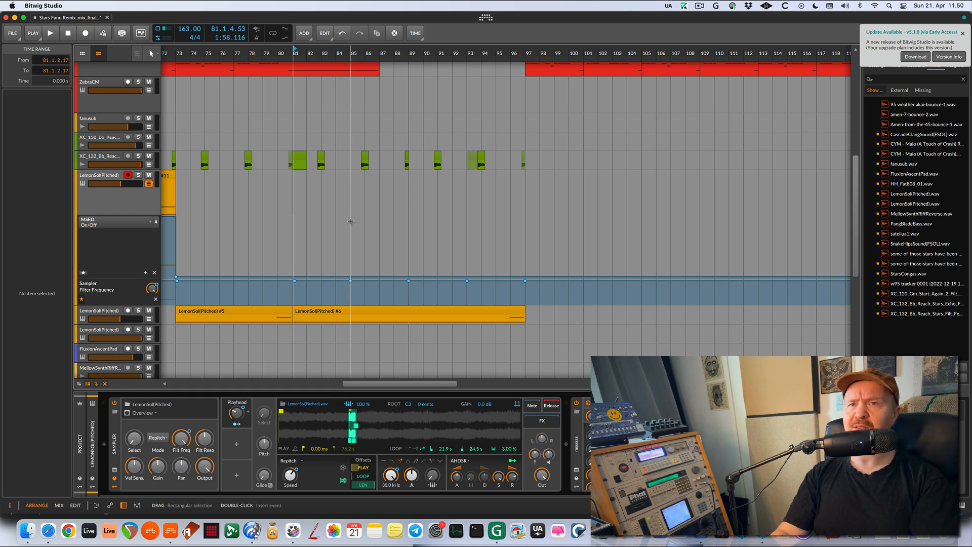
- Look over the break's clips from PangBladeBass up to Kaivo, select the Inst 2 track and briefly play from bar 81
{"action": "scroll", "coordinate": [351, 221], "scroll_direction": "down", "scroll_amount": 6}
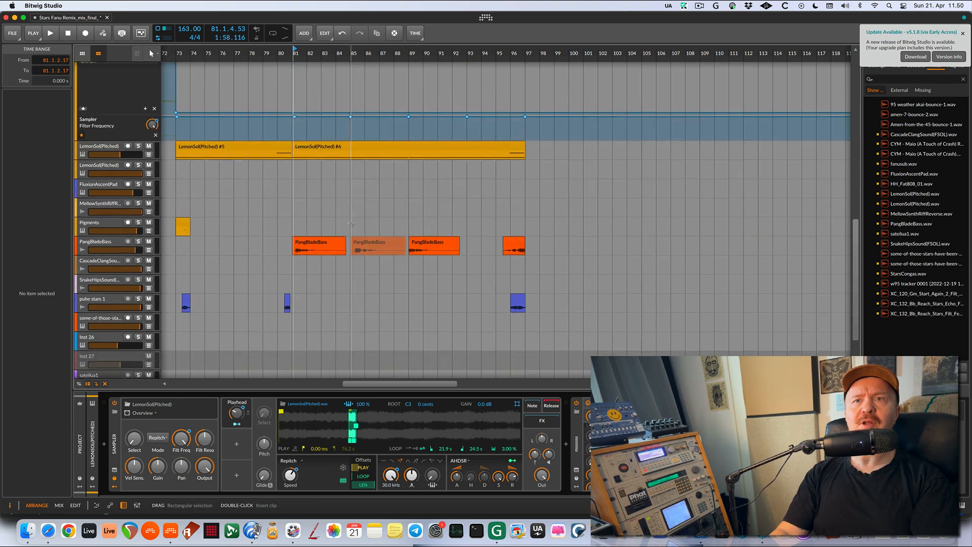
{"action": "scroll", "coordinate": [351, 223], "scroll_direction": "up", "scroll_amount": 1}
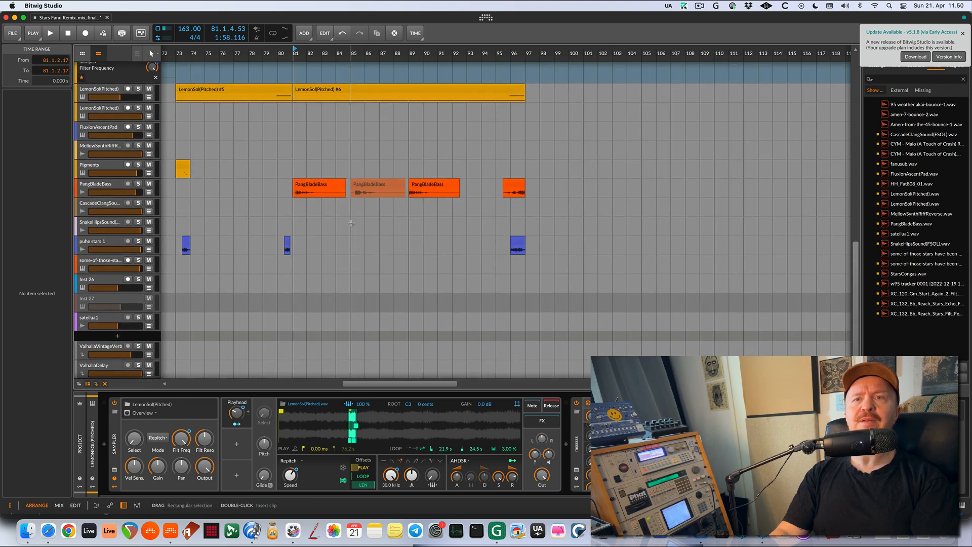
{"action": "scroll", "coordinate": [350, 223], "scroll_direction": "up", "scroll_amount": 8}
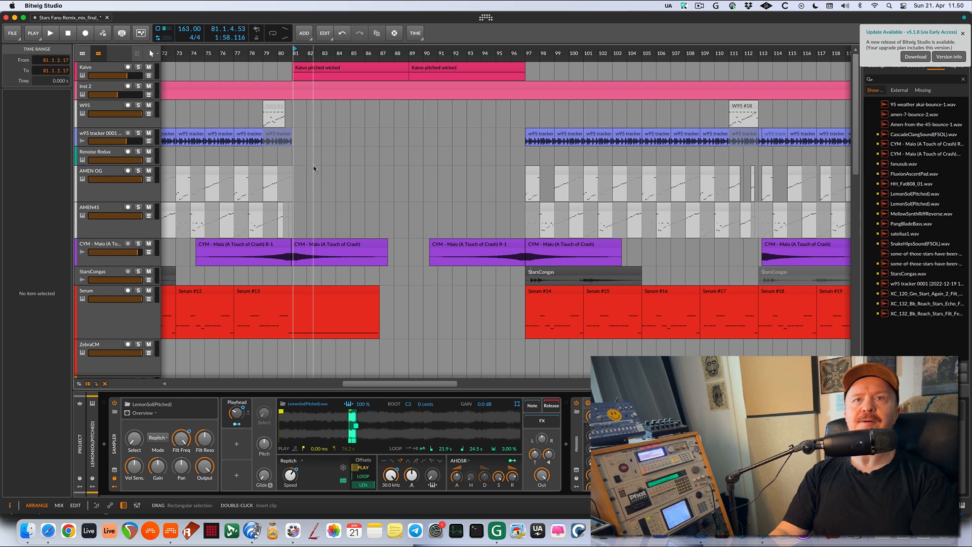
{"action": "left_click", "coordinate": [97, 86]}
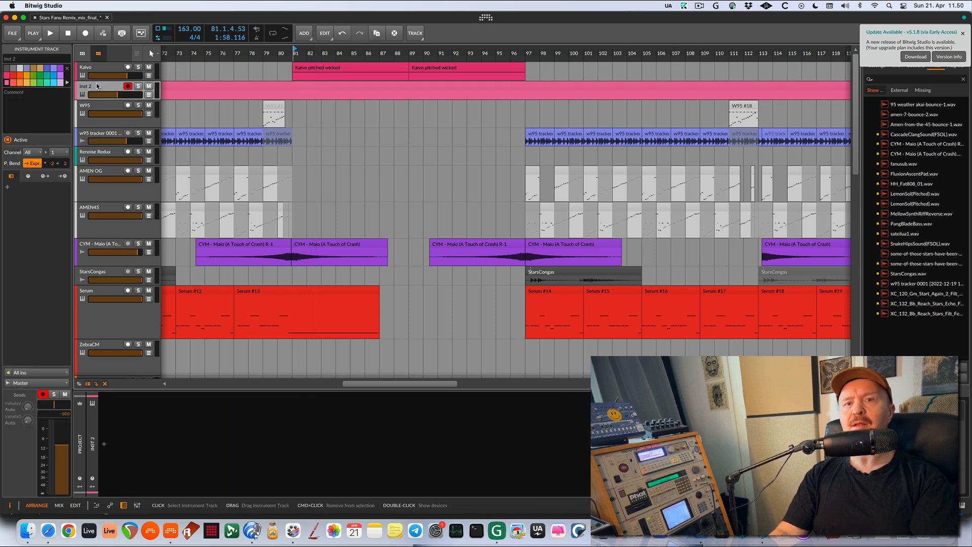
{"action": "key", "text": "space"}
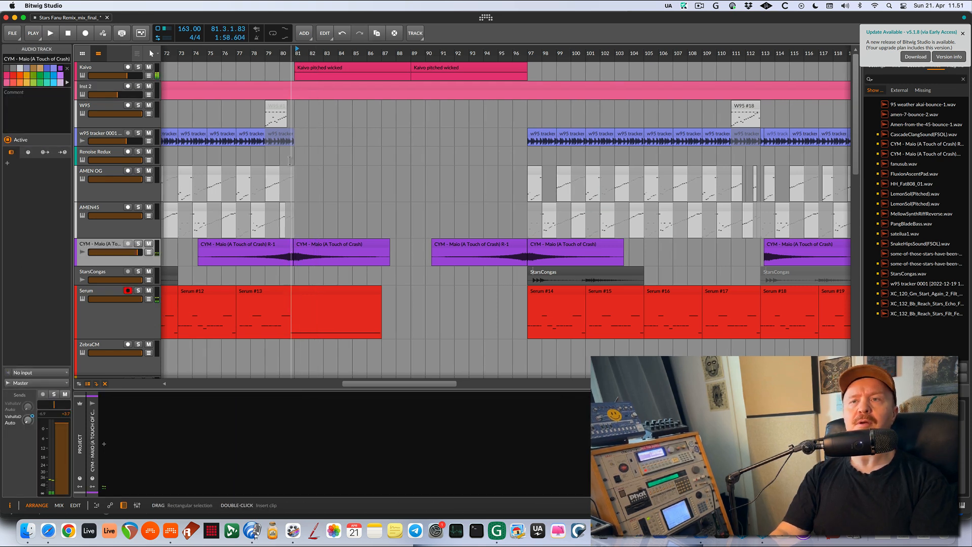
- Play the break from bar 80 and examine the LemonSol(Pitched), PangBladeBass, crash and Kaivo clips during playback
{"action": "left_click", "coordinate": [286, 160]}
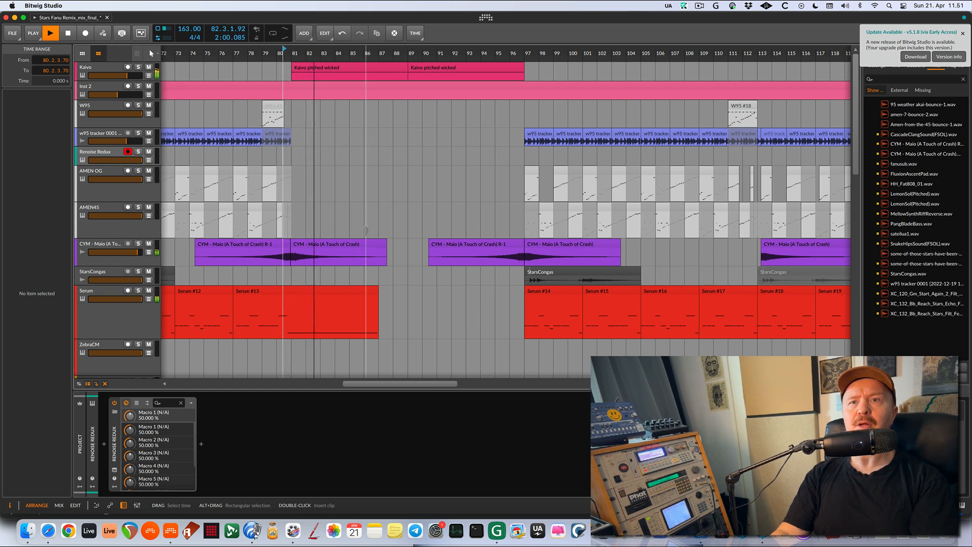
{"action": "scroll", "coordinate": [344, 223], "scroll_direction": "down", "scroll_amount": 10}
{"action": "scroll", "coordinate": [335, 231], "scroll_direction": "down", "scroll_amount": 2}
{"action": "scroll", "coordinate": [335, 231], "scroll_direction": "down", "scroll_amount": 5}
{"action": "scroll", "coordinate": [335, 230], "scroll_direction": "down", "scroll_amount": 3}
{"action": "scroll", "coordinate": [335, 230], "scroll_direction": "up", "scroll_amount": 4}
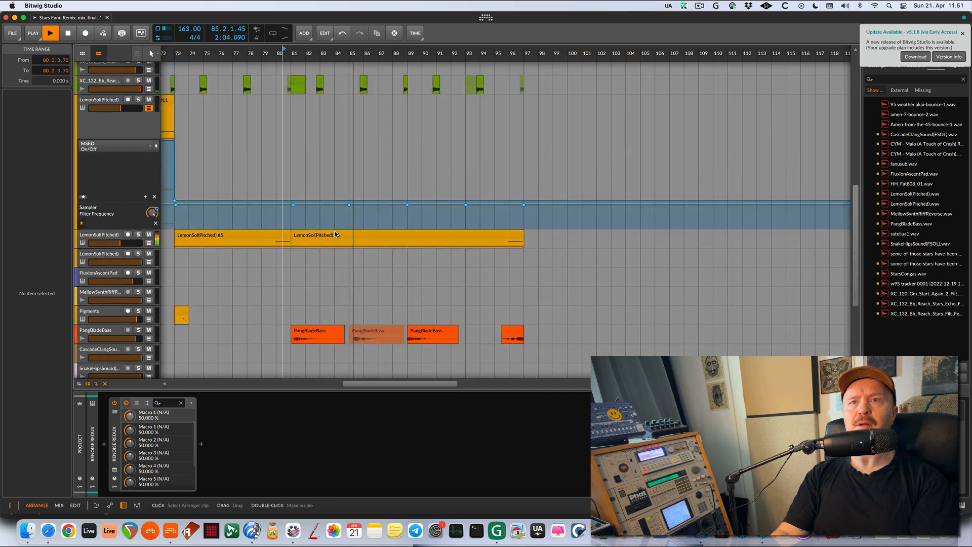
{"action": "scroll", "coordinate": [335, 235], "scroll_direction": "up", "scroll_amount": 10}
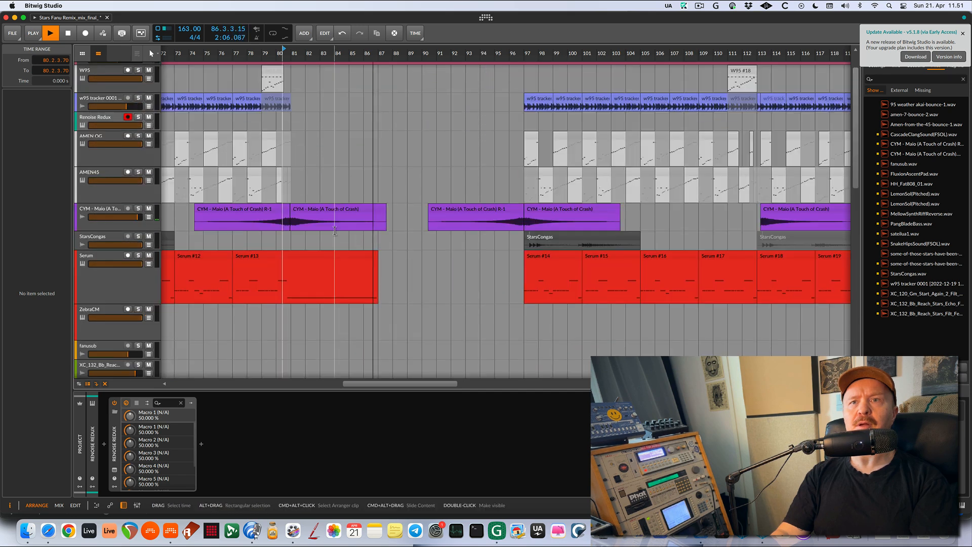
{"action": "scroll", "coordinate": [335, 229], "scroll_direction": "up", "scroll_amount": 1}
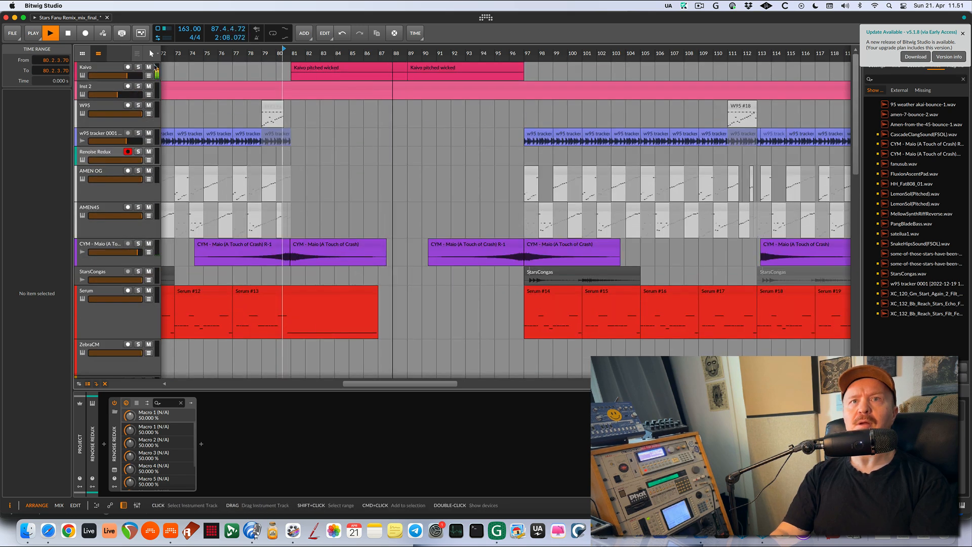
- Solo the Kaivo track with its plugin window open and replay its first "Kaivo pitched wicked" clip
{"action": "left_click", "coordinate": [133, 68]}
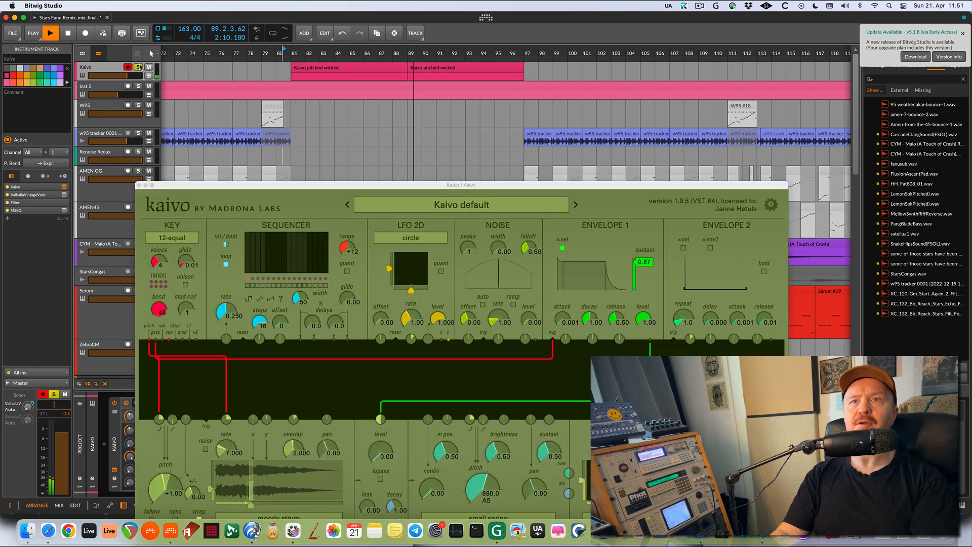
{"action": "key", "text": "space"}
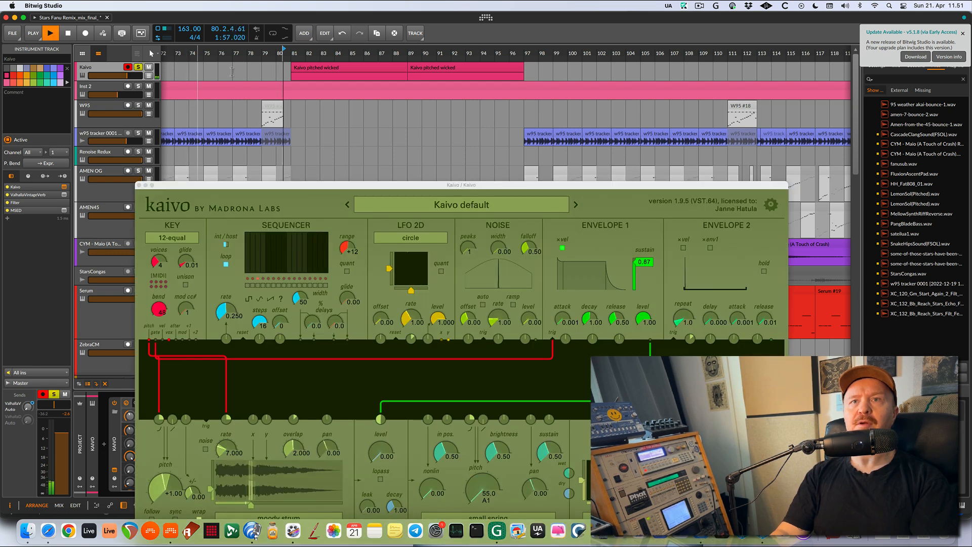
{"action": "left_click", "coordinate": [313, 70]}
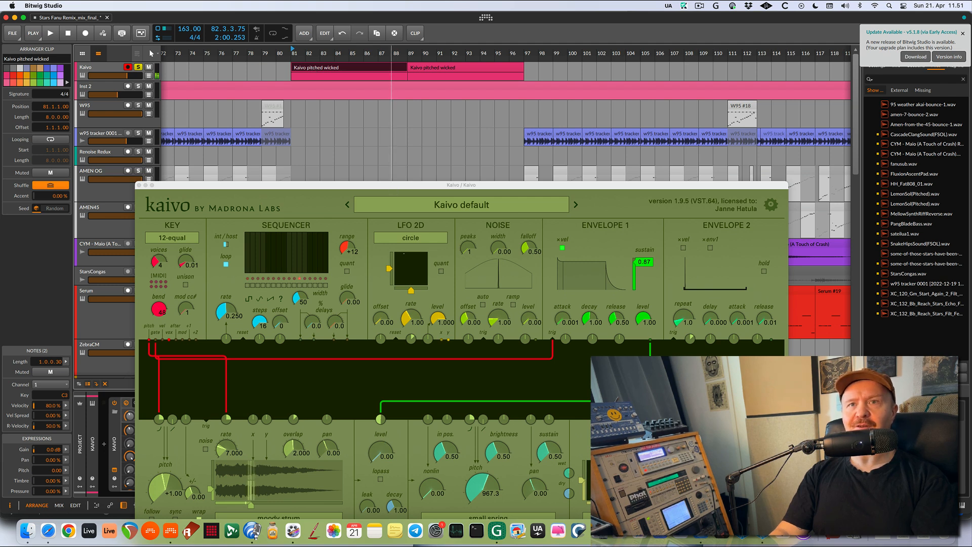
- Move the Kaivo plug-in window higher, turn off the Kaivo track's solo and stop playback
{"action": "left_click_drag", "start_coordinate": [391, 188], "coordinate": [373, 113]}
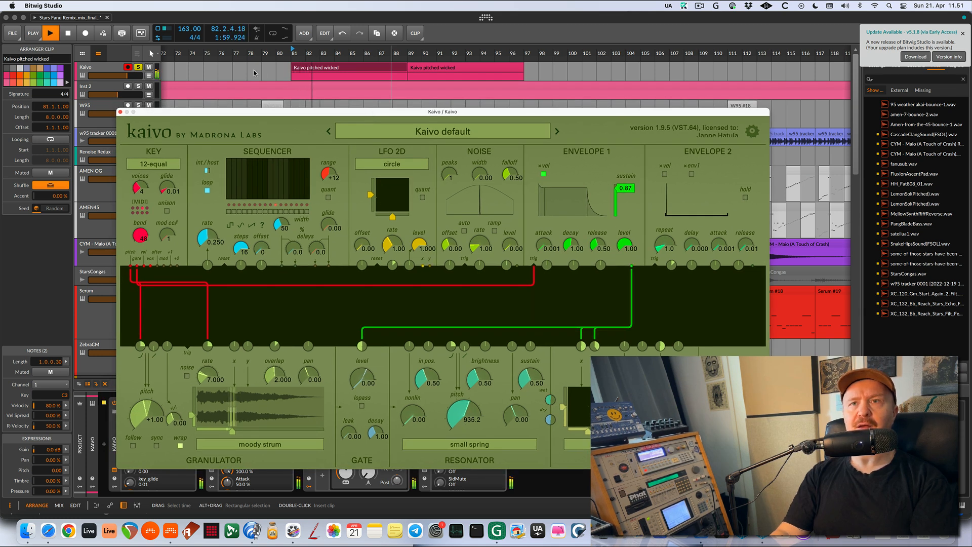
{"action": "left_click", "coordinate": [138, 68]}
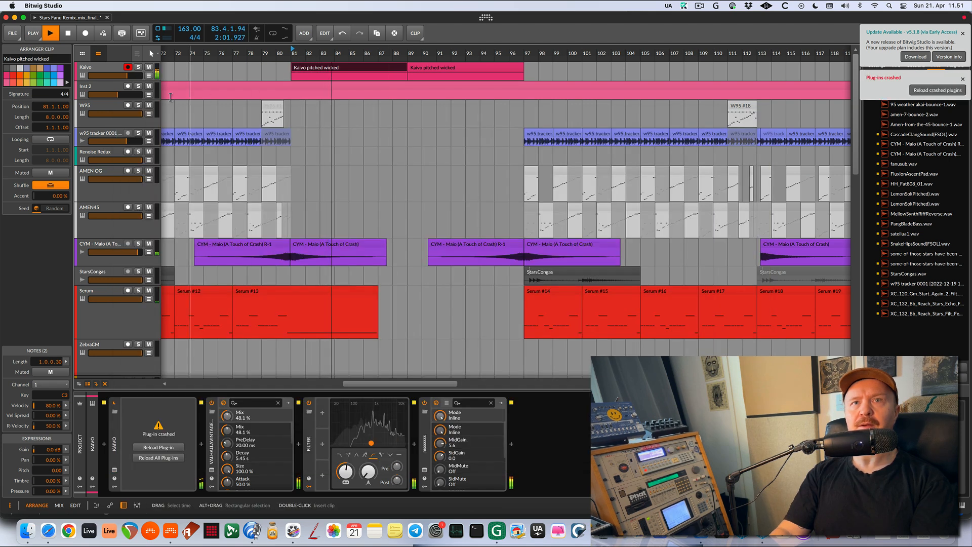
{"action": "left_click", "coordinate": [138, 86]}
{"action": "left_click", "coordinate": [138, 87]}
{"action": "key", "text": "space"}
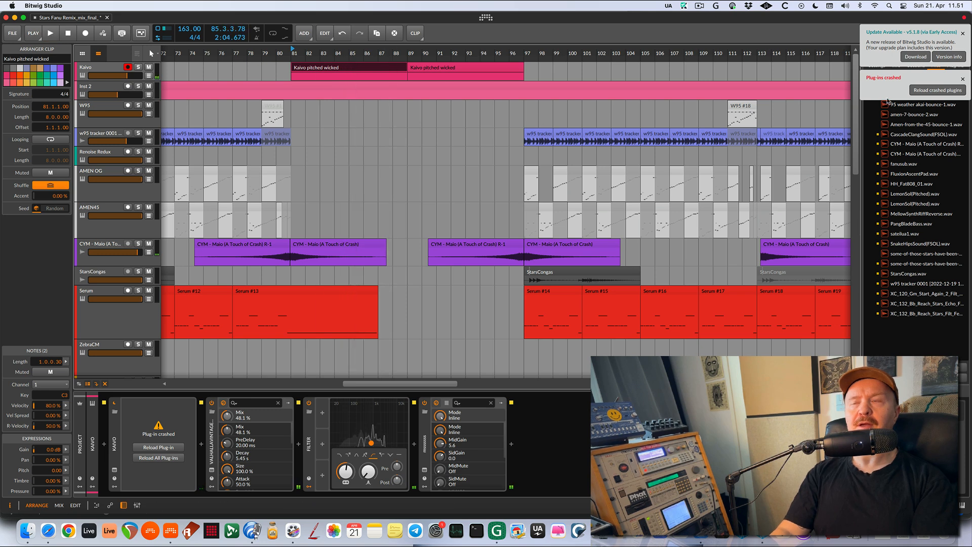
- Reload the crashed plug-ins and select the Kaivo track
{"action": "left_click", "coordinate": [932, 90]}
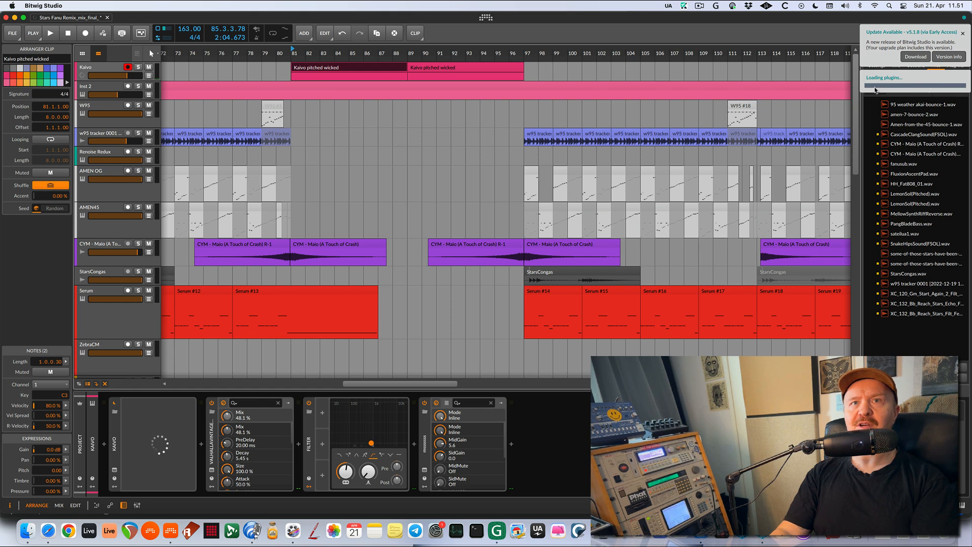
{"action": "left_click", "coordinate": [107, 69]}
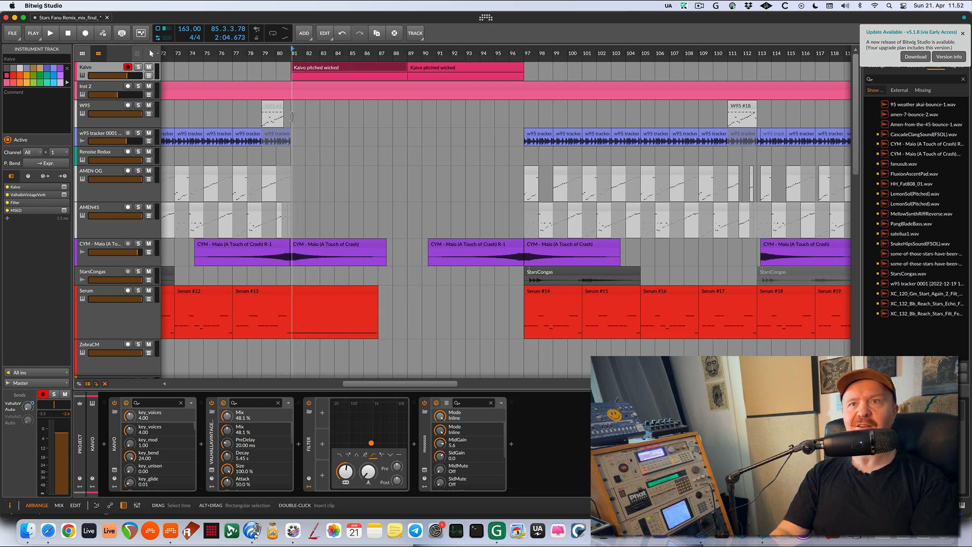
- Listen to the intro from about bar 10 and again from about bar 17
{"action": "scroll", "coordinate": [301, 200], "scroll_direction": "down", "scroll_amount": 15}
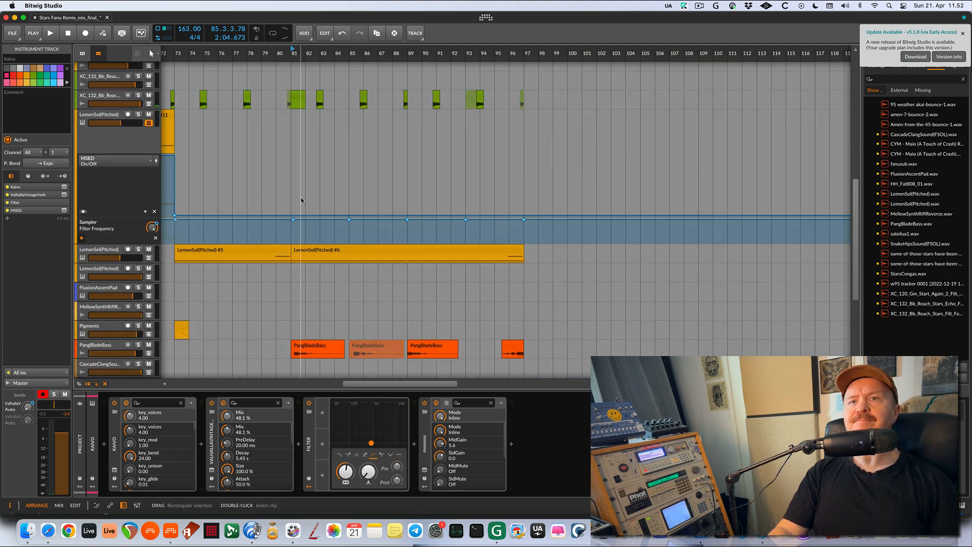
{"action": "scroll", "coordinate": [300, 200], "scroll_direction": "down", "scroll_amount": 2}
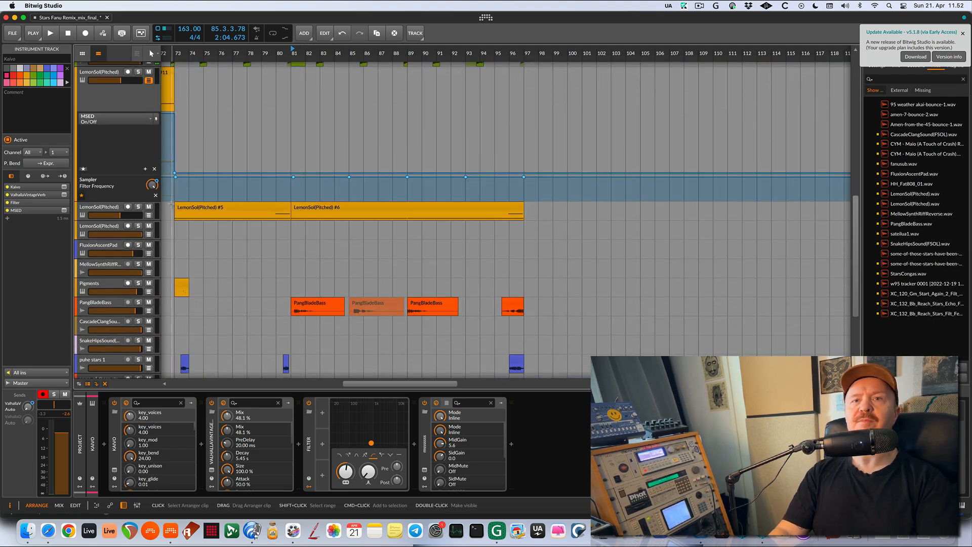
{"action": "scroll", "coordinate": [307, 234], "scroll_direction": "down", "scroll_amount": 5}
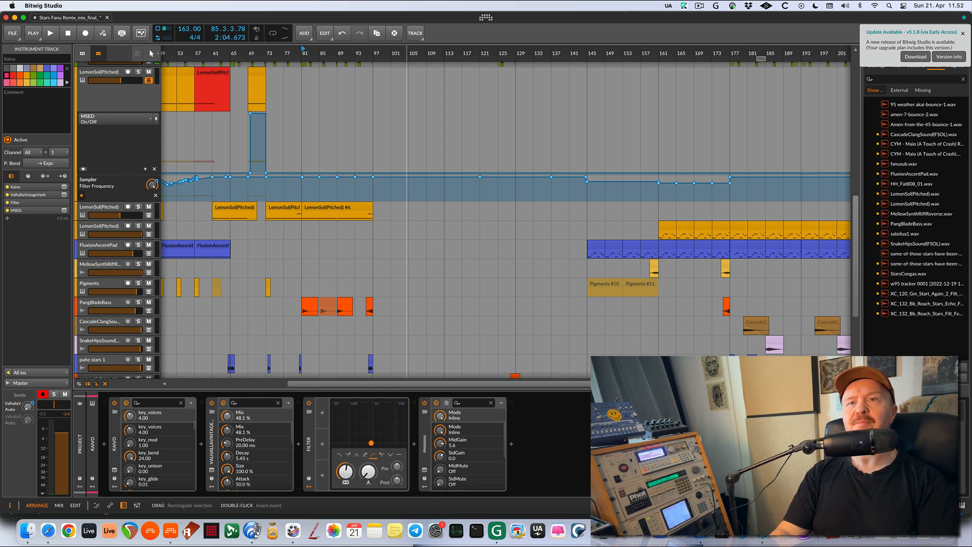
{"action": "scroll", "coordinate": [407, 199], "scroll_direction": "down", "scroll_amount": 10}
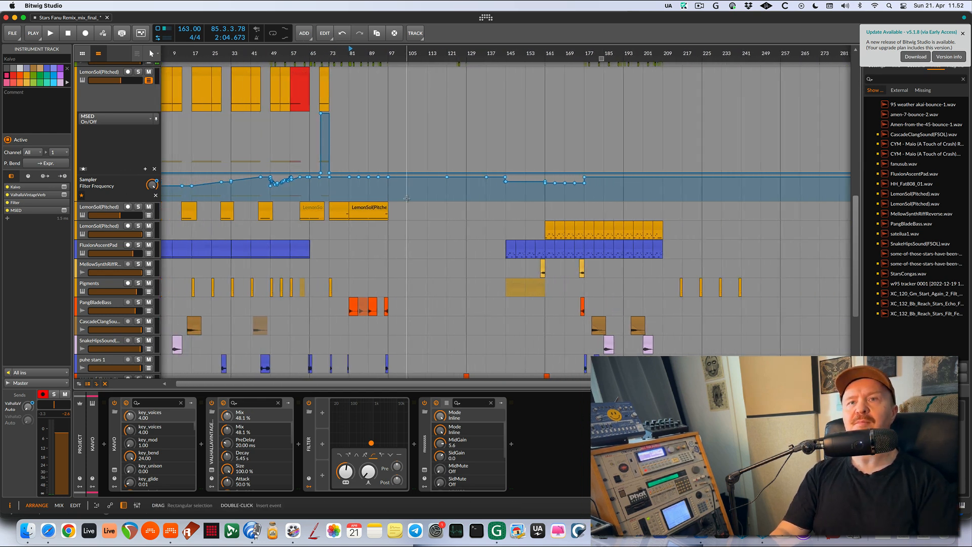
{"action": "scroll", "coordinate": [184, 233], "scroll_direction": "up", "scroll_amount": 2}
{"action": "left_click", "coordinate": [183, 233]}
{"action": "key", "text": "space"}
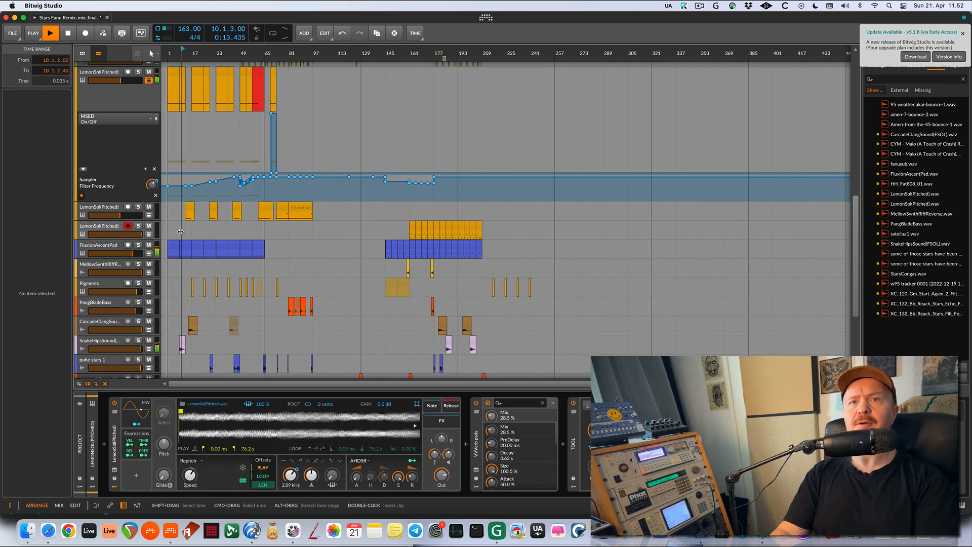
{"action": "left_click", "coordinate": [192, 232]}
{"action": "key", "text": "space"}
{"action": "key", "text": "space"}
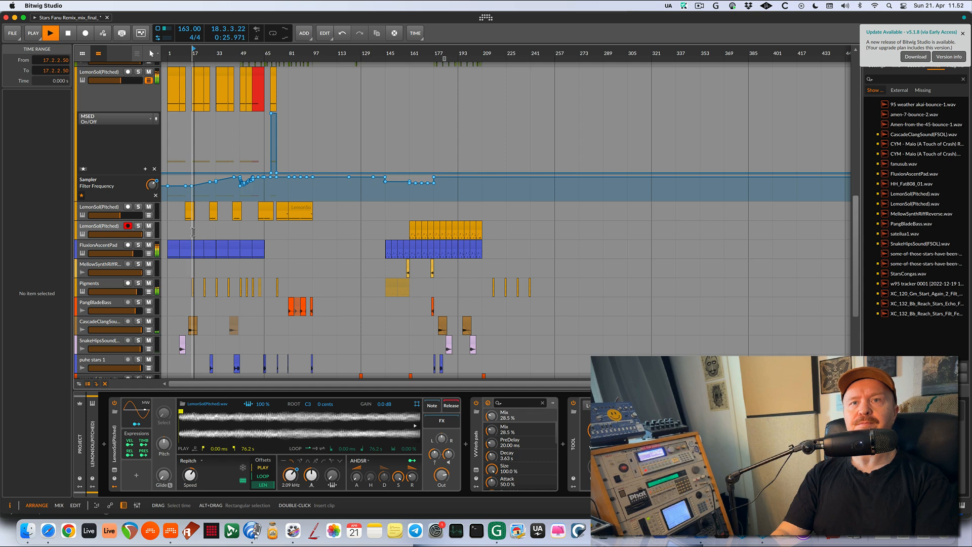
{"action": "key", "text": "space"}
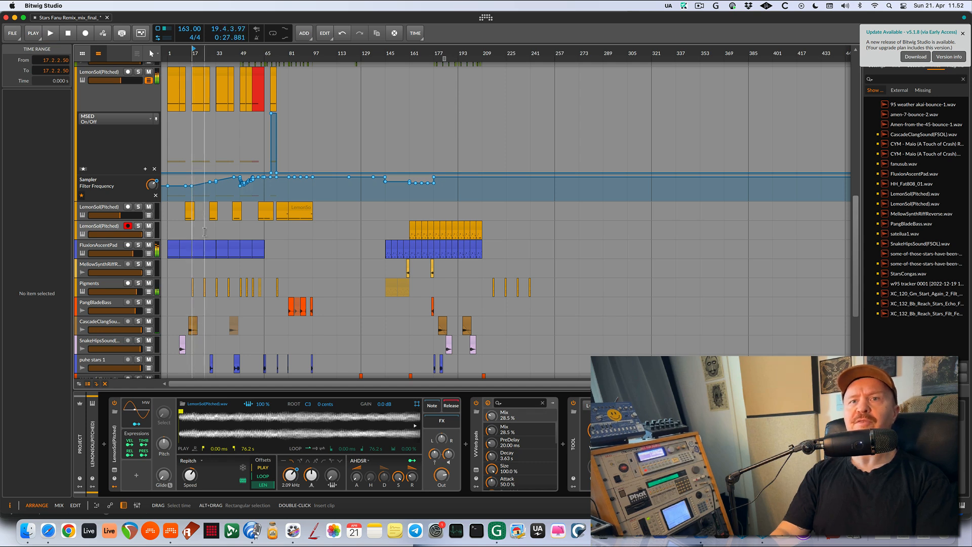
- Spot-check the build-up by playing short passages from about bars 57, 37 and 65
{"action": "left_click", "coordinate": [242, 232]}
{"action": "key", "text": "space"}
{"action": "left_click", "coordinate": [253, 232]}
{"action": "key", "text": "space"}
{"action": "key", "text": "space"}
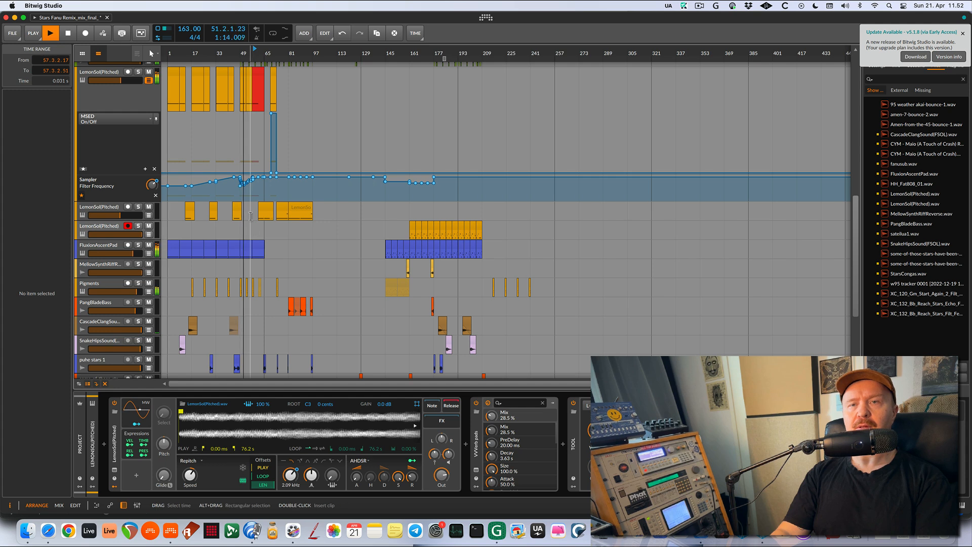
{"action": "key", "text": "space"}
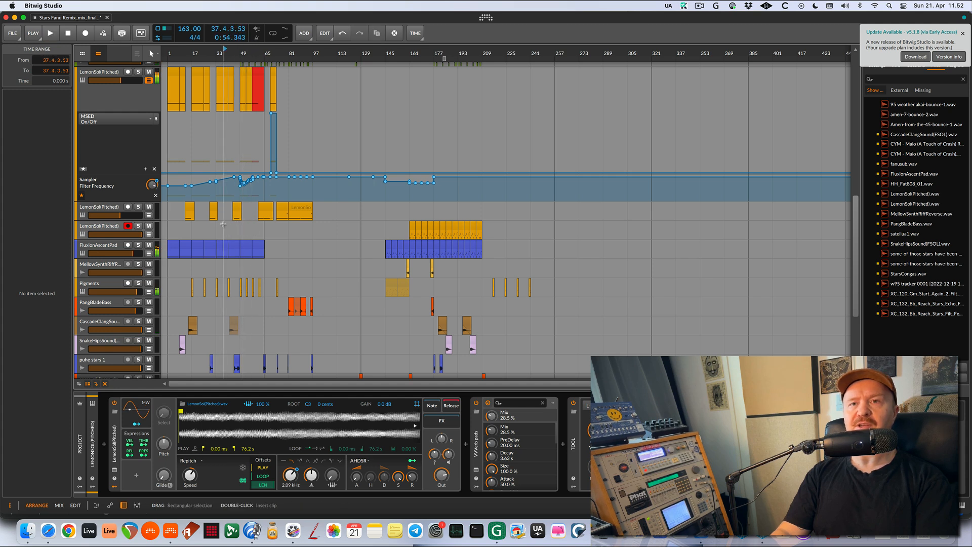
{"action": "key", "text": "space"}
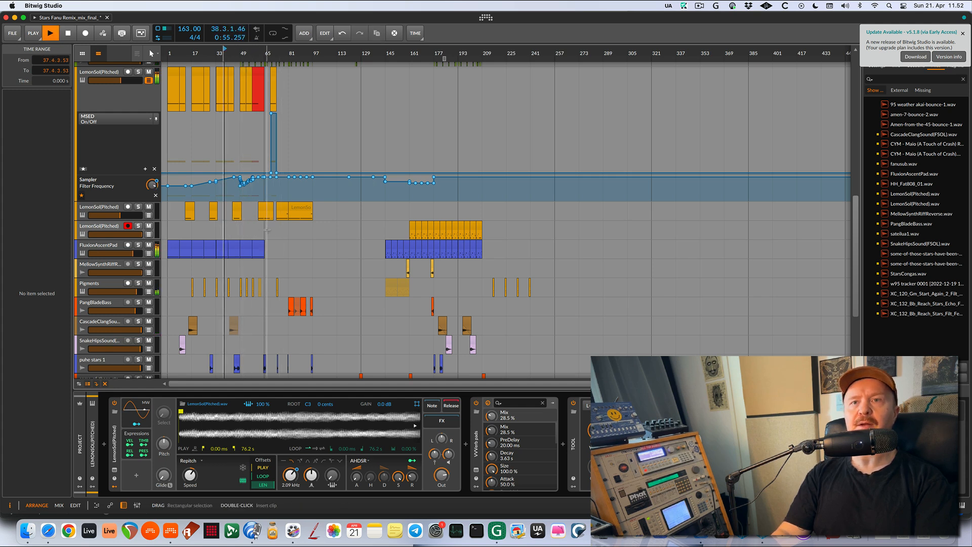
{"action": "left_click", "coordinate": [265, 229]}
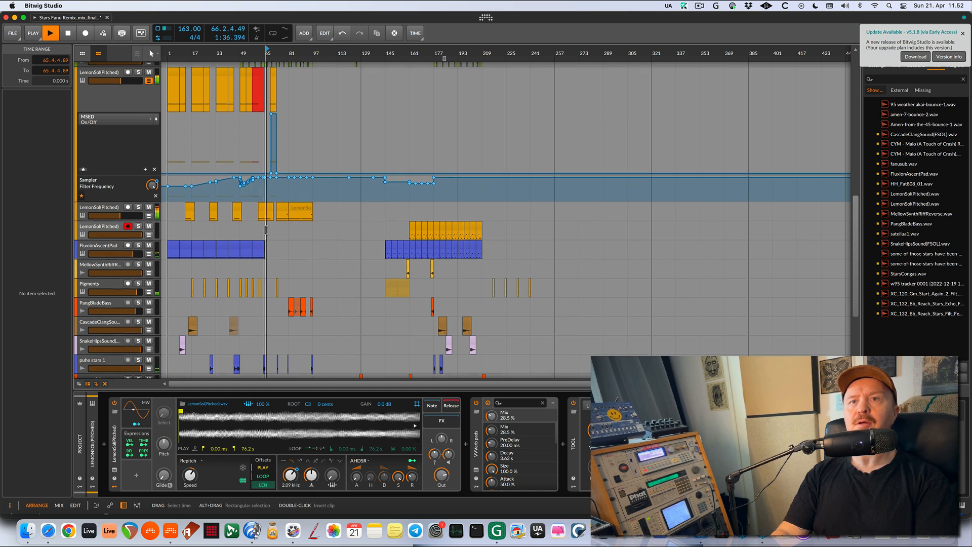
- Play the transition into the breakdown from bar 77 up to bar 82
{"action": "scroll", "coordinate": [265, 230], "scroll_direction": "up", "scroll_amount": 10}
{"action": "scroll", "coordinate": [268, 223], "scroll_direction": "up", "scroll_amount": 5}
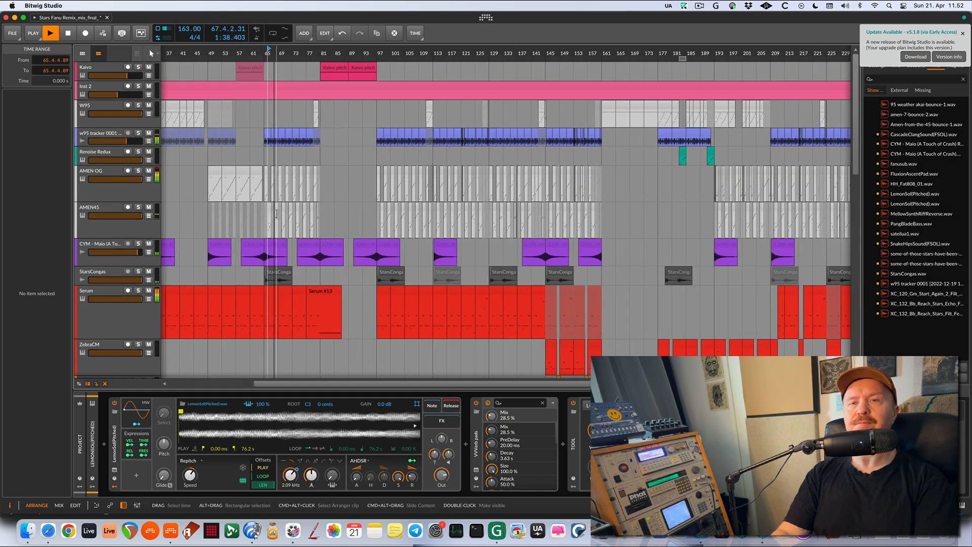
{"action": "key", "text": "space"}
{"action": "left_click", "coordinate": [307, 158]}
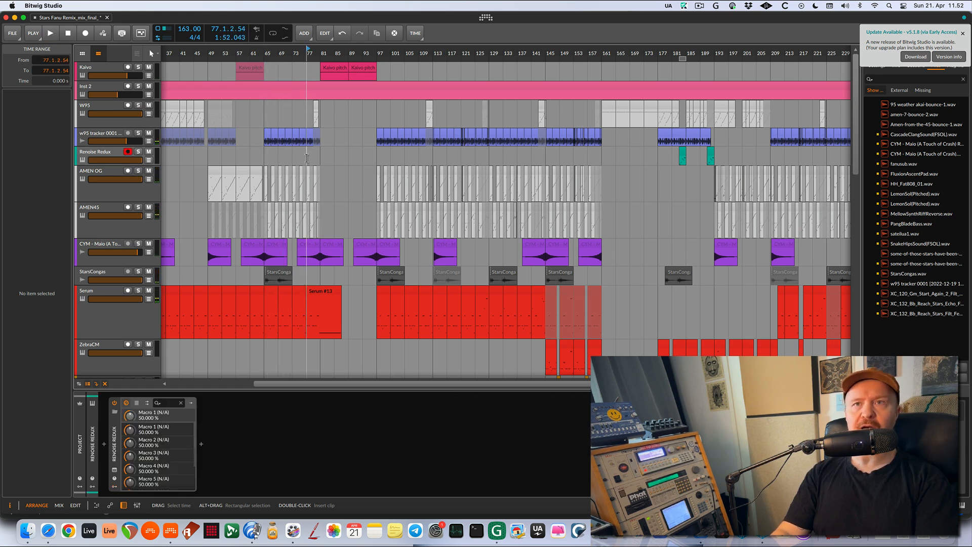
{"action": "key", "text": "space"}
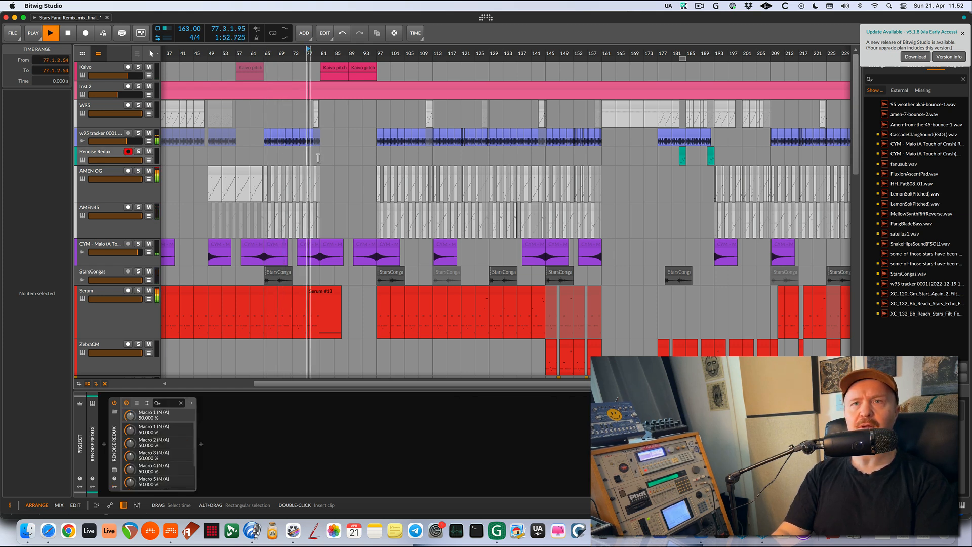
{"action": "scroll", "coordinate": [318, 158], "scroll_direction": "up", "scroll_amount": 3}
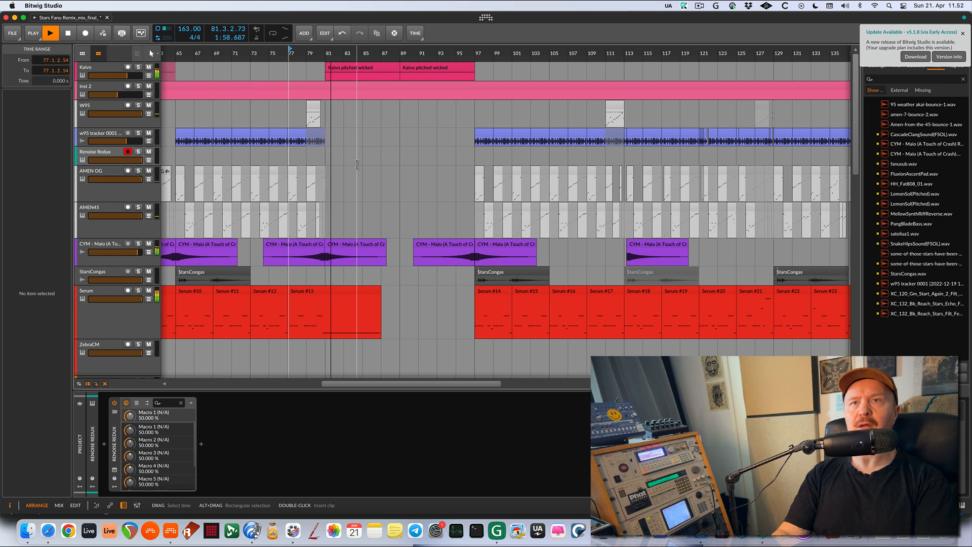
{"action": "key", "text": "space"}
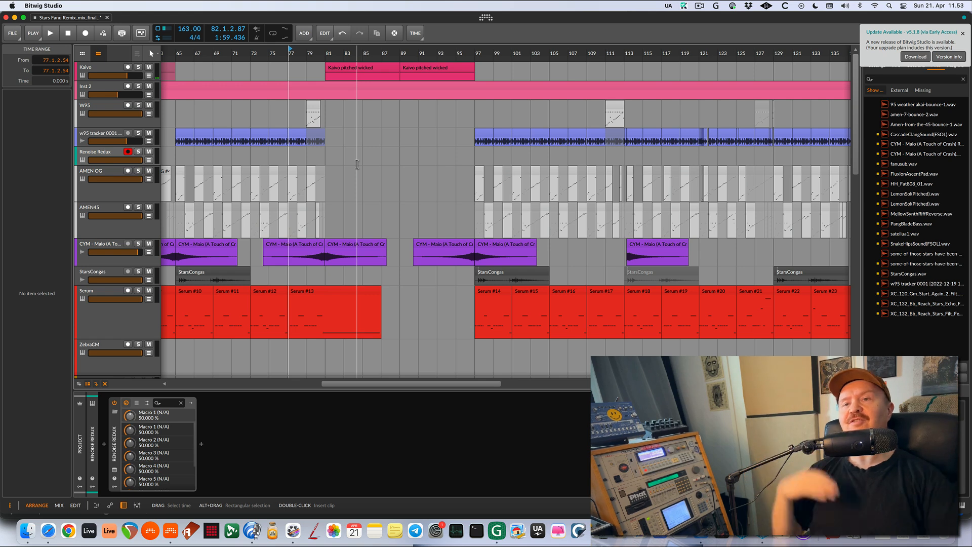
- Play the end of the breakdown into the drop from bar 94 and review the tracks involved
{"action": "scroll", "coordinate": [356, 162], "scroll_direction": "left", "scroll_amount": 3}
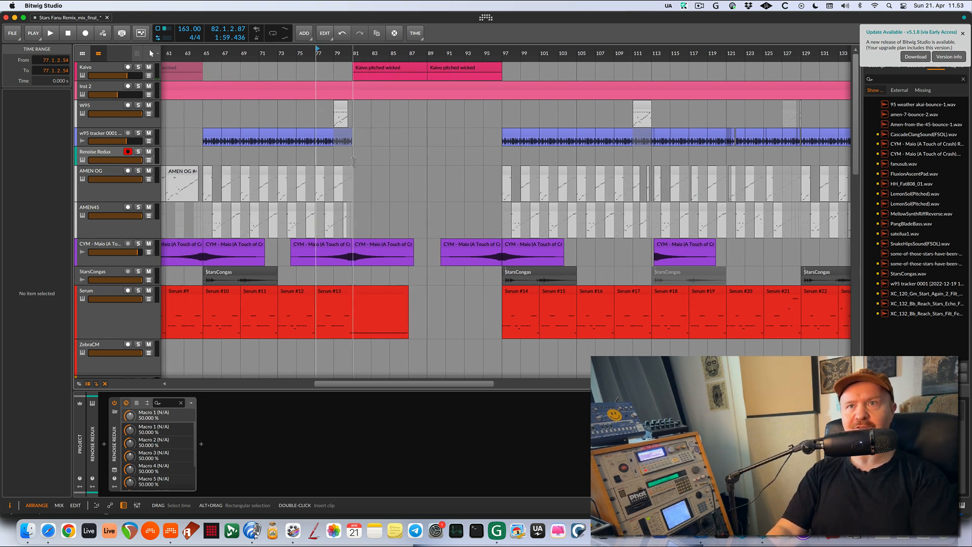
{"action": "scroll", "coordinate": [358, 160], "scroll_direction": "up", "scroll_amount": 3}
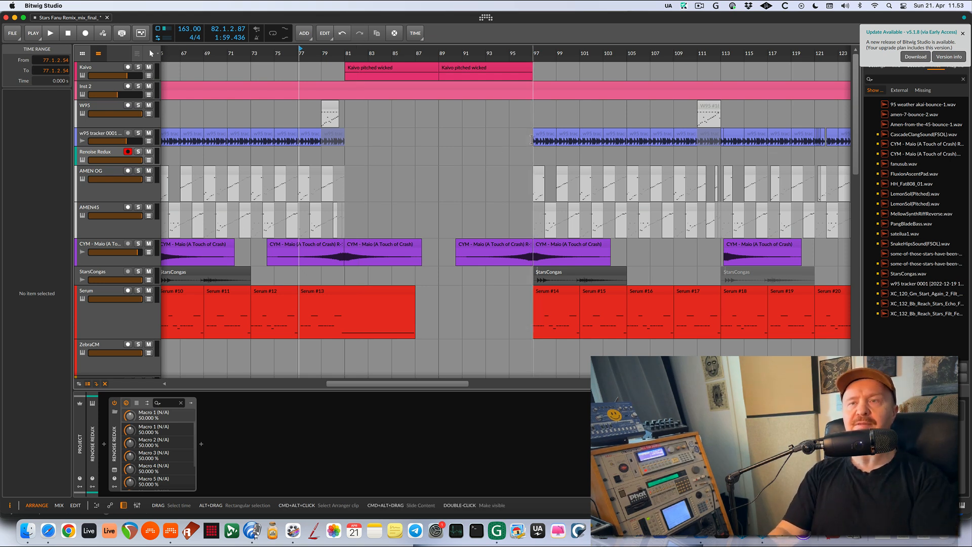
{"action": "left_click", "coordinate": [501, 133]}
{"action": "key", "text": "space"}
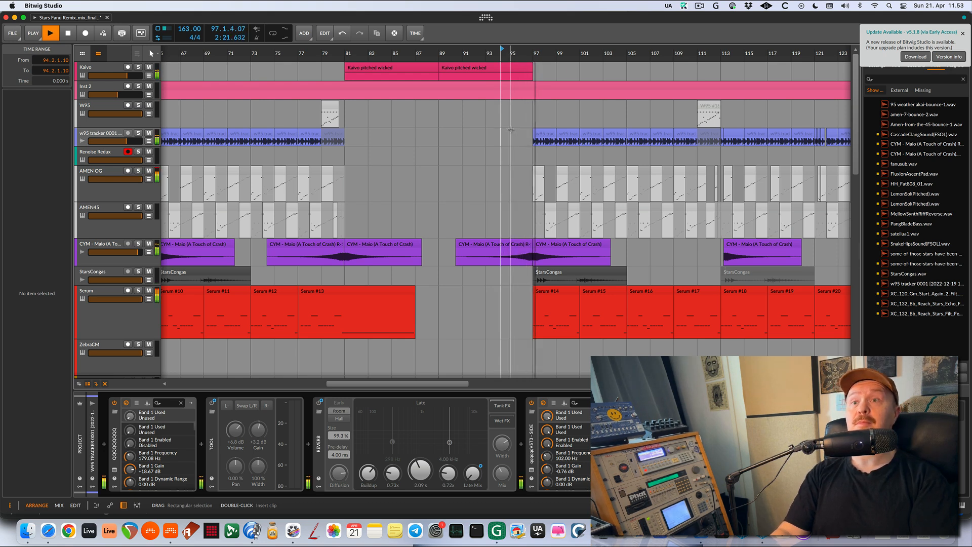
{"action": "scroll", "coordinate": [151, 169], "scroll_direction": "down", "scroll_amount": 15}
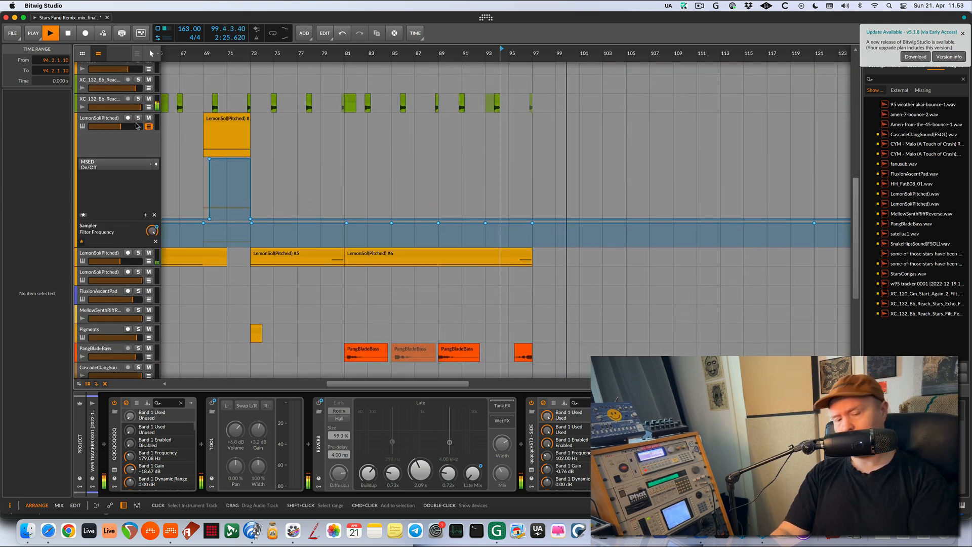
{"action": "scroll", "coordinate": [136, 127], "scroll_direction": "up", "scroll_amount": 3}
{"action": "scroll", "coordinate": [136, 127], "scroll_direction": "down", "scroll_amount": 3}
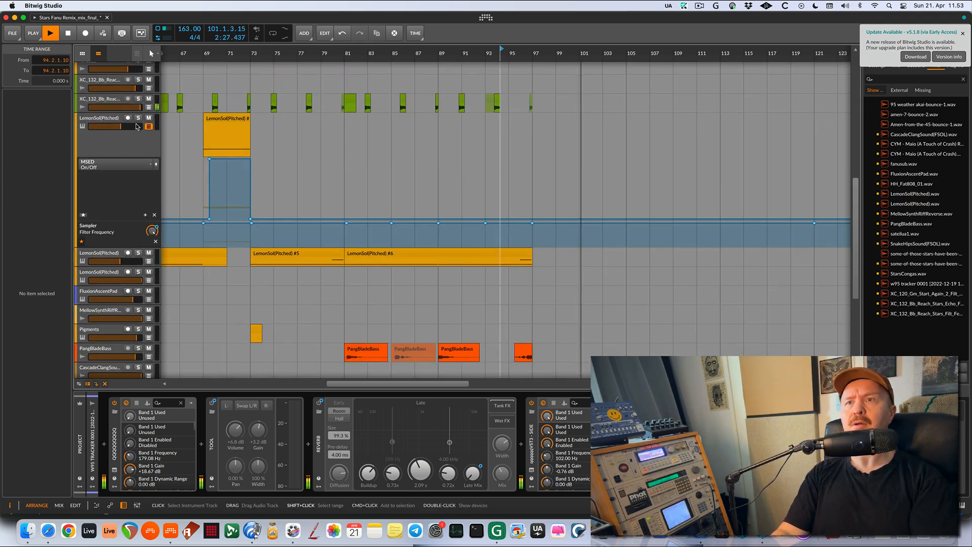
{"action": "scroll", "coordinate": [595, 144], "scroll_direction": "up", "scroll_amount": 15}
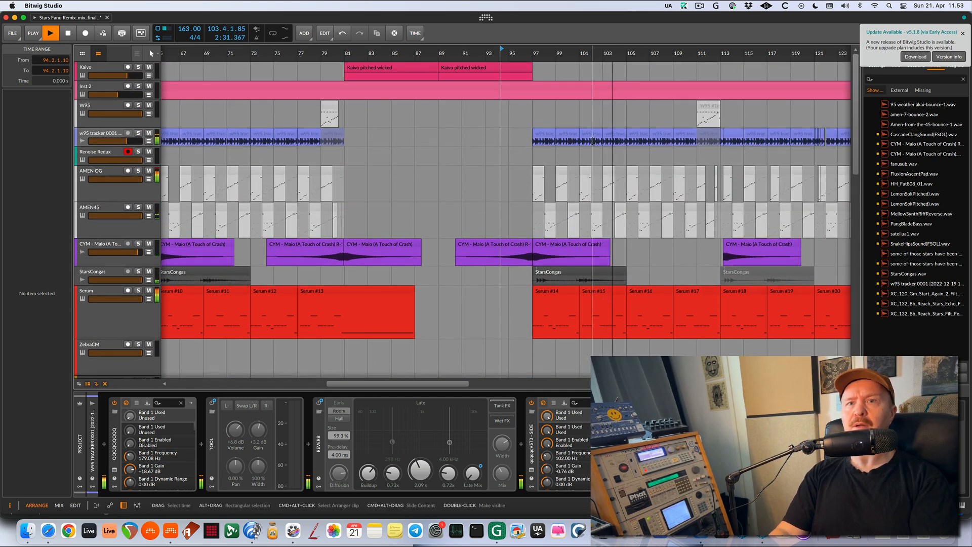
- Reduce the Serum track's height in the arrangement and stop playback
{"action": "left_click_drag", "start_coordinate": [134, 334], "coordinate": [134, 311]}
{"action": "key", "text": "space"}
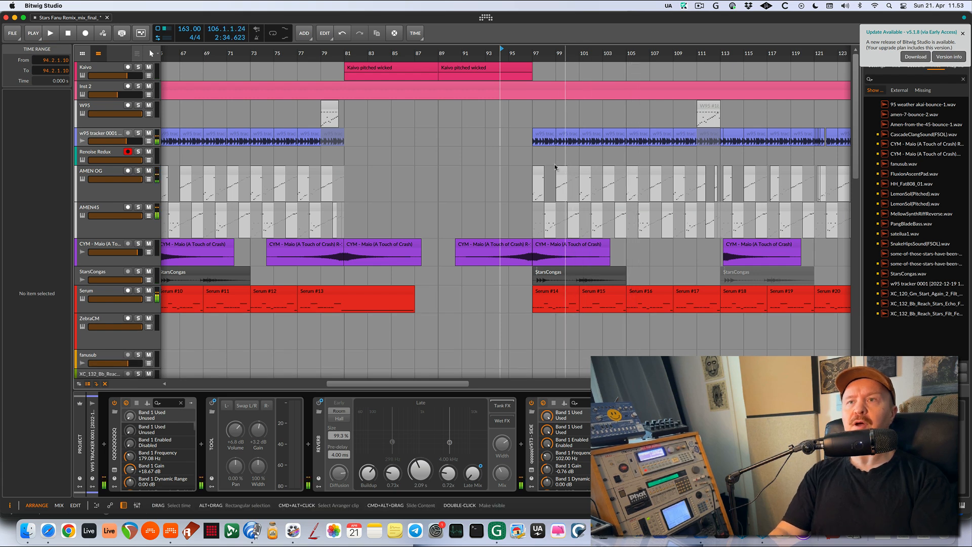
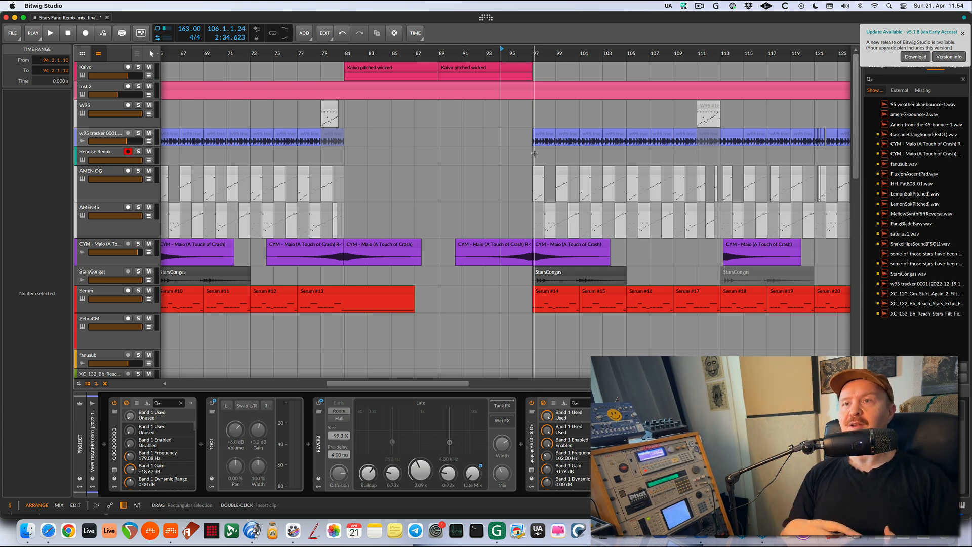
- Listen to the drop from bar 97 and place the play position near bar 89 on the AMEN OG track
{"action": "left_click", "coordinate": [534, 154]}
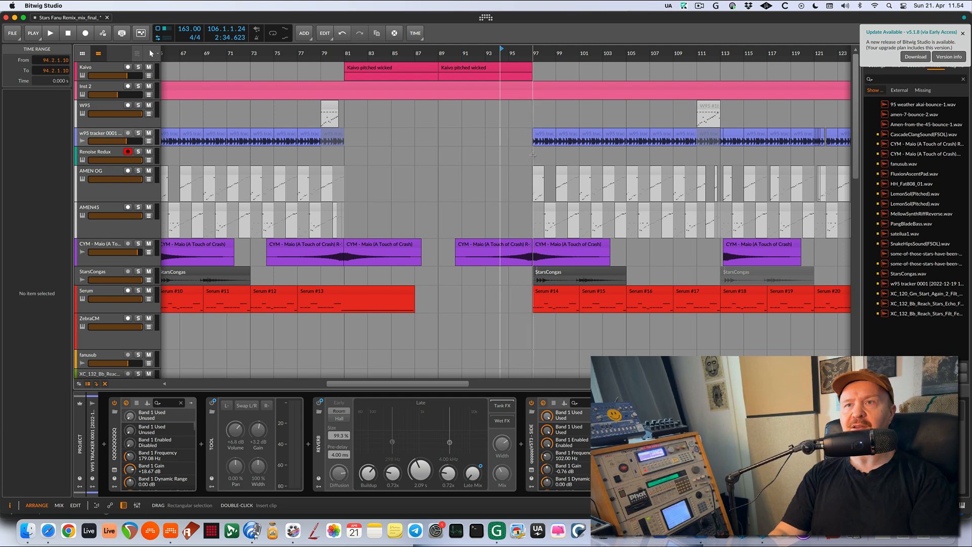
{"action": "key", "text": "space"}
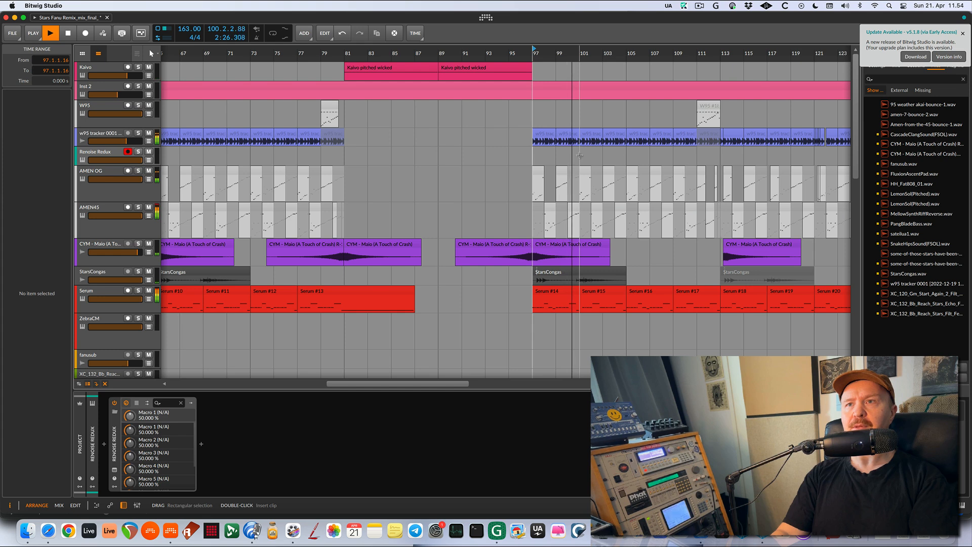
{"action": "key", "text": "space"}
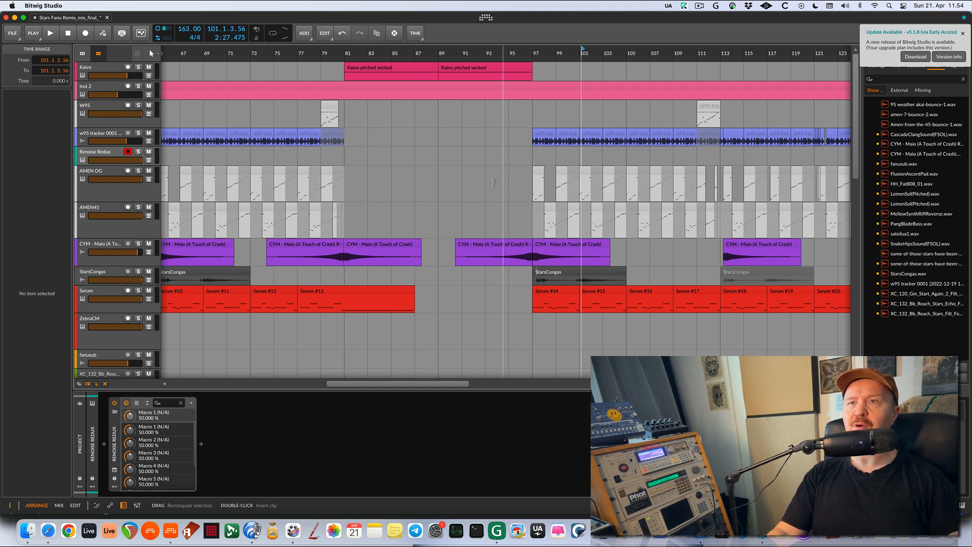
{"action": "left_click_drag", "start_coordinate": [475, 183], "coordinate": [575, 183]}
{"action": "left_click", "coordinate": [444, 182]}
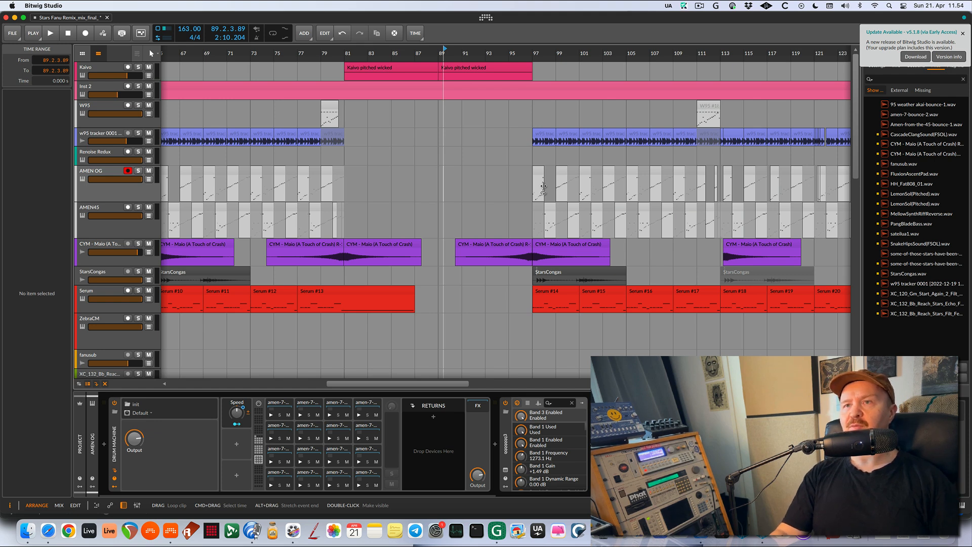
{"action": "left_click", "coordinate": [555, 158]}
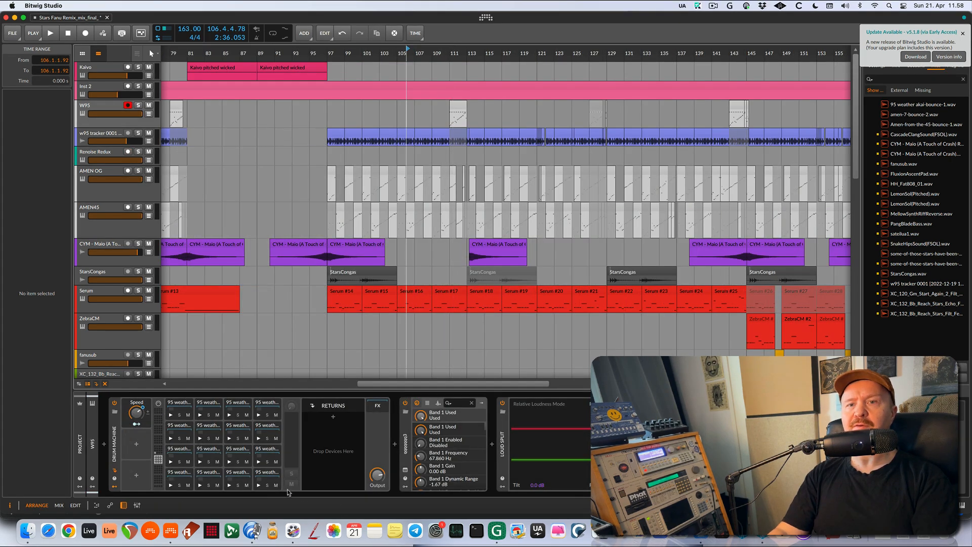
- Switch to TwistedWave to examine the waveform and loudness of Stars Fanu Remix_mix_final.wav
{"action": "left_click", "coordinate": [252, 531]}
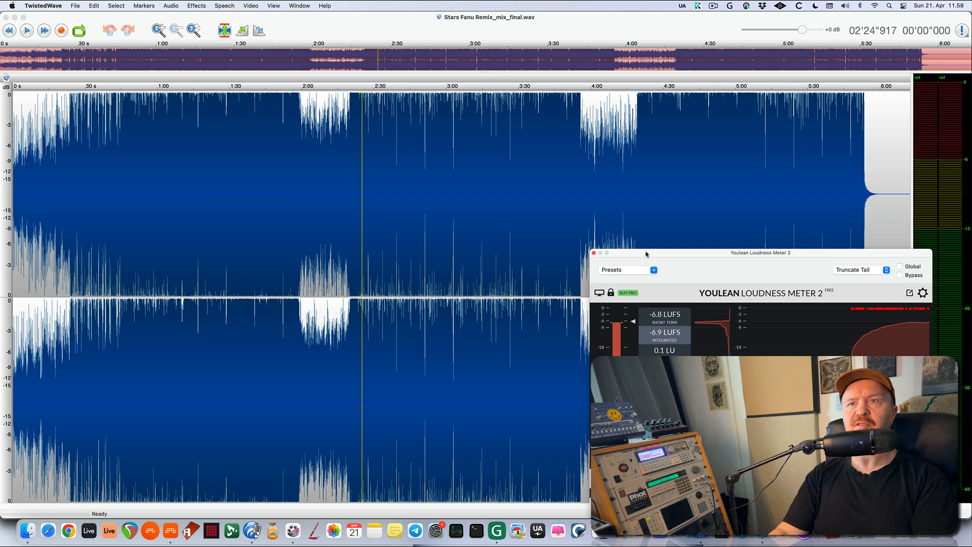
- Reposition the Youlean Loudness Meter 2 window so its readings show and briefly play the mix from about 2:21
{"action": "left_click_drag", "start_coordinate": [646, 254], "coordinate": [648, 287]}
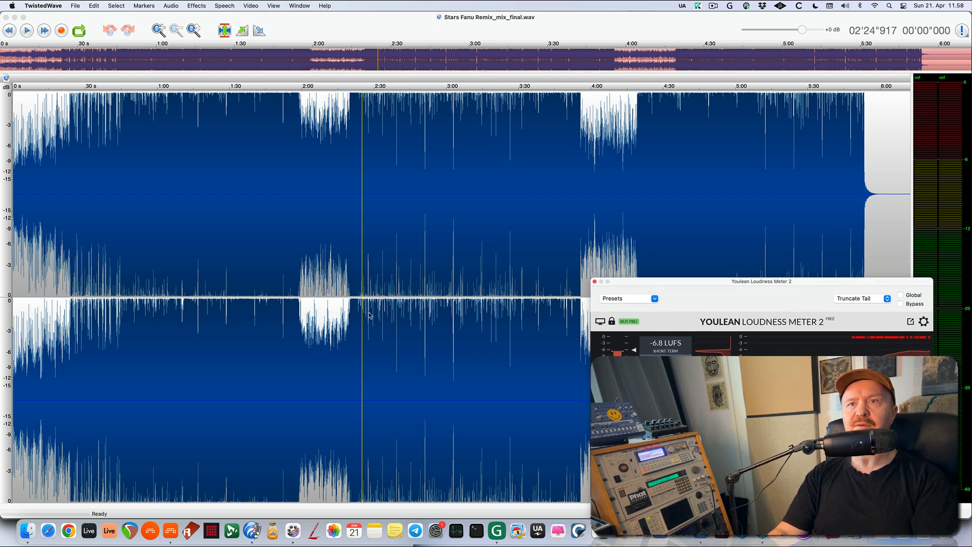
{"action": "left_click", "coordinate": [353, 310]}
{"action": "left_click", "coordinate": [354, 310]}
{"action": "key", "text": "space"}
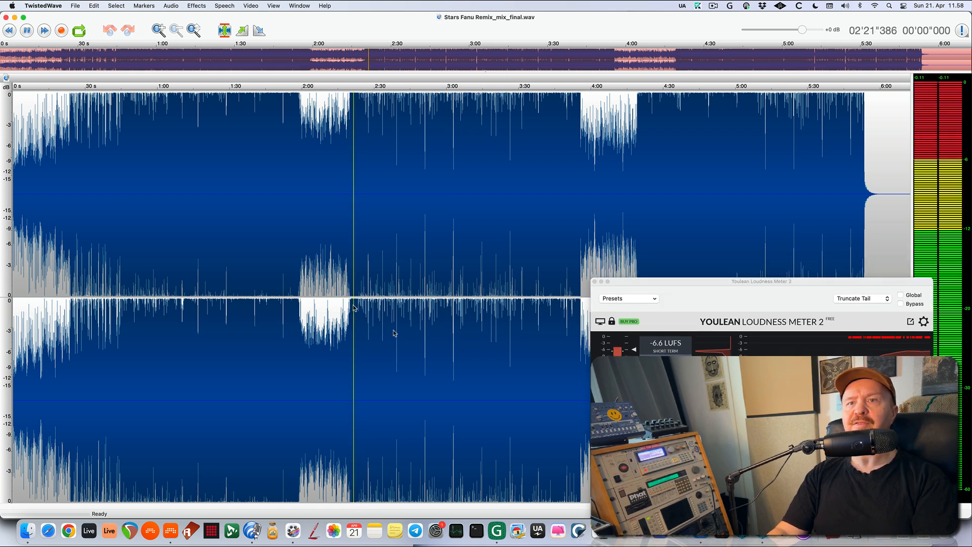
{"action": "left_click_drag", "start_coordinate": [669, 284], "coordinate": [526, 50]}
{"action": "key", "text": "space"}
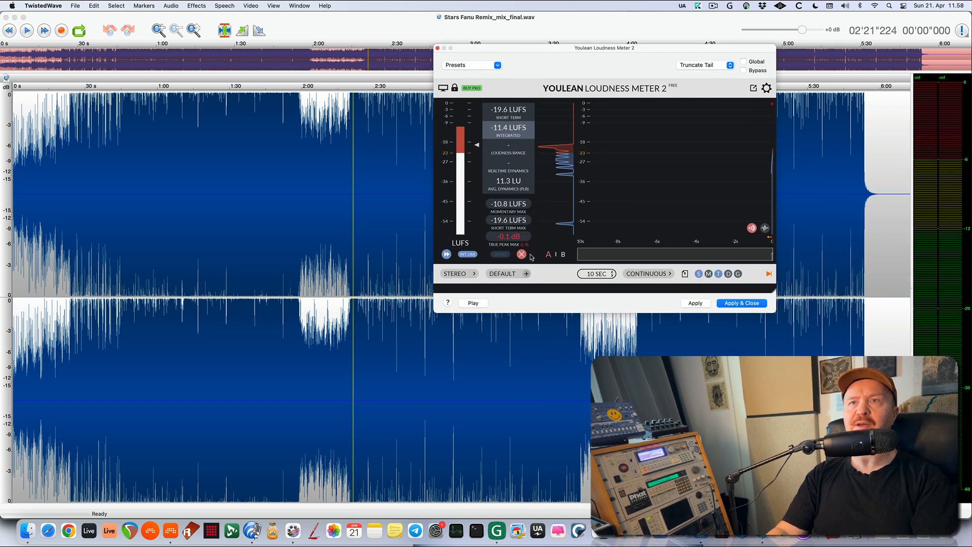
- Play the second drop and clear the loudness meter's measurements twice to take fresh readings
{"action": "key", "text": "space"}
{"action": "left_click", "coordinate": [522, 255]}
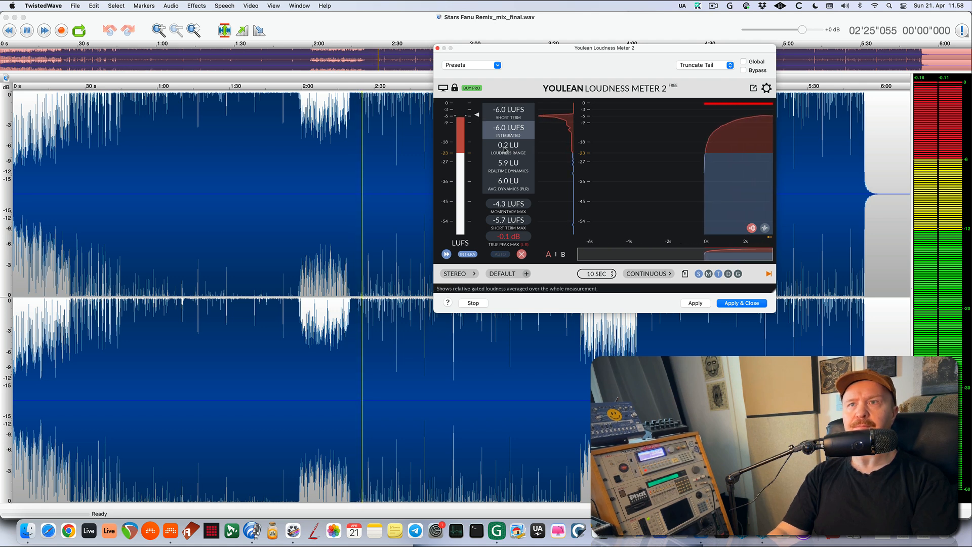
{"action": "left_click", "coordinate": [521, 255]}
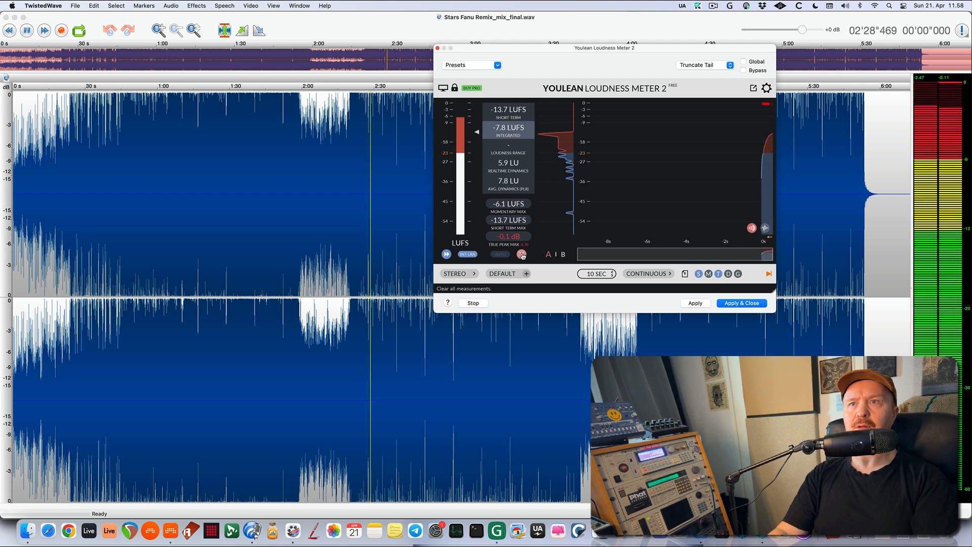
{"action": "key", "text": "space"}
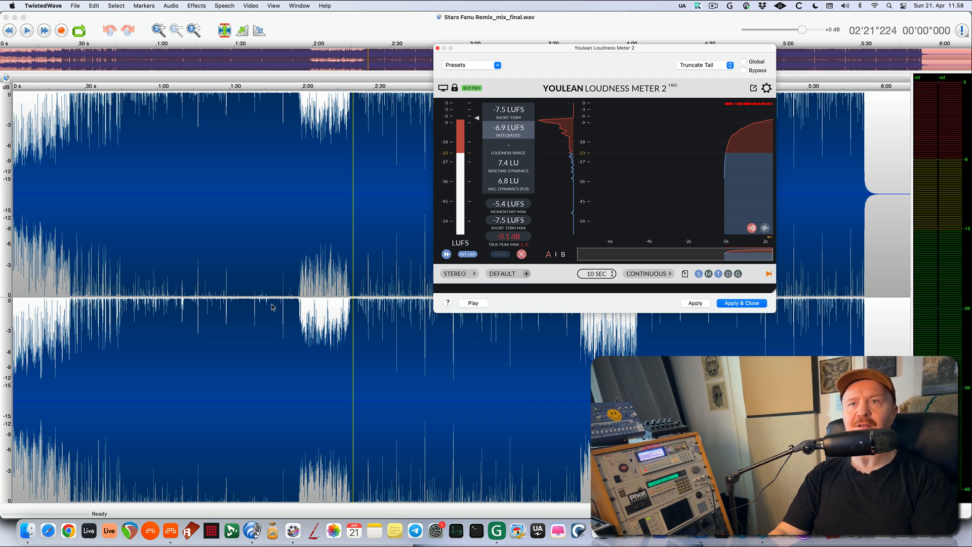
- Measure the loudness of the second drop from about 2:25 with the meter's measurements cleared
{"action": "left_click", "coordinate": [248, 299]}
{"action": "left_click", "coordinate": [247, 296]}
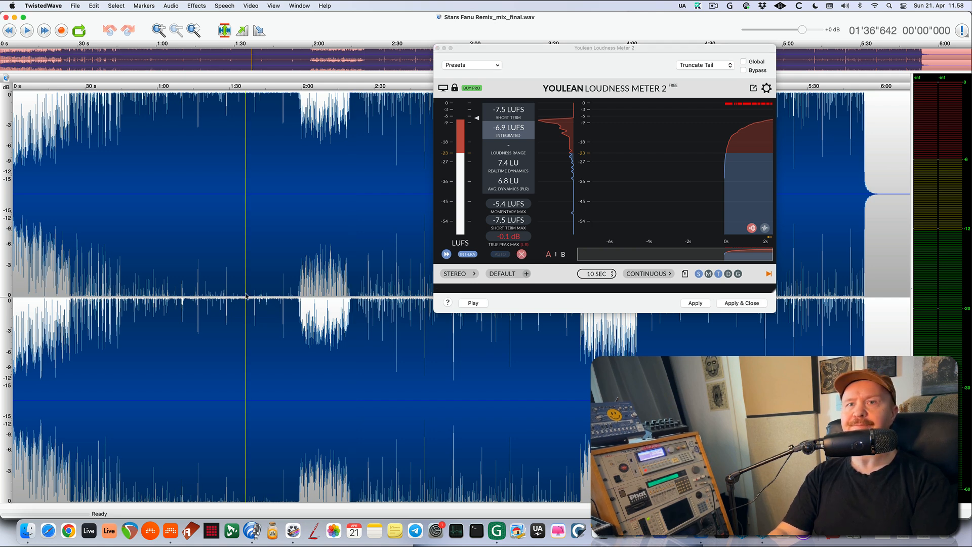
{"action": "left_click", "coordinate": [363, 304]}
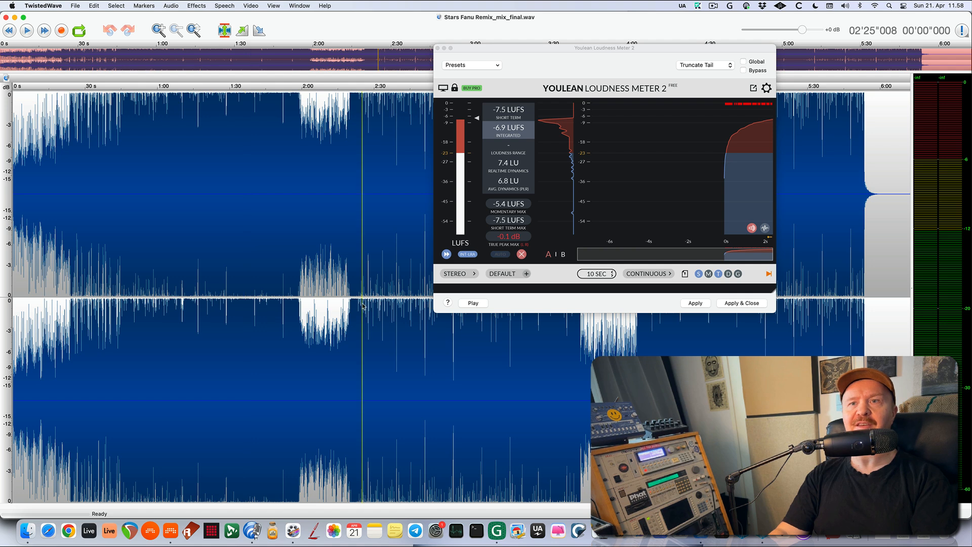
{"action": "key", "text": "space"}
{"action": "left_click", "coordinate": [523, 257]}
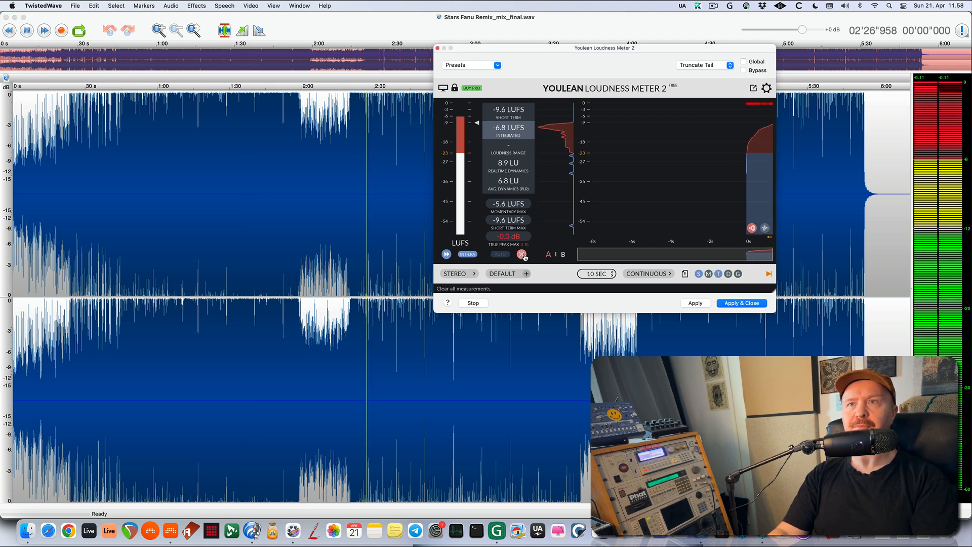
{"action": "key", "text": "space"}
- Measure the loudness of the section before the breakdown from about 1:37 with cleared measurements
{"action": "left_click", "coordinate": [250, 302]}
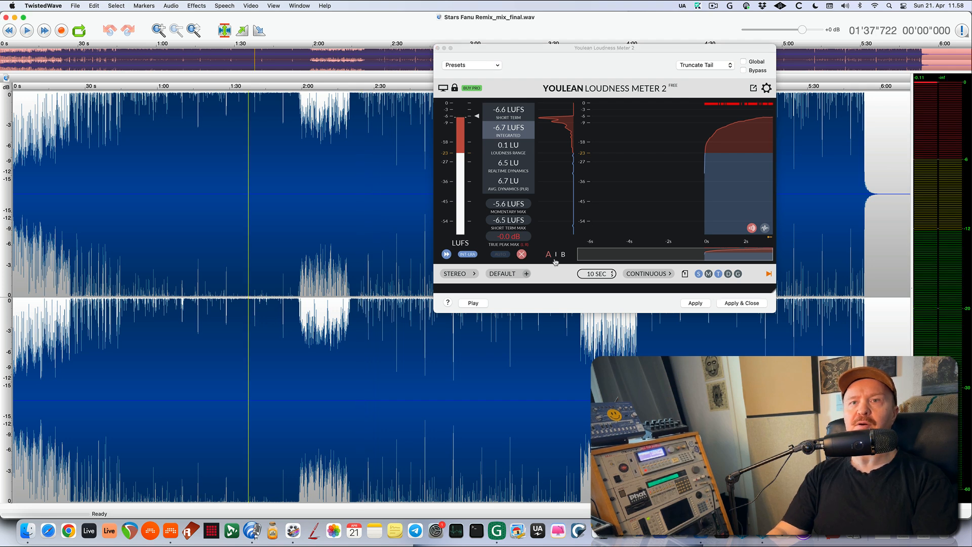
{"action": "key", "text": "space"}
{"action": "left_click", "coordinate": [523, 256]}
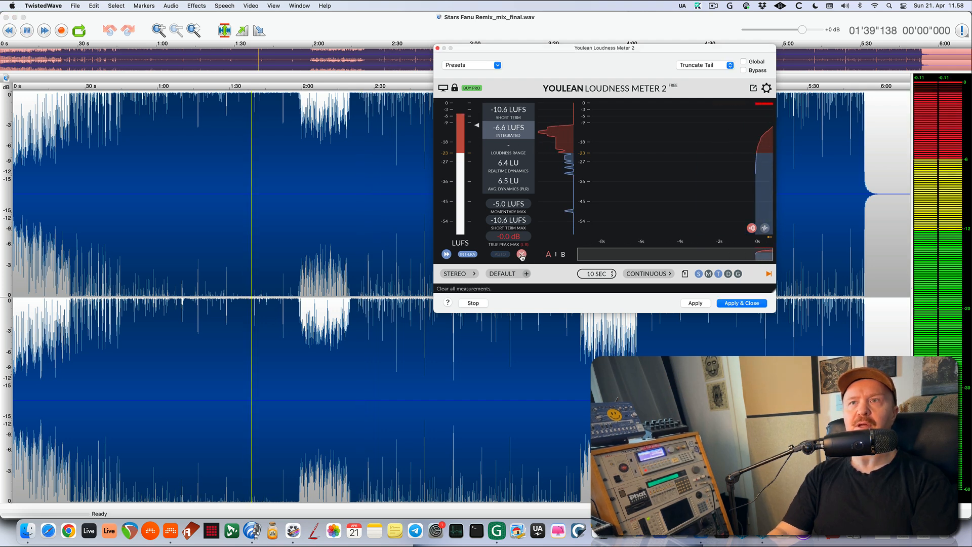
{"action": "key", "text": "space"}
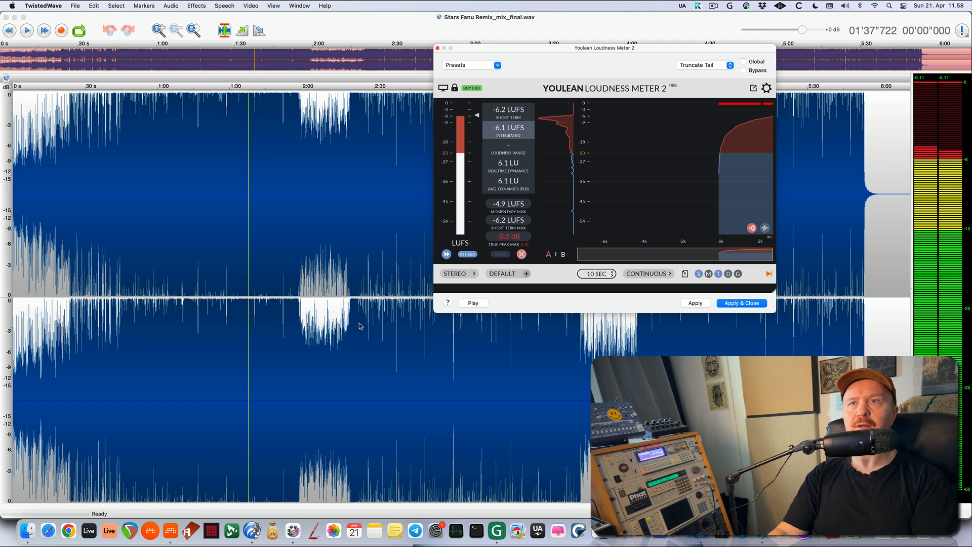
- Repeat the loudness measurement before the breakdown, starting from about 1:38
{"action": "left_click", "coordinate": [251, 298]}
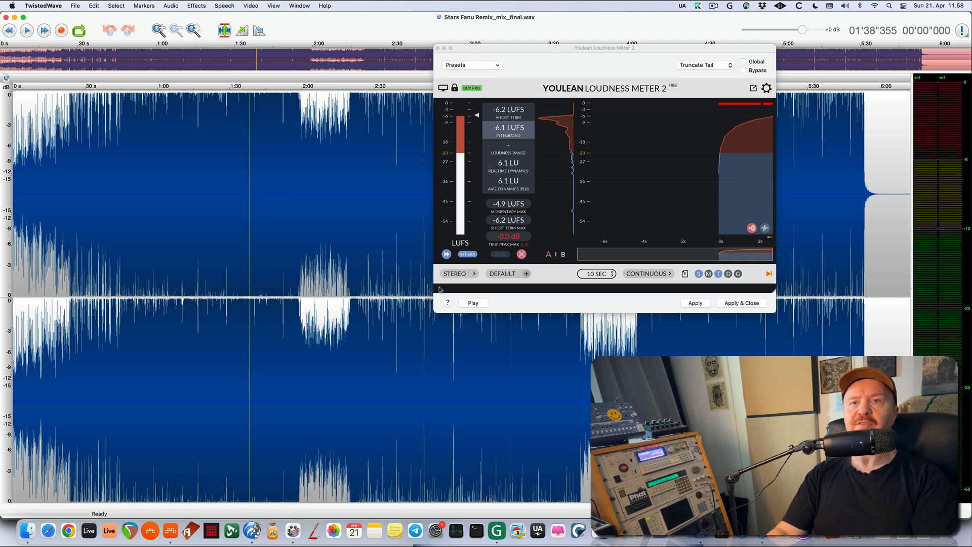
{"action": "key", "text": "space"}
{"action": "left_click", "coordinate": [522, 256]}
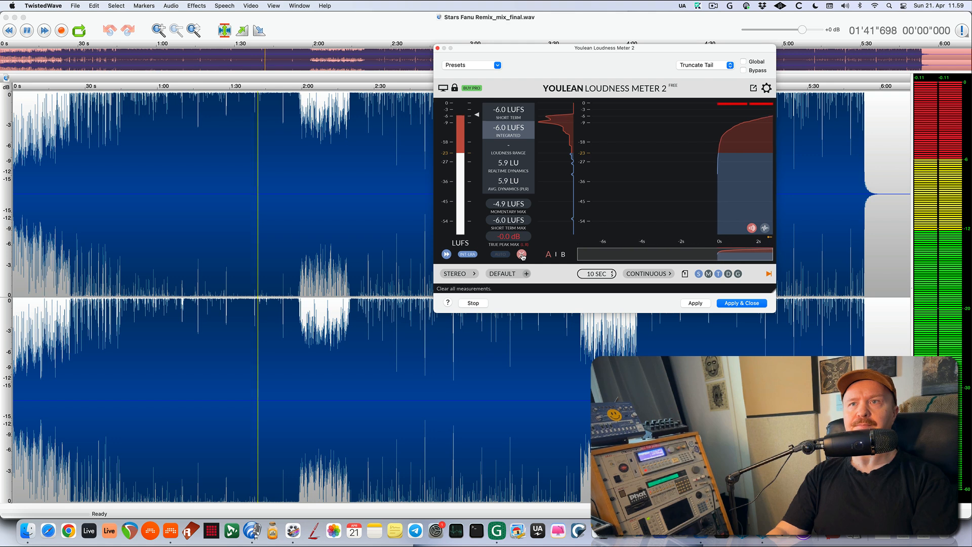
{"action": "key", "text": "space"}
- Move the loudness meter off the later waveform and measure the loudness from about 2:56
{"action": "left_click_drag", "start_coordinate": [588, 47], "coordinate": [168, 107]}
{"action": "left_click", "coordinate": [440, 309]}
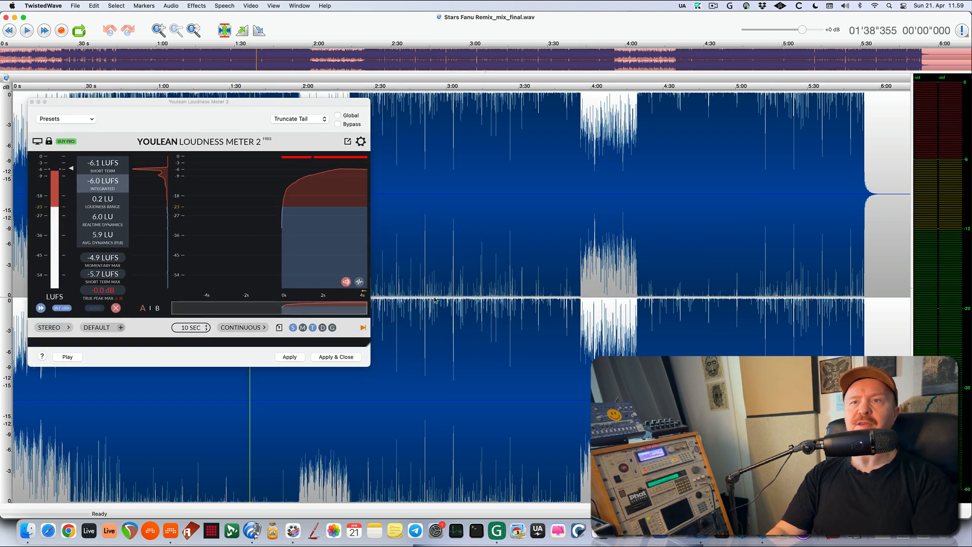
{"action": "key", "text": "space"}
{"action": "left_click", "coordinate": [116, 308]}
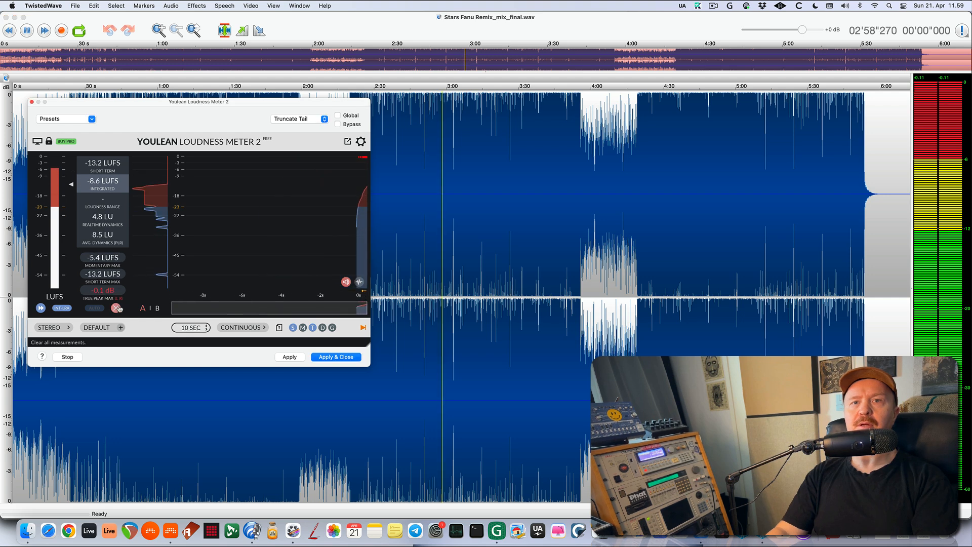
{"action": "key", "text": "space"}
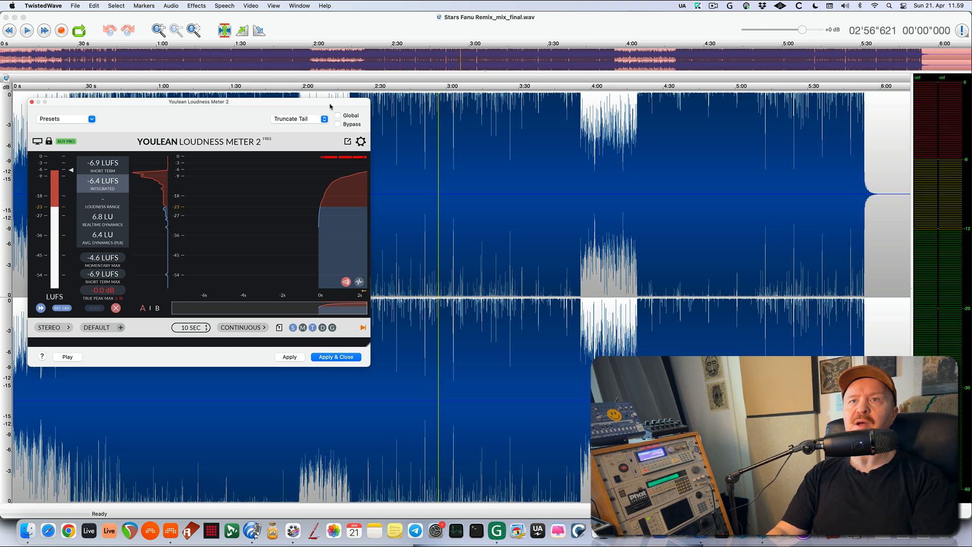
- Shift the loudness meter slightly and measure the final section's loudness from about 4:38 with cleared measurements
{"action": "left_click_drag", "start_coordinate": [330, 106], "coordinate": [317, 118]}
{"action": "left_click", "coordinate": [364, 302]}
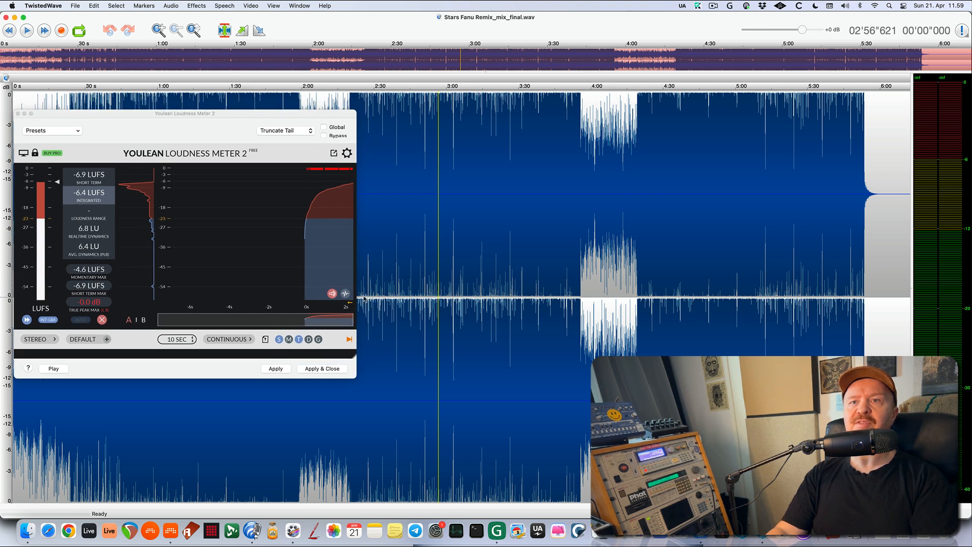
{"action": "left_click", "coordinate": [683, 304]}
{"action": "key", "text": "space"}
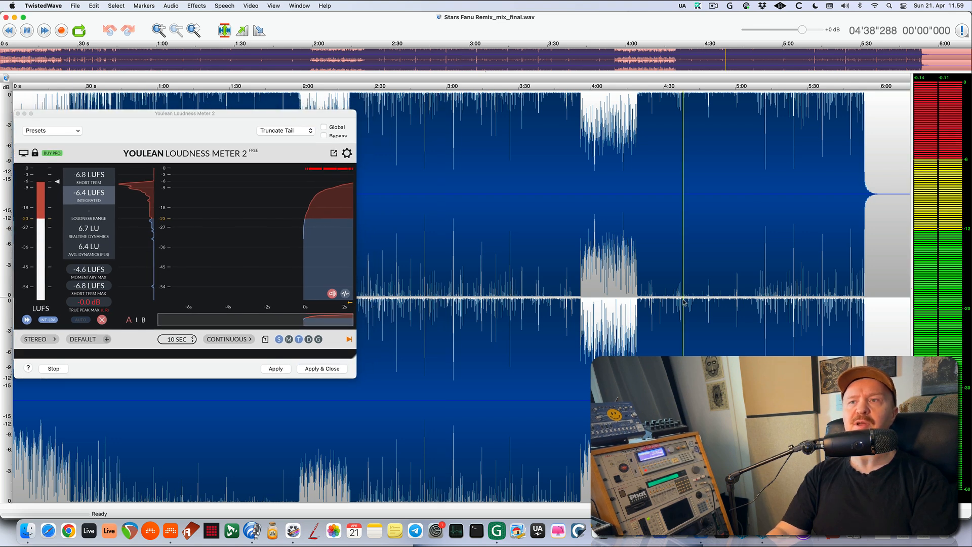
{"action": "left_click", "coordinate": [102, 320]}
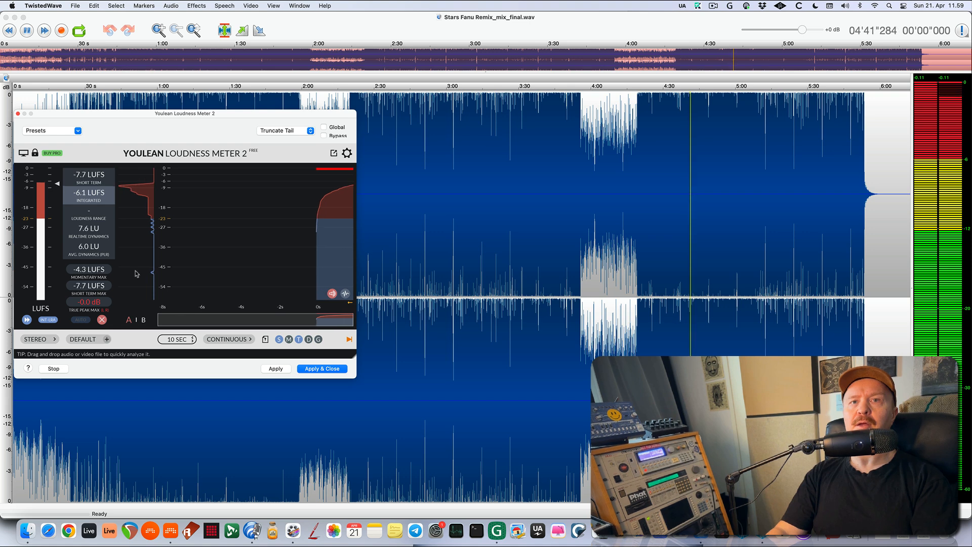
{"action": "key", "text": "space"}
- Switch to Bitwig Studio and open the FabFilter Pro-Q 3 window from the Master track's device chain
{"action": "key", "text": "super+Tab"}
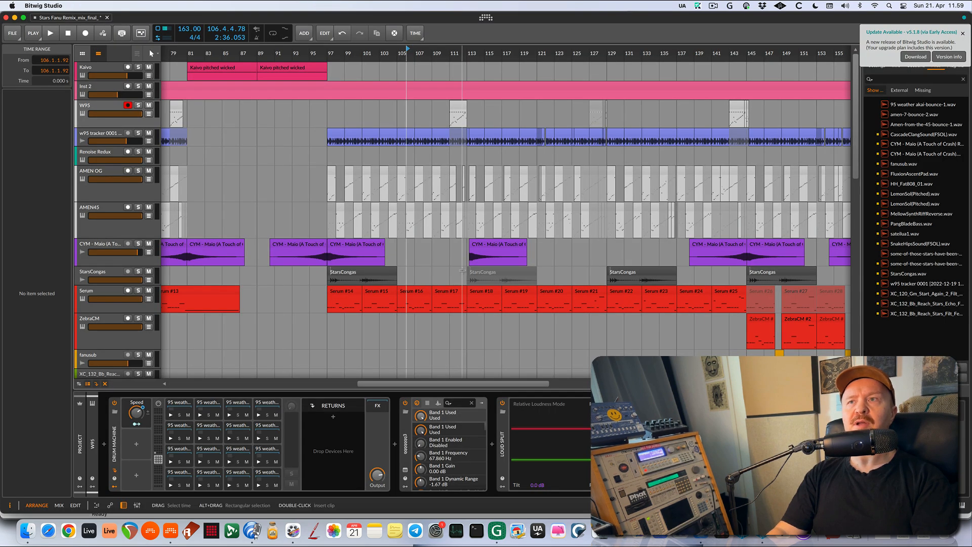
{"action": "scroll", "coordinate": [389, 227], "scroll_direction": "down", "scroll_amount": 3}
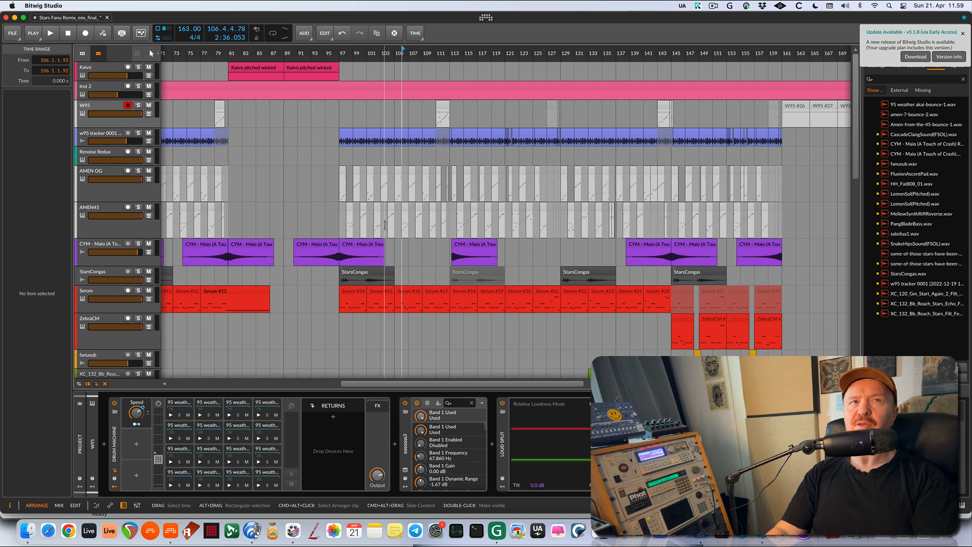
{"action": "scroll", "coordinate": [385, 225], "scroll_direction": "down", "scroll_amount": 2}
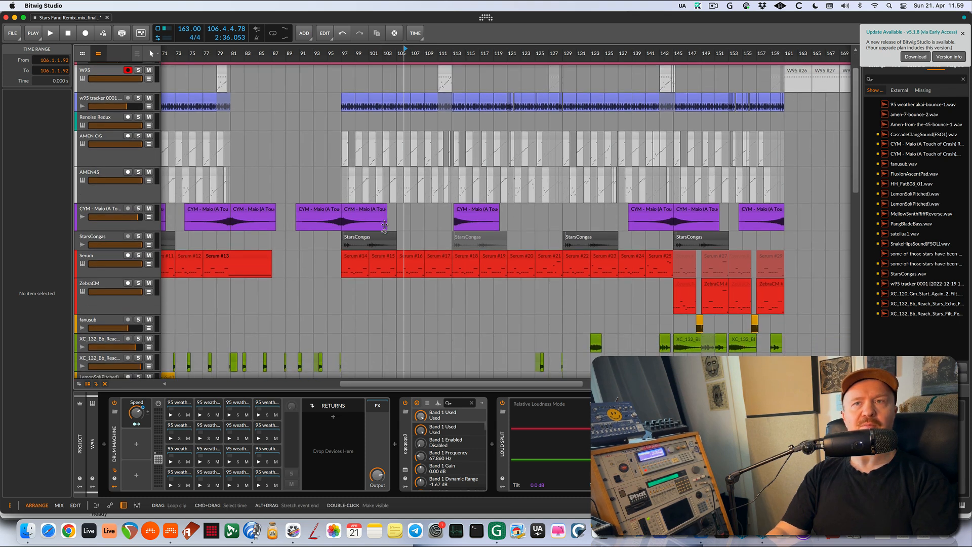
{"action": "scroll", "coordinate": [385, 225], "scroll_direction": "down", "scroll_amount": 2}
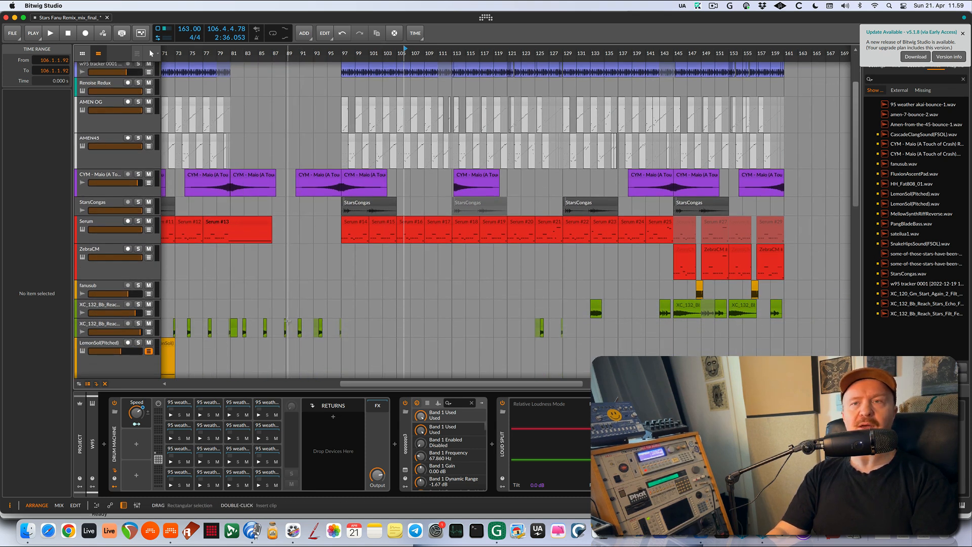
{"action": "key", "text": "m"}
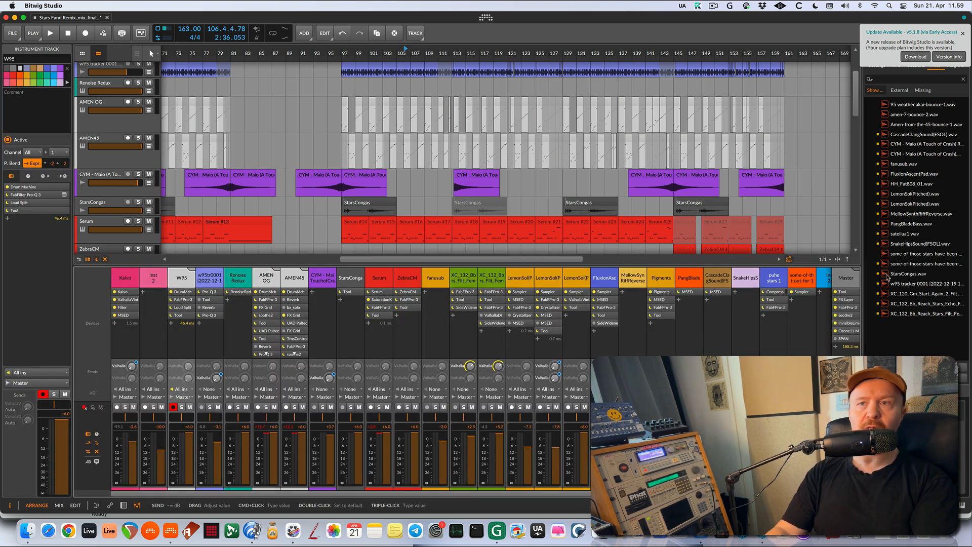
{"action": "double_click", "coordinate": [182, 364]}
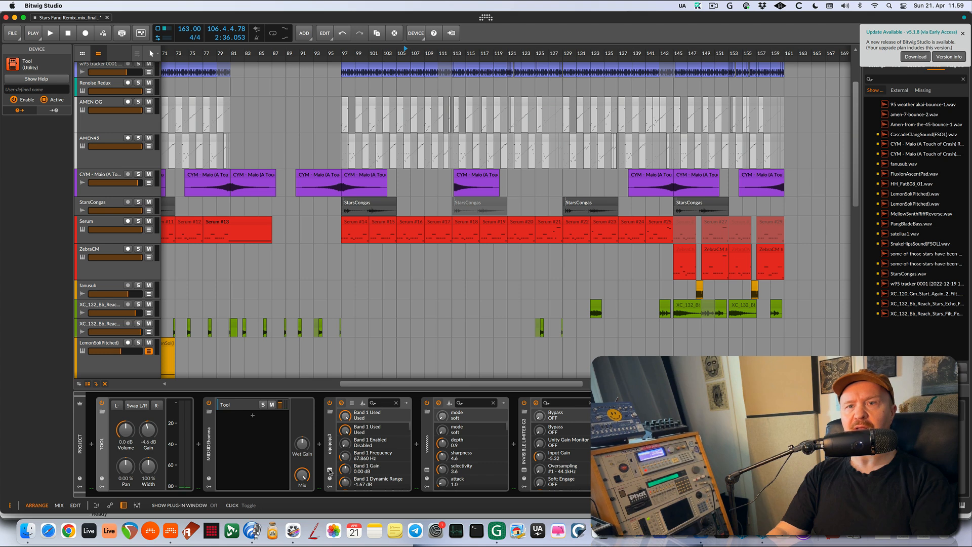
{"action": "left_click", "coordinate": [329, 471]}
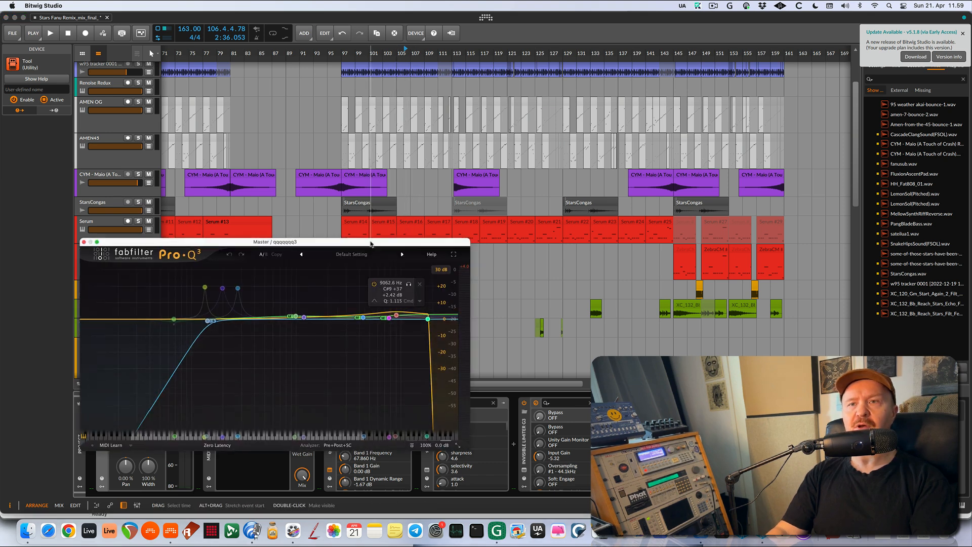
- Move the Pro-Q 3 window up and set its side-channel low cut frequency to 132.02 Hz
{"action": "left_click_drag", "start_coordinate": [263, 242], "coordinate": [257, 205]}
{"action": "left_click", "coordinate": [201, 284]}
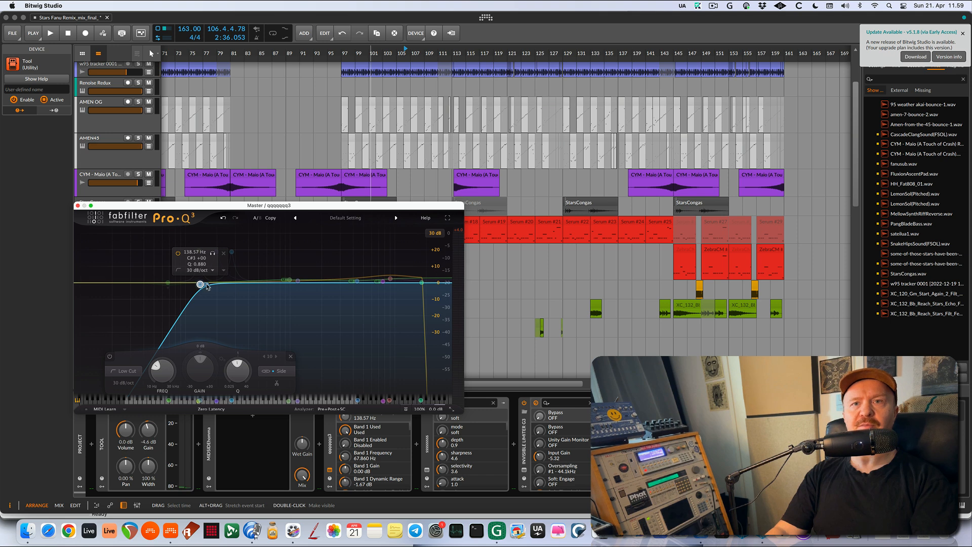
{"action": "left_click_drag", "start_coordinate": [201, 286], "coordinate": [200, 285]}
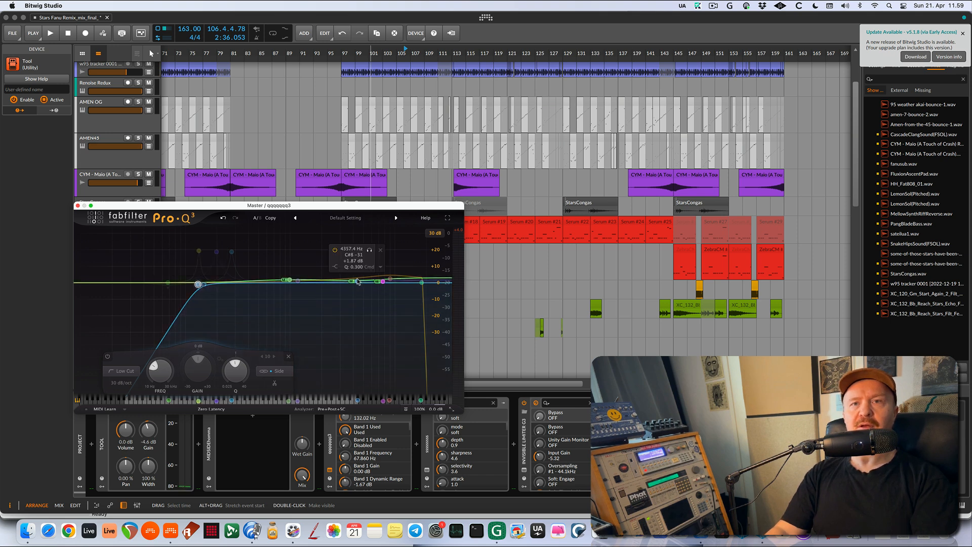
- Audition the 988.14 Hz mid-channel bell band soloed in Pro-Q 3, then unsolo it and stop playback
{"action": "left_click", "coordinate": [290, 281]}
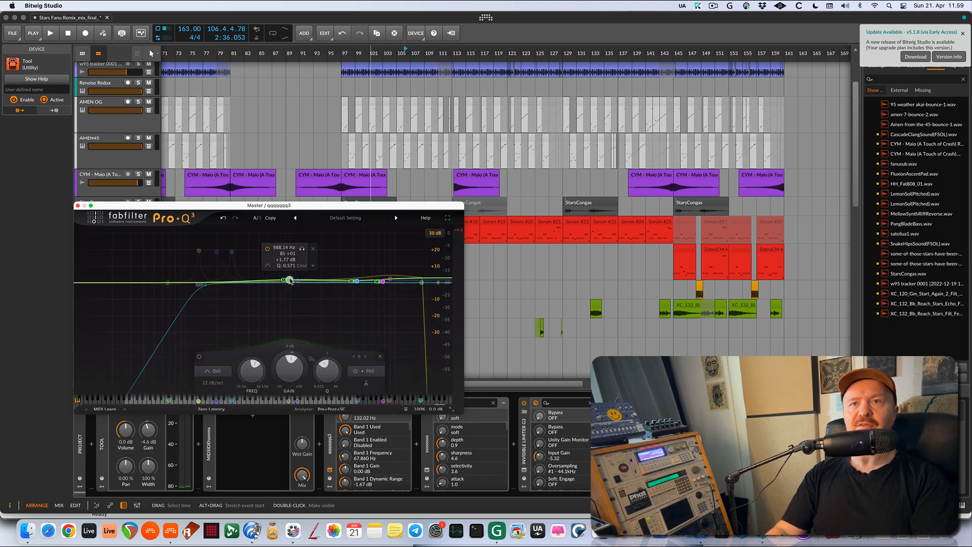
{"action": "left_click", "coordinate": [303, 249]}
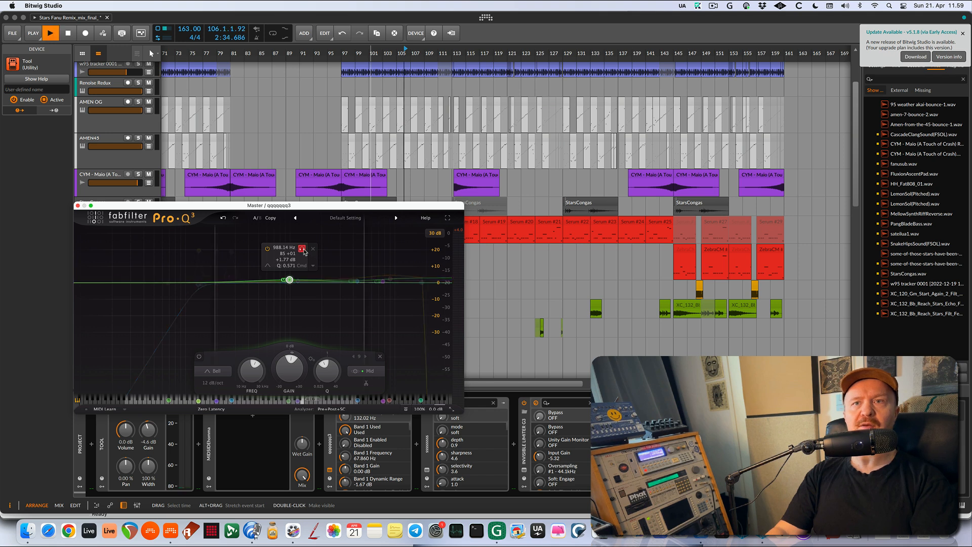
{"action": "key", "text": "space"}
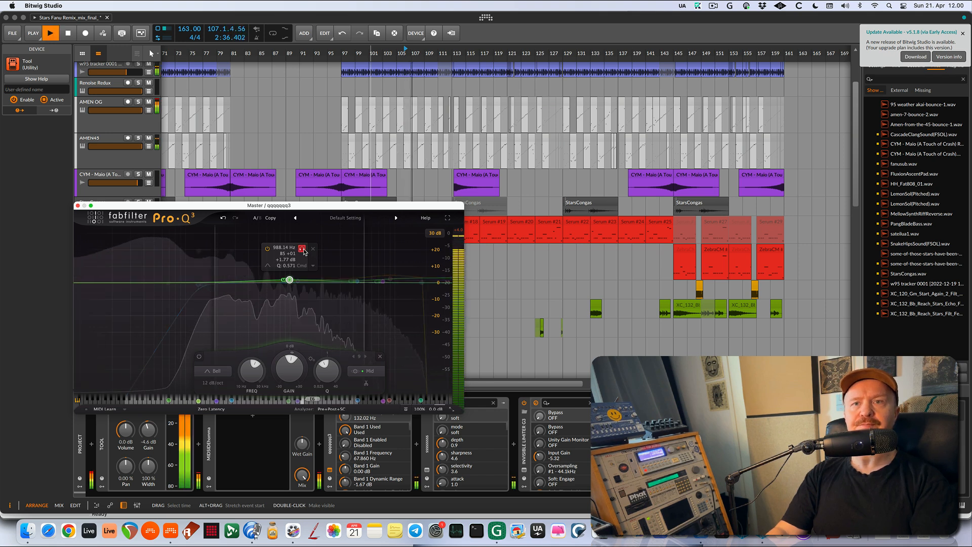
{"action": "left_click", "coordinate": [303, 250]}
{"action": "key", "text": "space"}
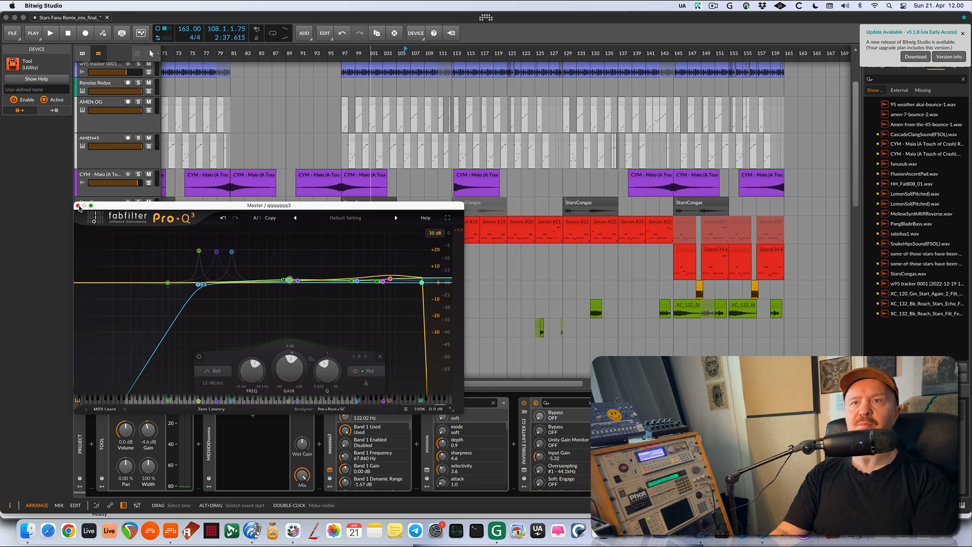
- Play the drop from bar 106 and open the SPAN analyzer on the Master track to examine the spectrum
{"action": "key", "text": "space"}
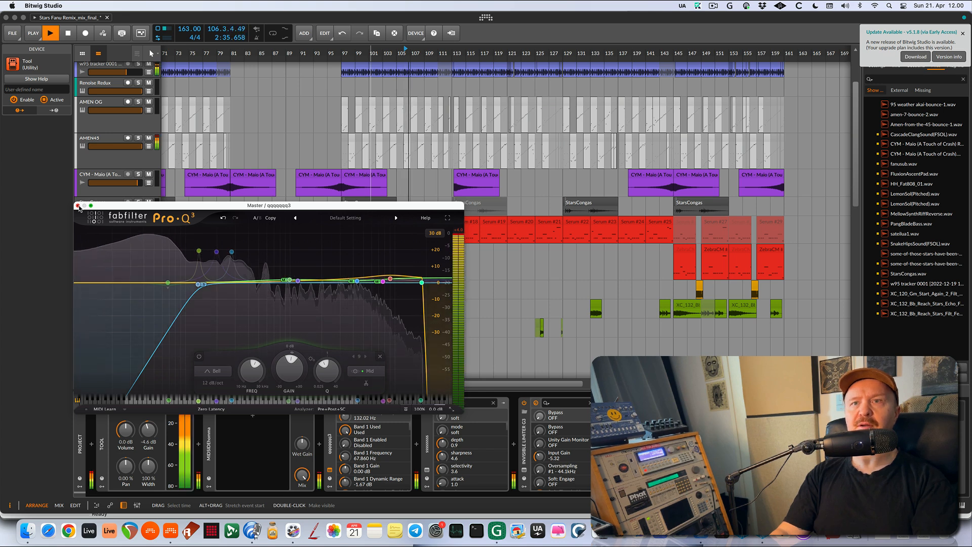
{"action": "left_click", "coordinate": [621, 470]}
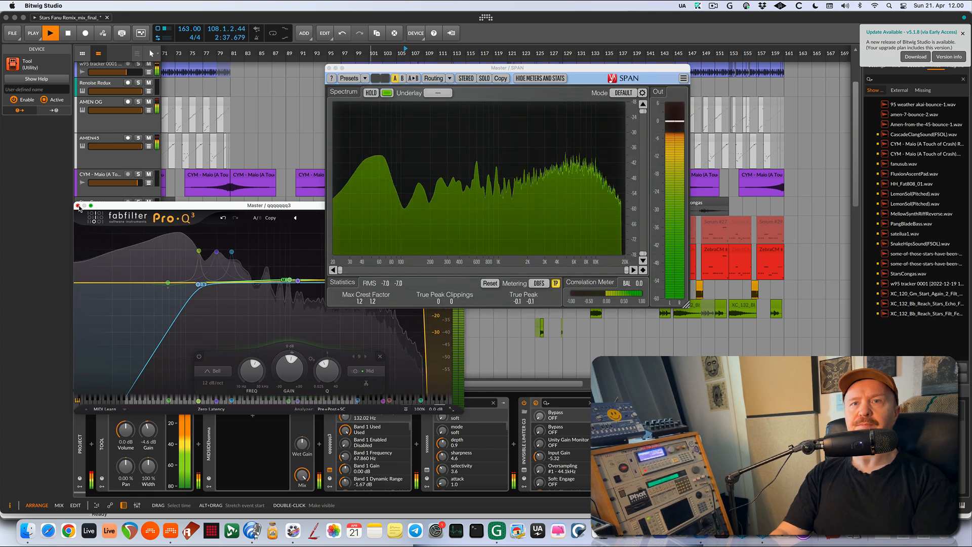
- Move the SPAN window aside to view the spectrum, stop playback and close the analyzer
{"action": "left_click_drag", "start_coordinate": [486, 68], "coordinate": [308, 67]}
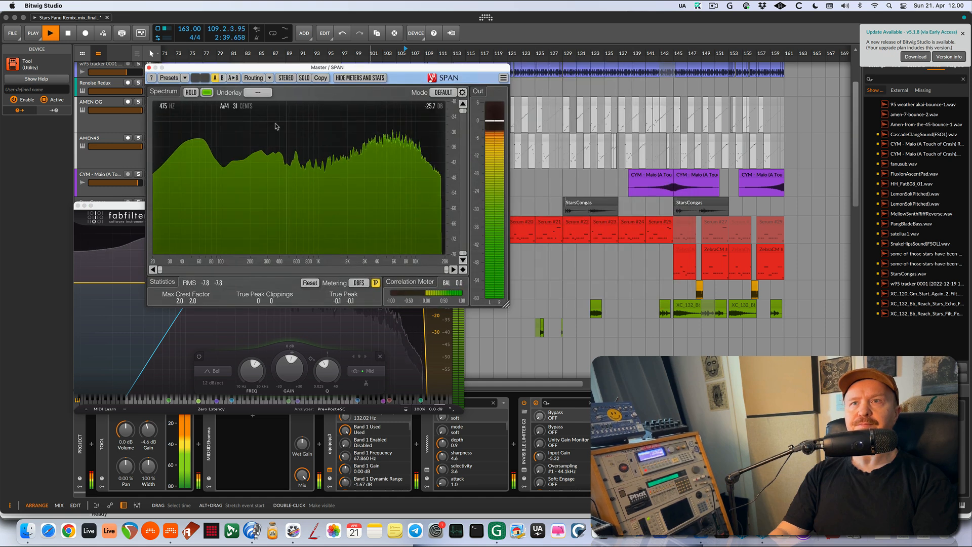
{"action": "key", "text": "space"}
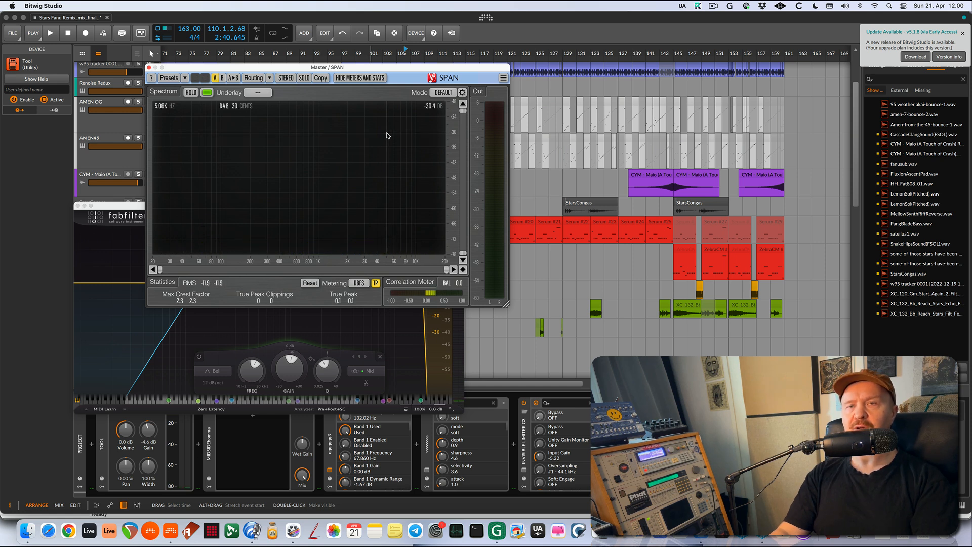
{"action": "left_click", "coordinate": [149, 67]}
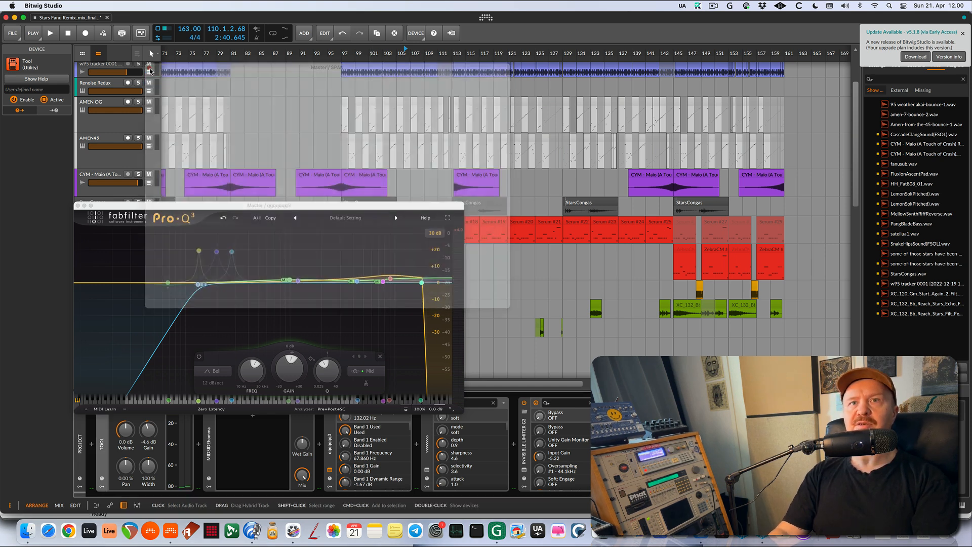
- Select the group of high-frequency boost bands in Pro-Q 3 and compare them bypassed and enabled while the drop plays, ending with playback stopped
{"action": "left_click", "coordinate": [383, 281]}
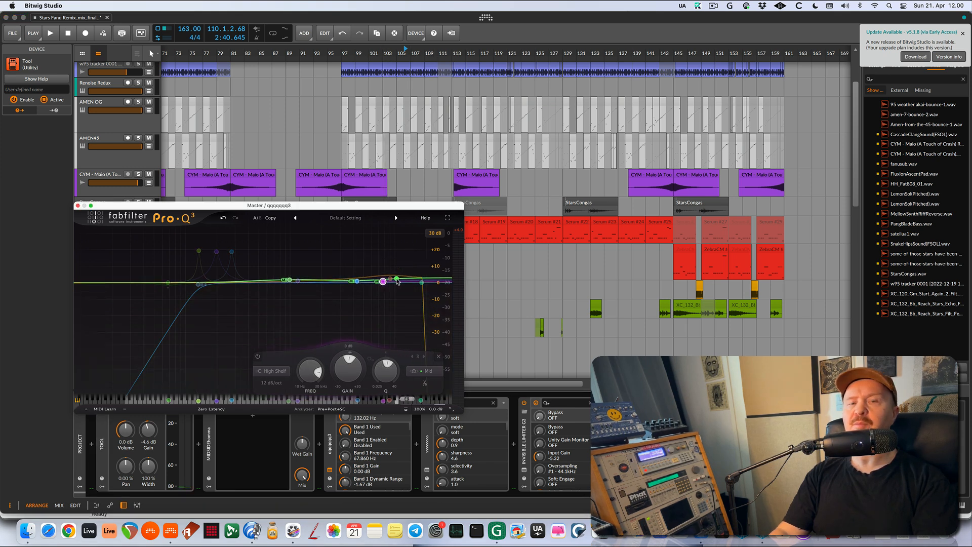
{"action": "mouse_move", "coordinate": [390, 279]}
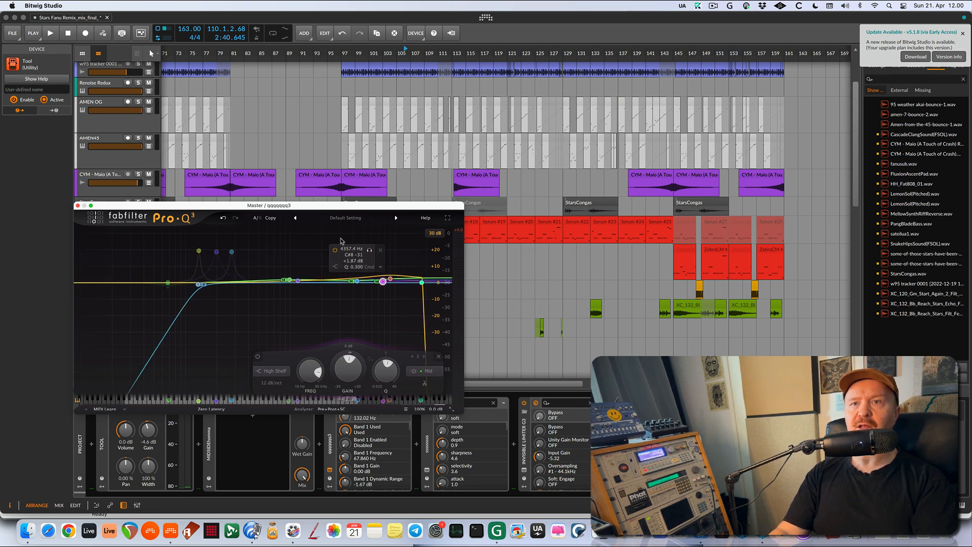
{"action": "left_click_drag", "start_coordinate": [339, 240], "coordinate": [413, 326]}
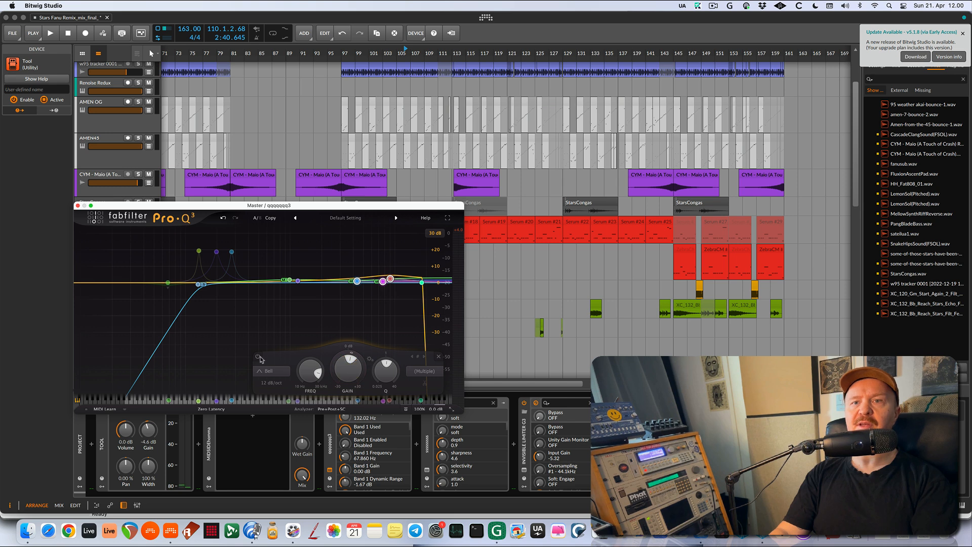
{"action": "key", "text": "space"}
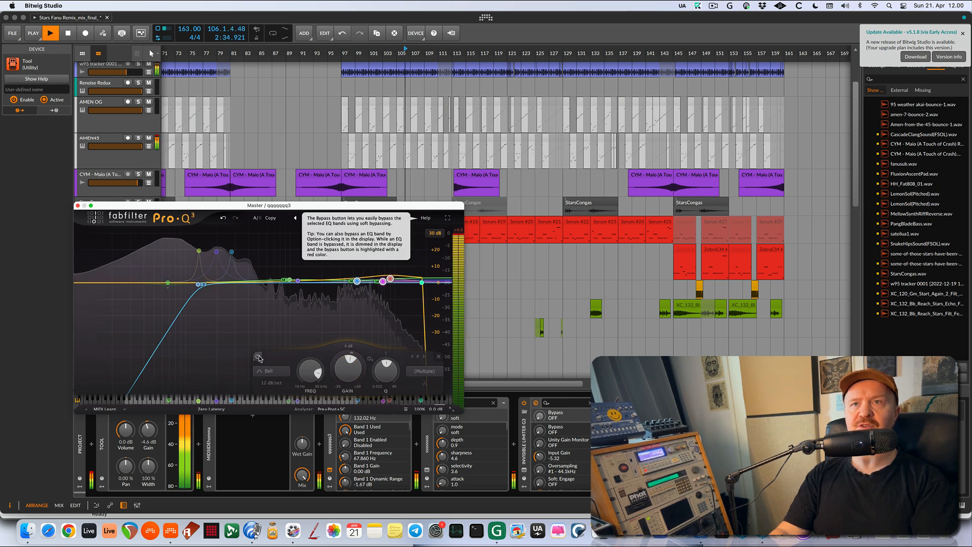
{"action": "left_click", "coordinate": [259, 357]}
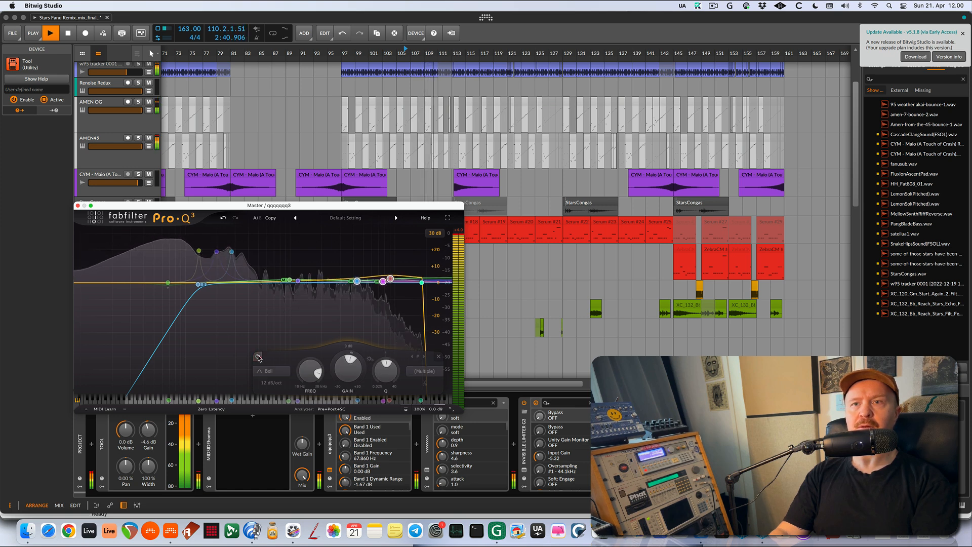
{"action": "key", "text": "space"}
{"action": "left_click", "coordinate": [258, 358]}
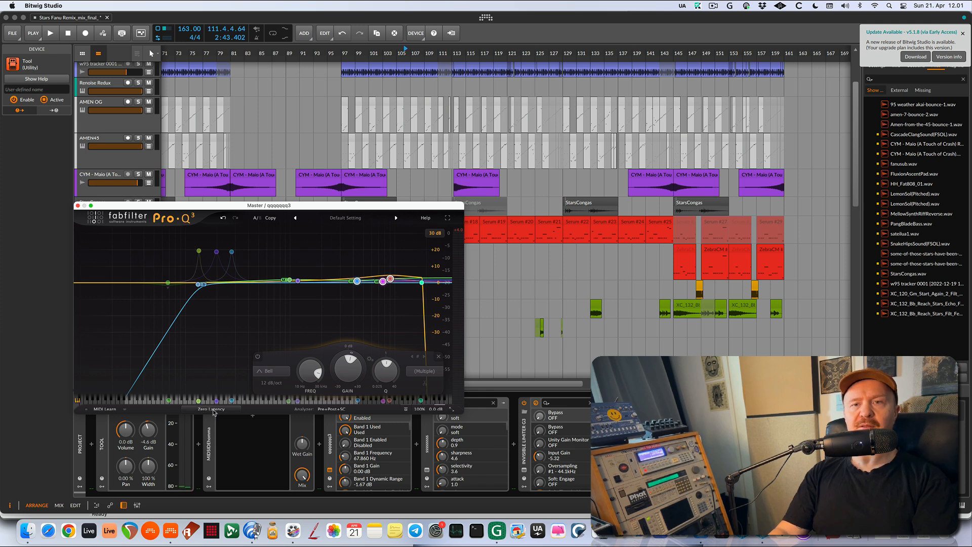
- Check the processing mode options in Pro-Q 3 and close its window
{"action": "mouse_move", "coordinate": [214, 412]}
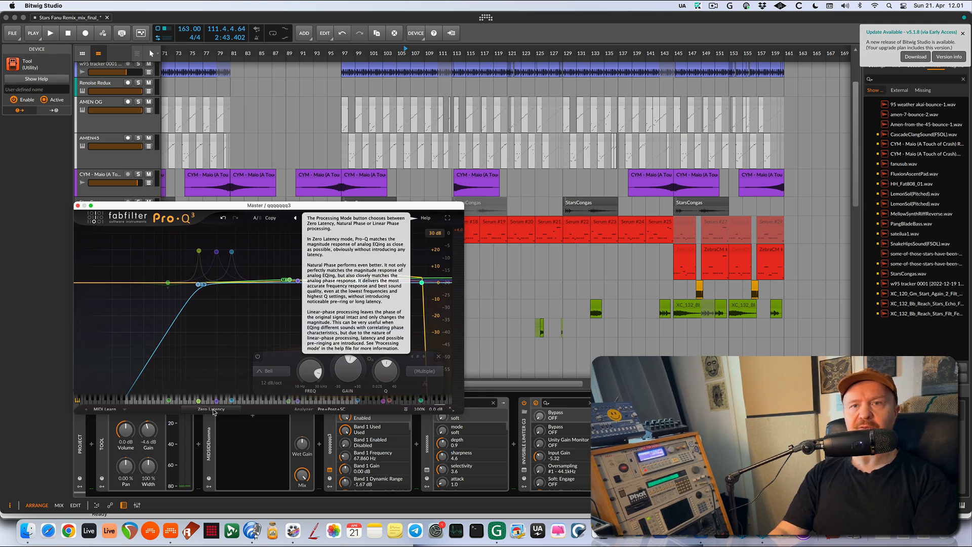
{"action": "left_click", "coordinate": [214, 410]}
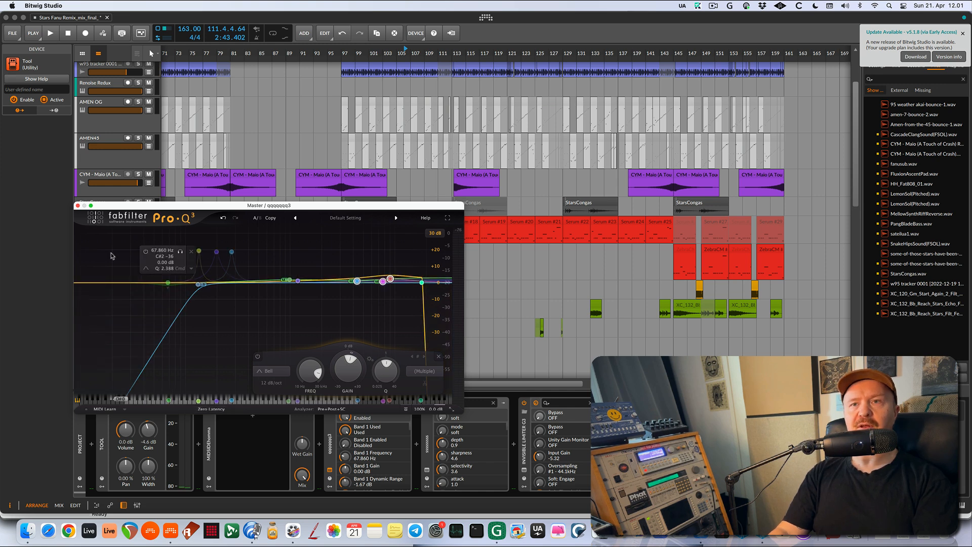
{"action": "left_click", "coordinate": [77, 205]}
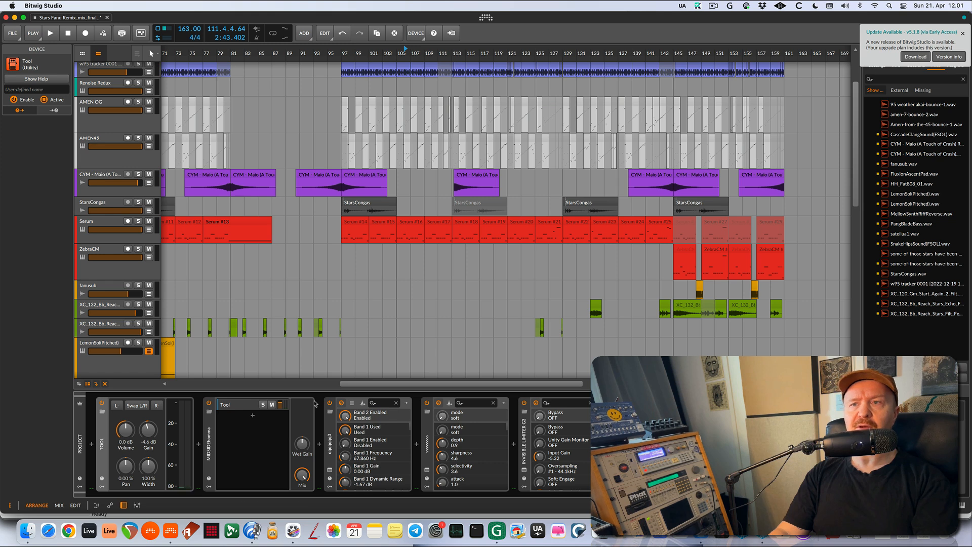
- Open the Invisible Limiter G3 and Ozone 11 Maximizer windows from the Master track and arrange them so both meters are visible during playback
{"action": "left_click", "coordinate": [525, 473]}
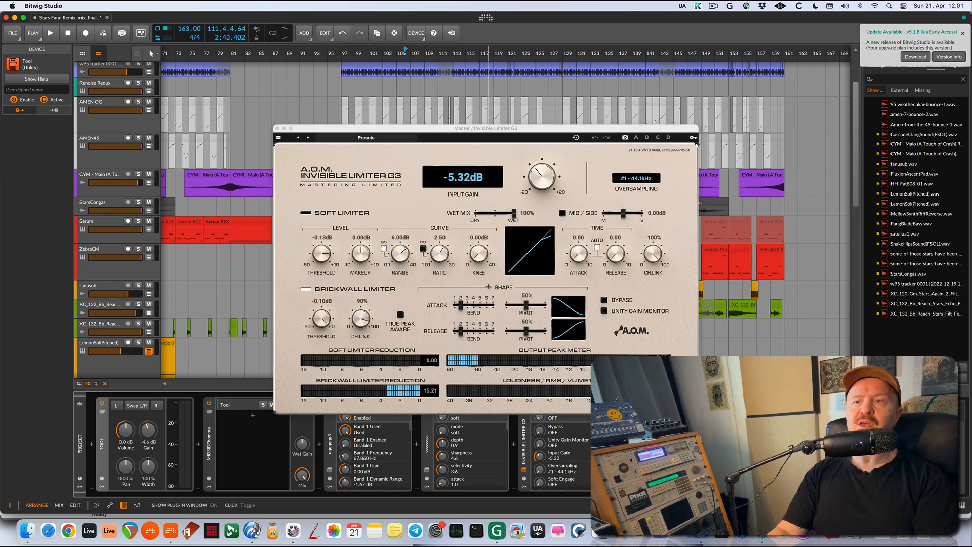
{"action": "left_click_drag", "start_coordinate": [456, 172], "coordinate": [373, 309]}
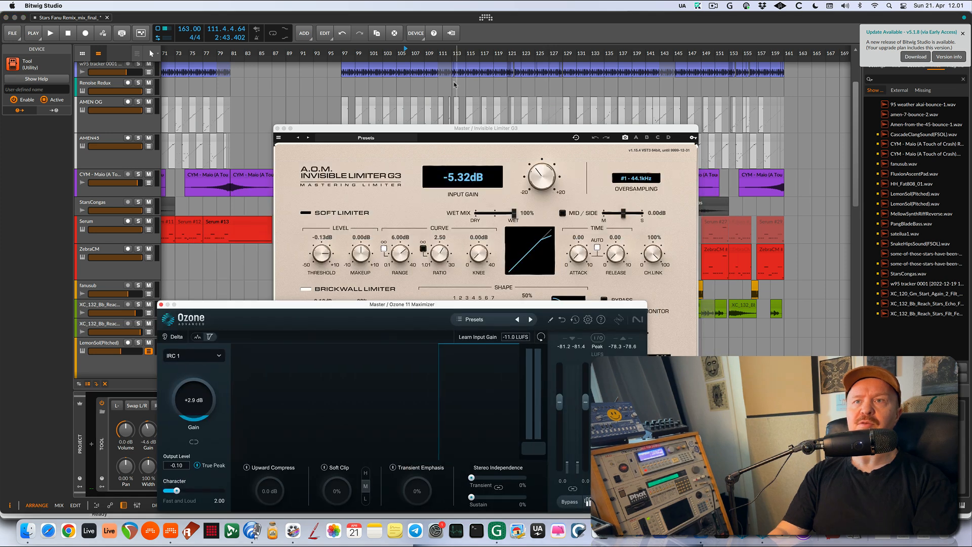
{"action": "left_click_drag", "start_coordinate": [405, 127], "coordinate": [241, 15]}
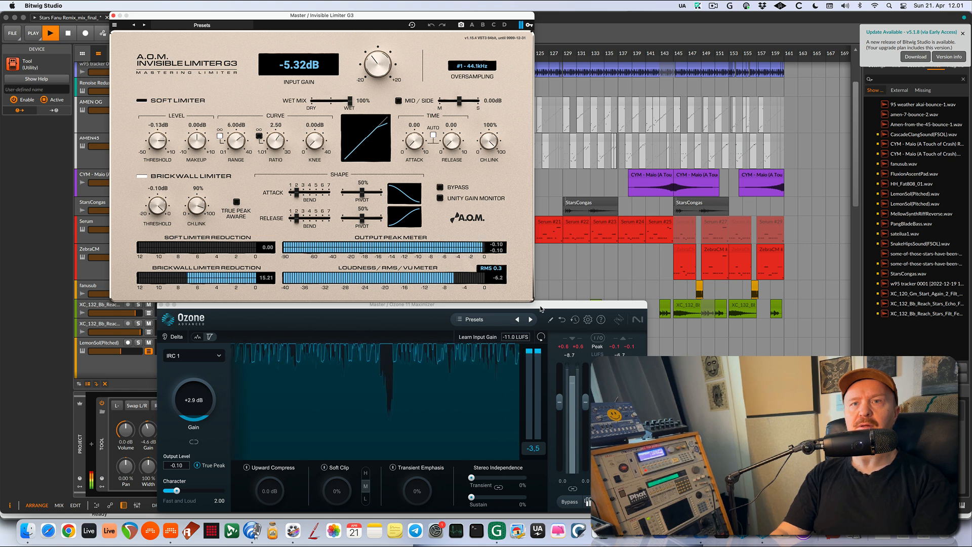
{"action": "left_click_drag", "start_coordinate": [541, 309], "coordinate": [528, 266]}
- Play the drop to examine the brickwall reduction in Invisible Limiter G3, stop playback and close the limiter window
{"action": "left_click", "coordinate": [259, 239]}
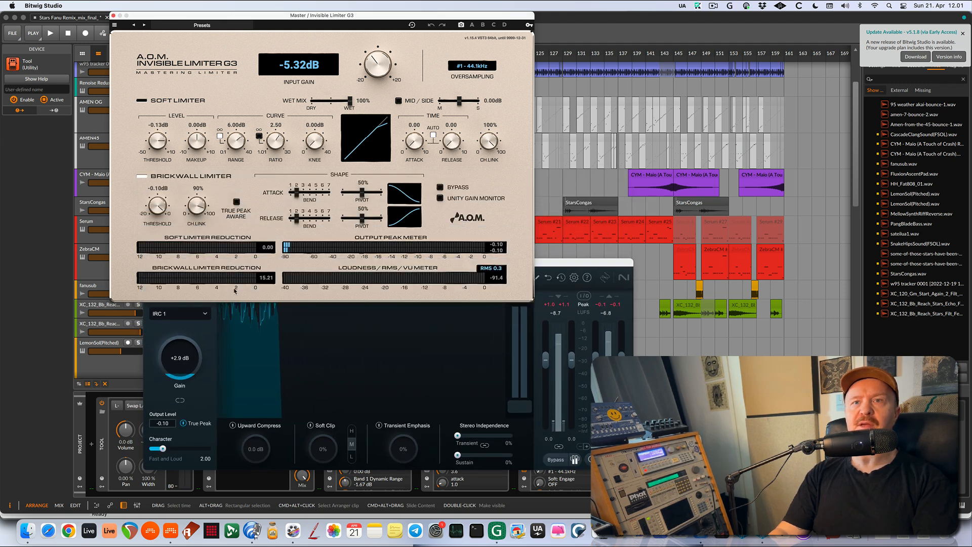
{"action": "key", "text": "space"}
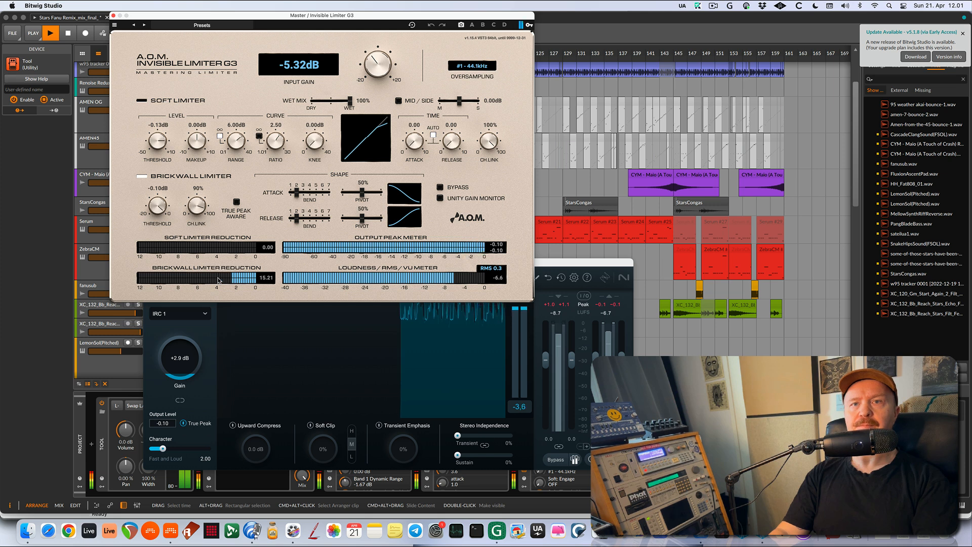
{"action": "key", "text": "space"}
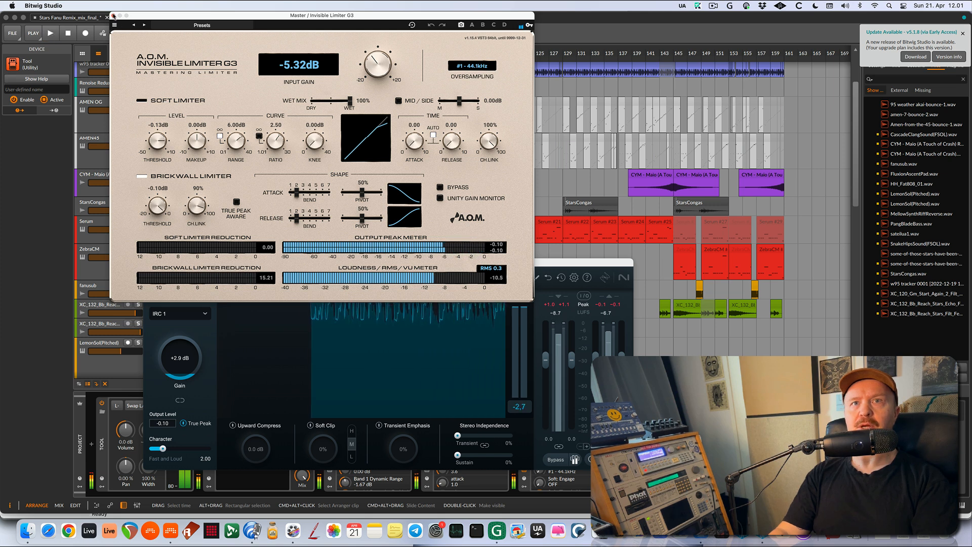
{"action": "left_click", "coordinate": [114, 15]}
- Audition the Ozone 11 Maximizer and change its limiting algorithm to IRC 3 - Crisp
{"action": "key", "text": "space"}
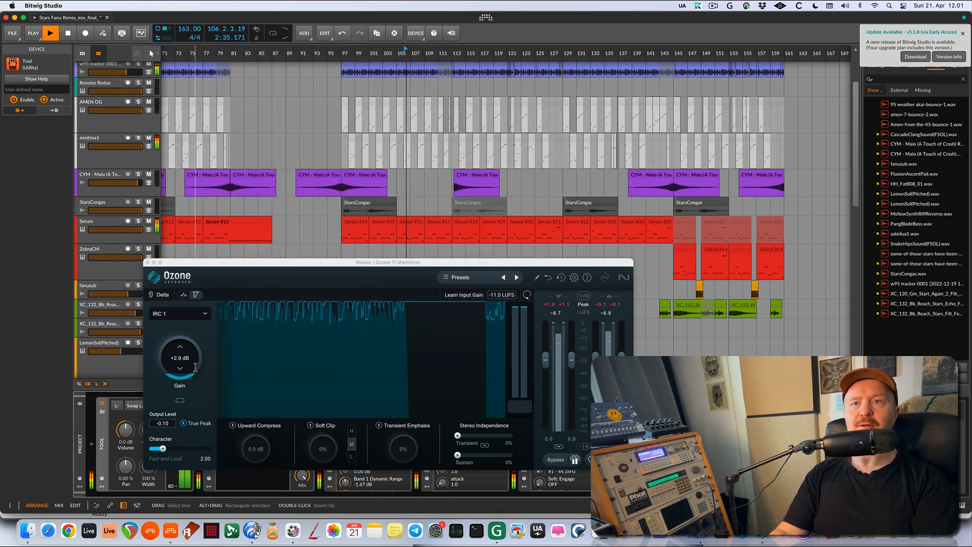
{"action": "key", "text": "space"}
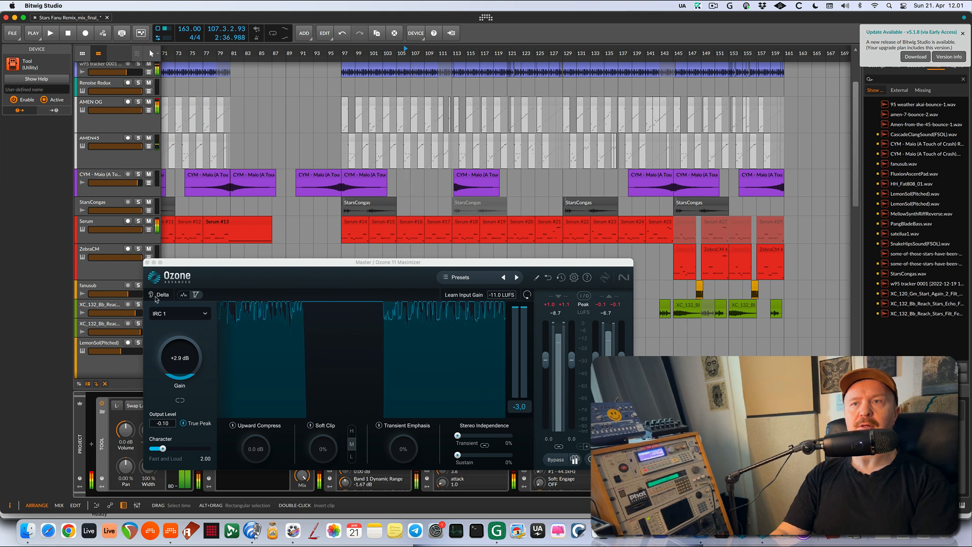
{"action": "left_click", "coordinate": [169, 314]}
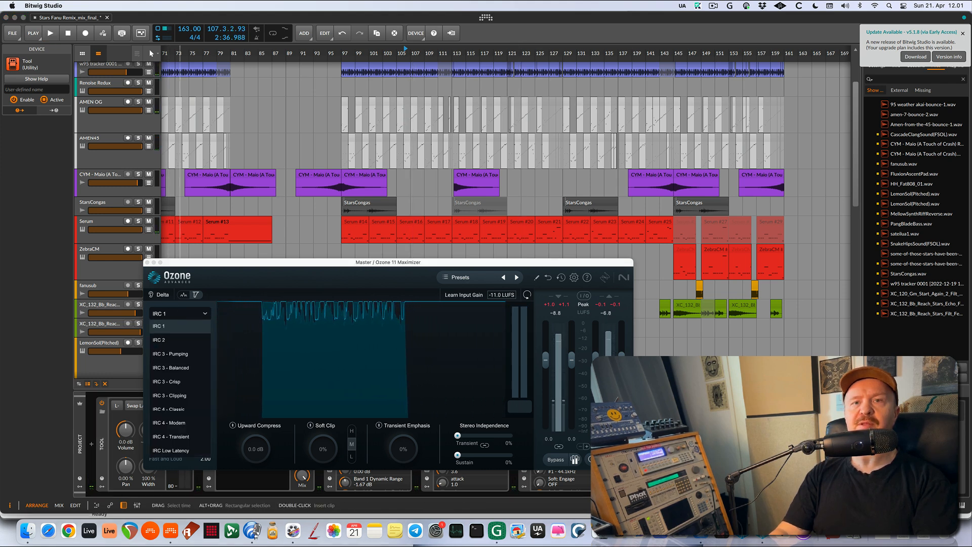
{"action": "left_click", "coordinate": [174, 381]}
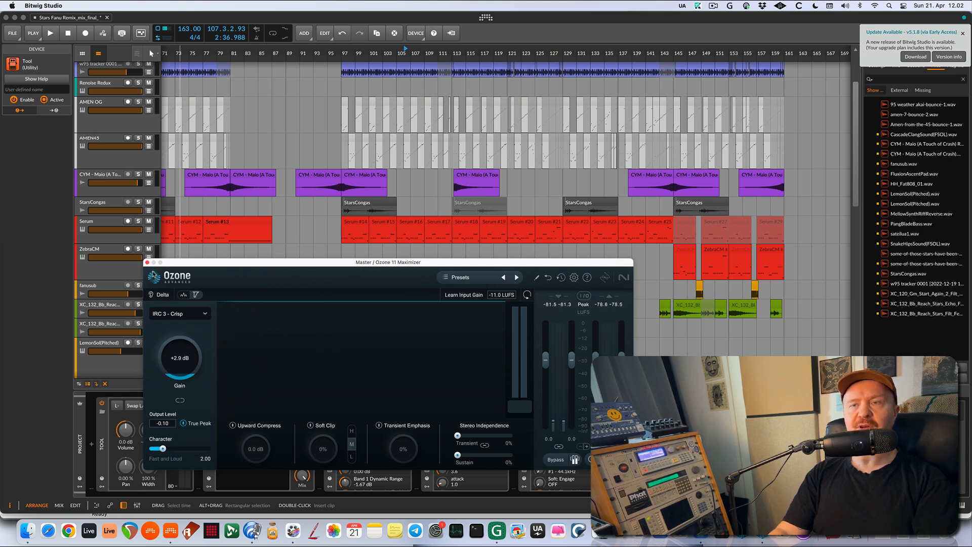
- Listen to the drop through the Maximizer's new algorithm, stop playback and close the Ozone window
{"action": "key", "text": "space"}
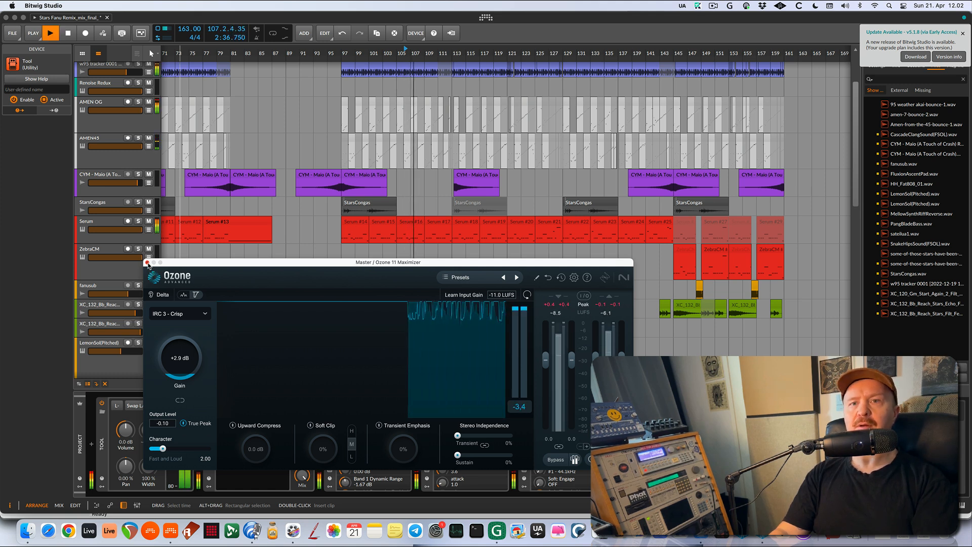
{"action": "key", "text": "space"}
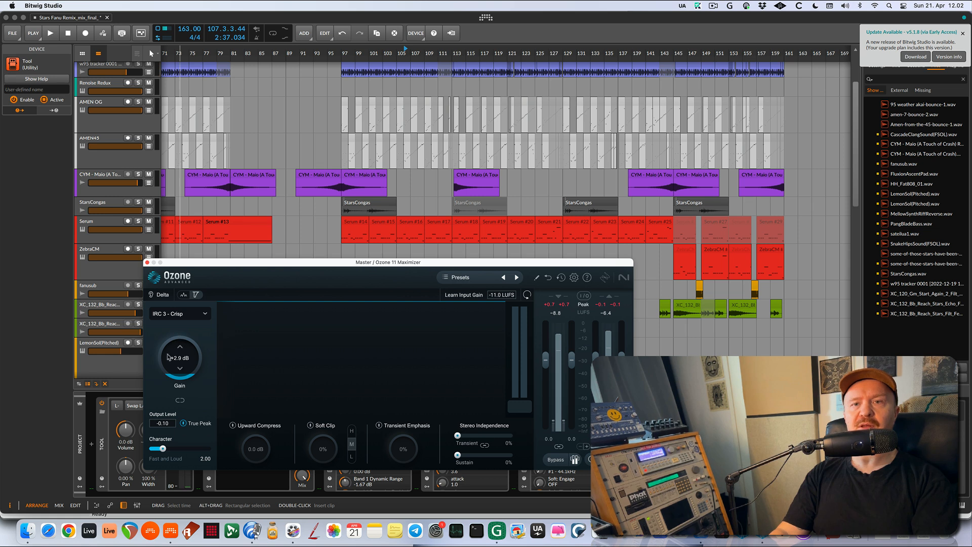
{"action": "left_click", "coordinate": [147, 263]}
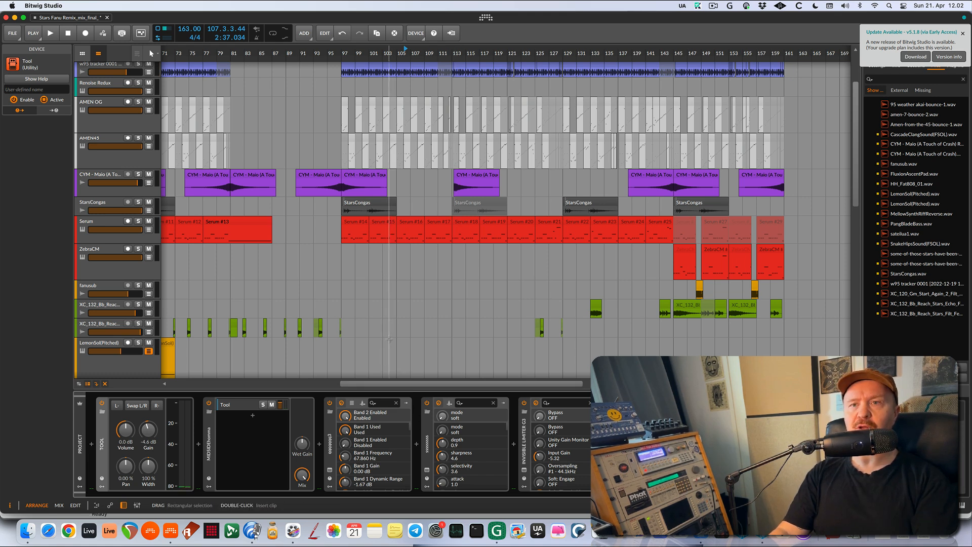
- Switch to TwistedWave to check the Youlean loudness readings of the final mix, and return to Bitwig Studio
{"action": "left_click", "coordinate": [252, 531]}
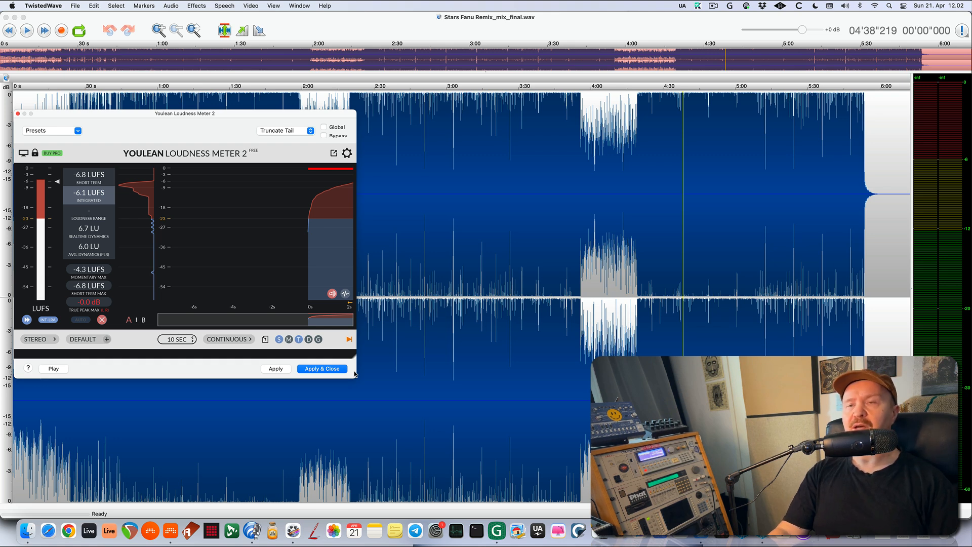
{"action": "key", "text": "super+Tab"}
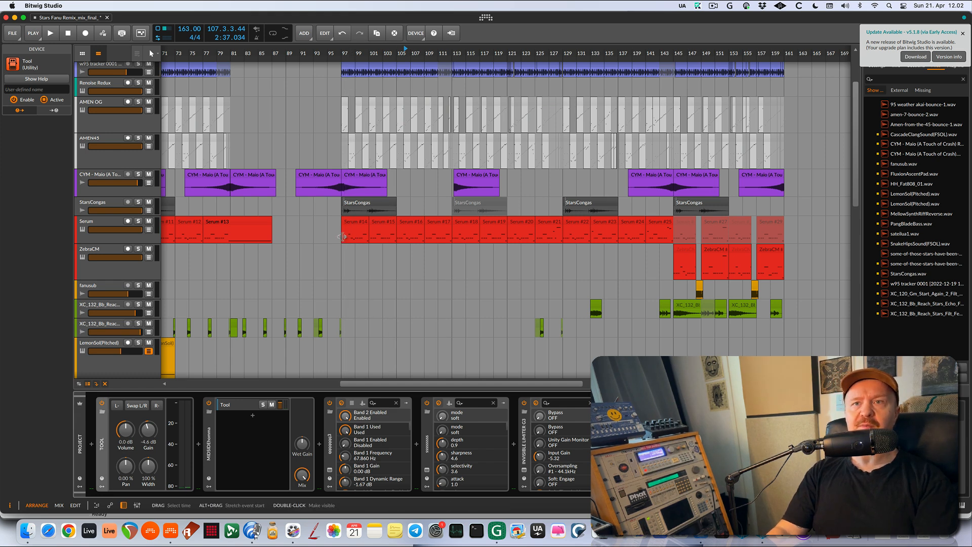
- Examine the arrangement's tracks through the second drop and play from the w95 tracker clip at bar 113
{"action": "scroll", "coordinate": [342, 237], "scroll_direction": "up", "scroll_amount": 5}
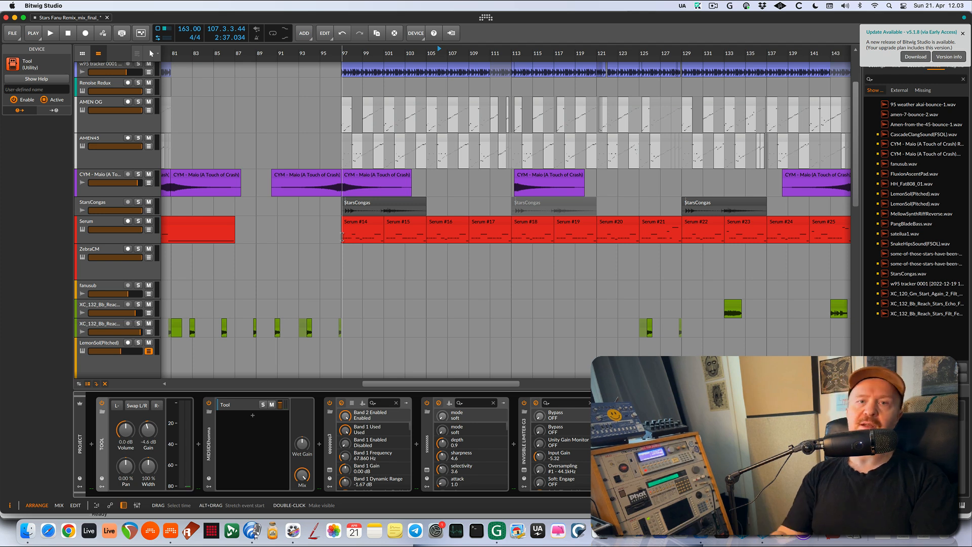
{"action": "scroll", "coordinate": [343, 237], "scroll_direction": "left", "scroll_amount": 3}
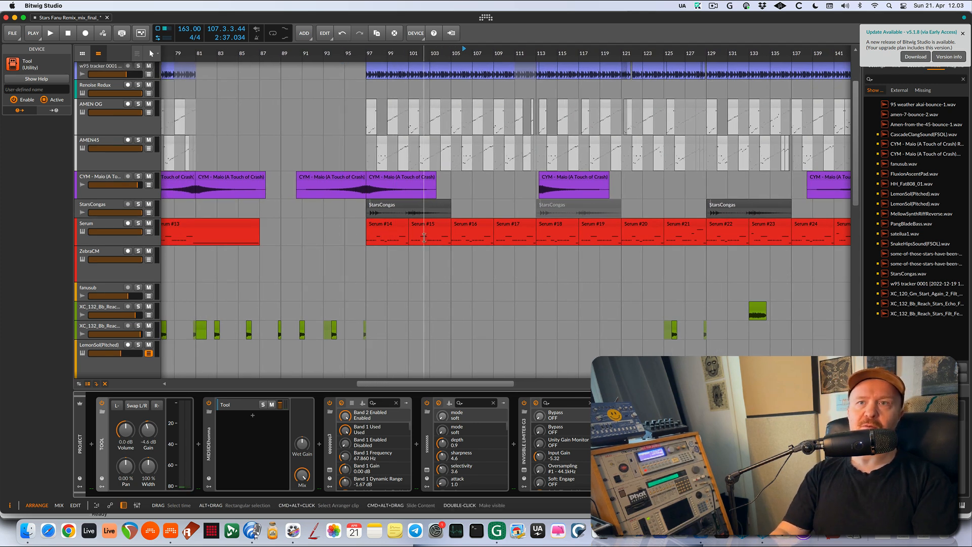
{"action": "scroll", "coordinate": [446, 237], "scroll_direction": "up", "scroll_amount": 2}
{"action": "scroll", "coordinate": [447, 237], "scroll_direction": "down", "scroll_amount": 2}
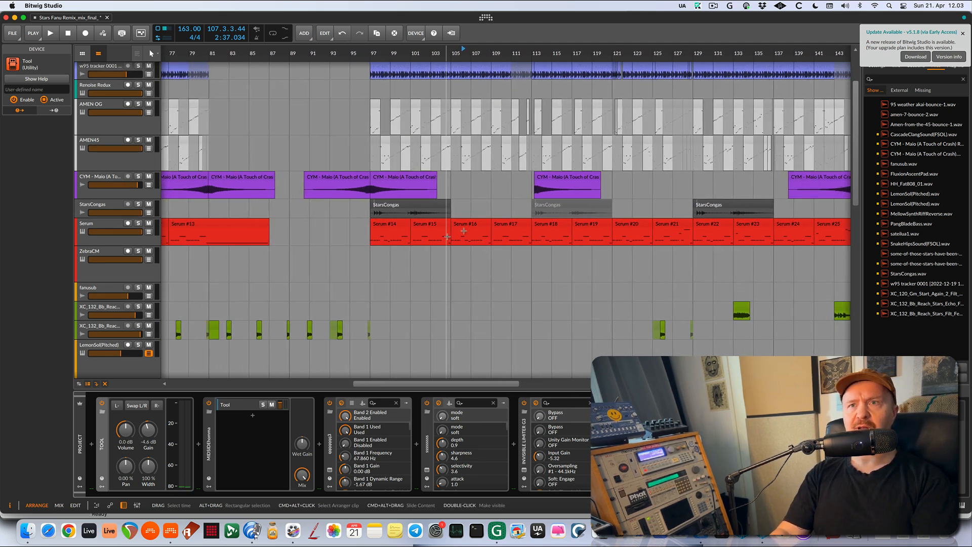
{"action": "scroll", "coordinate": [527, 195], "scroll_direction": "up", "scroll_amount": 3}
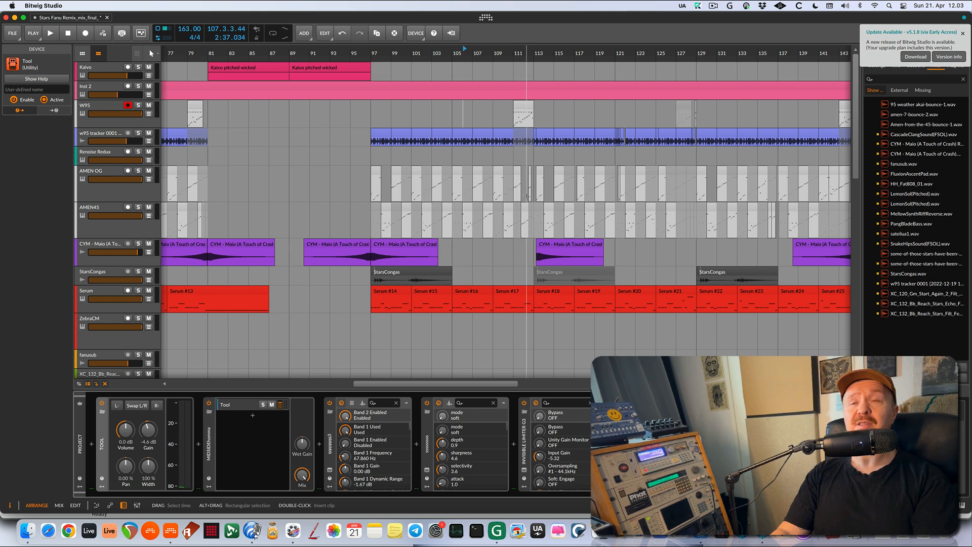
{"action": "scroll", "coordinate": [527, 195], "scroll_direction": "down", "scroll_amount": 3}
{"action": "scroll", "coordinate": [533, 191], "scroll_direction": "down", "scroll_amount": 5}
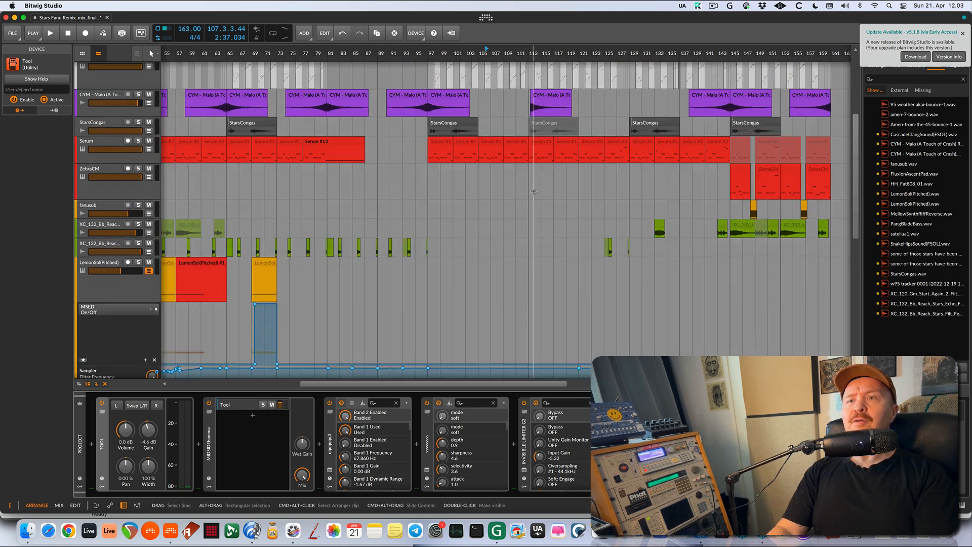
{"action": "scroll", "coordinate": [534, 191], "scroll_direction": "down", "scroll_amount": 6}
{"action": "scroll", "coordinate": [512, 258], "scroll_direction": "down", "scroll_amount": 3}
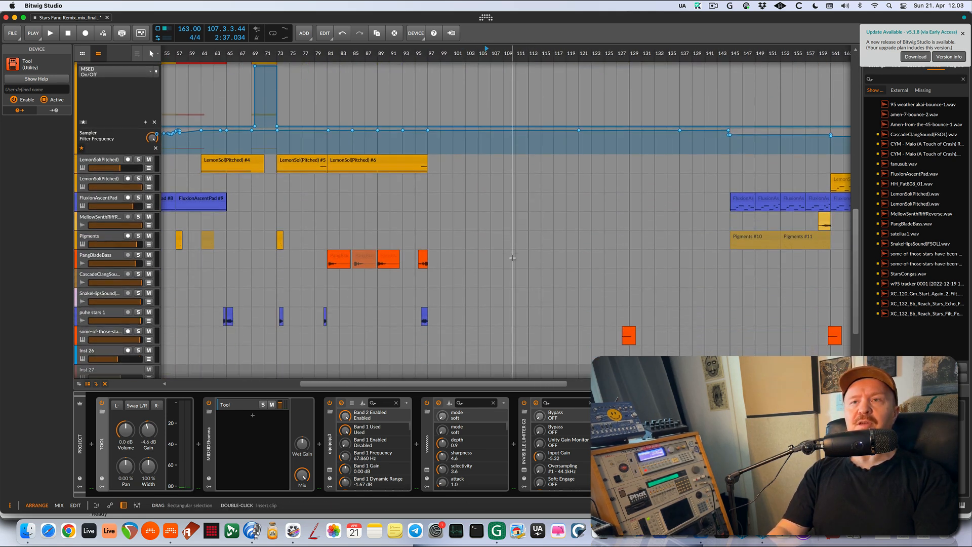
{"action": "scroll", "coordinate": [513, 257], "scroll_direction": "up", "scroll_amount": 12}
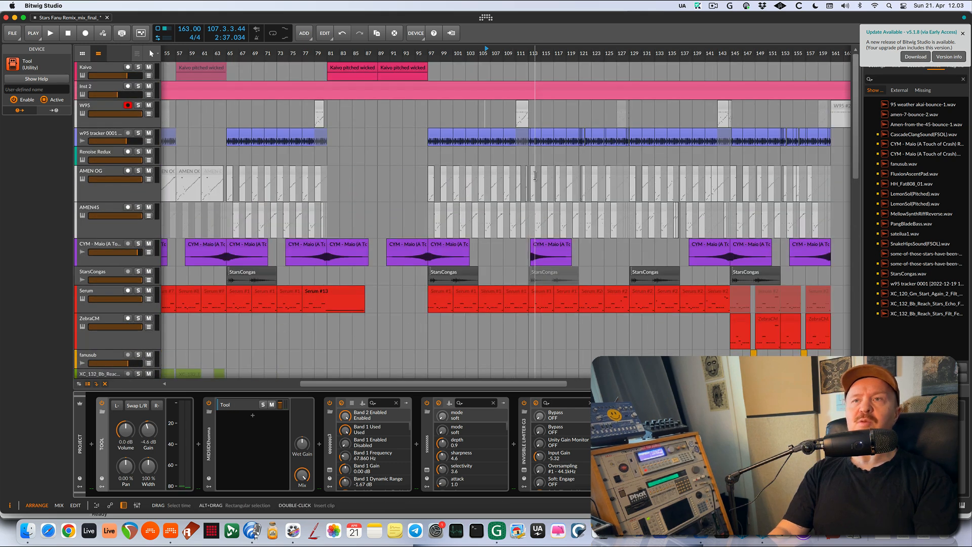
{"action": "left_click", "coordinate": [535, 133]}
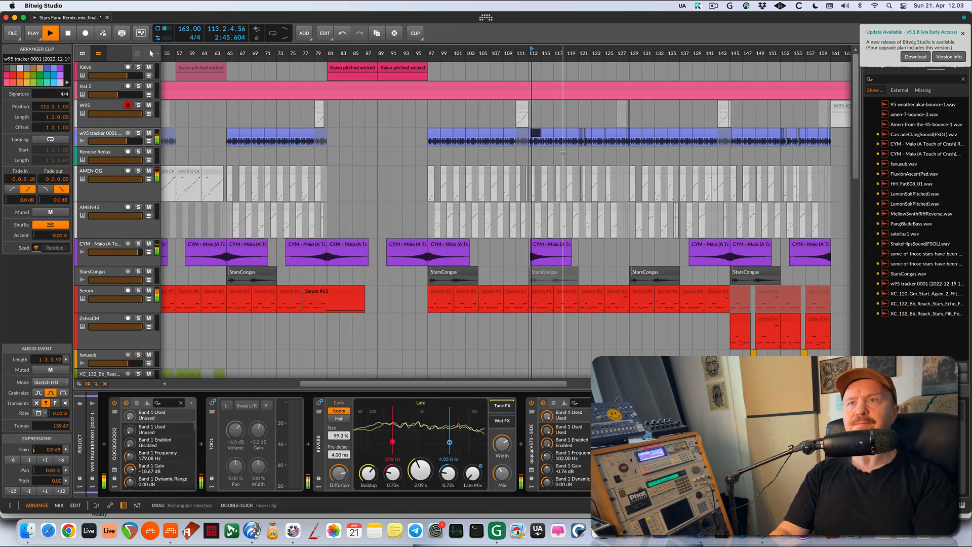
- Audition the second drop from bars 129 and 142, and move the play start to bar 147
{"action": "key", "text": "space"}
{"action": "key", "text": "space"}
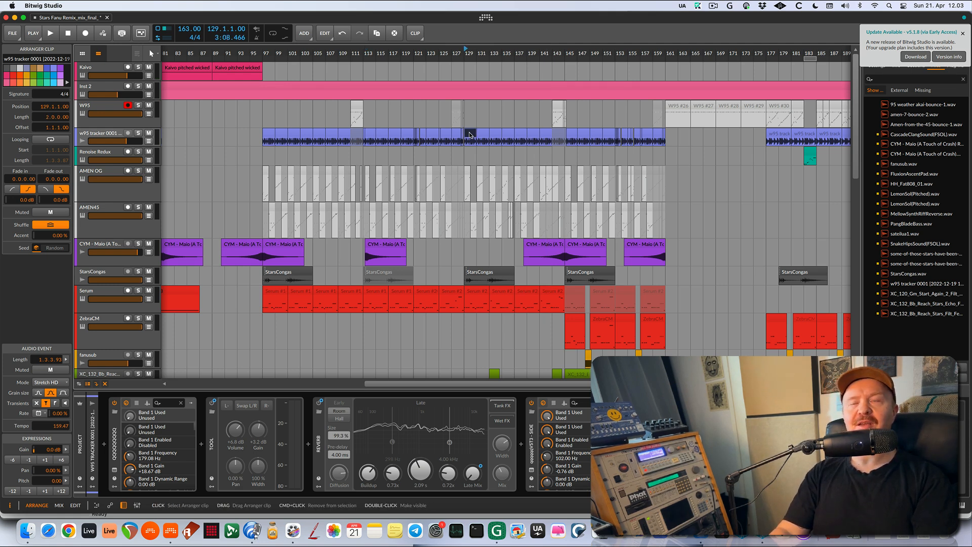
{"action": "left_click", "coordinate": [548, 157]}
{"action": "key", "text": "space"}
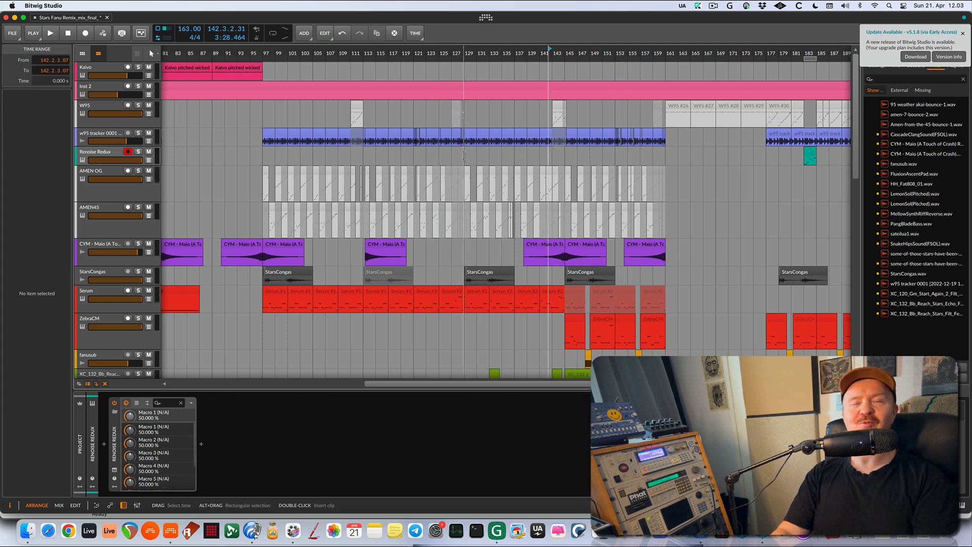
{"action": "left_click", "coordinate": [463, 156]}
{"action": "left_click", "coordinate": [579, 160]}
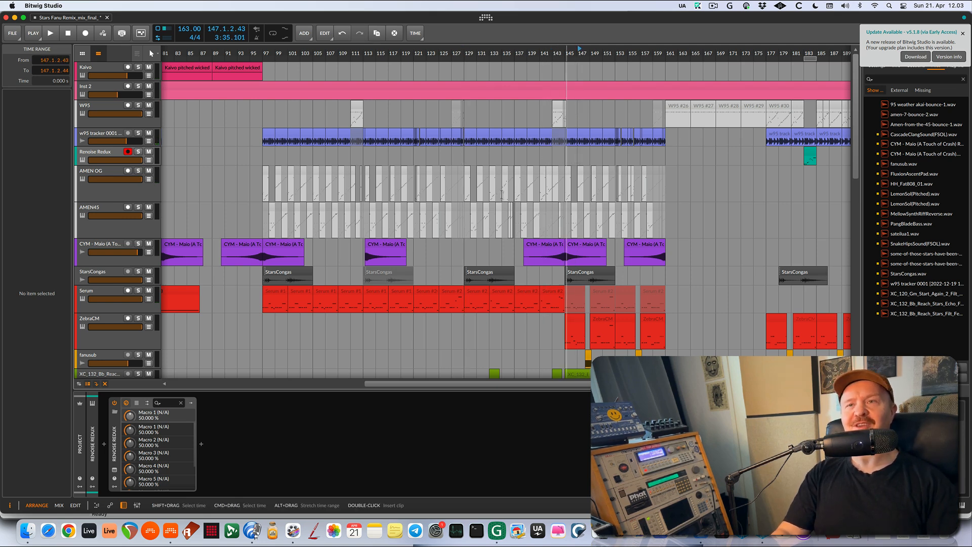
- Survey the whole arrangement's tracks and clips, moving the play start to bar 117 and then bar 129
{"action": "scroll", "coordinate": [479, 329], "scroll_direction": "down", "scroll_amount": 3}
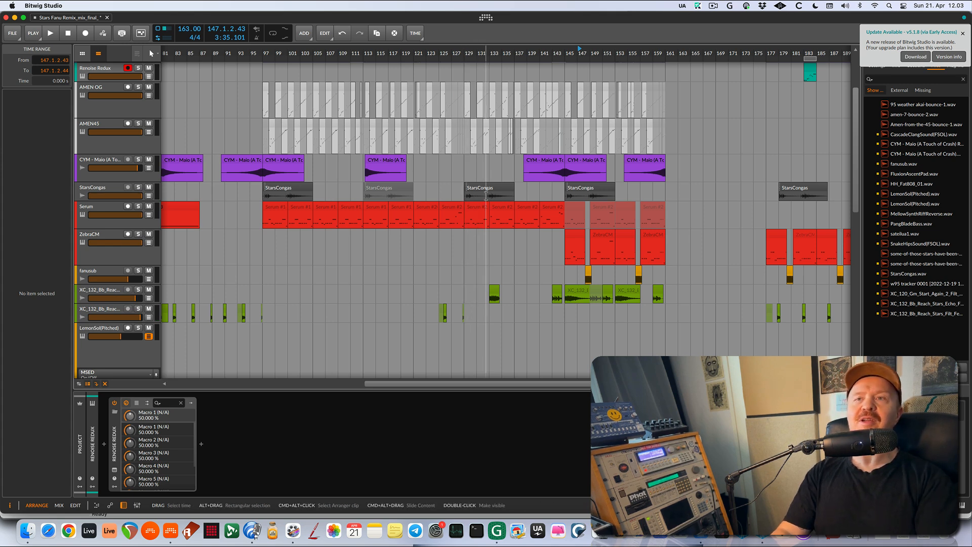
{"action": "scroll", "coordinate": [487, 196], "scroll_direction": "down", "scroll_amount": 8}
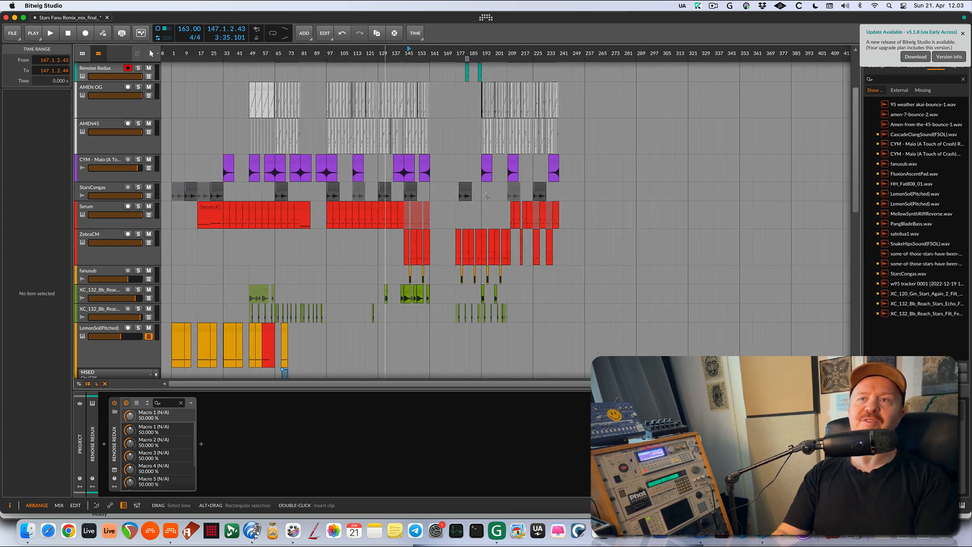
{"action": "scroll", "coordinate": [428, 198], "scroll_direction": "up", "scroll_amount": 3}
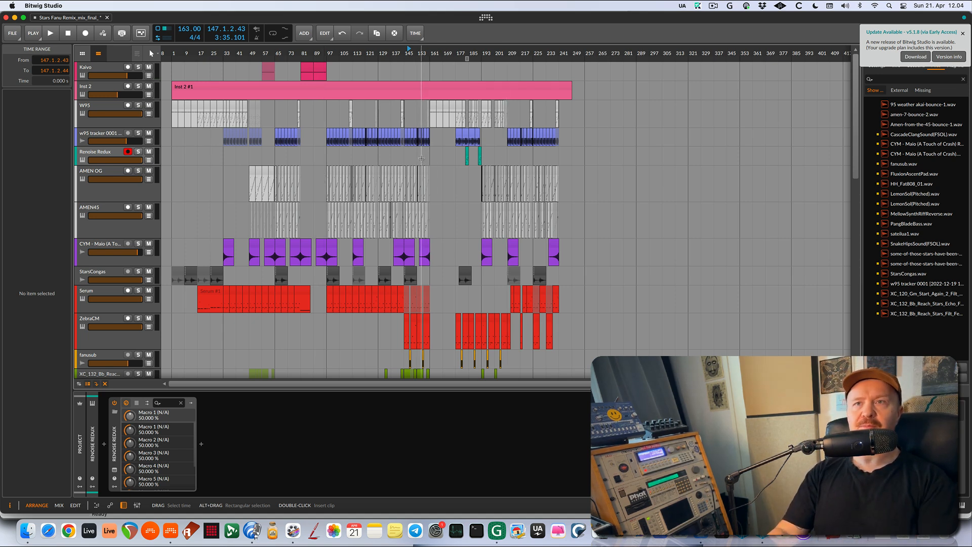
{"action": "scroll", "coordinate": [422, 159], "scroll_direction": "up", "scroll_amount": 2}
{"action": "scroll", "coordinate": [422, 158], "scroll_direction": "up", "scroll_amount": 2}
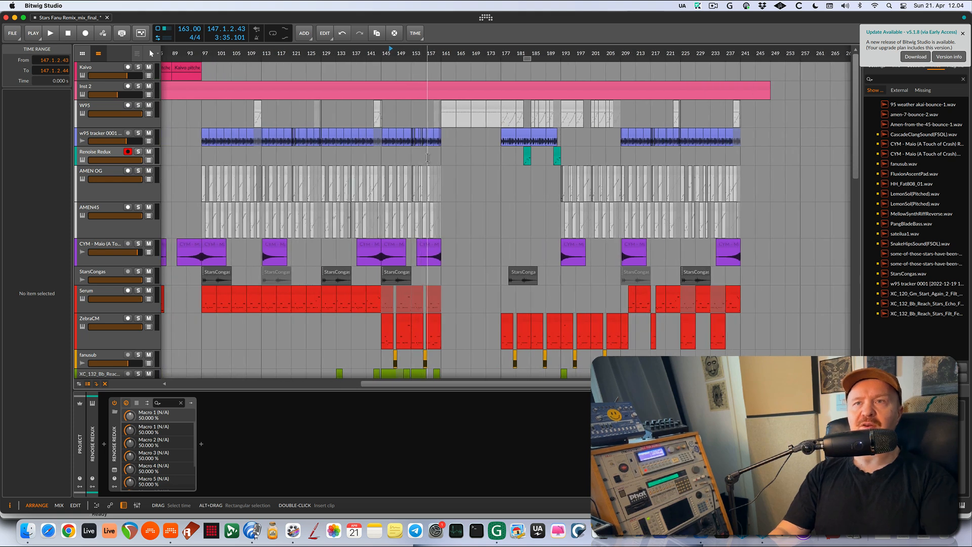
{"action": "scroll", "coordinate": [428, 158], "scroll_direction": "down", "scroll_amount": 3}
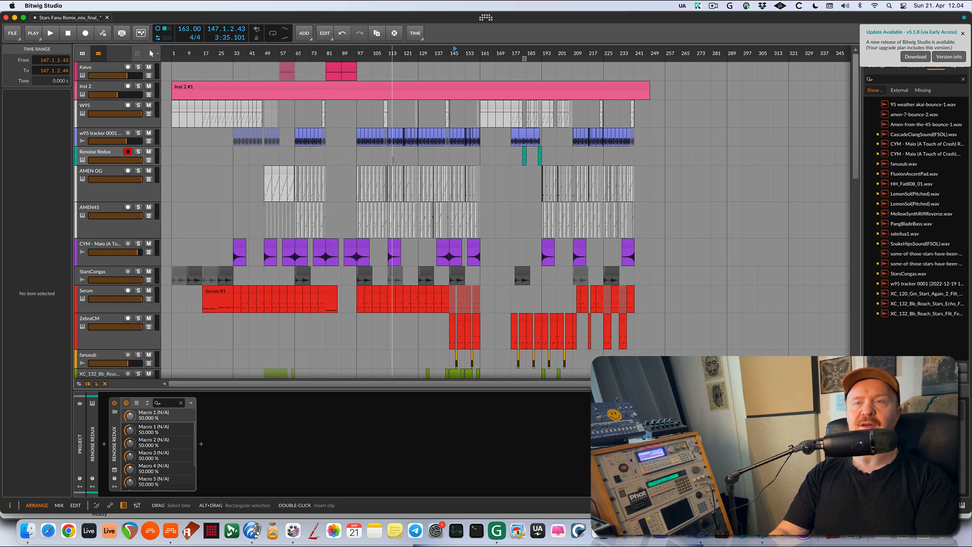
{"action": "left_click", "coordinate": [397, 158]}
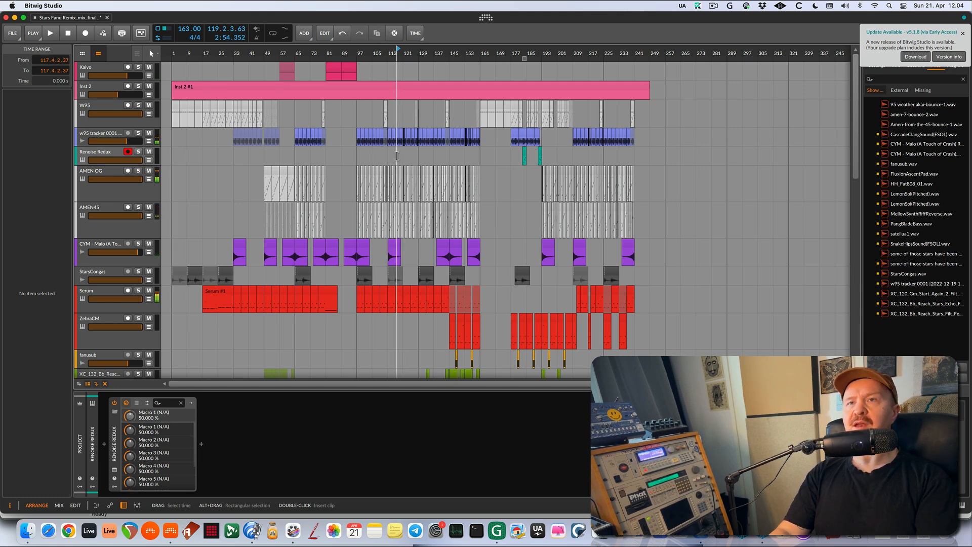
{"action": "left_click", "coordinate": [419, 157]}
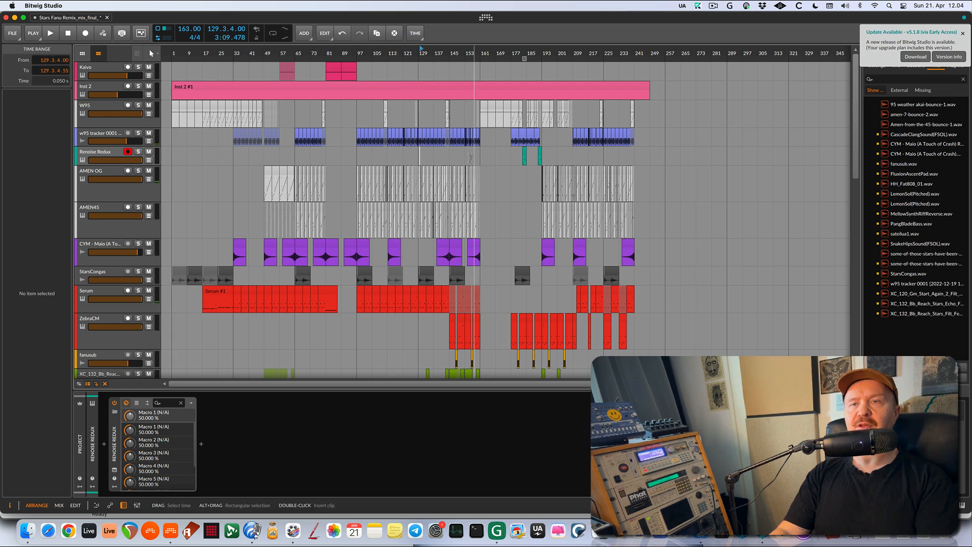
- Audition the second half of the drop from bar 145, starting at the ZebraCM #1 clip
{"action": "left_click", "coordinate": [448, 157]}
{"action": "scroll", "coordinate": [449, 157], "scroll_direction": "up", "scroll_amount": 5}
{"action": "key", "text": "space"}
{"action": "scroll", "coordinate": [450, 157], "scroll_direction": "down", "scroll_amount": 6}
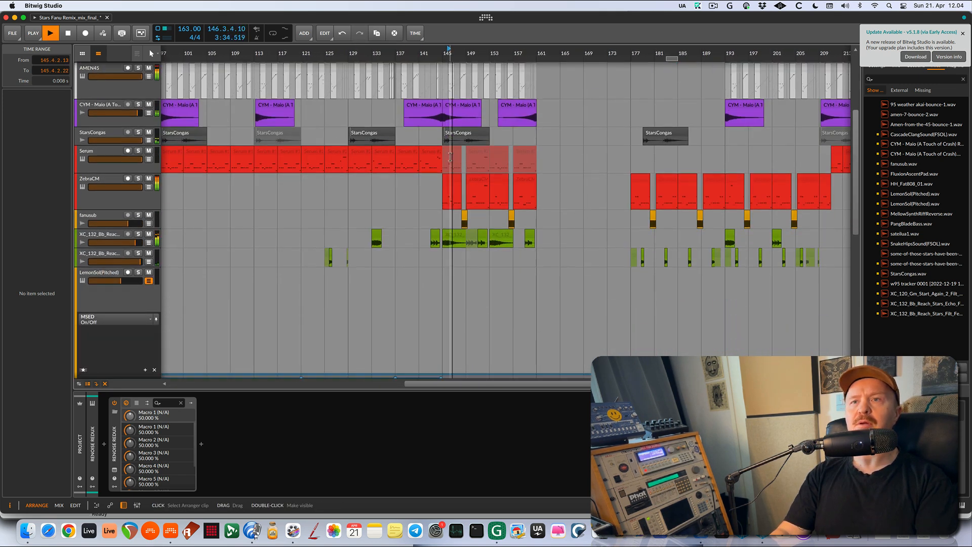
{"action": "scroll", "coordinate": [450, 158], "scroll_direction": "up", "scroll_amount": 3}
{"action": "scroll", "coordinate": [451, 159], "scroll_direction": "up", "scroll_amount": 4}
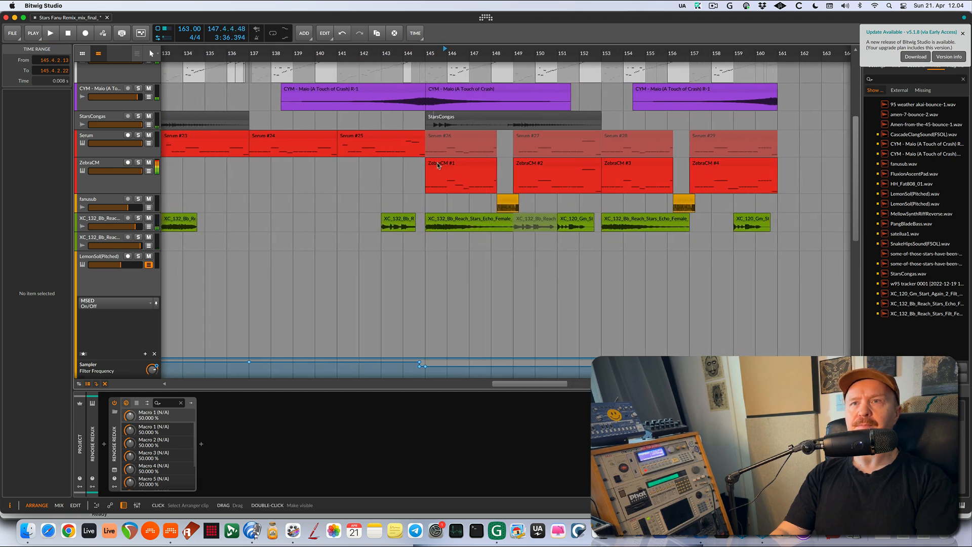
{"action": "left_click", "coordinate": [439, 165]}
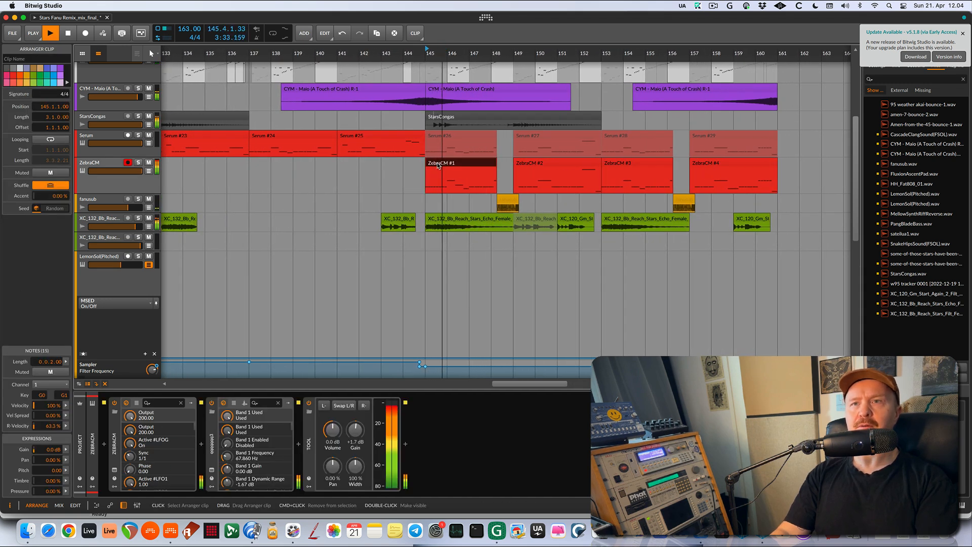
{"action": "key", "text": "space"}
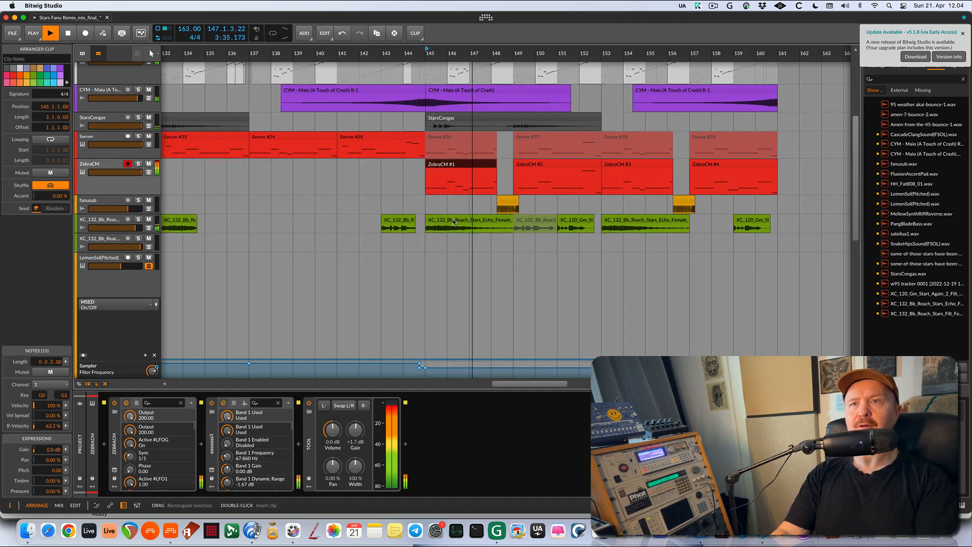
- Select the Stars Echo Female vocal clip at bar 145, make its track taller and listen to that passage
{"action": "left_click", "coordinate": [454, 223]}
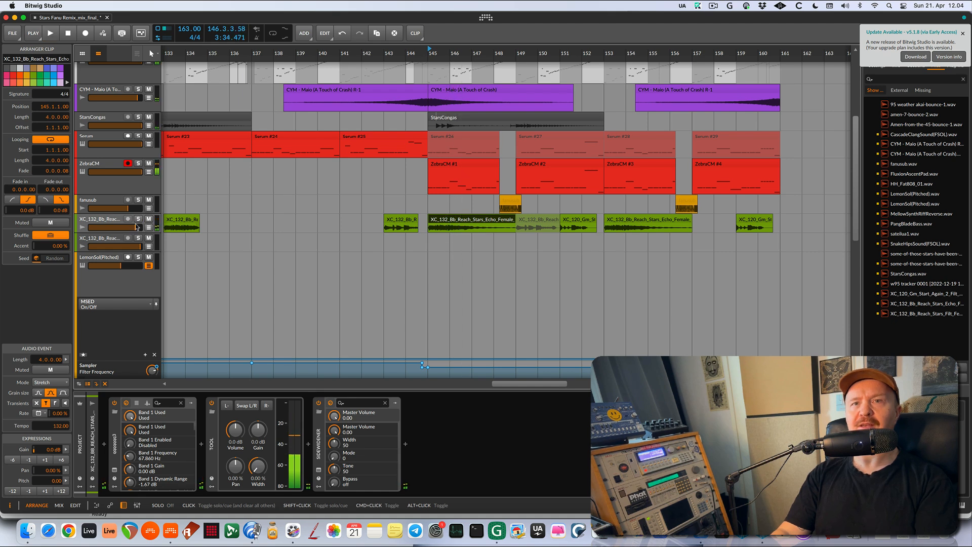
{"action": "left_click_drag", "start_coordinate": [127, 233], "coordinate": [125, 246]}
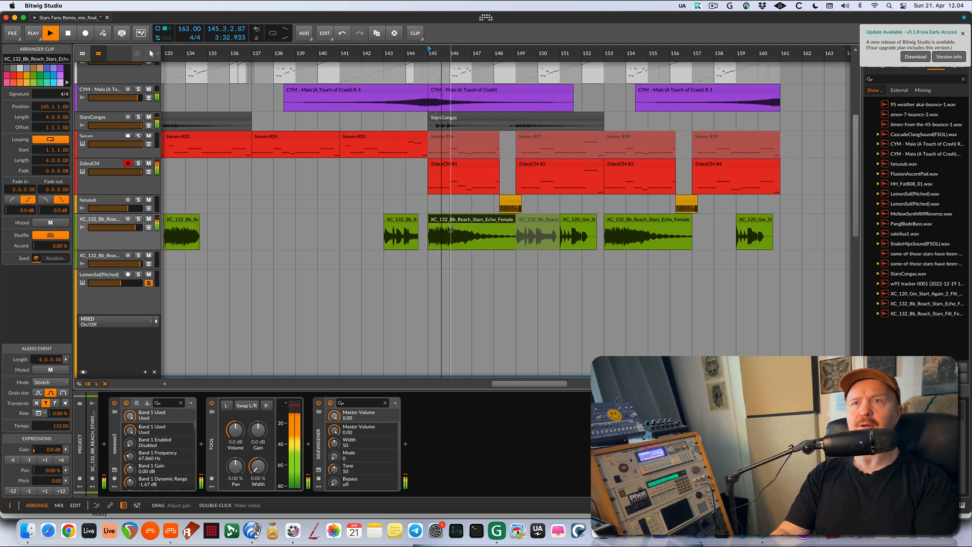
{"action": "scroll", "coordinate": [452, 230], "scroll_direction": "up", "scroll_amount": 3}
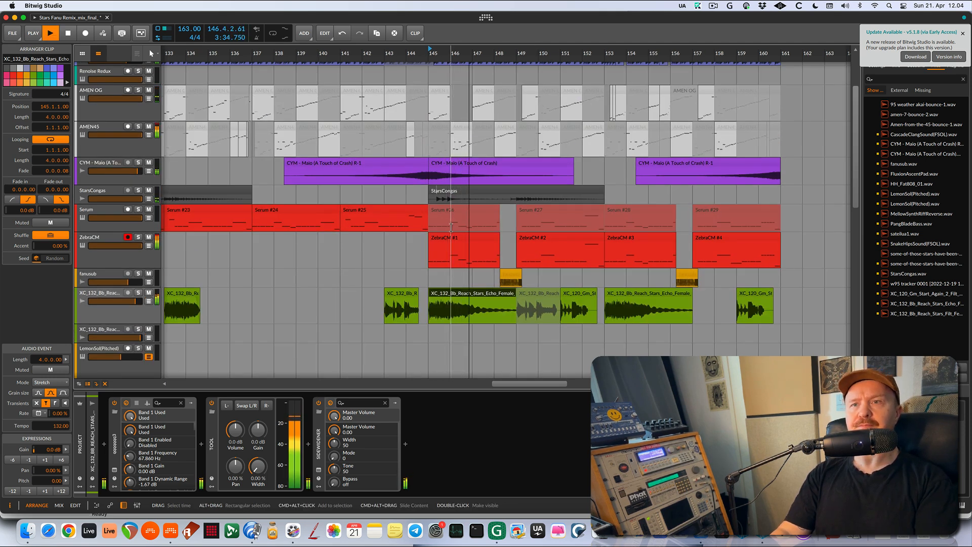
{"action": "scroll", "coordinate": [451, 227], "scroll_direction": "down", "scroll_amount": 3}
{"action": "key", "text": "space"}
- Solo the Serum and ZebraCM tracks and play from the Serum #25 clip to compare the two basses
{"action": "left_click", "coordinate": [139, 210]}
{"action": "left_click", "coordinate": [138, 237]}
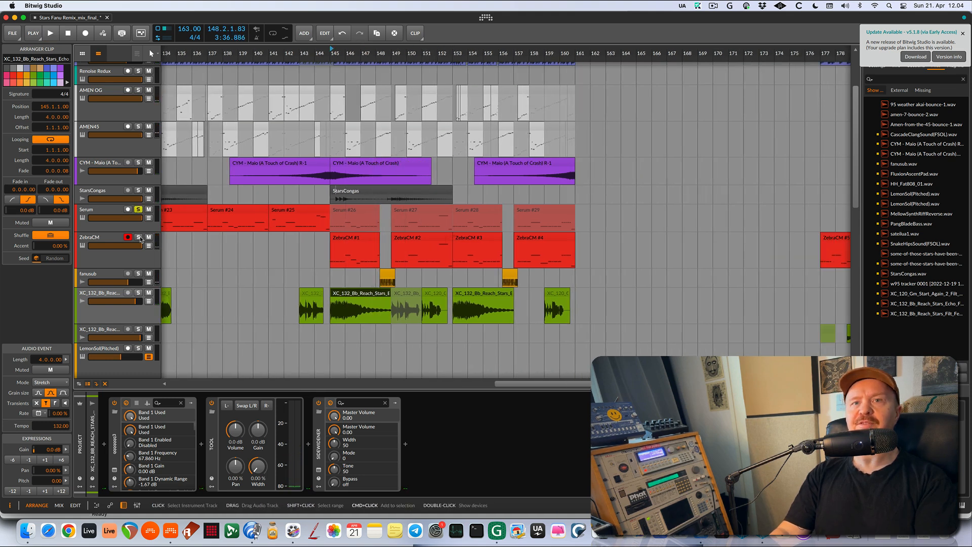
{"action": "left_click", "coordinate": [303, 210]}
{"action": "left_click", "coordinate": [345, 238]}
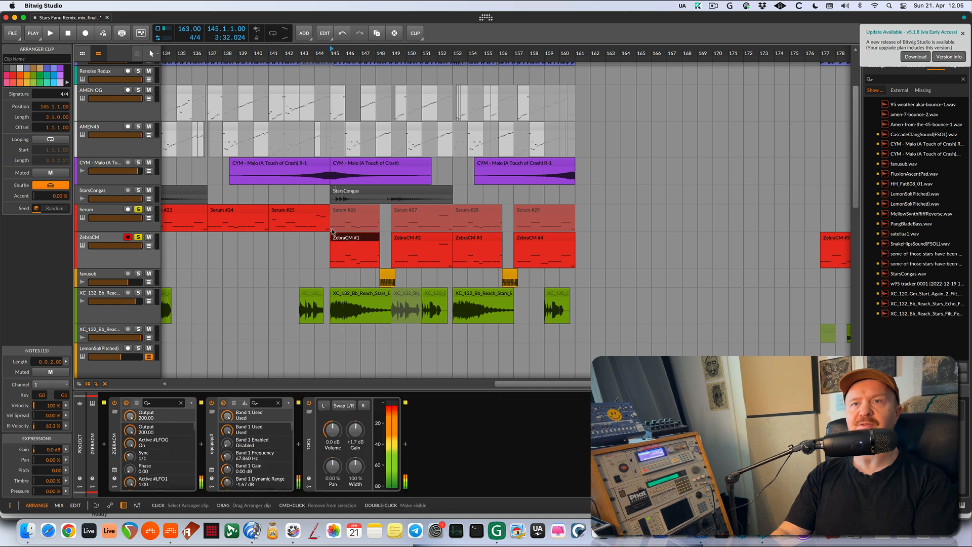
{"action": "left_click", "coordinate": [293, 210]}
{"action": "left_click", "coordinate": [344, 238]}
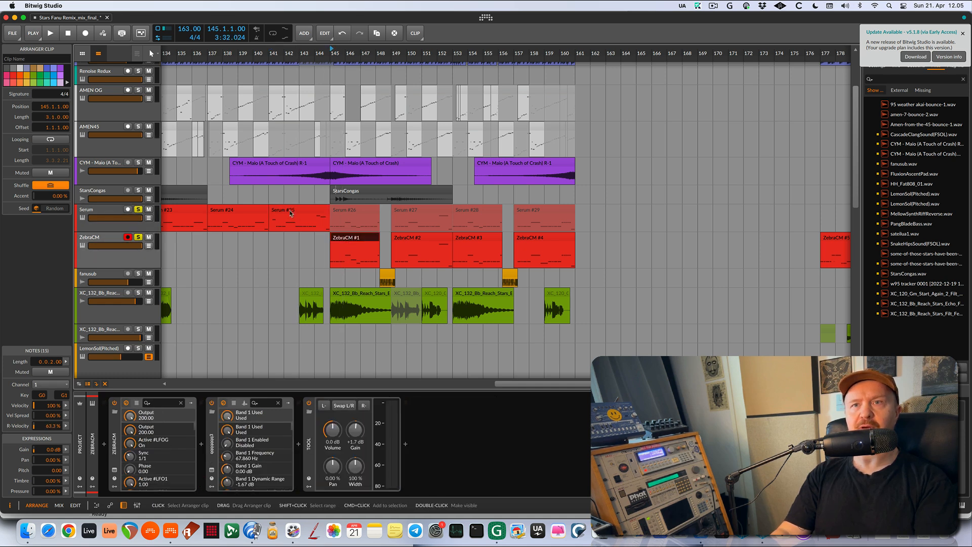
{"action": "left_click", "coordinate": [291, 211]}
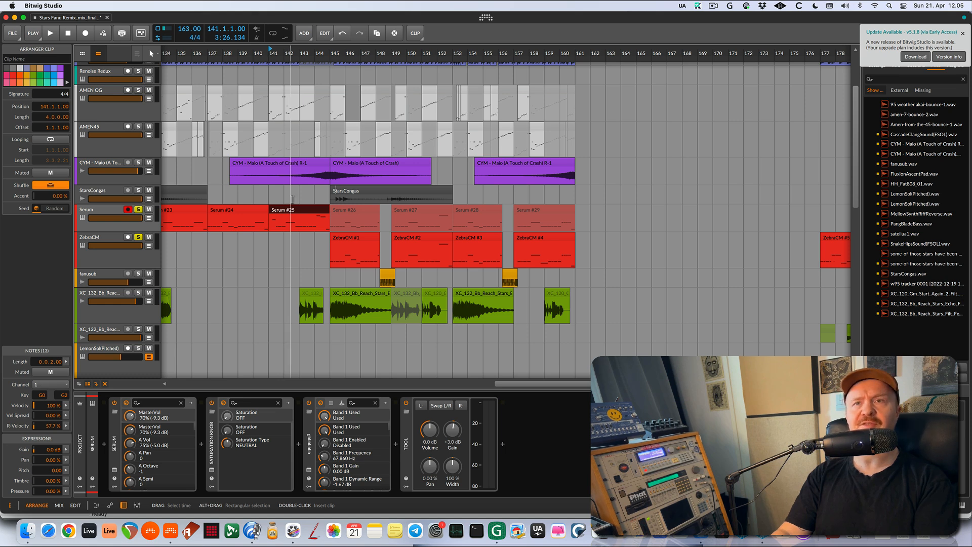
{"action": "key", "text": "space"}
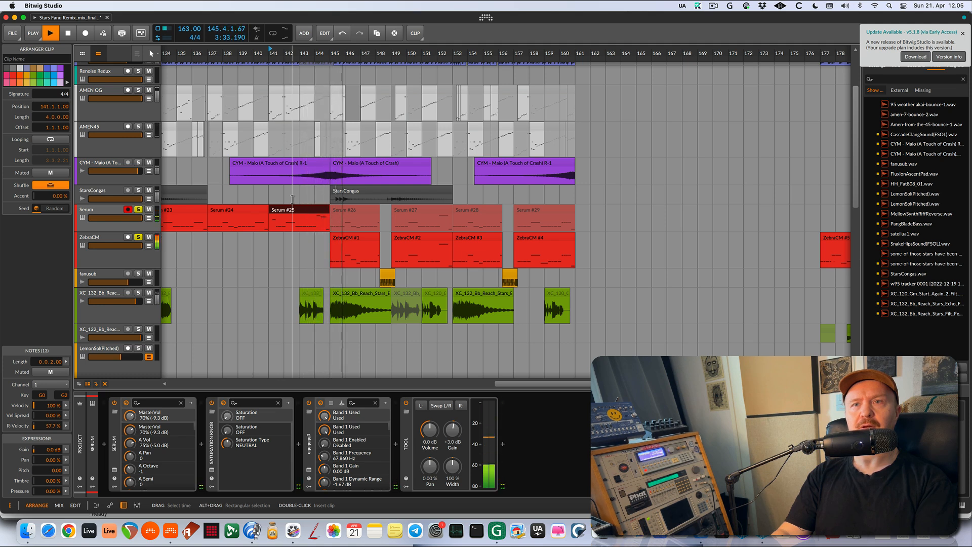
{"action": "key", "text": "space"}
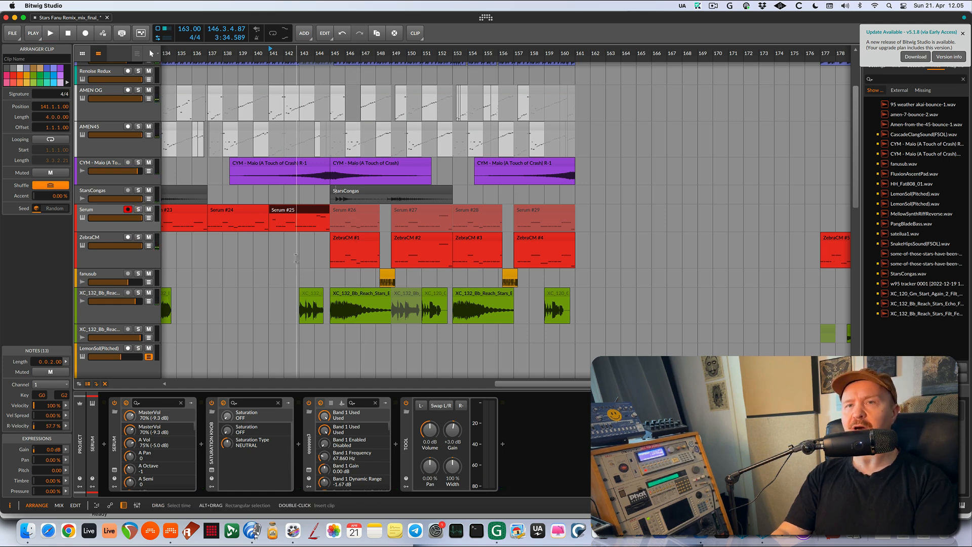
- Inspect the ZebraCM synth's settings, close its window and listen to the bass in the full mix
{"action": "left_click", "coordinate": [115, 239]}
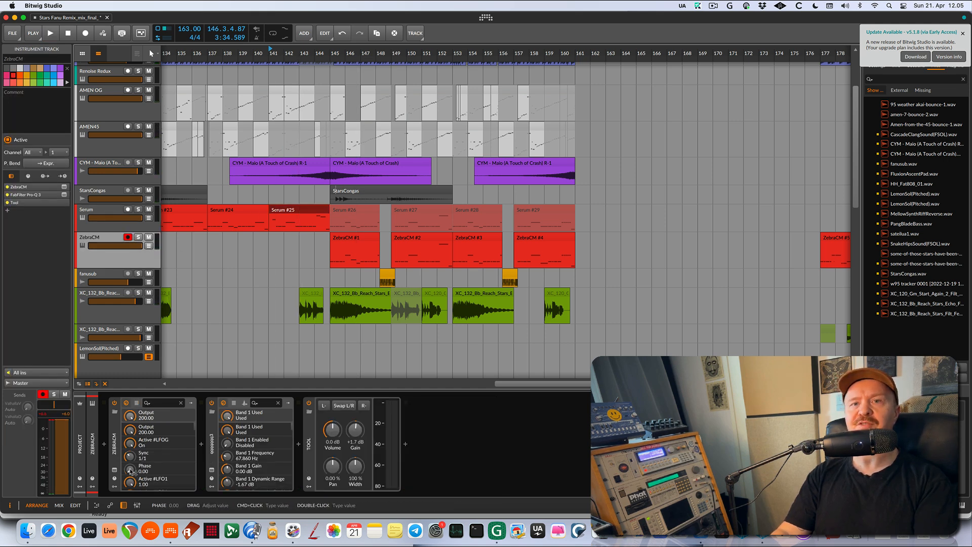
{"action": "left_click", "coordinate": [115, 472]}
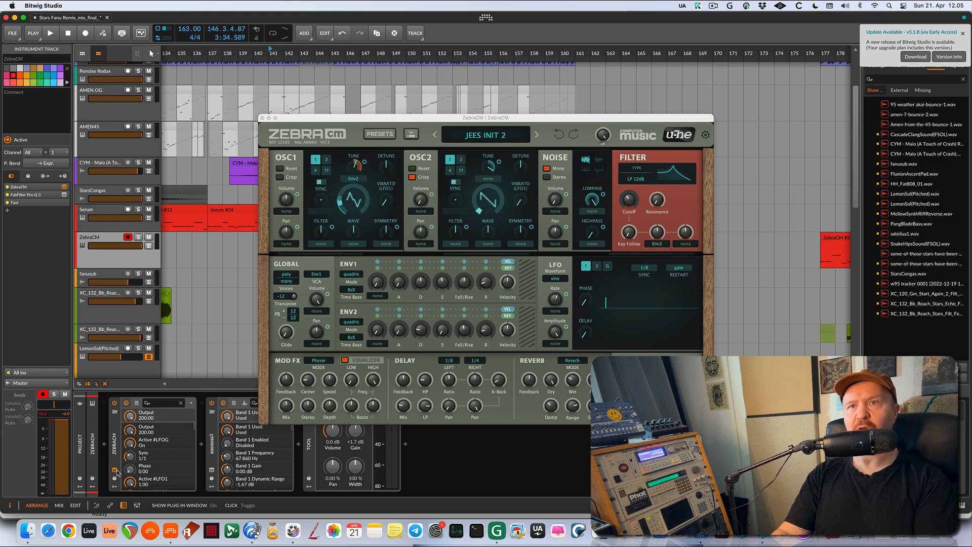
{"action": "left_click", "coordinate": [116, 471]}
{"action": "key", "text": "space"}
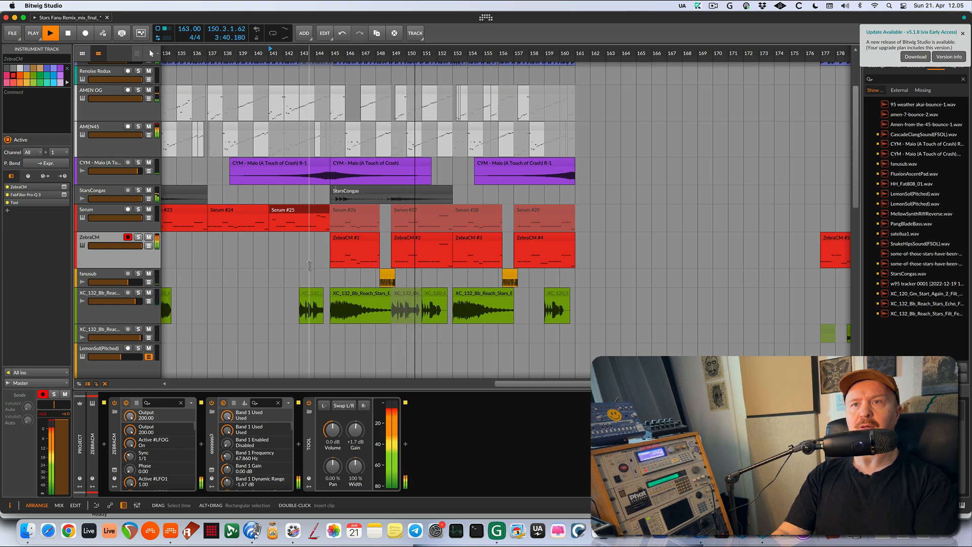
{"action": "key", "text": "space"}
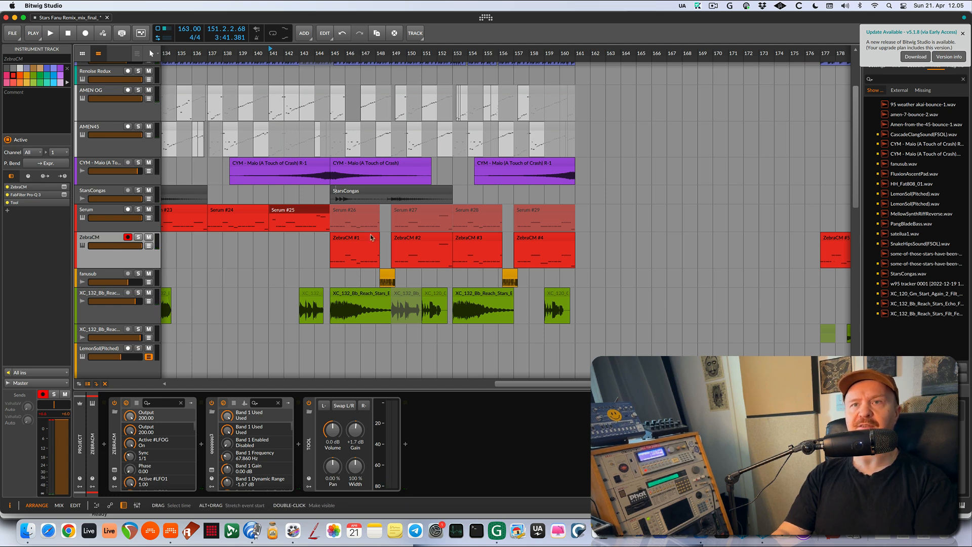
- Solo the ZebraCM track, play the ZebraCM #1 clip with the synth's window open, and close the window
{"action": "left_click", "coordinate": [351, 238]}
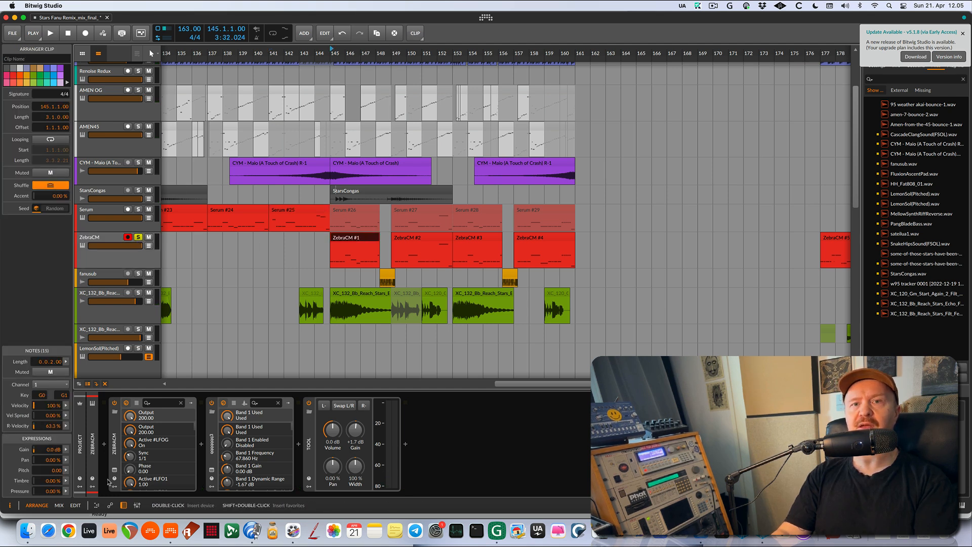
{"action": "left_click", "coordinate": [115, 472]}
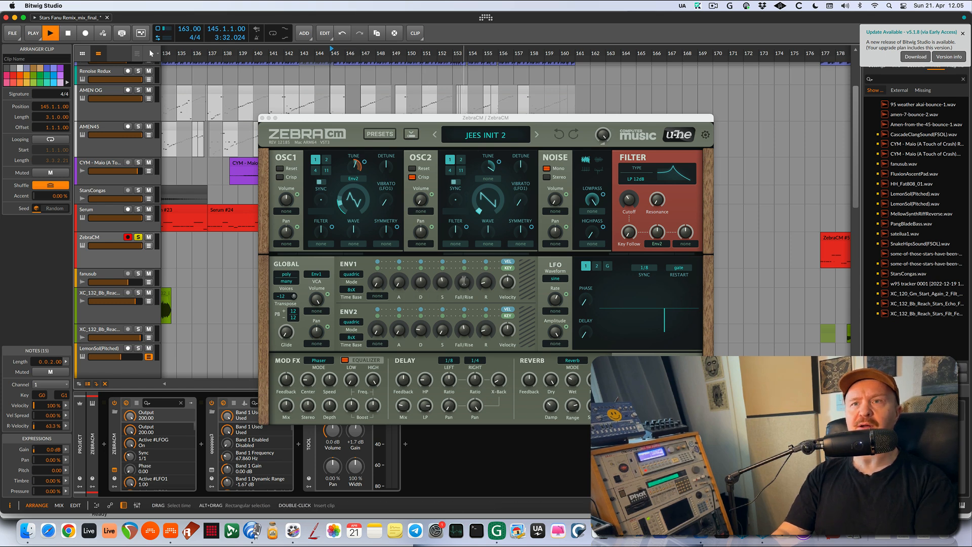
{"action": "key", "text": "space"}
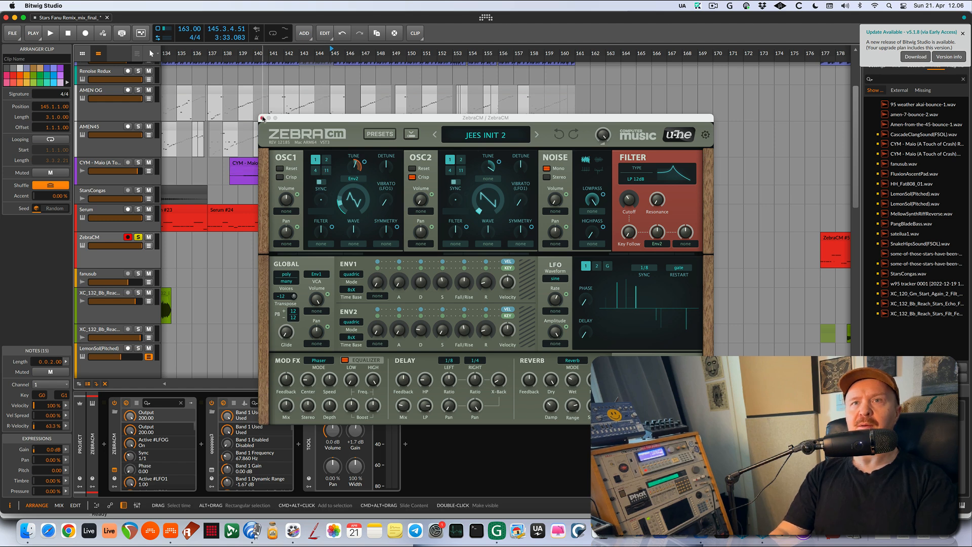
{"action": "left_click", "coordinate": [262, 118]}
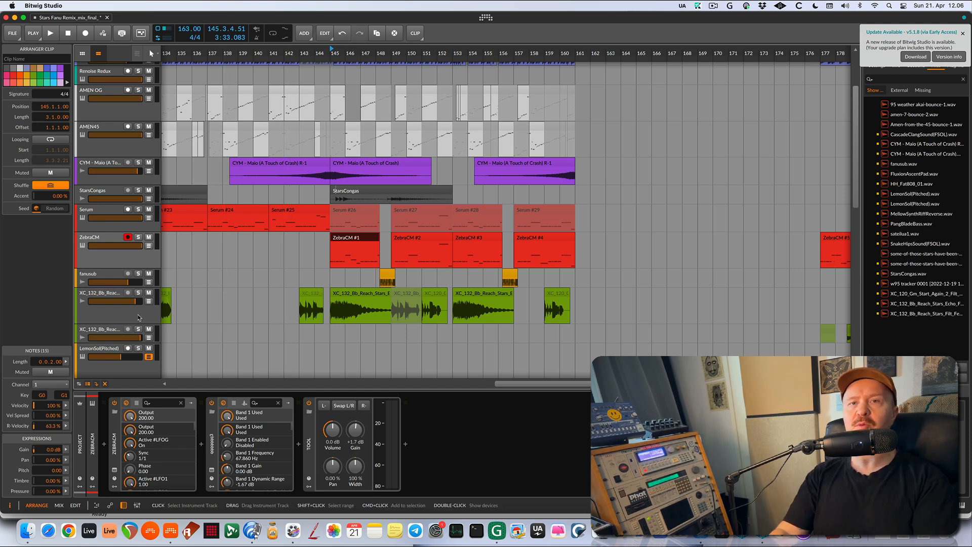
- Shrink the enlarged vocal track to its compact height and hide the first LemonSol(Pitched) track's automation lanes
{"action": "left_click_drag", "start_coordinate": [136, 322], "coordinate": [136, 305]}
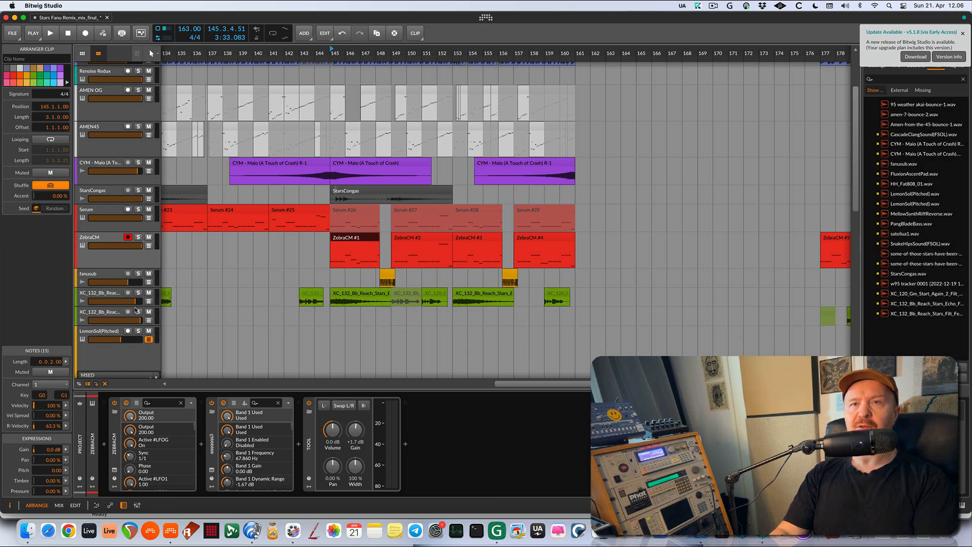
{"action": "scroll", "coordinate": [306, 293], "scroll_direction": "down", "scroll_amount": 3}
{"action": "scroll", "coordinate": [306, 292], "scroll_direction": "down", "scroll_amount": 10}
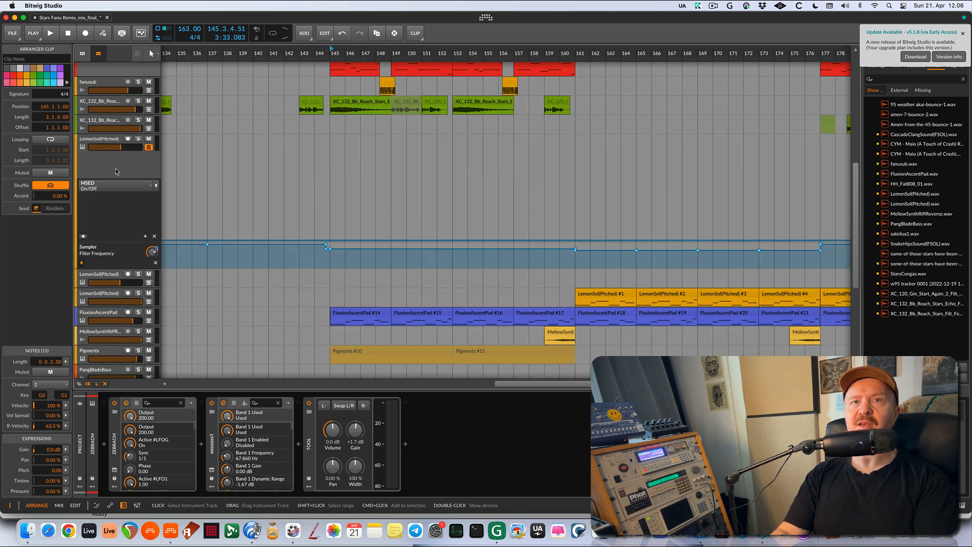
{"action": "left_click", "coordinate": [148, 147]}
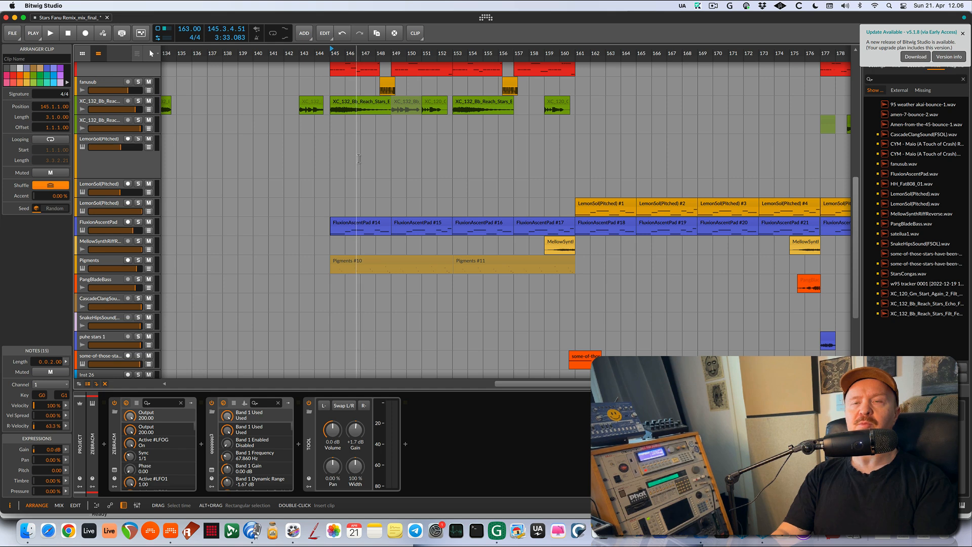
{"action": "scroll", "coordinate": [329, 165], "scroll_direction": "up", "scroll_amount": 18}
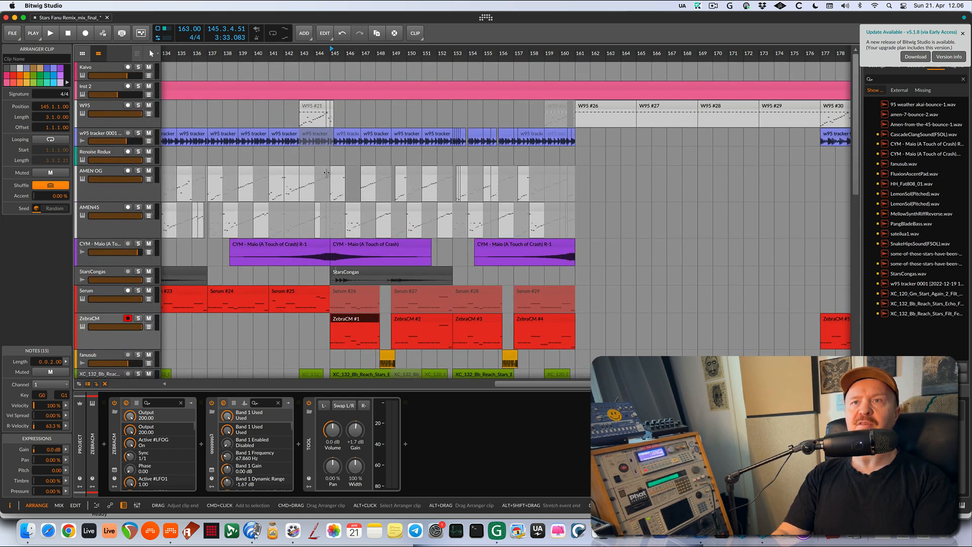
- Locate the FluxionAscentPad track and select its FluxionAscentPad #14 clip at bar 145
{"action": "mouse_move", "coordinate": [127, 313]}
{"action": "left_mouse_down"}
{"action": "mouse_move", "coordinate": [126, 304]}
{"action": "mouse_move", "coordinate": [143, 322]}
{"action": "left_mouse_up"}
{"action": "scroll", "coordinate": [181, 213], "scroll_direction": "down", "scroll_amount": 17}
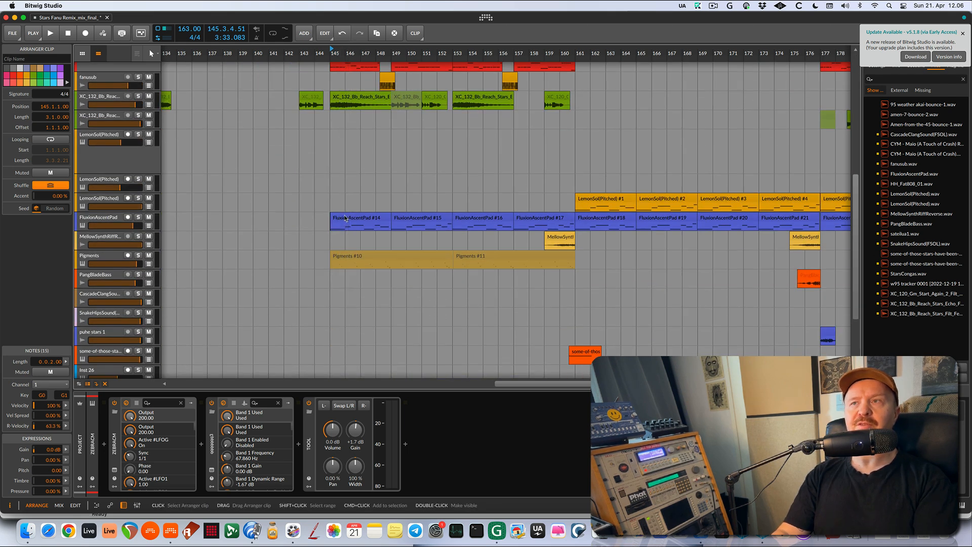
{"action": "left_click", "coordinate": [345, 218]}
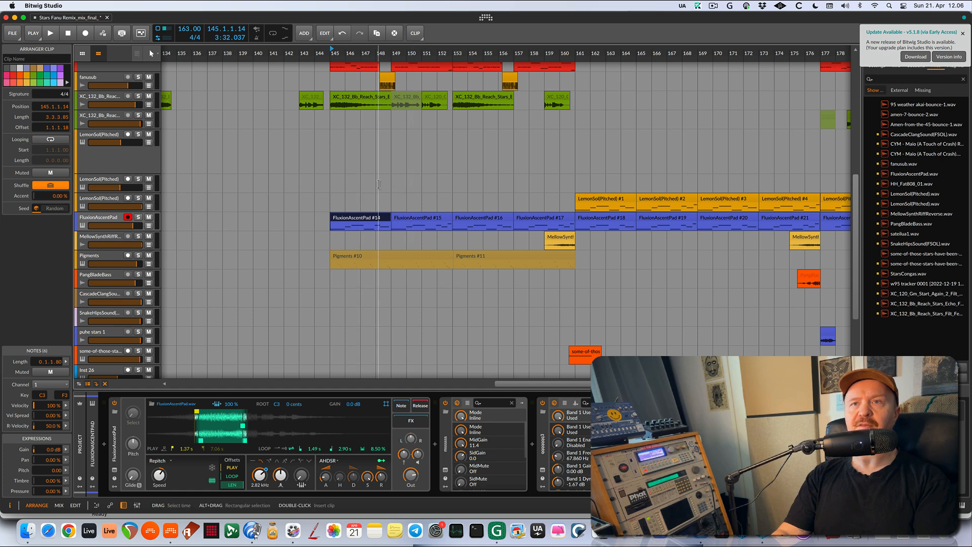
{"action": "scroll", "coordinate": [379, 184], "scroll_direction": "up", "scroll_amount": 3}
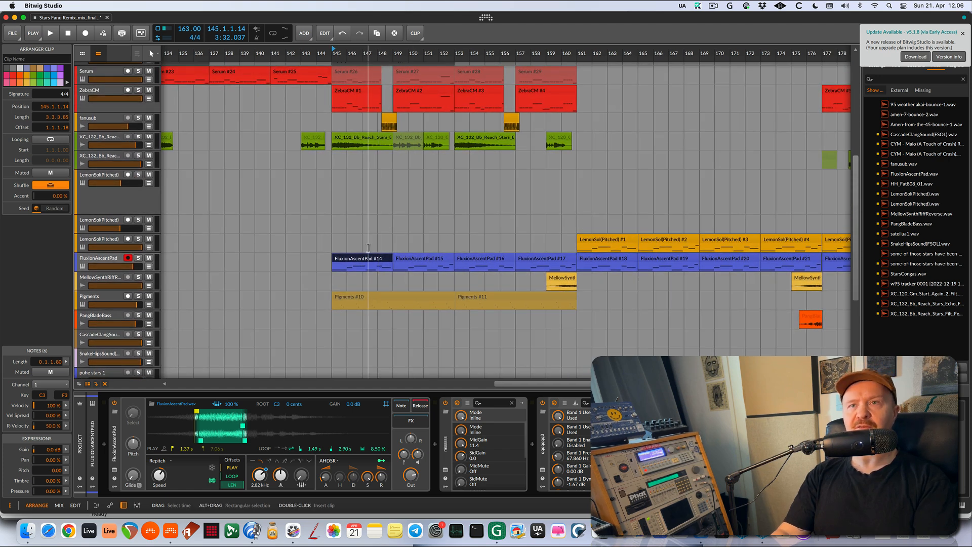
{"action": "scroll", "coordinate": [279, 238], "scroll_direction": "down", "scroll_amount": 10}
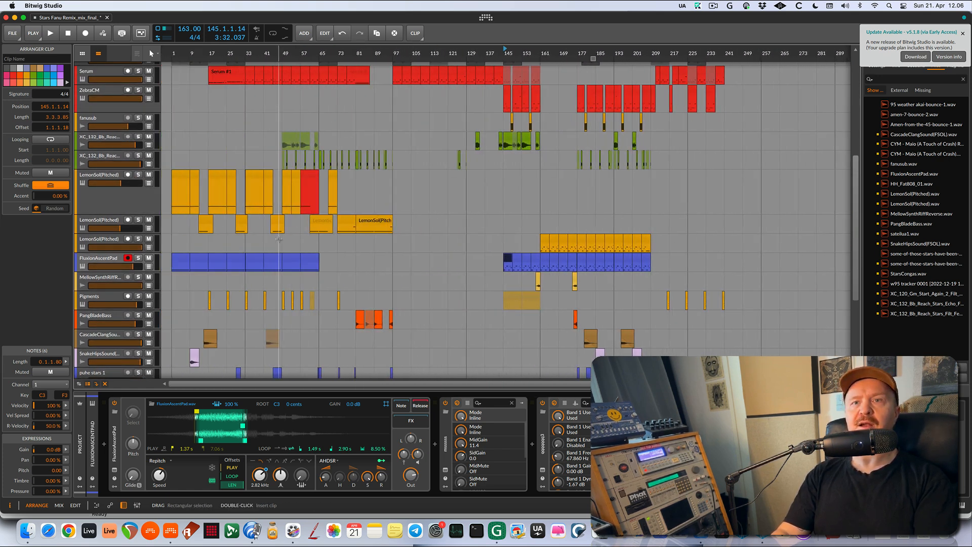
- Solo the FluxionAscentPad track and play its first clip briefly from bar 1
{"action": "left_click", "coordinate": [179, 262]}
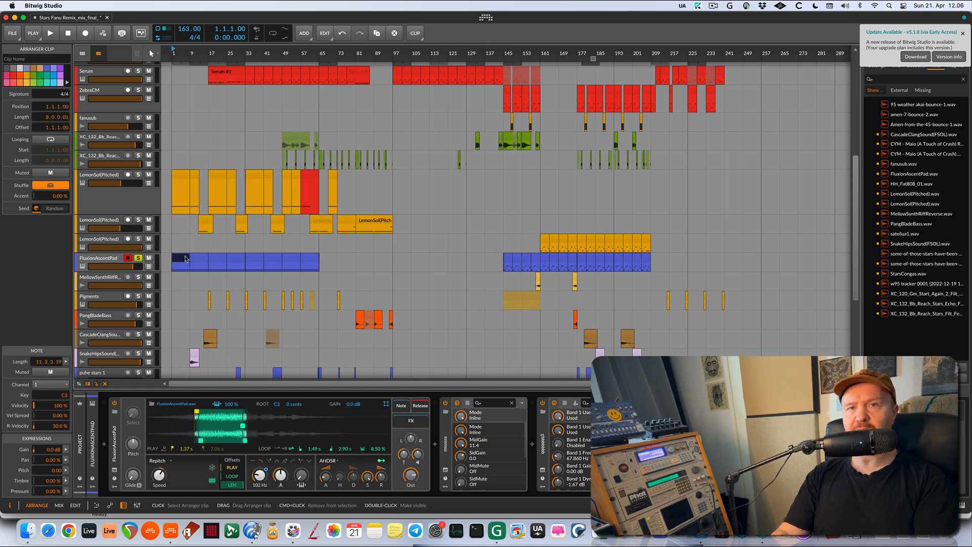
{"action": "key", "text": "space"}
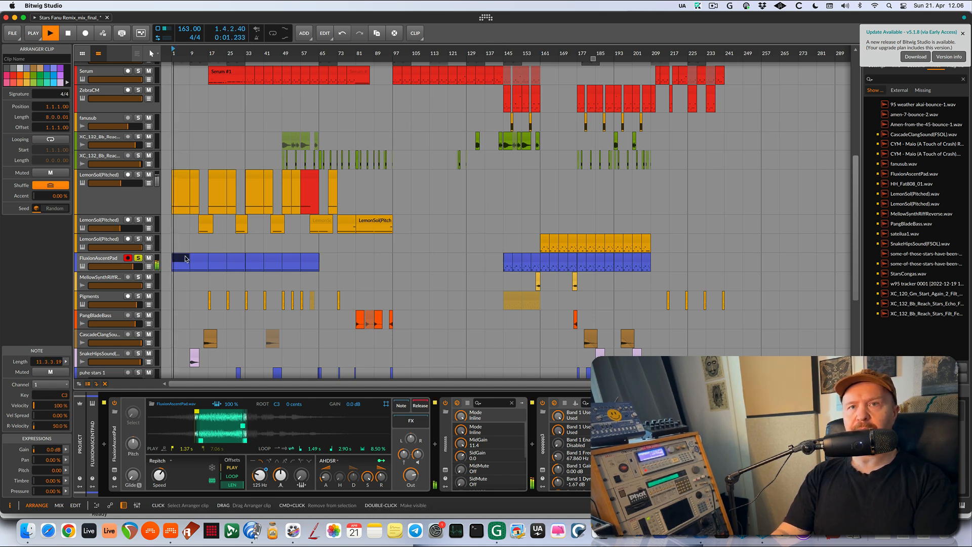
{"action": "key", "text": "space"}
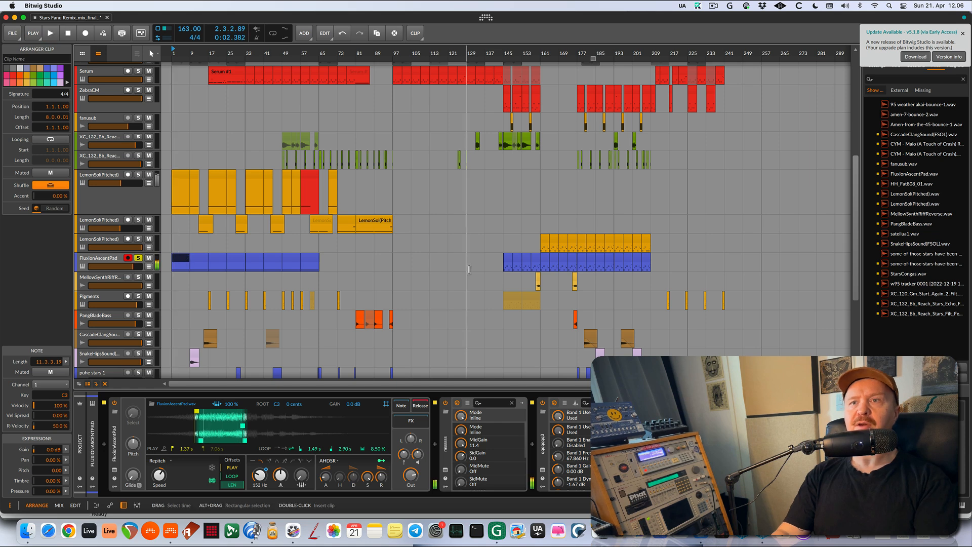
- Play from the FluxionAscentPad #14 clip, unsolo the track, and follow the pad in the full mix up to bar 161
{"action": "left_click", "coordinate": [512, 257]}
{"action": "scroll", "coordinate": [513, 257], "scroll_direction": "up", "scroll_amount": 5}
{"action": "key", "text": "space"}
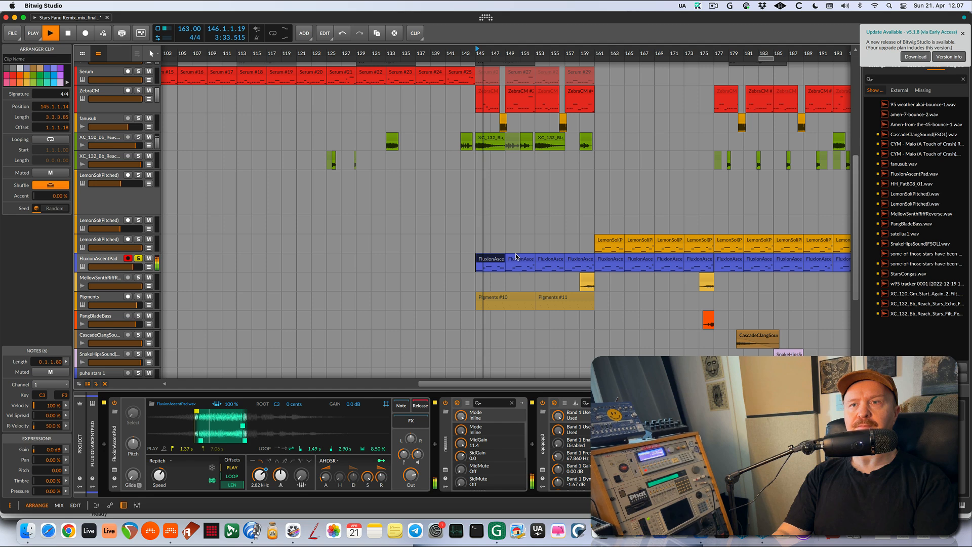
{"action": "left_click", "coordinate": [138, 258]}
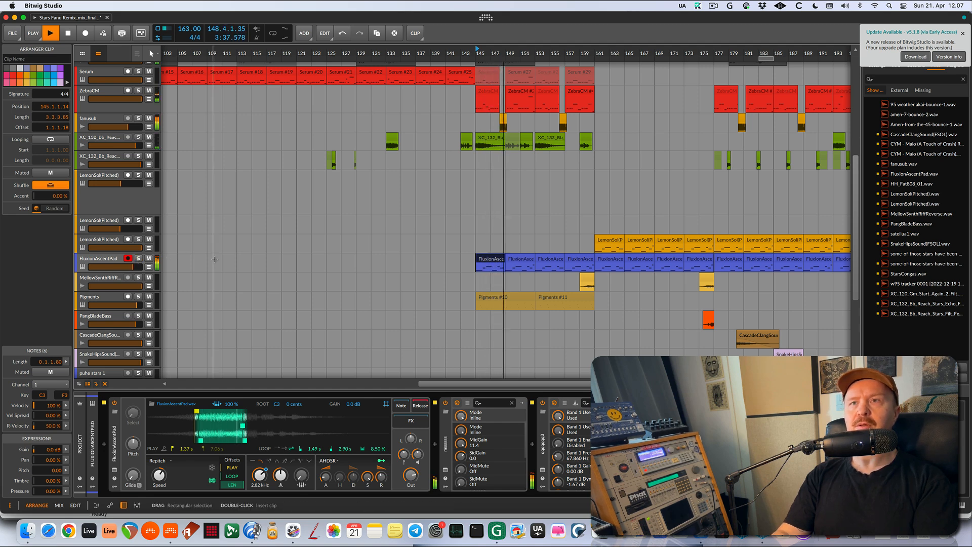
{"action": "scroll", "coordinate": [391, 271], "scroll_direction": "right", "scroll_amount": 3}
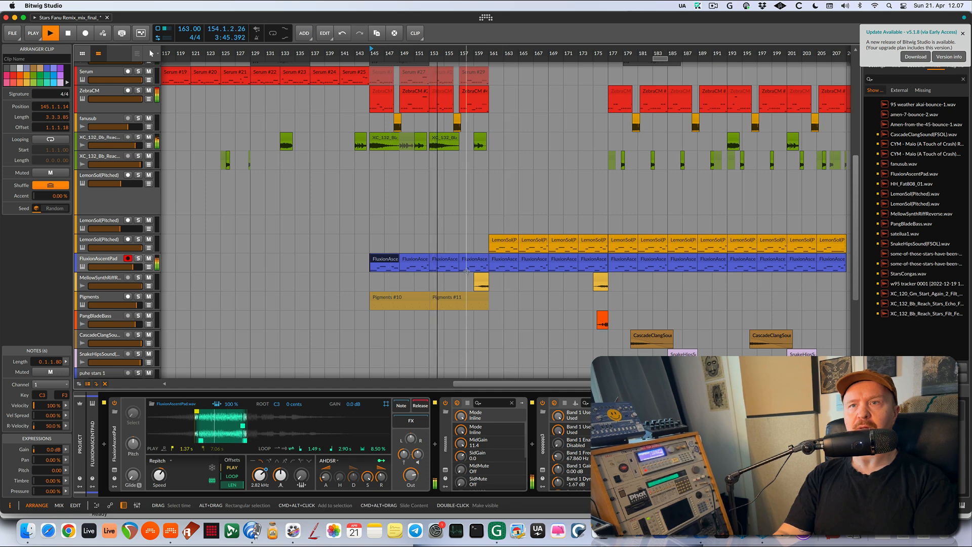
{"action": "scroll", "coordinate": [467, 271], "scroll_direction": "up", "scroll_amount": 5}
{"action": "scroll", "coordinate": [467, 271], "scroll_direction": "down", "scroll_amount": 2}
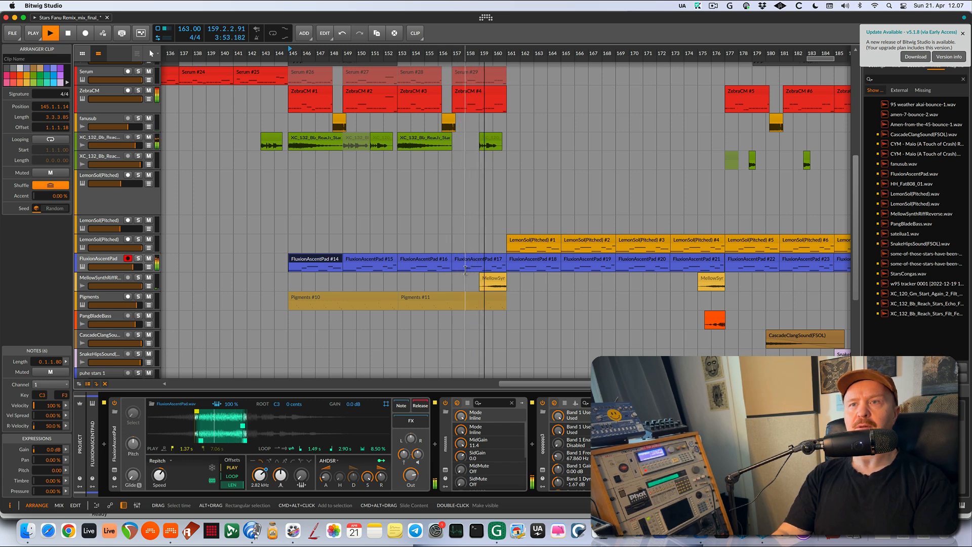
{"action": "scroll", "coordinate": [466, 271], "scroll_direction": "right", "scroll_amount": 3}
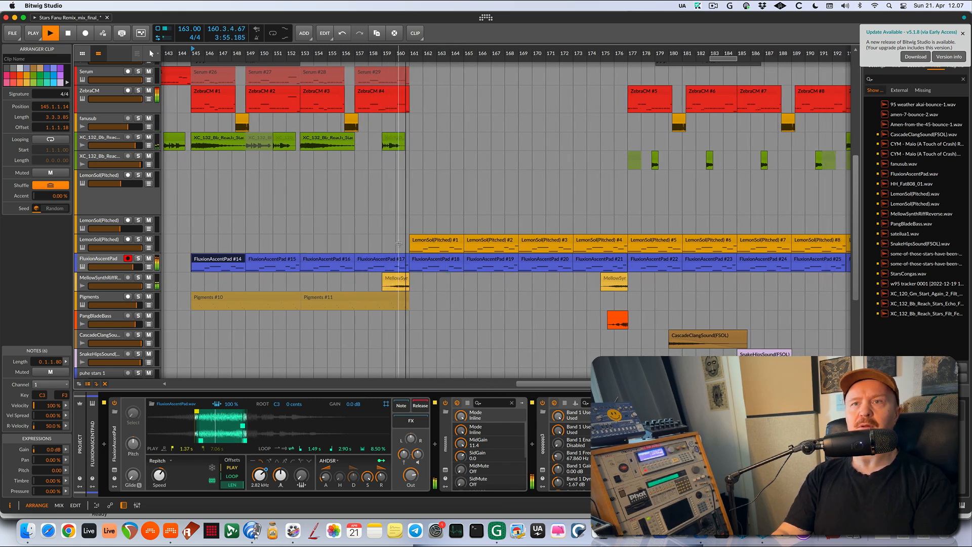
- Examine the drum, pad and sample tracks around the breakdown at bar 161 during playback, and stop playback
{"action": "scroll", "coordinate": [401, 153], "scroll_direction": "up", "scroll_amount": 5}
{"action": "left_click", "coordinate": [401, 153]}
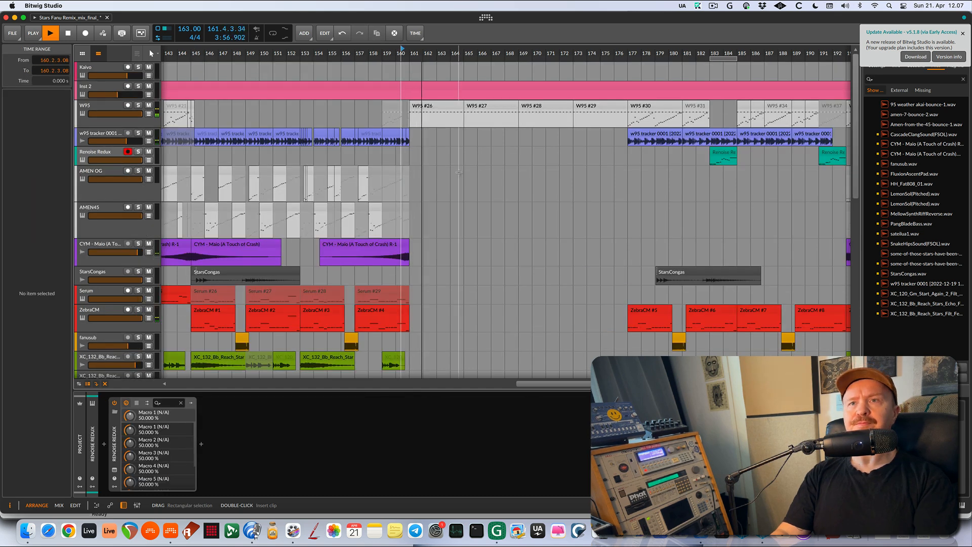
{"action": "scroll", "coordinate": [461, 165], "scroll_direction": "down", "scroll_amount": 10}
{"action": "scroll", "coordinate": [481, 157], "scroll_direction": "up", "scroll_amount": 2}
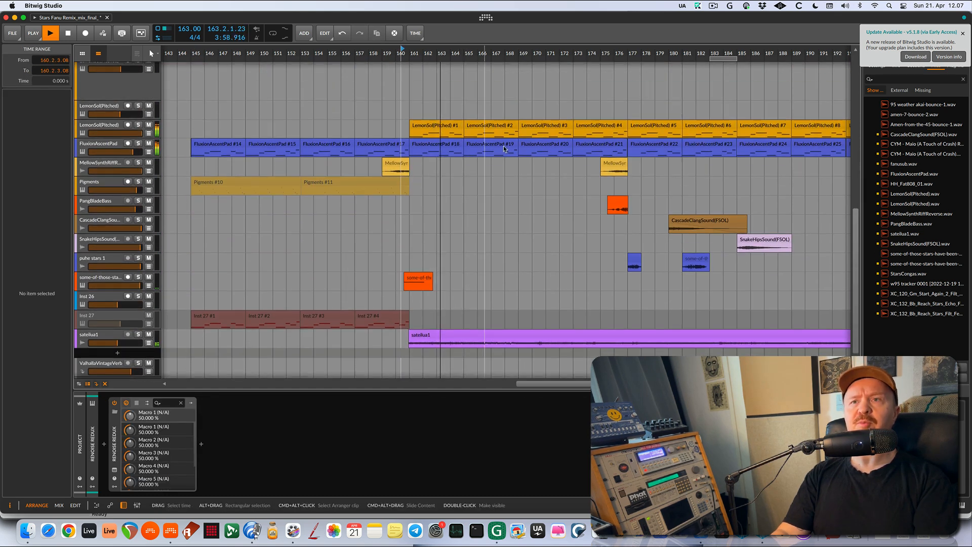
{"action": "scroll", "coordinate": [507, 148], "scroll_direction": "down", "scroll_amount": 2}
{"action": "scroll", "coordinate": [507, 148], "scroll_direction": "right", "scroll_amount": 5}
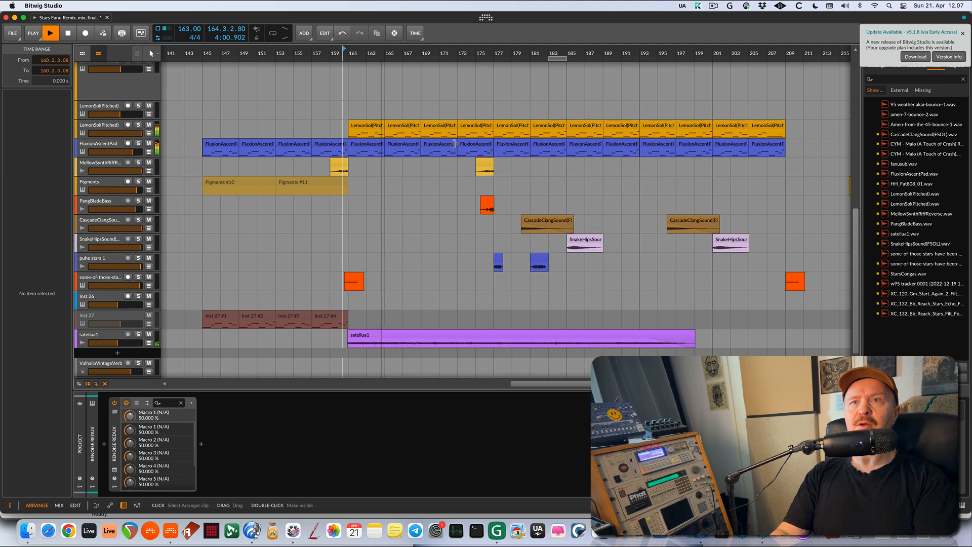
{"action": "scroll", "coordinate": [441, 148], "scroll_direction": "up", "scroll_amount": 3}
{"action": "scroll", "coordinate": [441, 148], "scroll_direction": "down", "scroll_amount": 10}
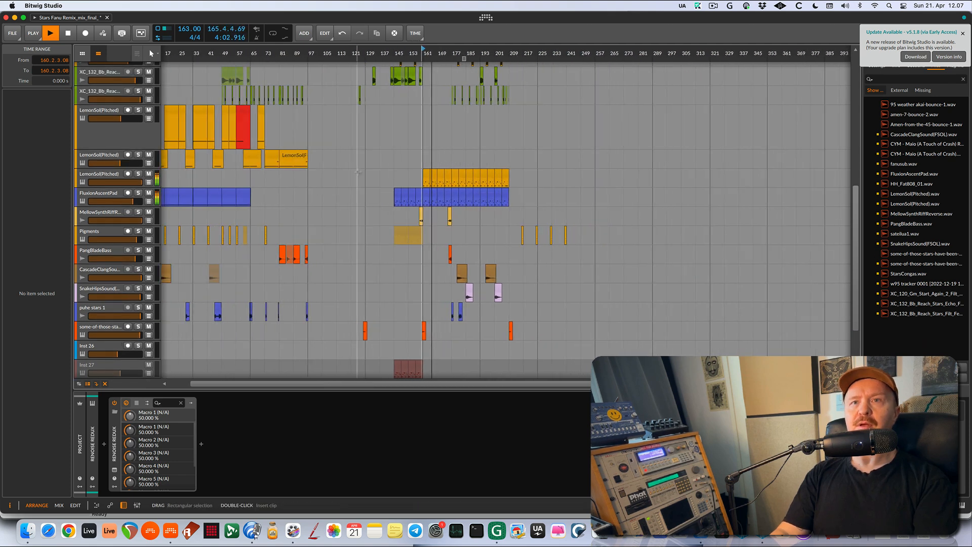
{"action": "key", "text": "space"}
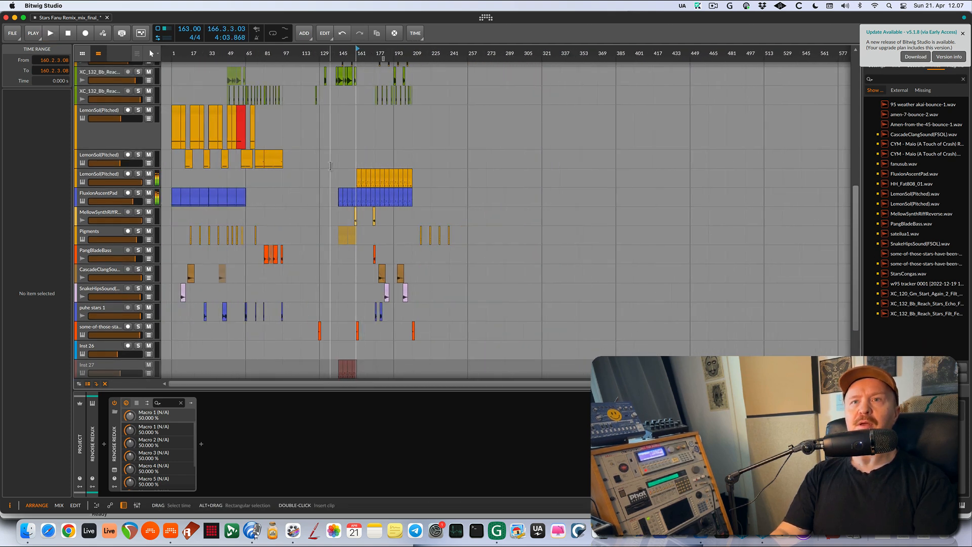
- Solo the second LemonSol(Pitched) track and play its first clip briefly from bar 12
{"action": "left_click", "coordinate": [188, 157]}
{"action": "left_click", "coordinate": [139, 155]}
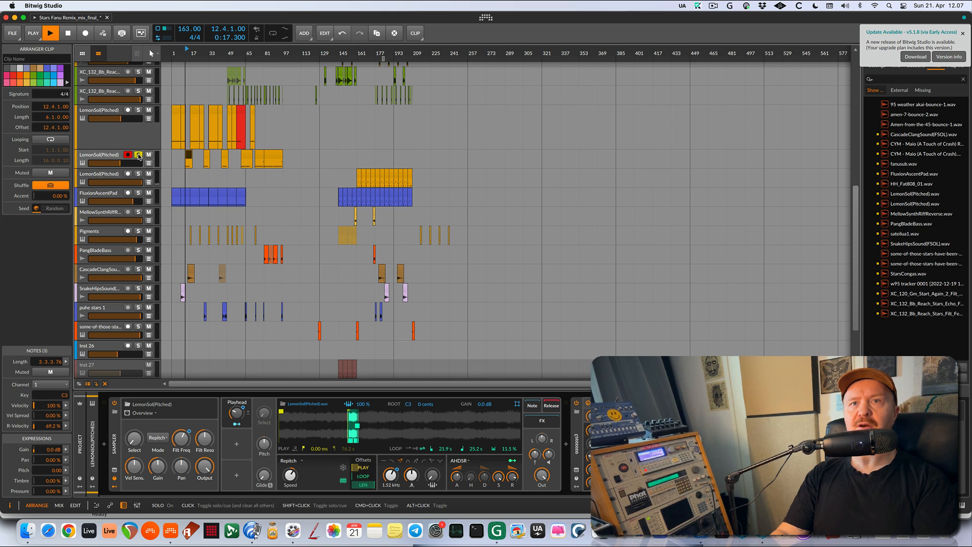
{"action": "key", "text": "space"}
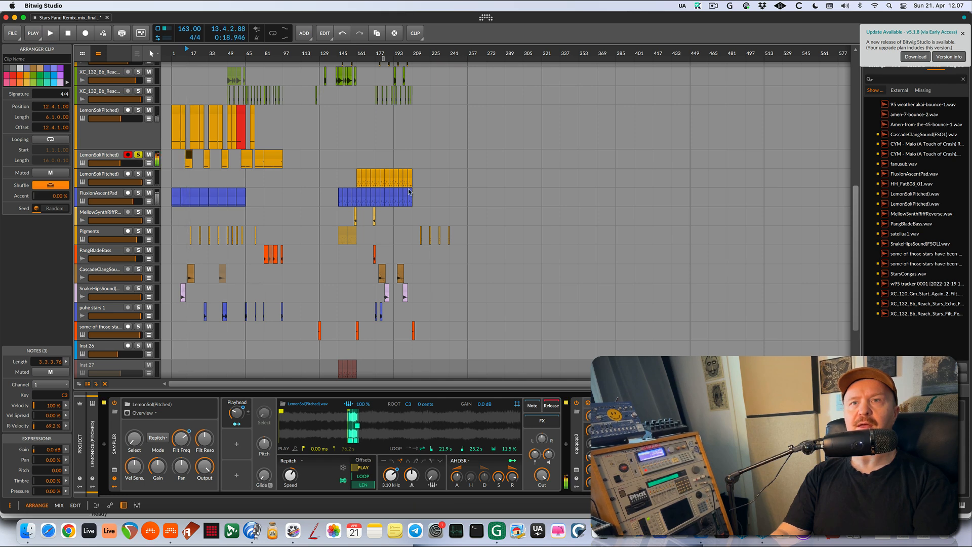
- Play the third LemonSol(Pitched) track soloed from its first clip at bar 161, unsolo it to hear the mix, and stop
{"action": "left_click", "coordinate": [360, 175]}
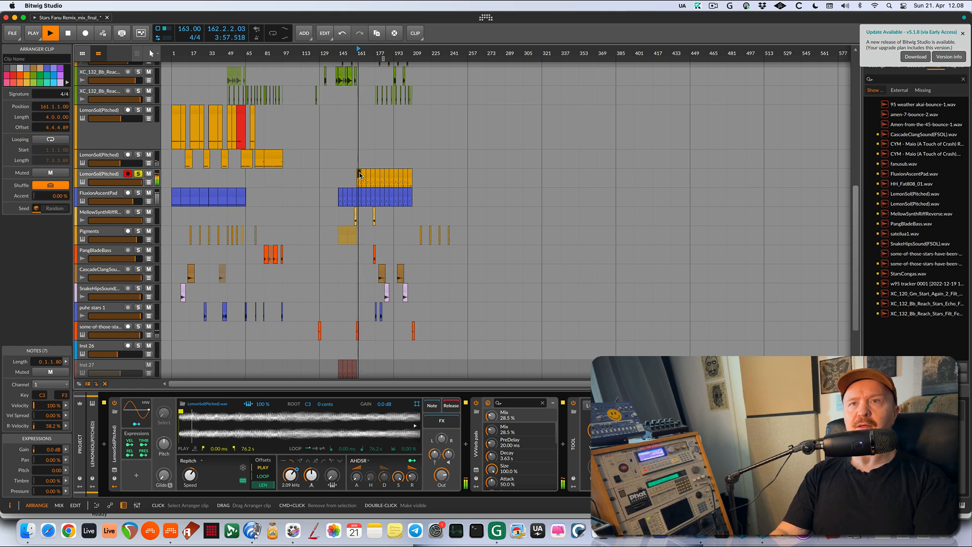
{"action": "scroll", "coordinate": [361, 174], "scroll_direction": "up", "scroll_amount": 5}
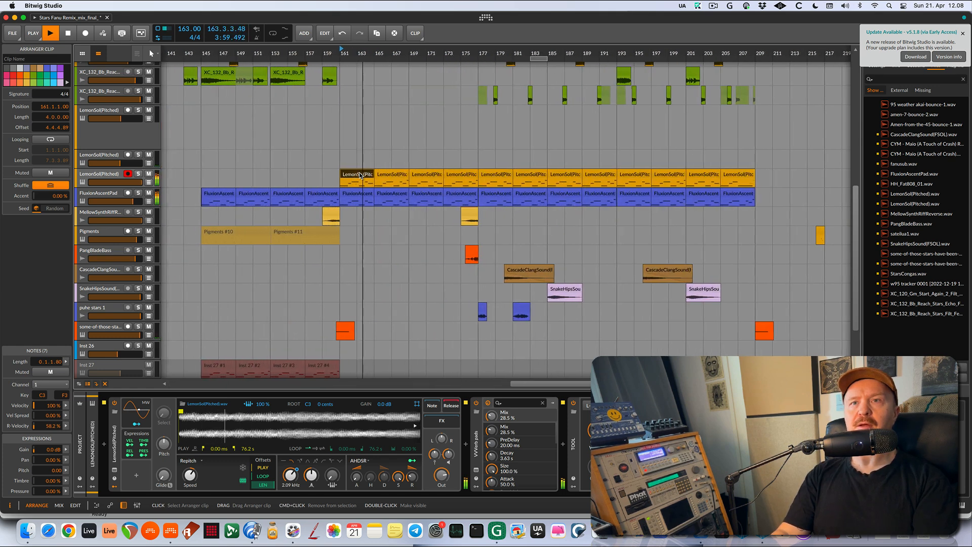
{"action": "scroll", "coordinate": [360, 175], "scroll_direction": "down", "scroll_amount": 5}
{"action": "key", "text": "space"}
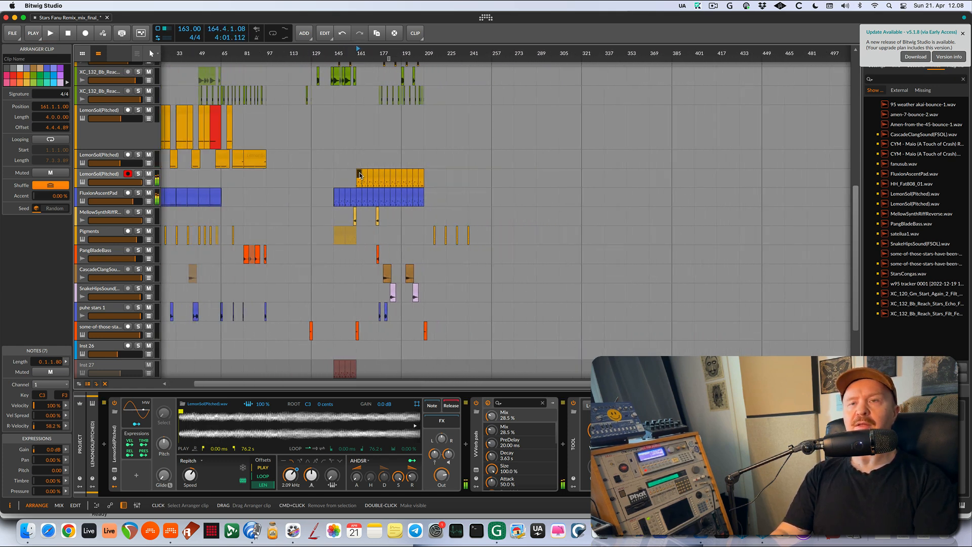
- Examine how the LemonSol(Pitched) clips are spread over the arrangement, including the empty stretch before the breakdown
{"action": "scroll", "coordinate": [360, 174], "scroll_direction": "left", "scroll_amount": 3}
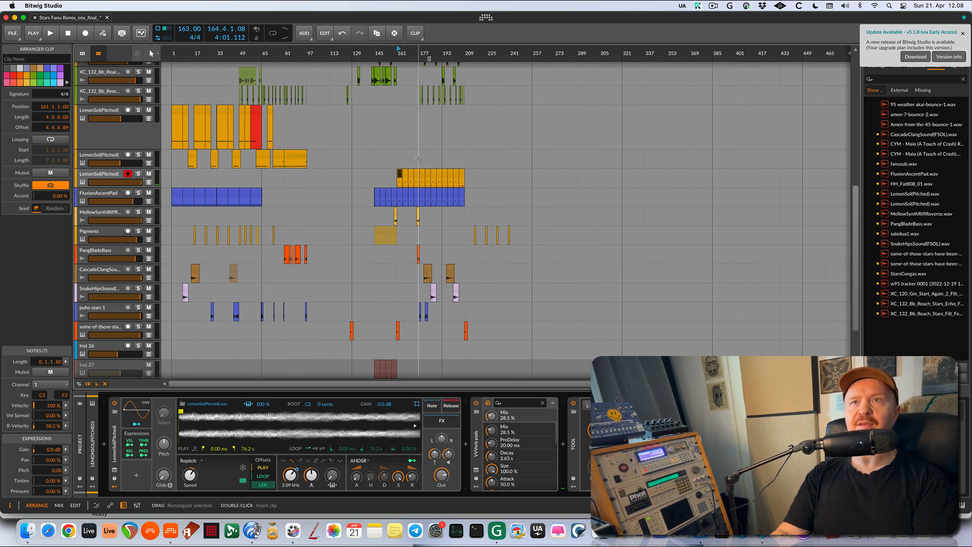
{"action": "scroll", "coordinate": [416, 161], "scroll_direction": "up", "scroll_amount": 3}
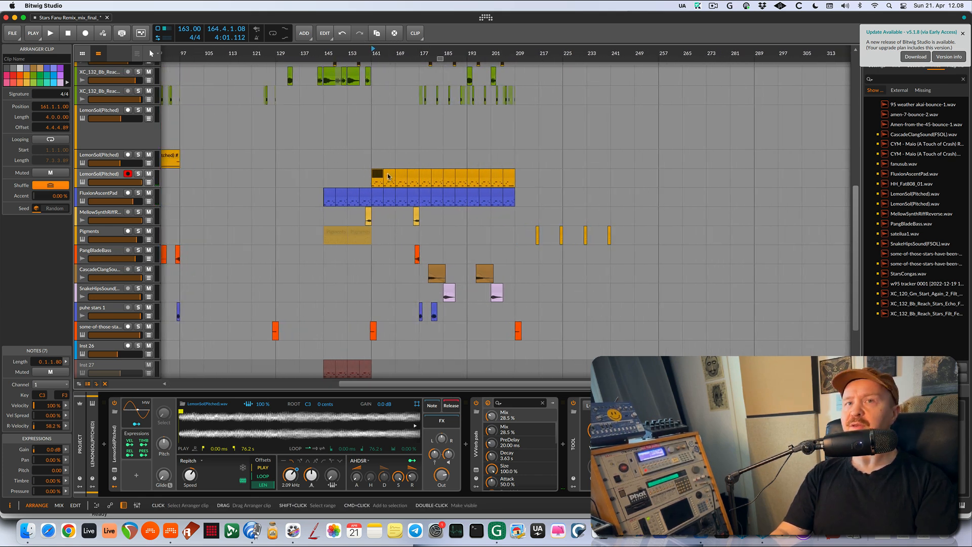
{"action": "scroll", "coordinate": [388, 175], "scroll_direction": "down", "scroll_amount": 3}
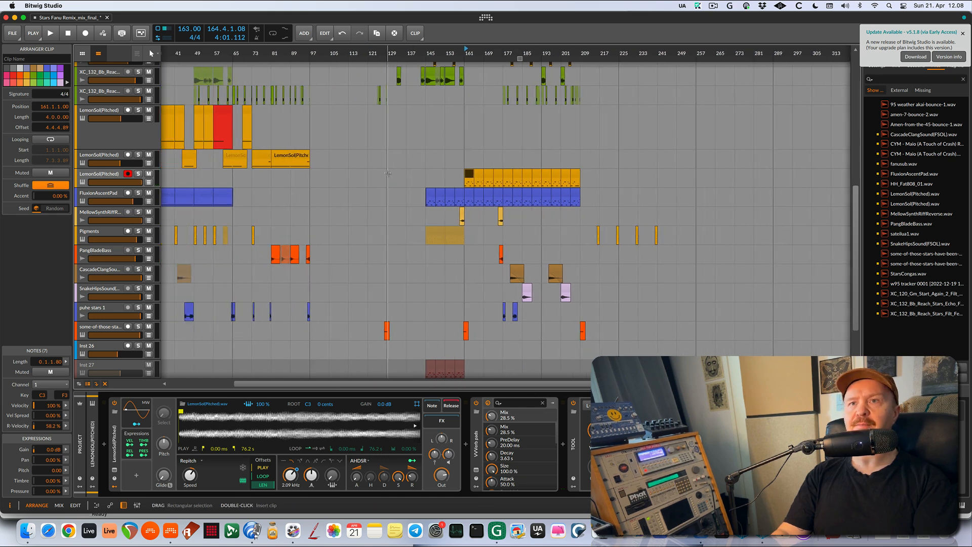
{"action": "scroll", "coordinate": [388, 173], "scroll_direction": "down", "scroll_amount": 3}
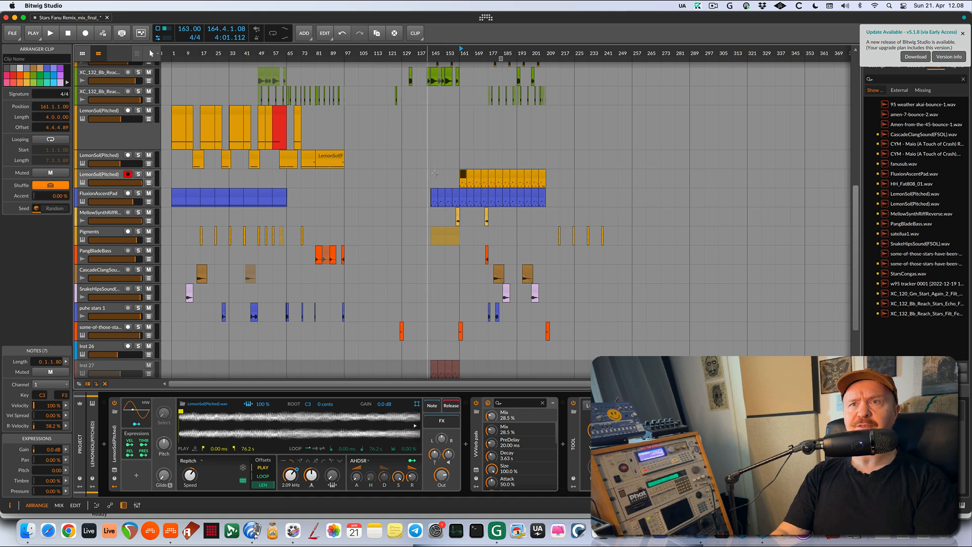
{"action": "left_click_drag", "start_coordinate": [352, 137], "coordinate": [445, 134]}
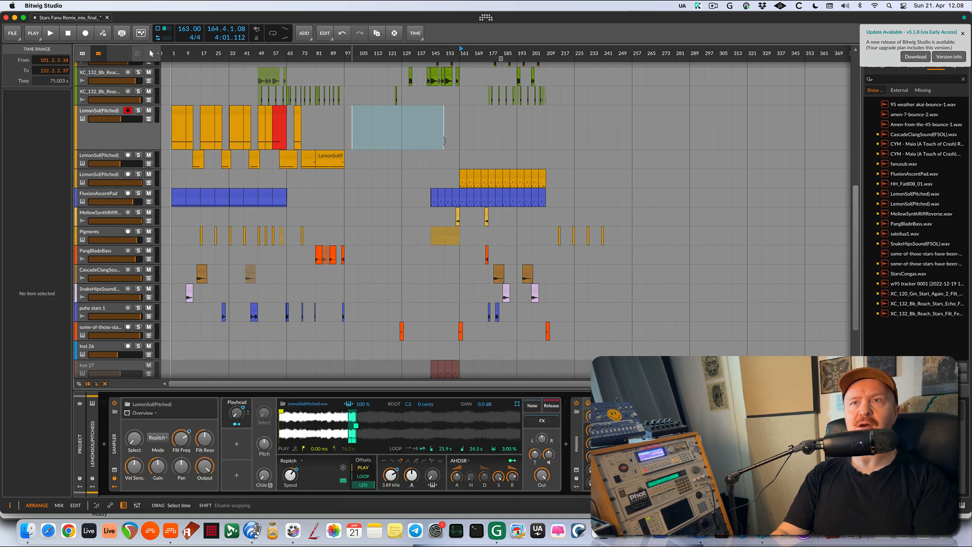
{"action": "left_click", "coordinate": [467, 159]}
{"action": "scroll", "coordinate": [436, 191], "scroll_direction": "right", "scroll_amount": 3}
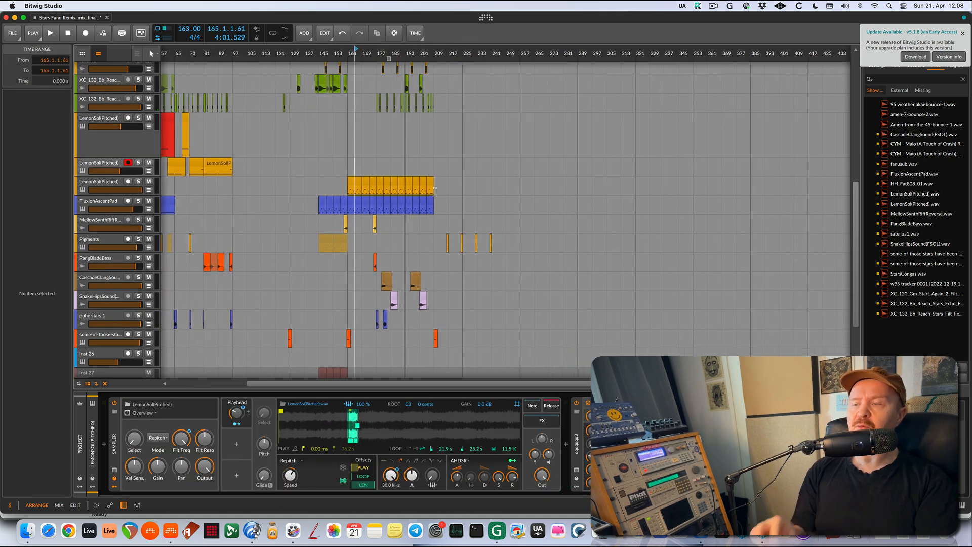
{"action": "scroll", "coordinate": [436, 191], "scroll_direction": "left", "scroll_amount": 2}
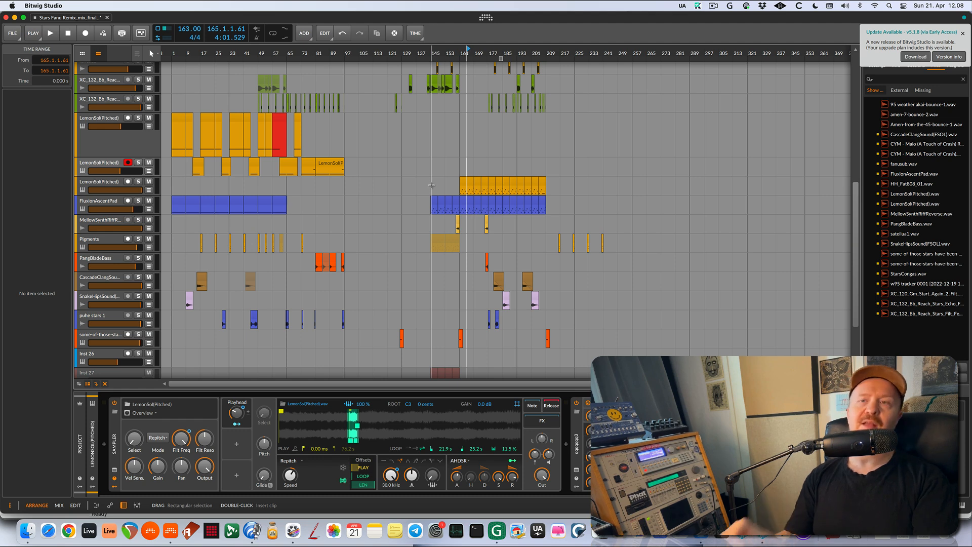
- Play the full mix from the LemonSol(Pitched) clip at bar 161 and review the tracks through the breakdown to bar 177
{"action": "left_click", "coordinate": [464, 183]}
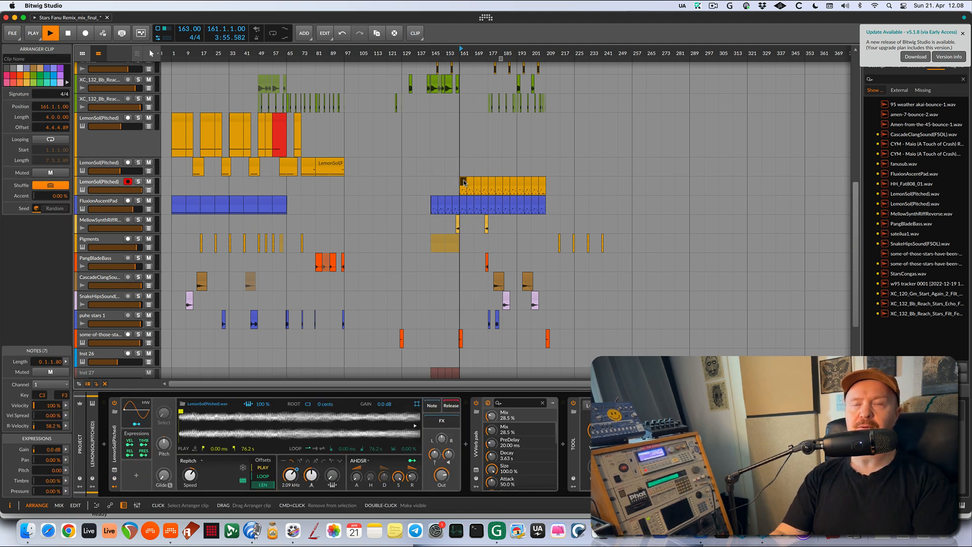
{"action": "scroll", "coordinate": [464, 183], "scroll_direction": "up", "scroll_amount": 3}
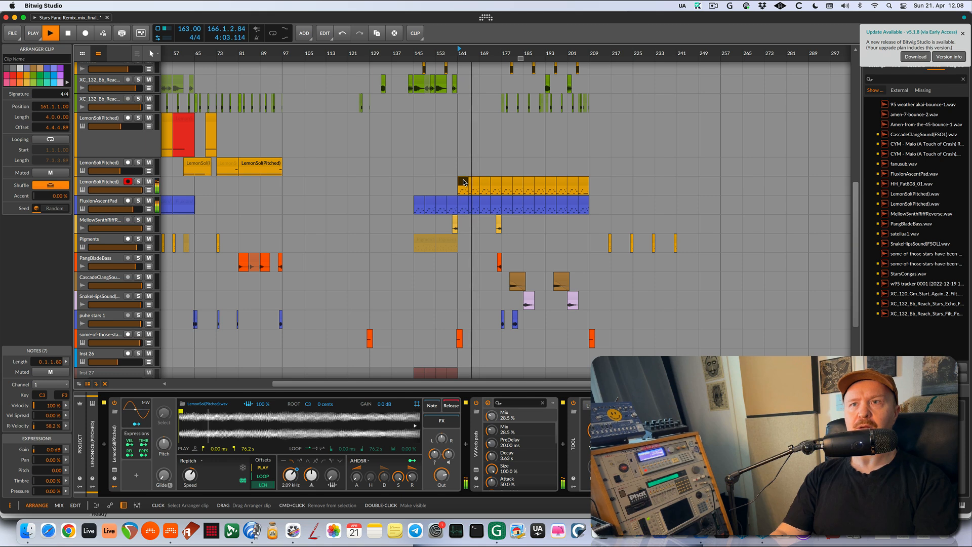
{"action": "scroll", "coordinate": [464, 179], "scroll_direction": "down", "scroll_amount": 5}
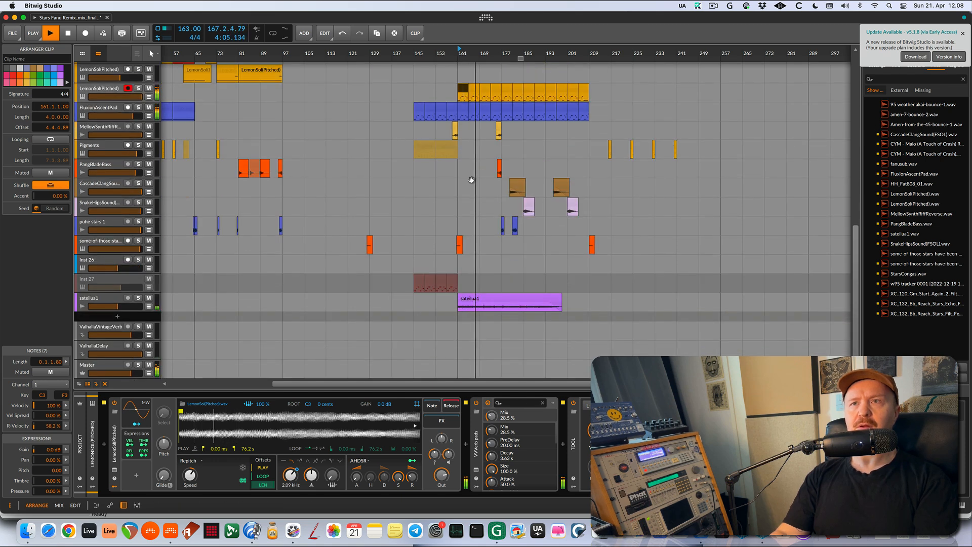
{"action": "scroll", "coordinate": [470, 180], "scroll_direction": "up", "scroll_amount": 3}
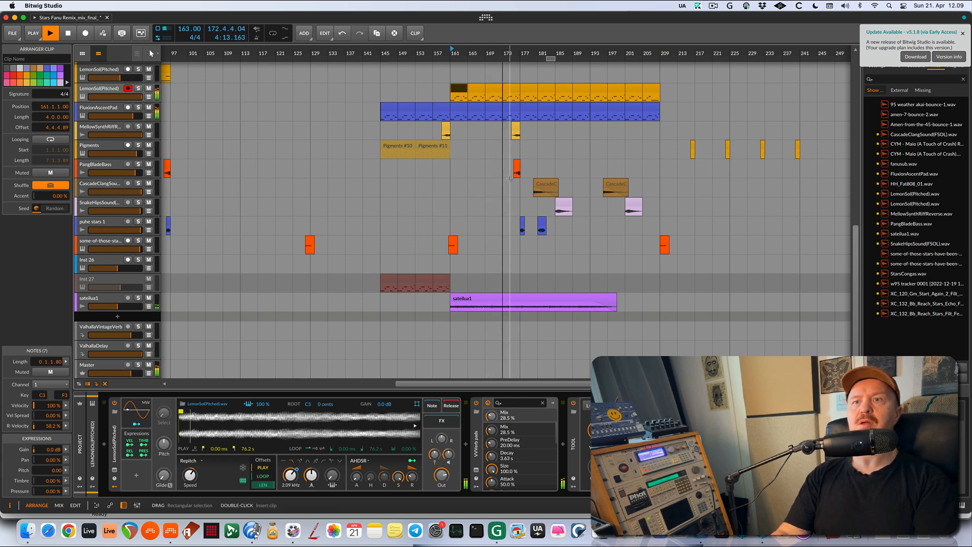
{"action": "scroll", "coordinate": [513, 187], "scroll_direction": "up", "scroll_amount": 10}
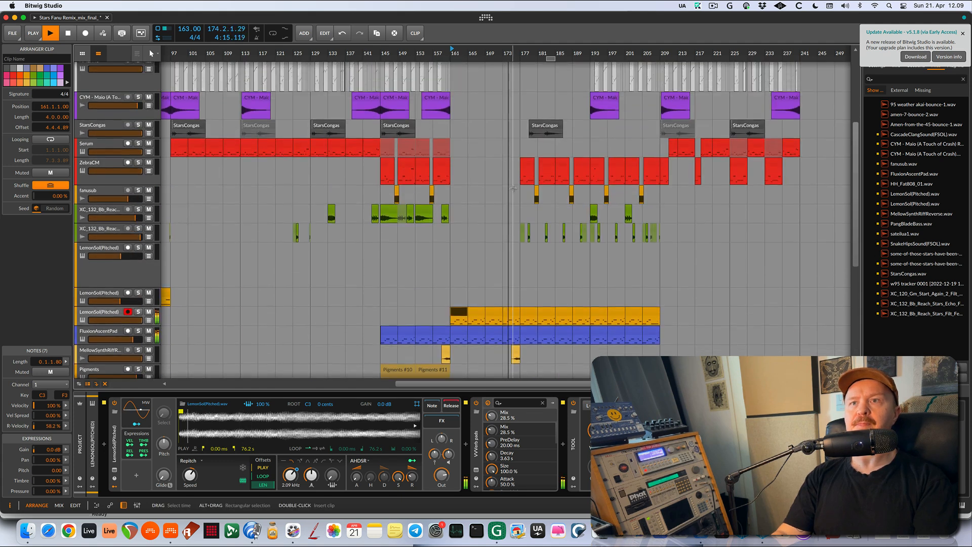
{"action": "scroll", "coordinate": [513, 188], "scroll_direction": "down", "scroll_amount": 4}
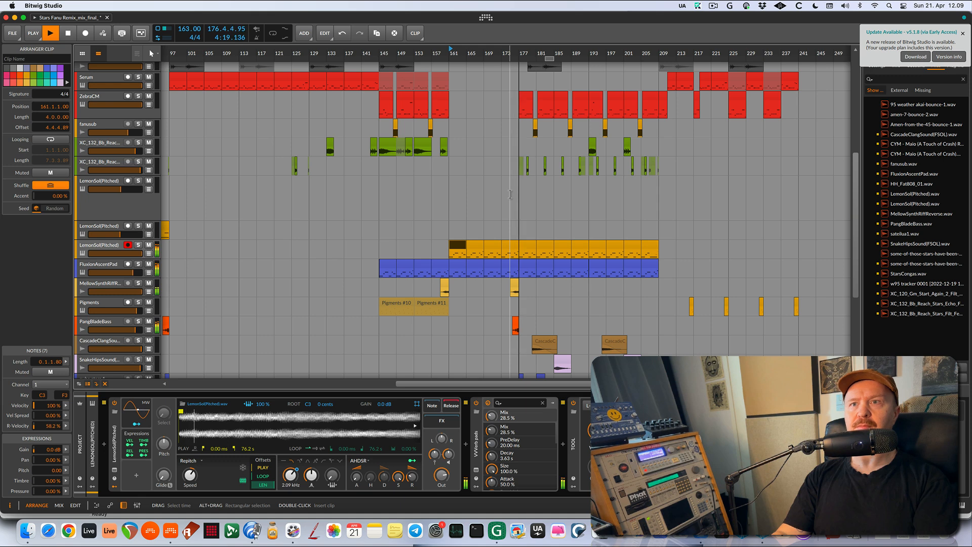
- Let the mix play on through bar 185, stop, and examine the drum and bass clips after the breakdown
{"action": "scroll", "coordinate": [518, 194], "scroll_direction": "up", "scroll_amount": 5}
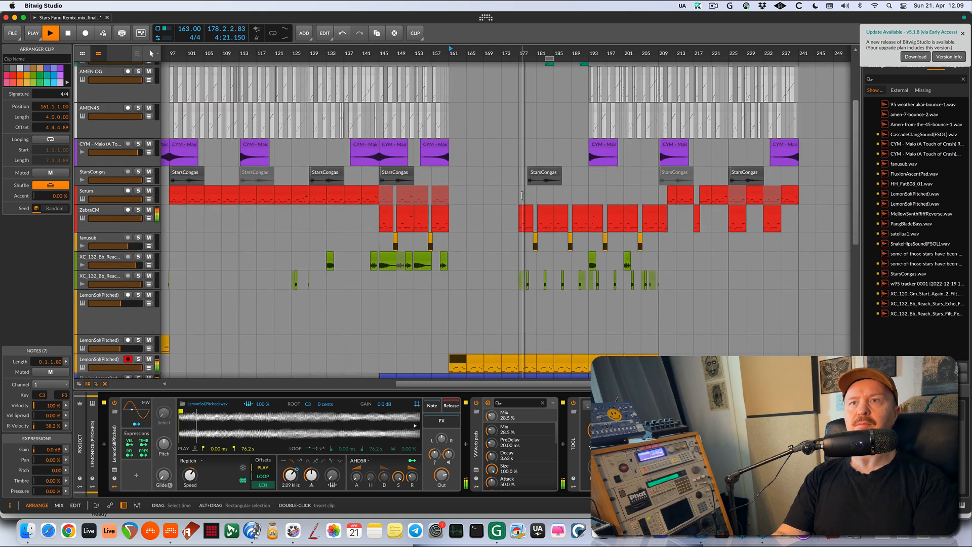
{"action": "scroll", "coordinate": [522, 195], "scroll_direction": "down", "scroll_amount": 3}
{"action": "scroll", "coordinate": [523, 196], "scroll_direction": "down", "scroll_amount": 3}
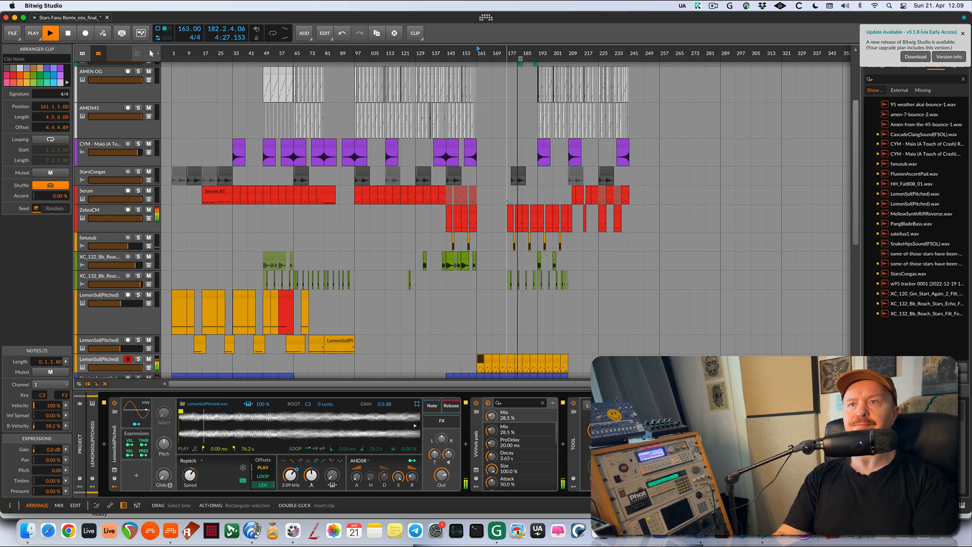
{"action": "scroll", "coordinate": [507, 200], "scroll_direction": "up", "scroll_amount": 4}
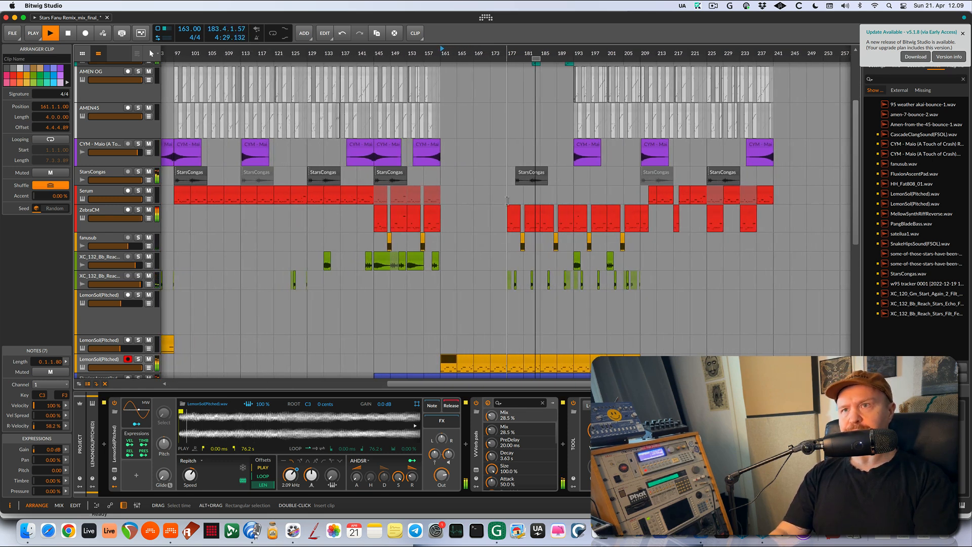
{"action": "key", "text": "space"}
{"action": "scroll", "coordinate": [516, 201], "scroll_direction": "down", "scroll_amount": 1}
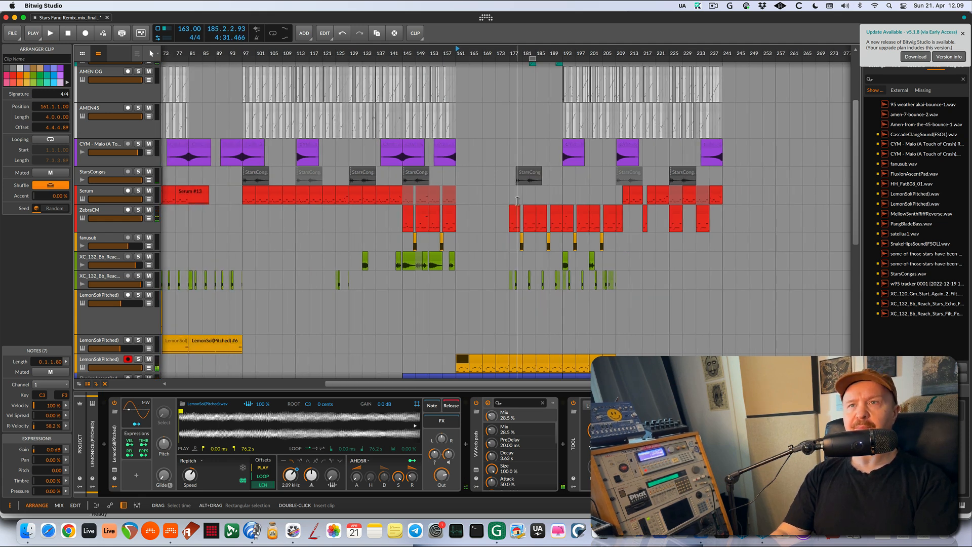
{"action": "scroll", "coordinate": [517, 201], "scroll_direction": "down", "scroll_amount": 1}
{"action": "scroll", "coordinate": [516, 201], "scroll_direction": "down", "scroll_amount": 1}
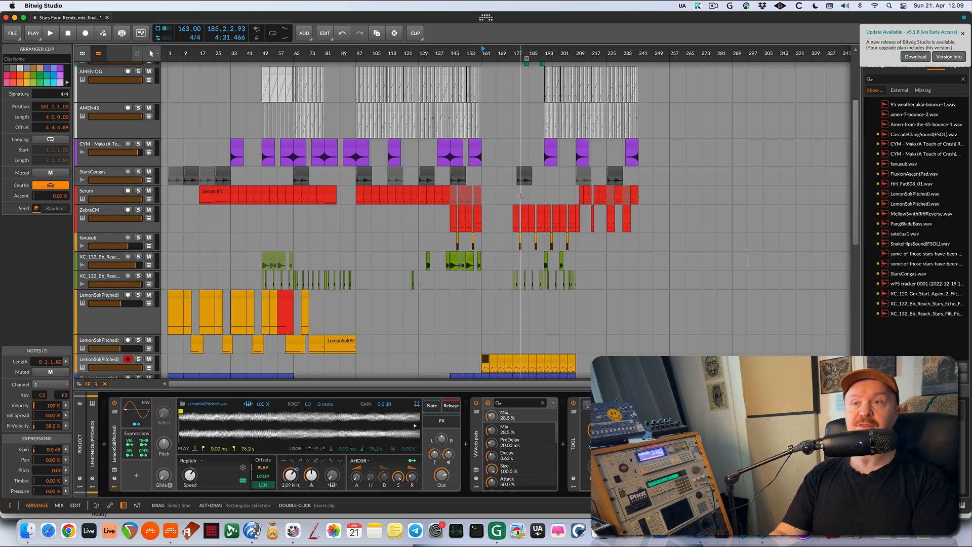
{"action": "scroll", "coordinate": [516, 195], "scroll_direction": "up", "scroll_amount": 5}
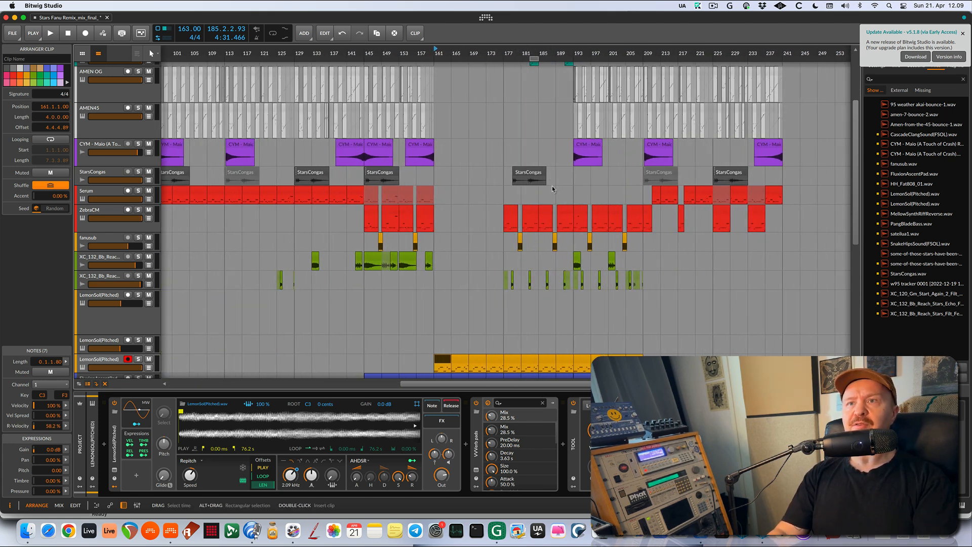
- Play the full mix from bar 189 to bar 202, reviewing the pad, bass and drum tracks, and stop
{"action": "left_click", "coordinate": [558, 158]}
{"action": "key", "text": "space"}
{"action": "scroll", "coordinate": [580, 201], "scroll_direction": "down", "scroll_amount": 5}
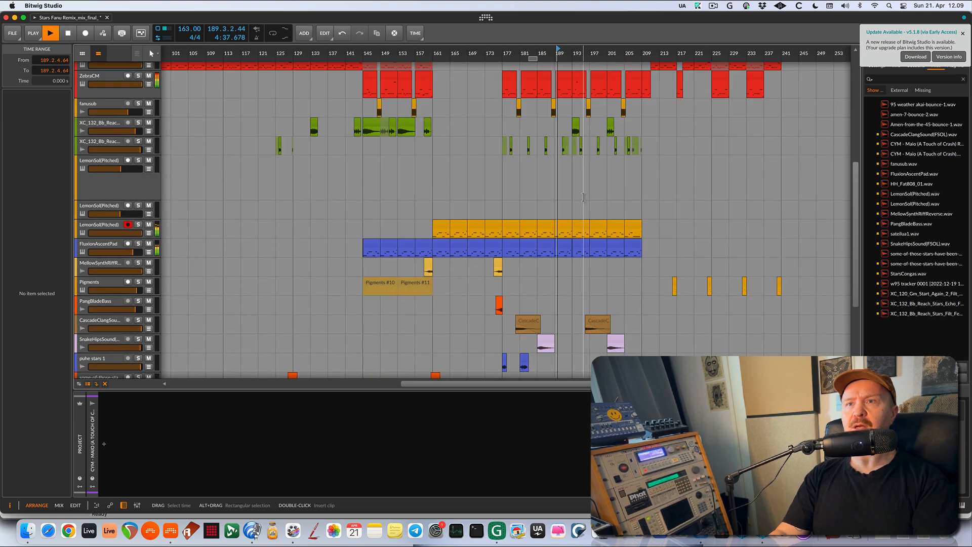
{"action": "scroll", "coordinate": [581, 201], "scroll_direction": "up", "scroll_amount": 3}
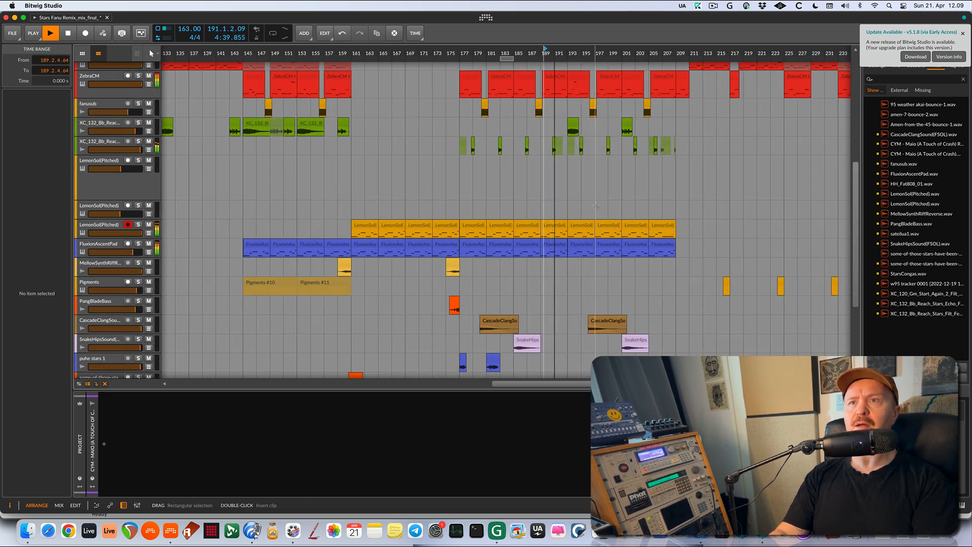
{"action": "scroll", "coordinate": [597, 205], "scroll_direction": "up", "scroll_amount": 4}
{"action": "scroll", "coordinate": [597, 205], "scroll_direction": "up", "scroll_amount": 5}
{"action": "scroll", "coordinate": [589, 140], "scroll_direction": "up", "scroll_amount": 3}
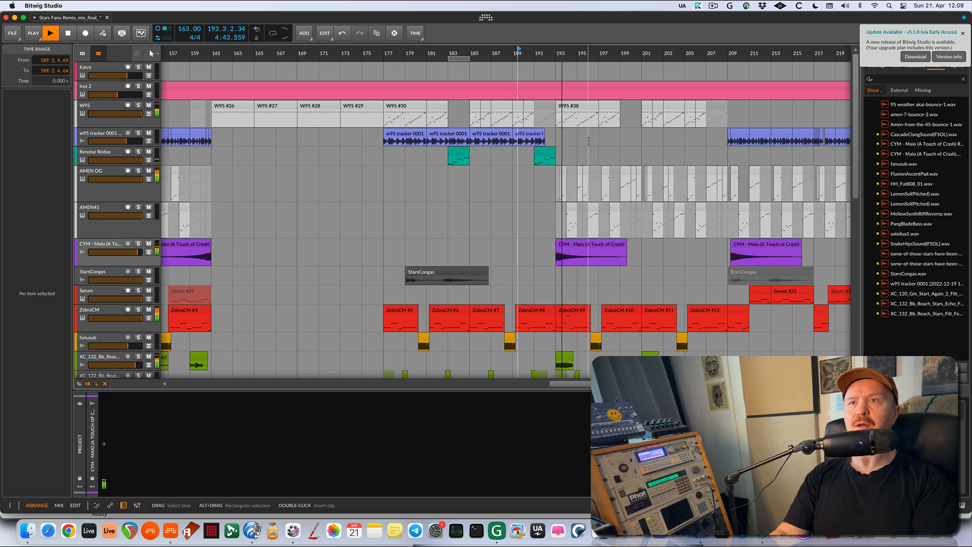
{"action": "scroll", "coordinate": [589, 140], "scroll_direction": "down", "scroll_amount": 4}
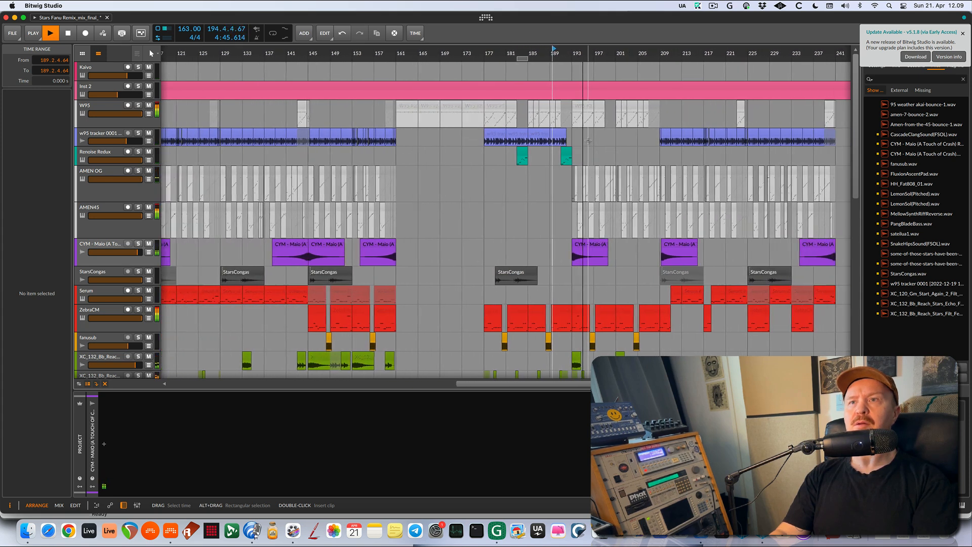
{"action": "scroll", "coordinate": [589, 140], "scroll_direction": "up", "scroll_amount": 4}
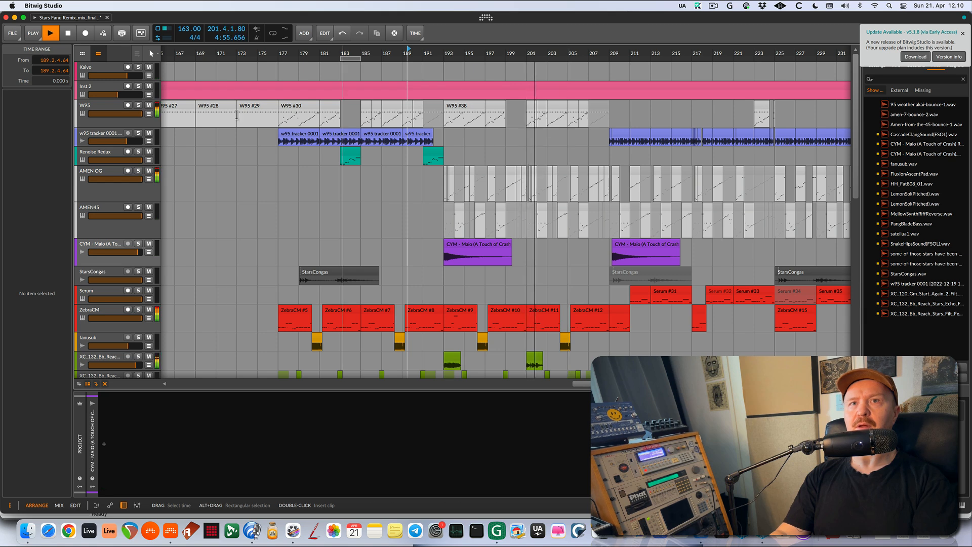
{"action": "key", "text": "space"}
- Select the W95 track and examine how its clips are spread from the intro to the final section
{"action": "left_click", "coordinate": [112, 111]}
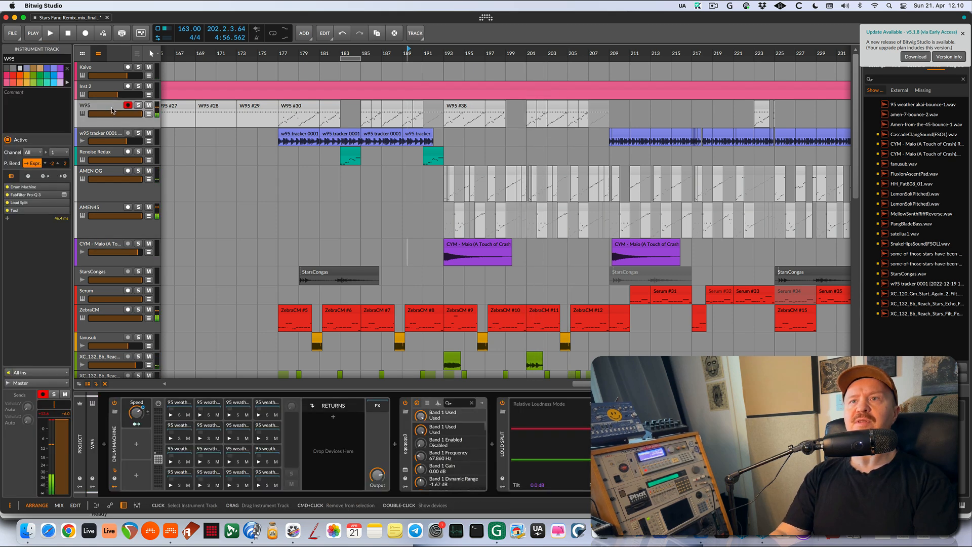
{"action": "scroll", "coordinate": [424, 173], "scroll_direction": "down", "scroll_amount": 5}
{"action": "scroll", "coordinate": [425, 173], "scroll_direction": "left", "scroll_amount": 10}
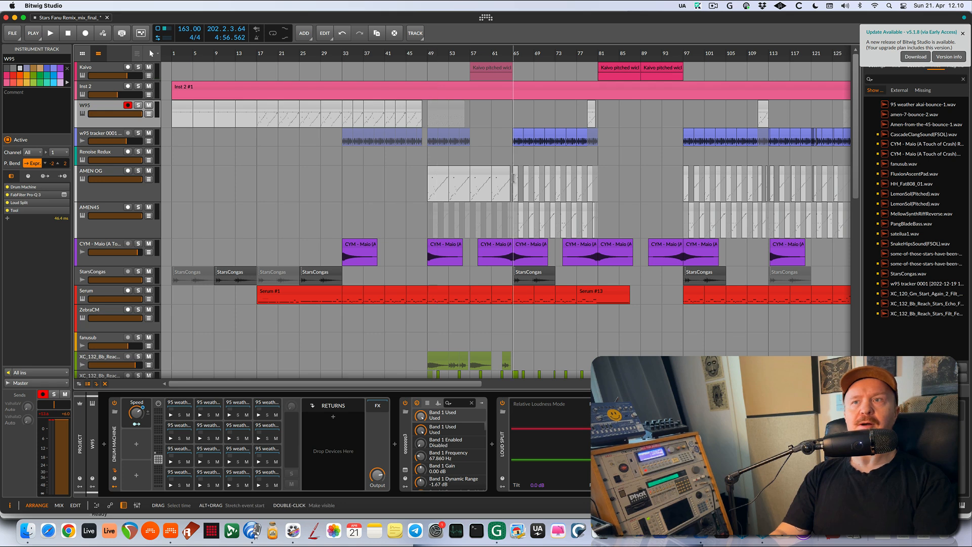
{"action": "scroll", "coordinate": [514, 178], "scroll_direction": "right", "scroll_amount": 20}
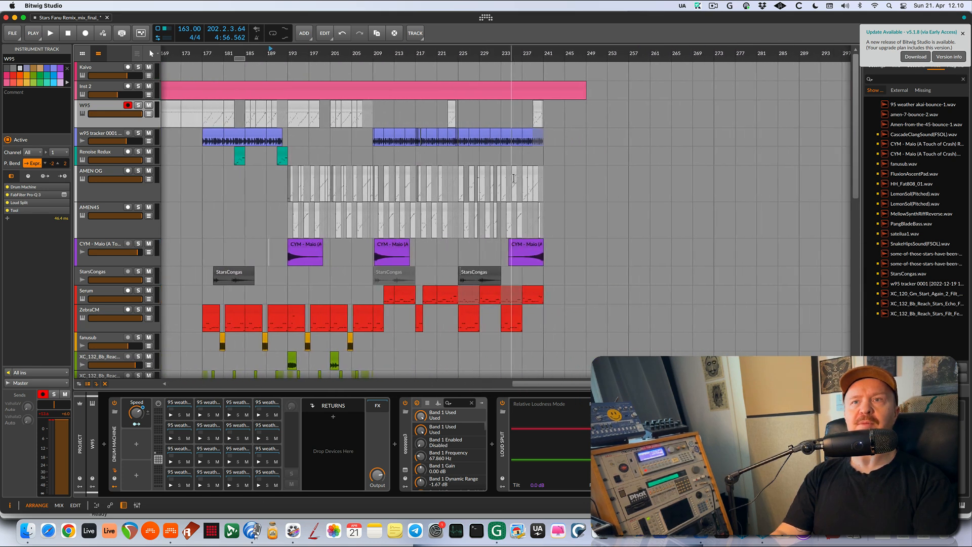
{"action": "scroll", "coordinate": [333, 153], "scroll_direction": "up", "scroll_amount": 10}
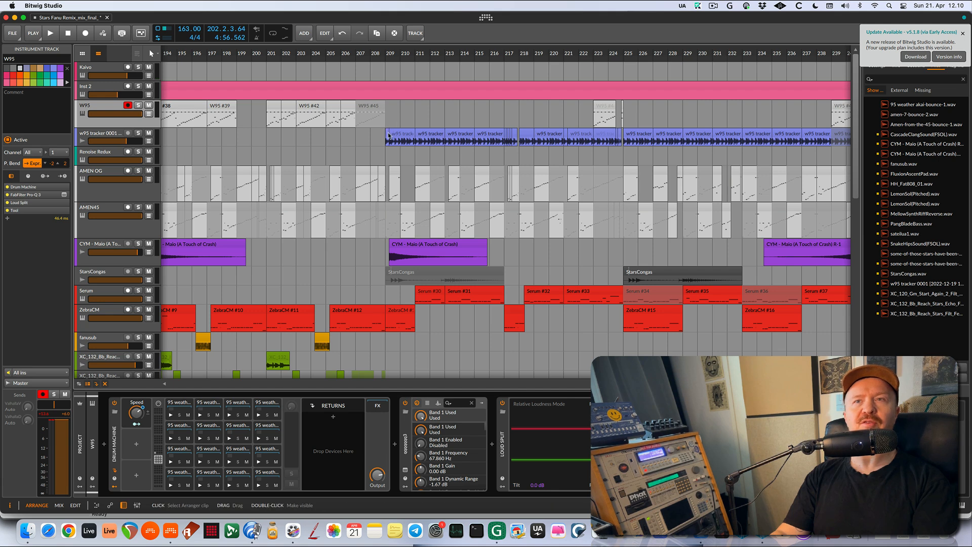
- Play the mix from the w95 tracker clip at bar 209 and stop in bar 212
{"action": "left_click", "coordinate": [389, 135]}
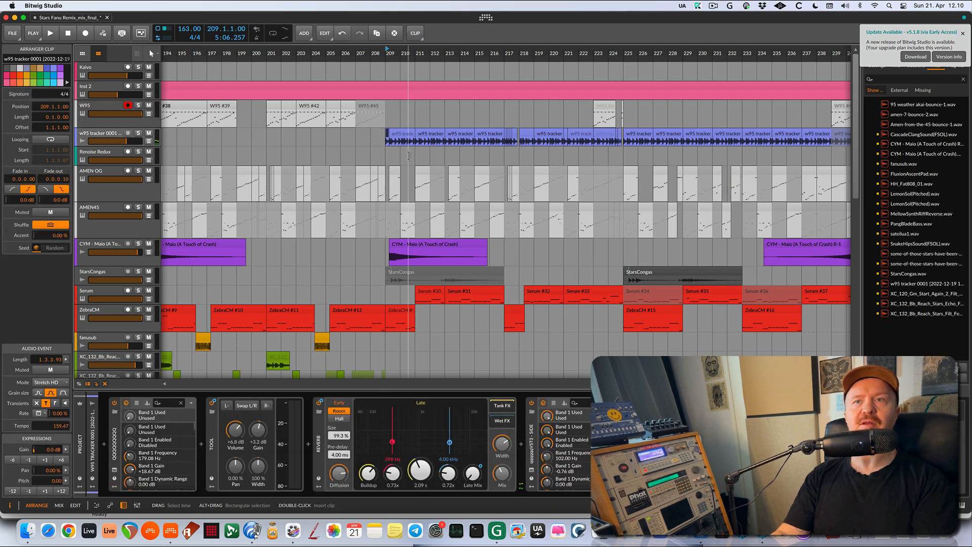
{"action": "key", "text": "space"}
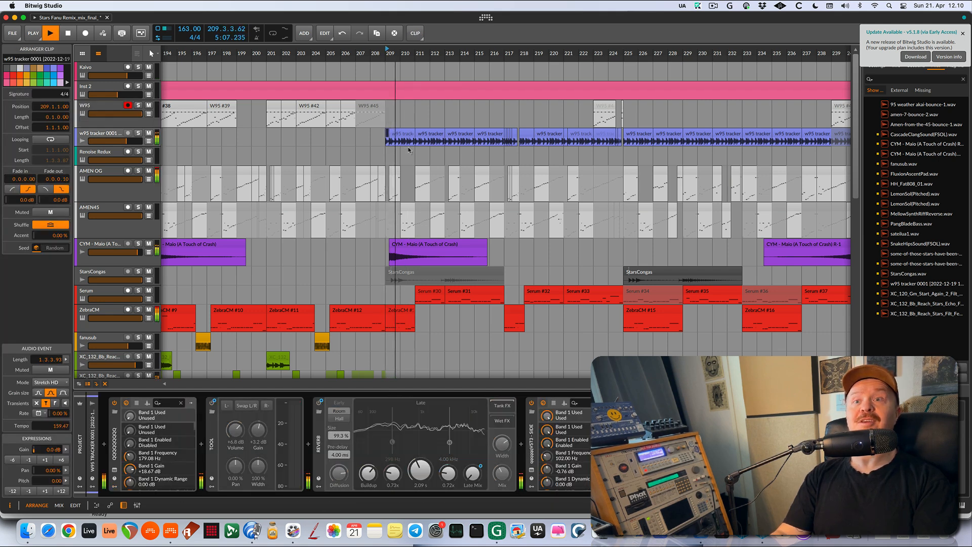
{"action": "scroll", "coordinate": [478, 227], "scroll_direction": "down", "scroll_amount": 5}
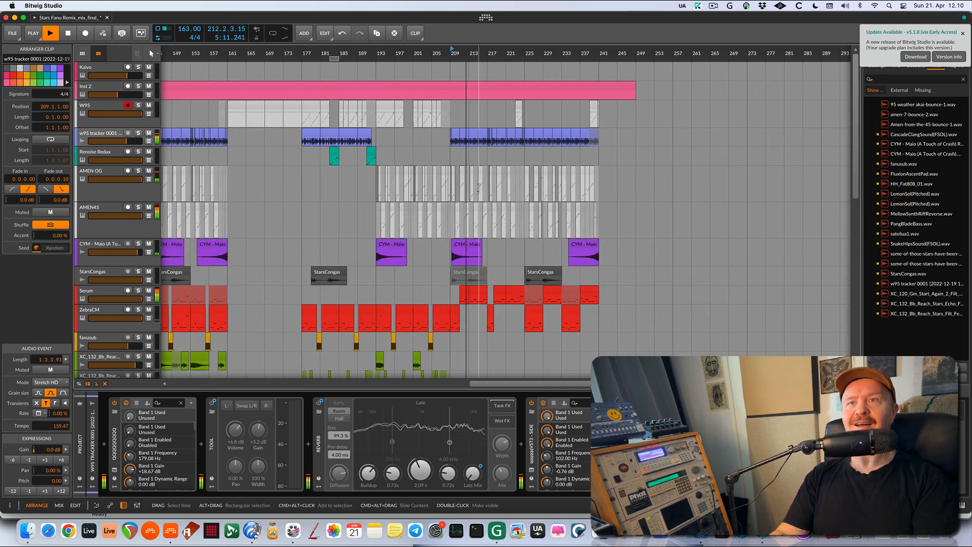
{"action": "key", "text": "space"}
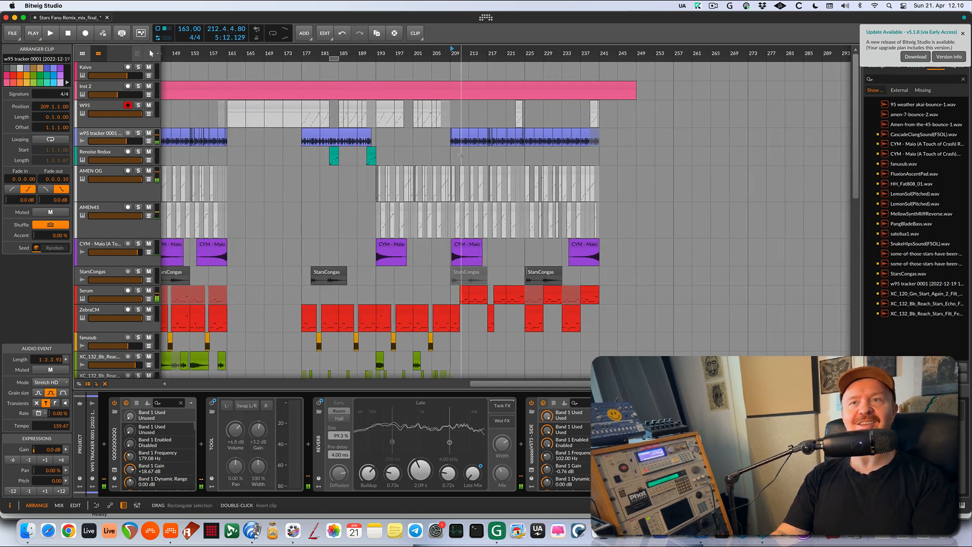
- Play the transition from bar 207 into bar 211, reviewing the lower tracks where the LemonSol(Pitched) and FluxionAscentPad clips end
{"action": "scroll", "coordinate": [442, 162], "scroll_direction": "up", "scroll_amount": 5}
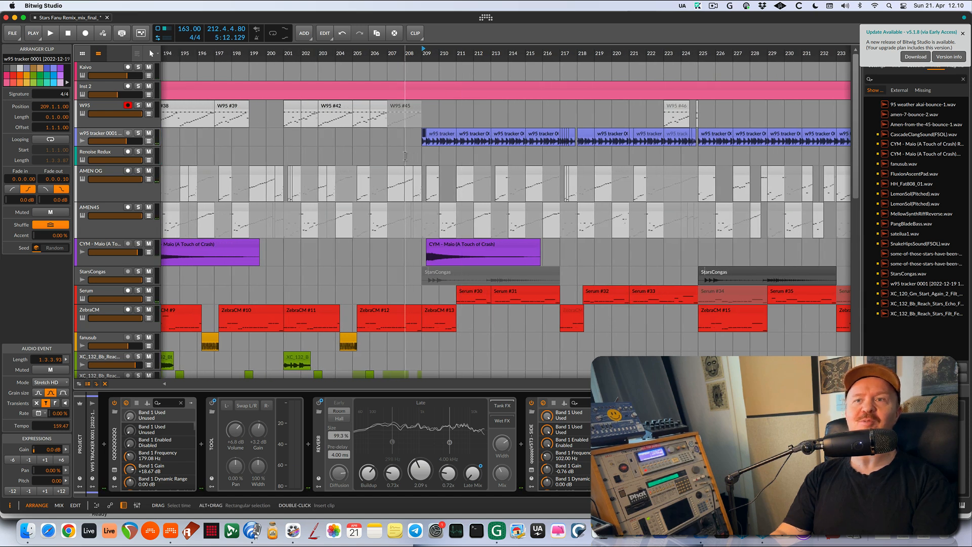
{"action": "scroll", "coordinate": [406, 156], "scroll_direction": "down", "scroll_amount": 10}
{"action": "scroll", "coordinate": [405, 156], "scroll_direction": "up", "scroll_amount": 4}
{"action": "scroll", "coordinate": [406, 156], "scroll_direction": "up", "scroll_amount": 2}
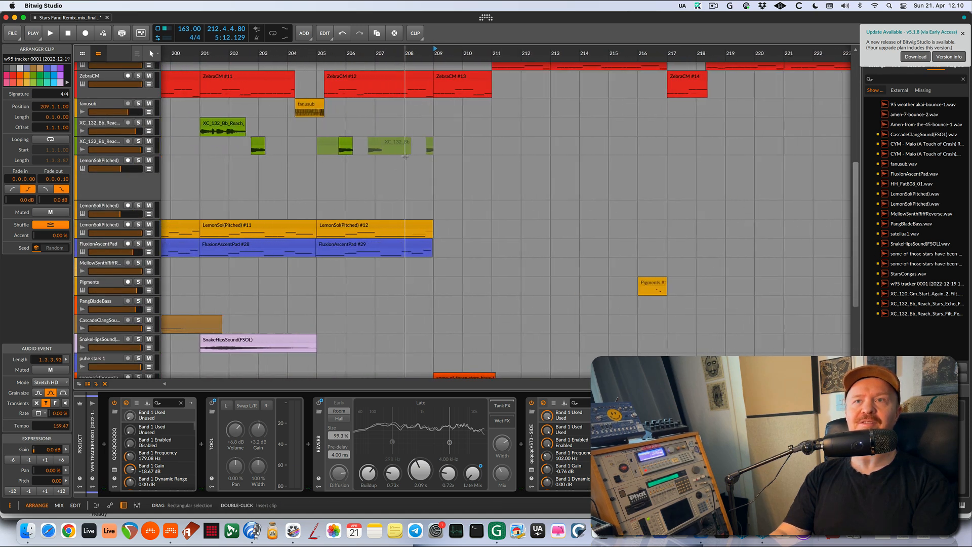
{"action": "scroll", "coordinate": [405, 156], "scroll_direction": "up", "scroll_amount": 1}
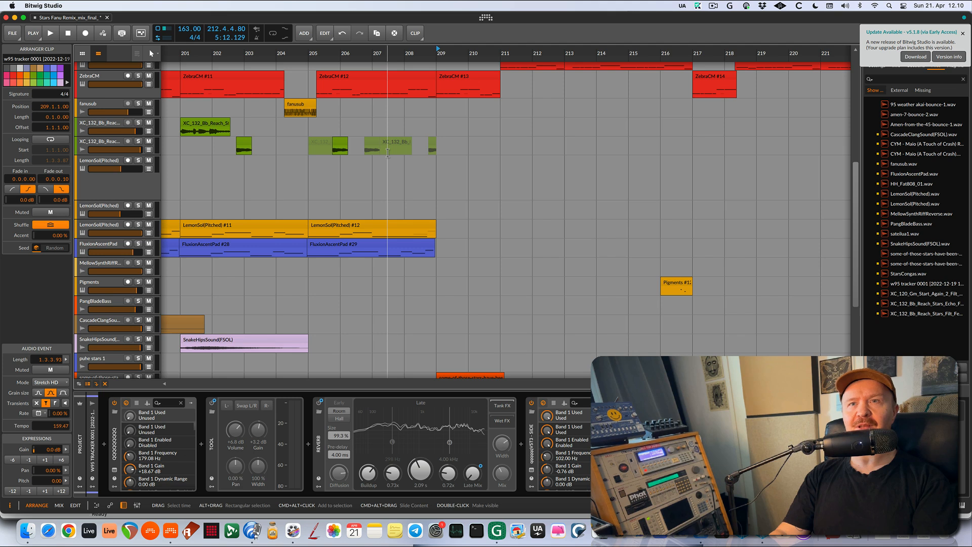
{"action": "left_click", "coordinate": [377, 118]}
{"action": "key", "text": "space"}
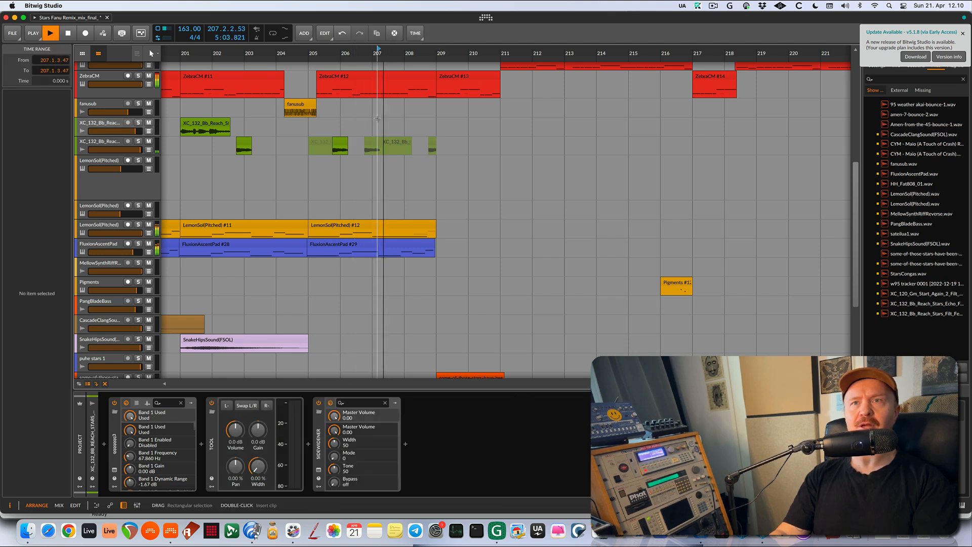
{"action": "scroll", "coordinate": [423, 164], "scroll_direction": "down", "scroll_amount": 3}
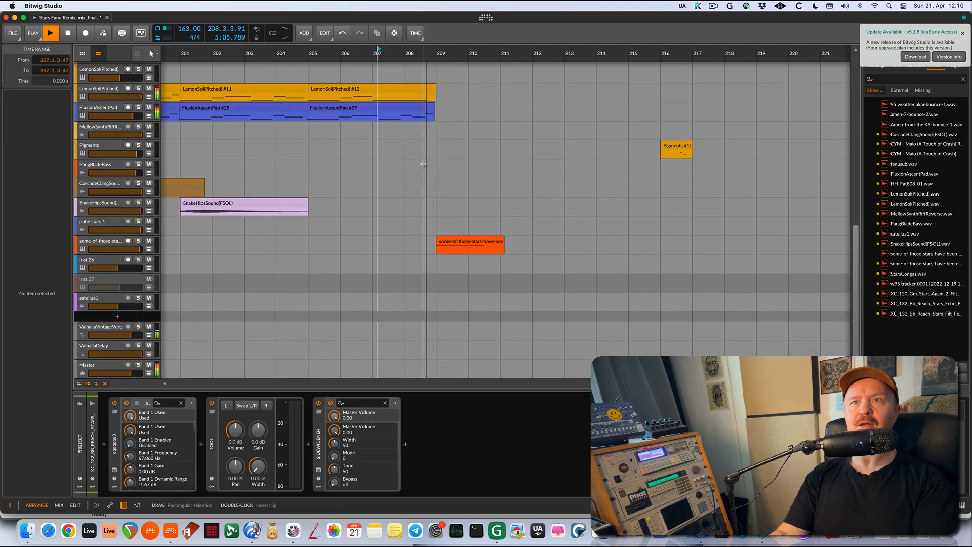
{"action": "scroll", "coordinate": [423, 163], "scroll_direction": "up", "scroll_amount": 6}
{"action": "scroll", "coordinate": [424, 164], "scroll_direction": "down", "scroll_amount": 8}
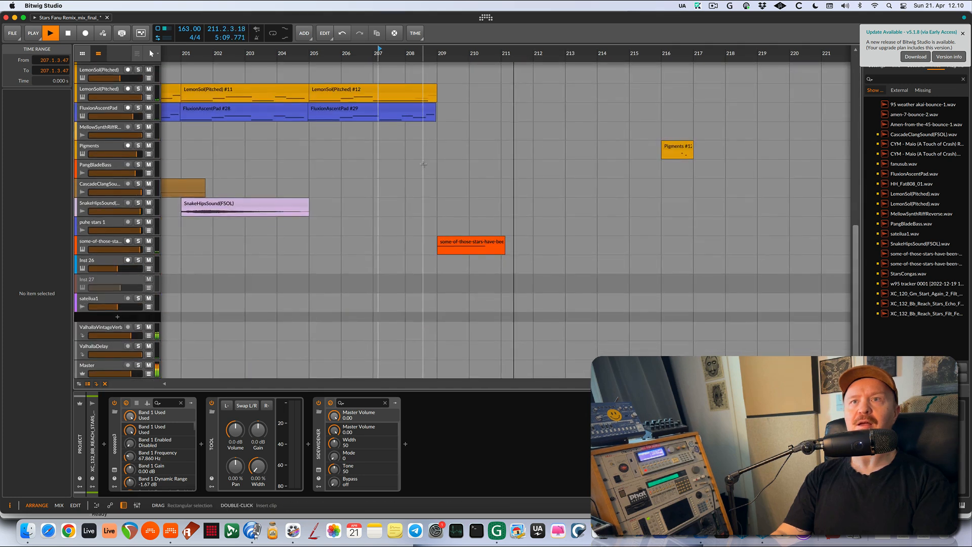
{"action": "scroll", "coordinate": [424, 163], "scroll_direction": "up", "scroll_amount": 3}
{"action": "scroll", "coordinate": [429, 183], "scroll_direction": "down", "scroll_amount": 1}
{"action": "scroll", "coordinate": [434, 202], "scroll_direction": "up", "scroll_amount": 1}
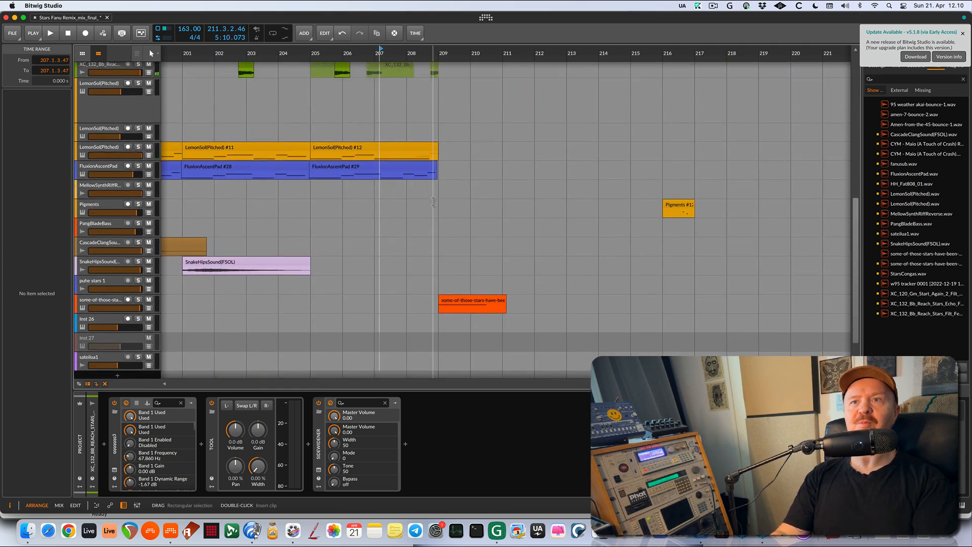
- Play the full mix from bar 205, following the ZebraCM, LemonSol(Pitched) and FluxionAscentPad clips towards bar 209
{"action": "scroll", "coordinate": [433, 201], "scroll_direction": "up", "scroll_amount": 5}
{"action": "scroll", "coordinate": [374, 230], "scroll_direction": "up", "scroll_amount": 1}
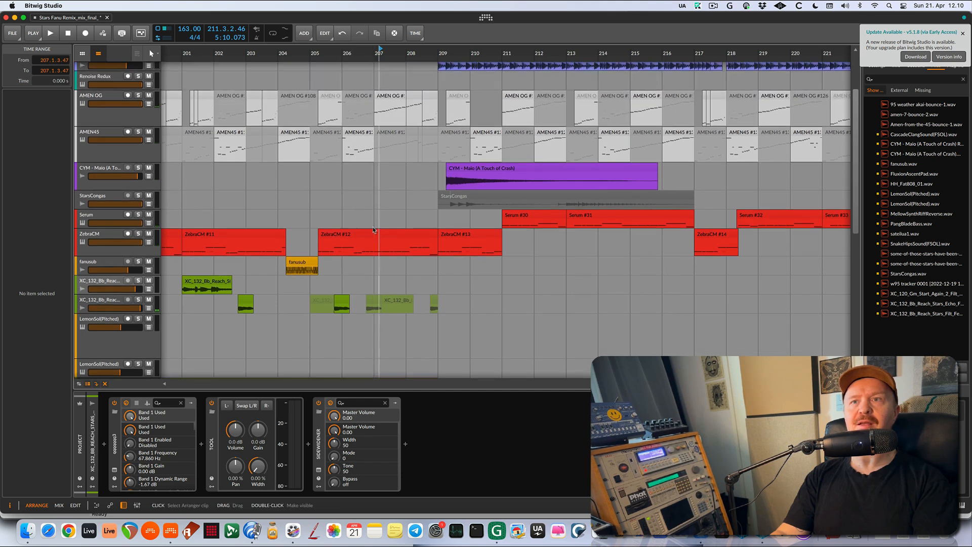
{"action": "left_click", "coordinate": [361, 221]}
{"action": "scroll", "coordinate": [361, 210], "scroll_direction": "up", "scroll_amount": 3}
{"action": "scroll", "coordinate": [360, 211], "scroll_direction": "down", "scroll_amount": 3}
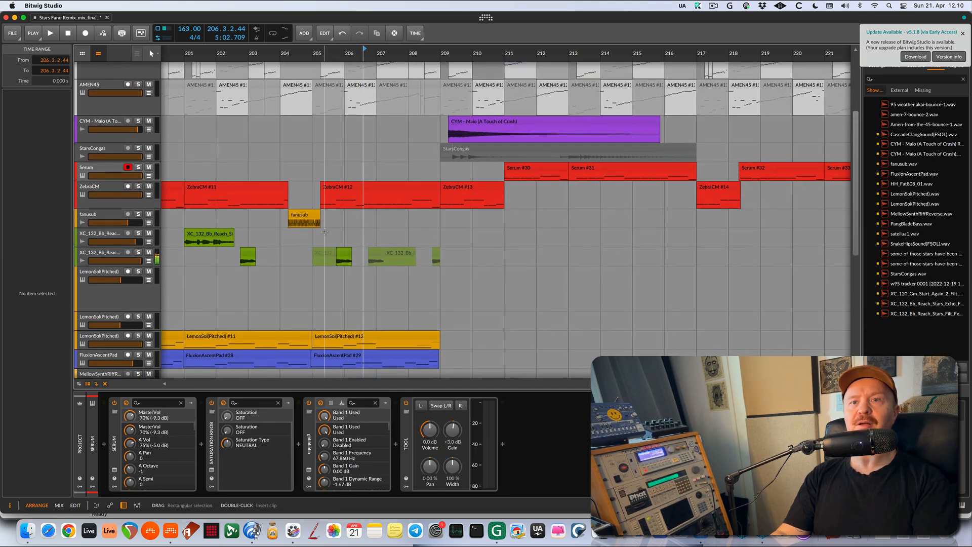
{"action": "left_click", "coordinate": [325, 232]}
{"action": "key", "text": "space"}
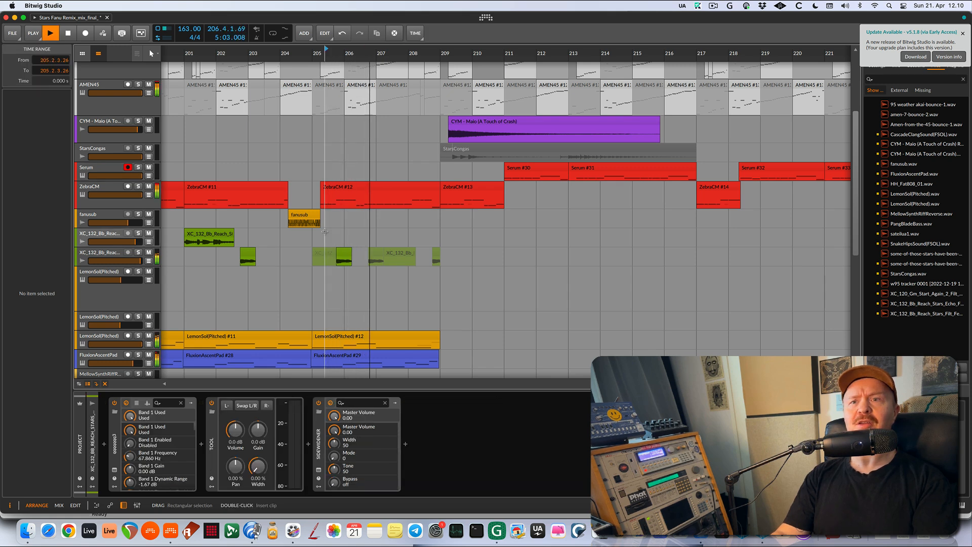
{"action": "scroll", "coordinate": [417, 234], "scroll_direction": "down", "scroll_amount": 2}
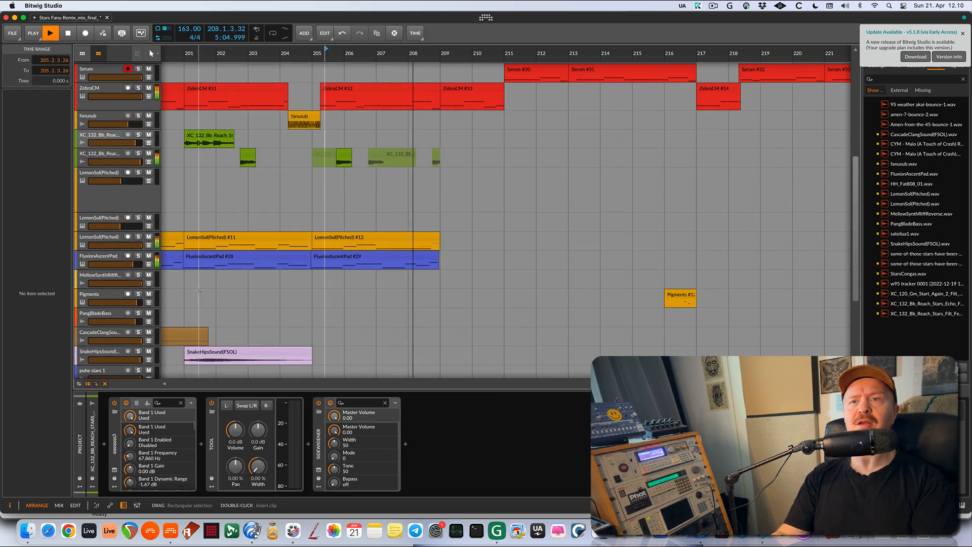
- Solo and unsolo ZebraCM in the mixer during playback, stop in bar 213, and show the remaining mixer channels
{"action": "key", "text": "alt+2"}
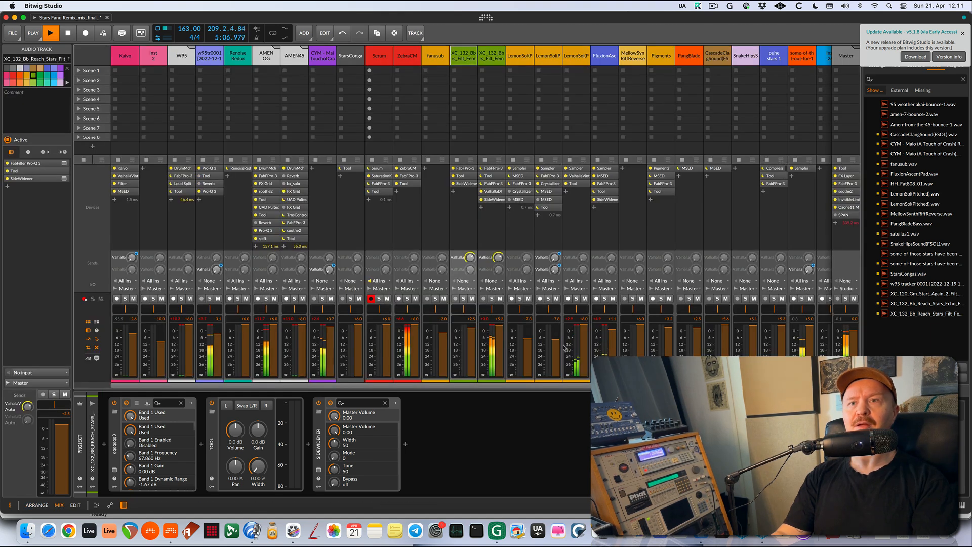
{"action": "left_click", "coordinate": [408, 299]}
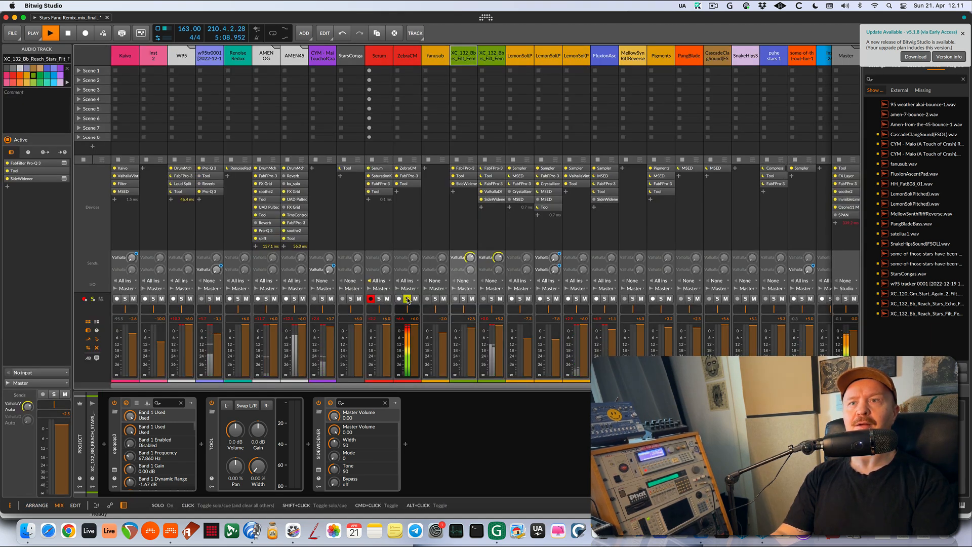
{"action": "left_click", "coordinate": [409, 299]}
{"action": "scroll", "coordinate": [603, 346], "scroll_direction": "right", "scroll_amount": 3}
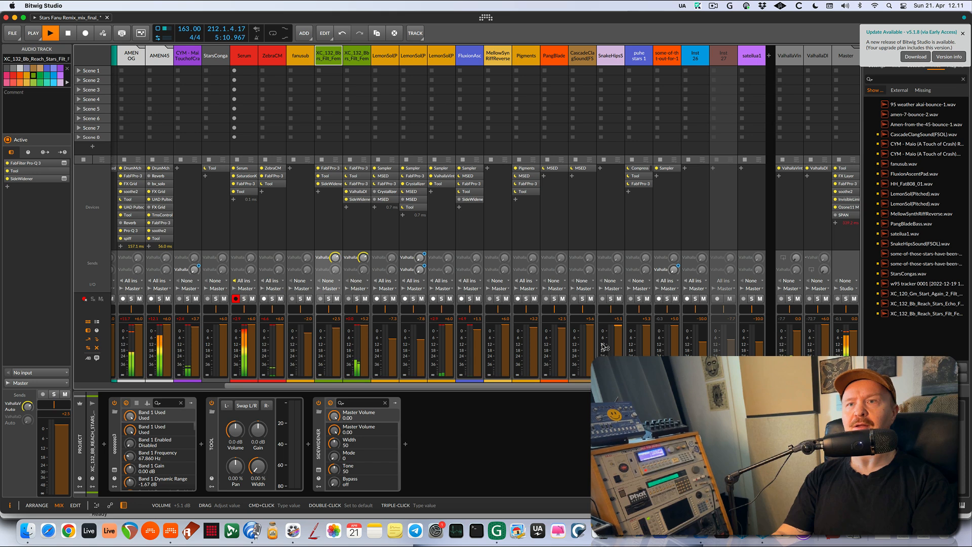
{"action": "key", "text": "space"}
{"action": "key", "text": "alt+1"}
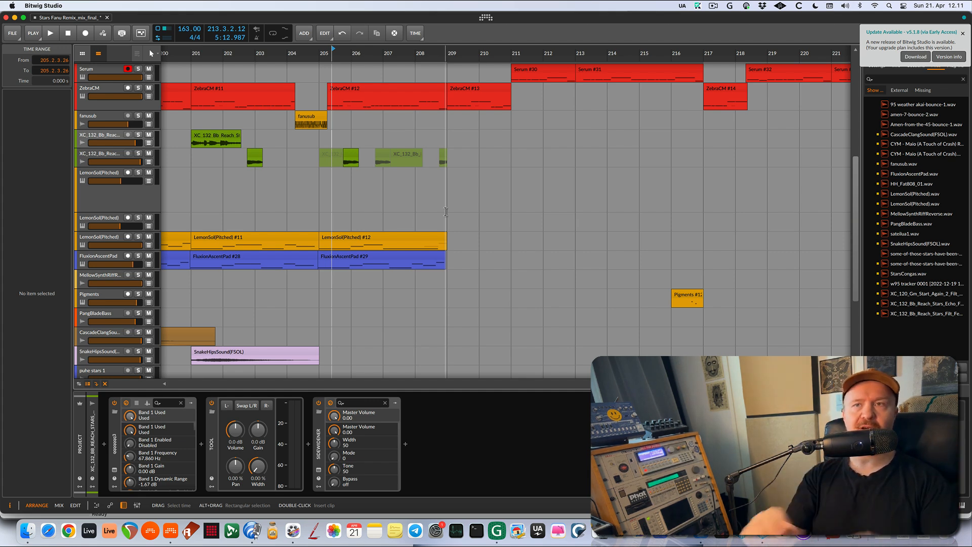
{"action": "key", "text": "alt+2"}
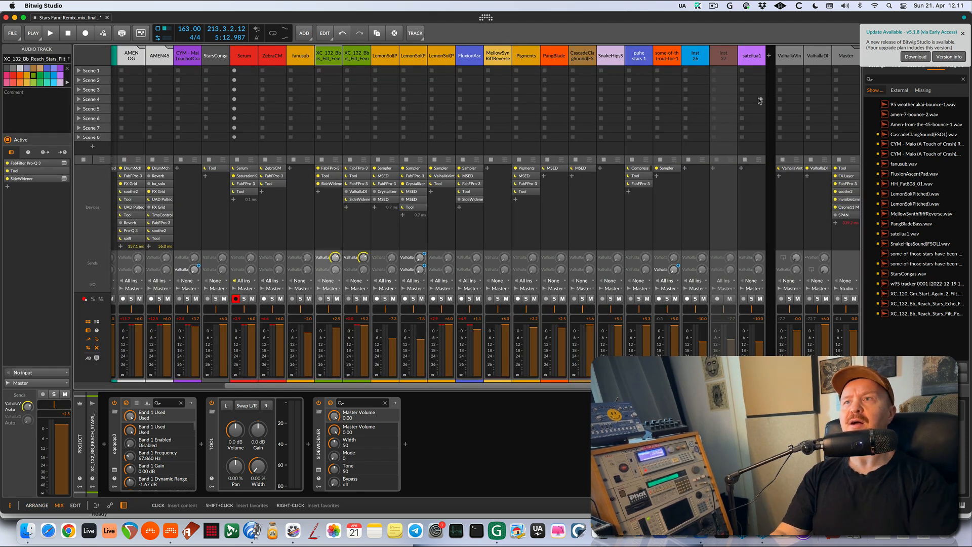
- Open the plug-in window on the ValhallaDelay FX track, set the delay's feedback to 95.2 %, and close the window
{"action": "left_click", "coordinate": [816, 65]}
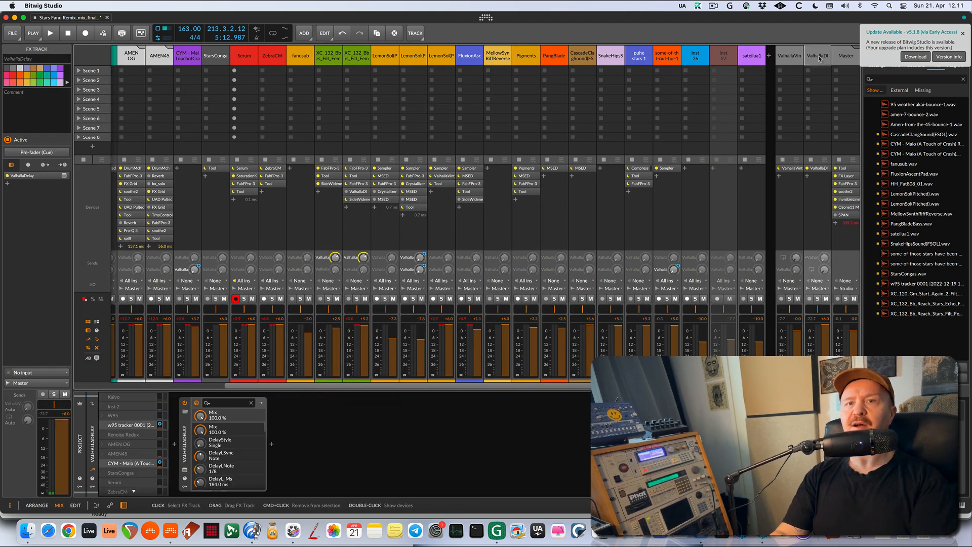
{"action": "left_click", "coordinate": [185, 471]}
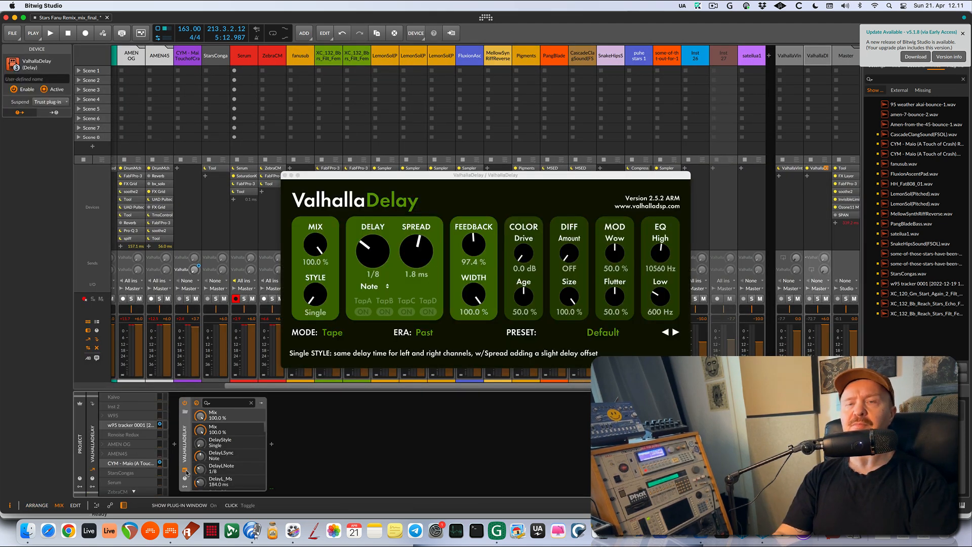
{"action": "left_click", "coordinate": [389, 250]}
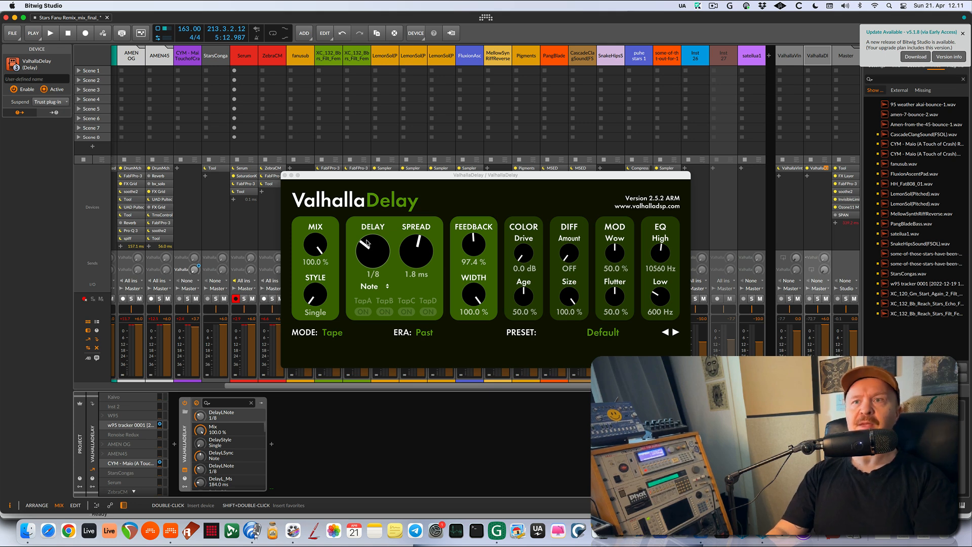
{"action": "left_click_drag", "start_coordinate": [475, 252], "coordinate": [475, 249]}
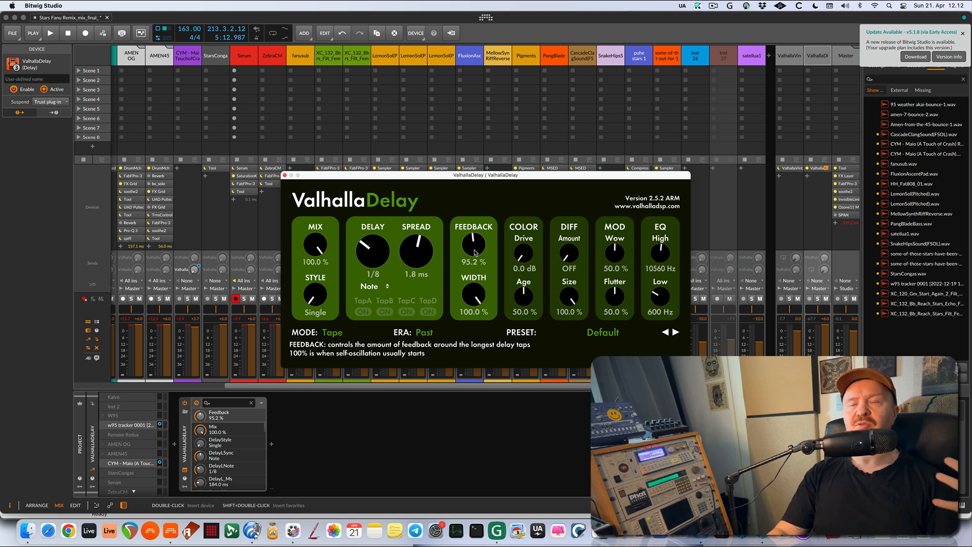
{"action": "left_click", "coordinate": [285, 175]}
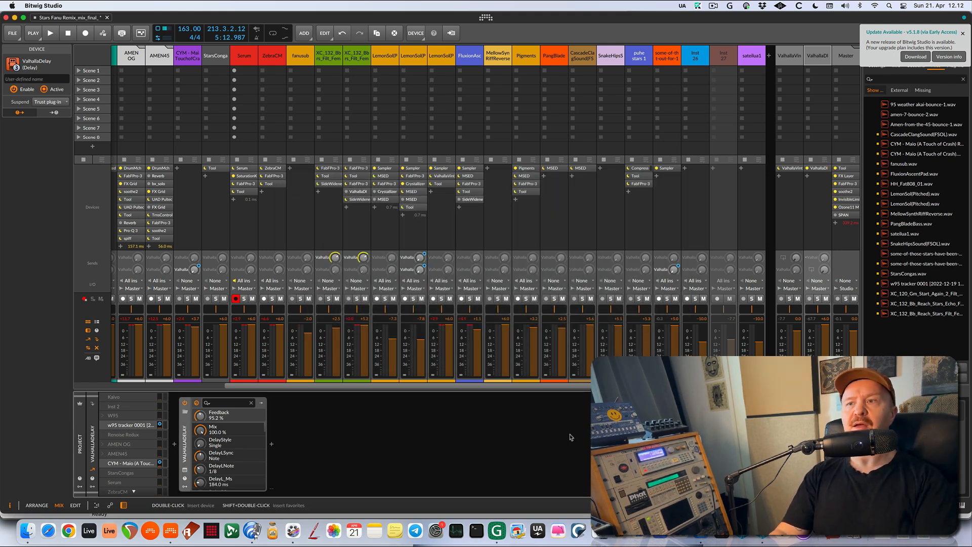
{"action": "left_click", "coordinate": [818, 371]}
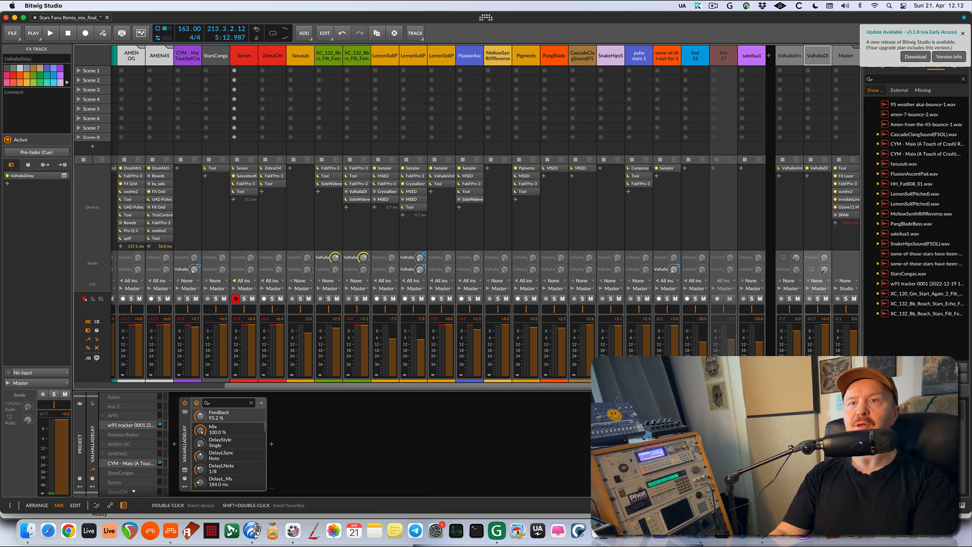
- Return to the arrangement and play the full mix from the end of bar 207
{"action": "key", "text": "alt+1"}
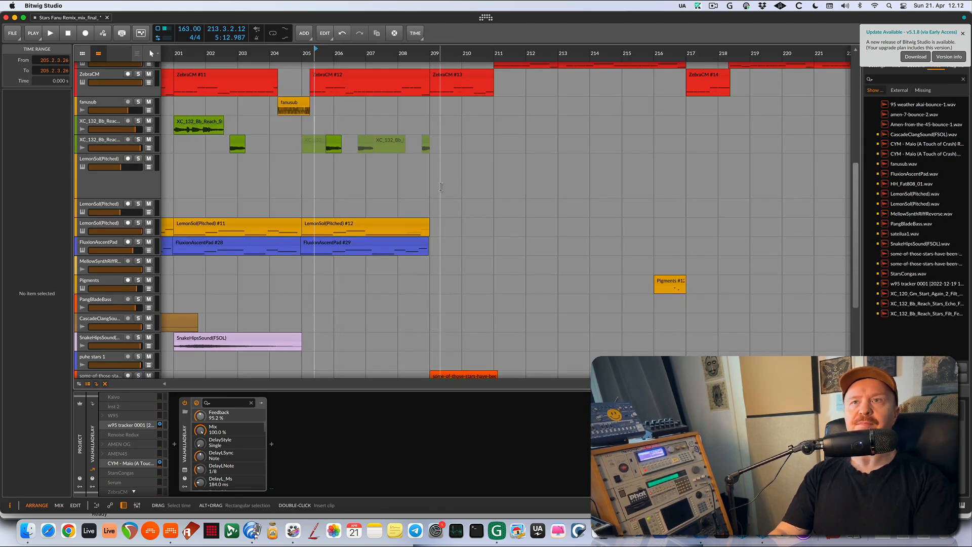
{"action": "scroll", "coordinate": [441, 187], "scroll_direction": "up", "scroll_amount": 3}
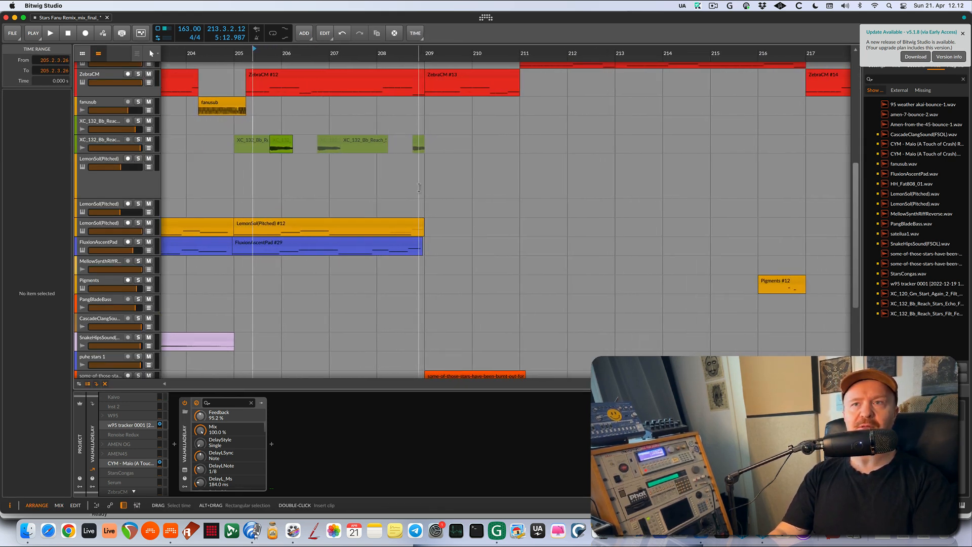
{"action": "left_click", "coordinate": [418, 188]}
{"action": "left_click", "coordinate": [393, 185]}
{"action": "left_click", "coordinate": [376, 182]}
{"action": "key", "text": "space"}
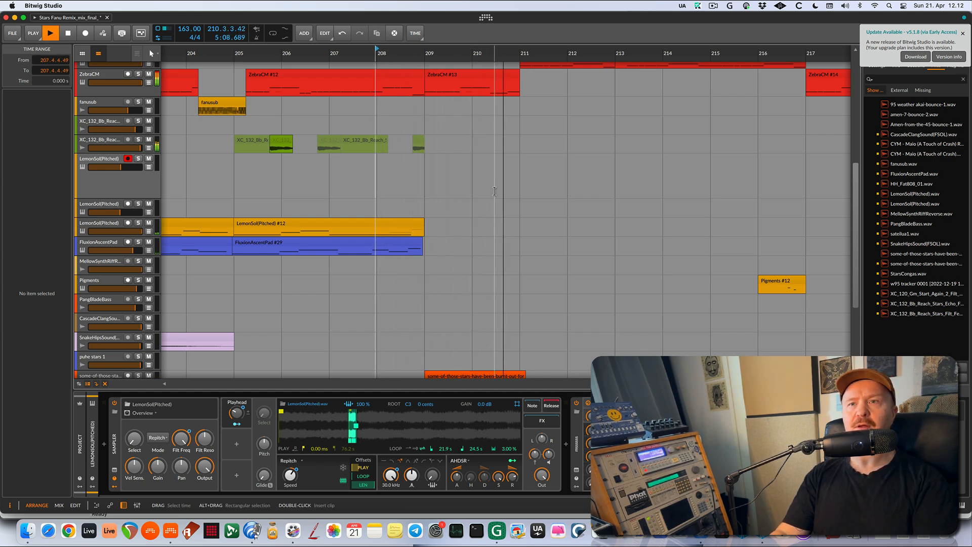
- Review the lower and upper tracks while the final section plays on from bar 210, and stop in bar 225
{"action": "scroll", "coordinate": [494, 191], "scroll_direction": "down", "scroll_amount": 5}
{"action": "scroll", "coordinate": [495, 191], "scroll_direction": "down", "scroll_amount": 4}
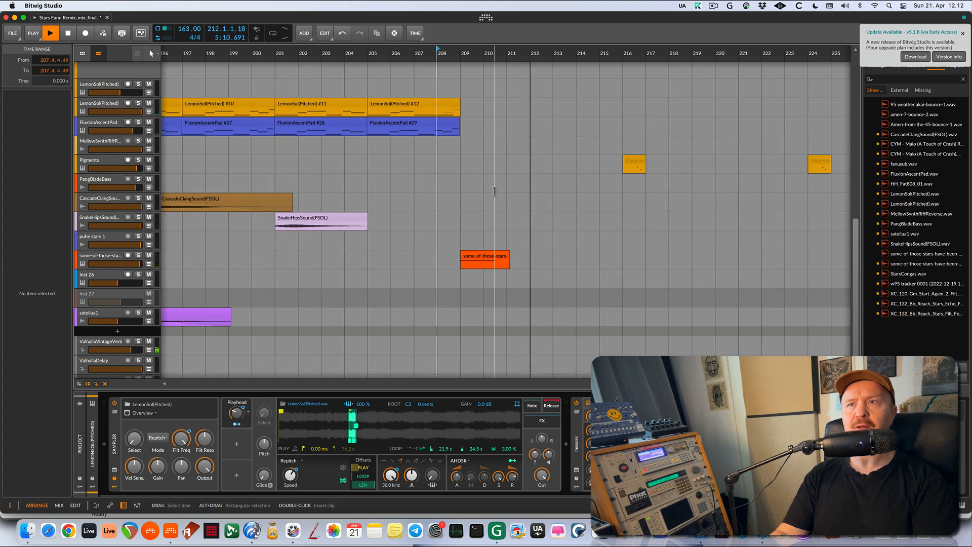
{"action": "scroll", "coordinate": [494, 191], "scroll_direction": "right", "scroll_amount": 3}
{"action": "scroll", "coordinate": [494, 191], "scroll_direction": "up", "scroll_amount": 8}
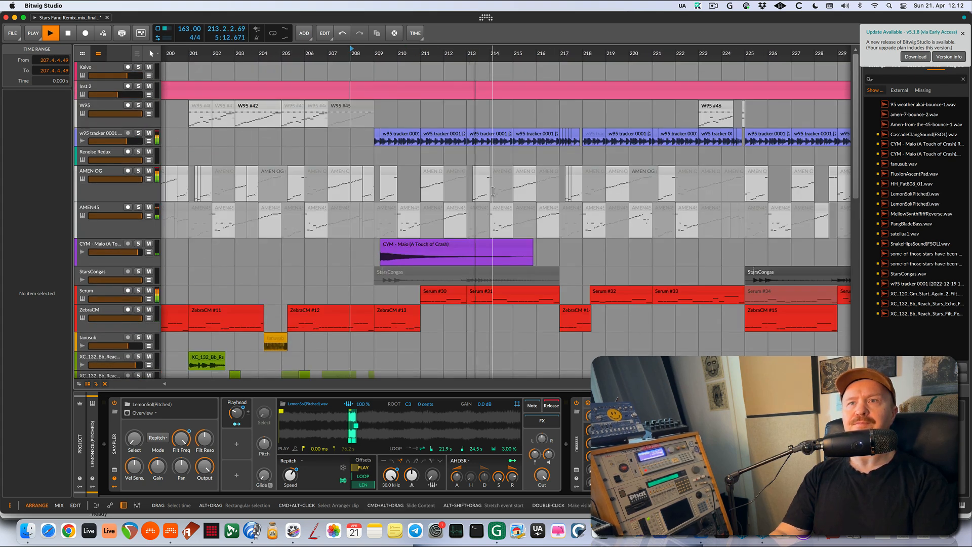
{"action": "scroll", "coordinate": [492, 191], "scroll_direction": "down", "scroll_amount": 5}
{"action": "scroll", "coordinate": [489, 187], "scroll_direction": "down", "scroll_amount": 1}
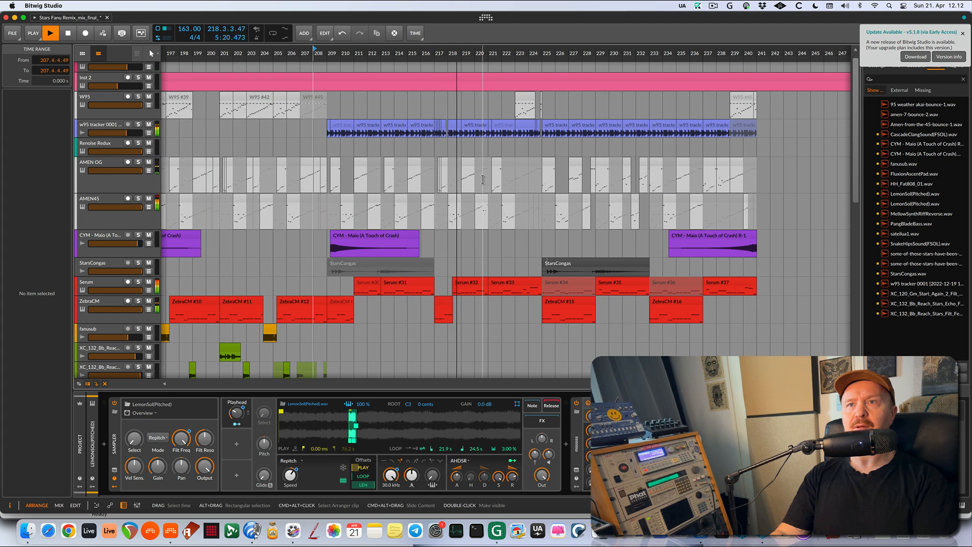
{"action": "scroll", "coordinate": [484, 180], "scroll_direction": "up", "scroll_amount": 3}
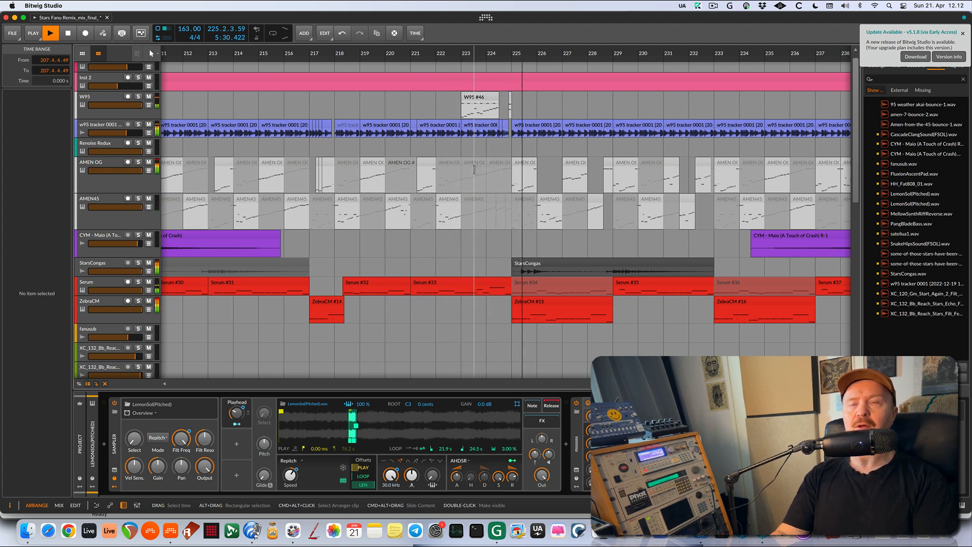
{"action": "key", "text": "space"}
- Solo the W95 track and play its fill clip at bar 223, including a lead-in from bar 222
{"action": "scroll", "coordinate": [538, 154], "scroll_direction": "down", "scroll_amount": 3}
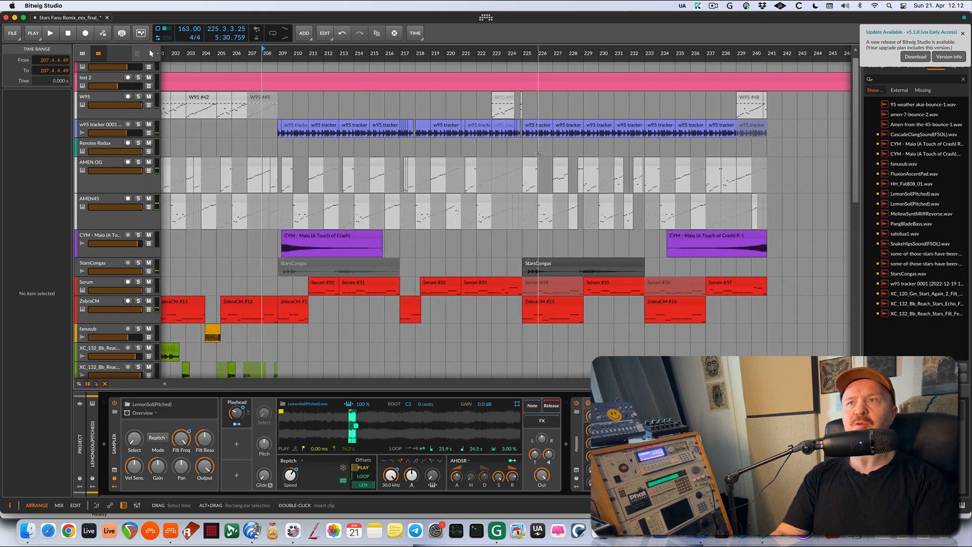
{"action": "scroll", "coordinate": [539, 153], "scroll_direction": "down", "scroll_amount": 3}
{"action": "scroll", "coordinate": [491, 133], "scroll_direction": "down", "scroll_amount": 5}
{"action": "scroll", "coordinate": [490, 133], "scroll_direction": "up", "scroll_amount": 5}
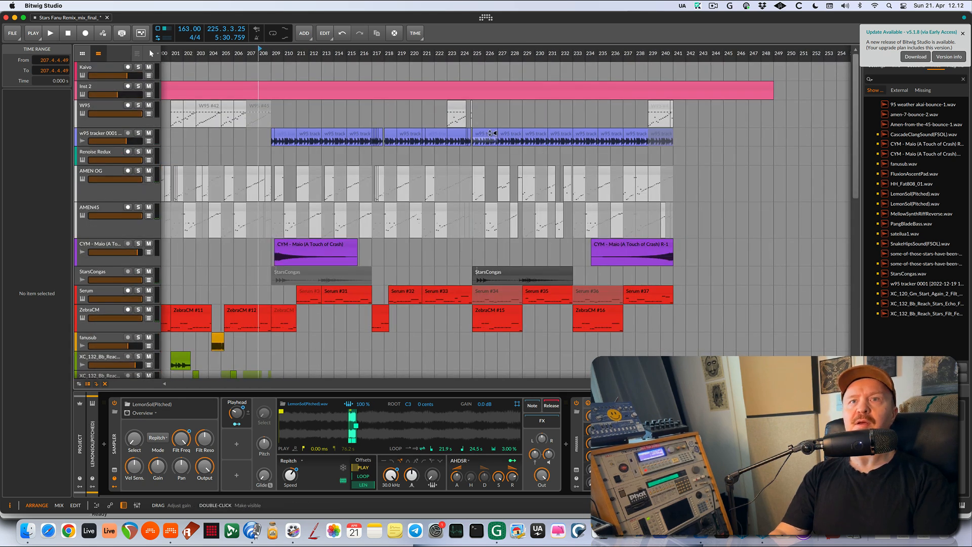
{"action": "left_click", "coordinate": [457, 108]}
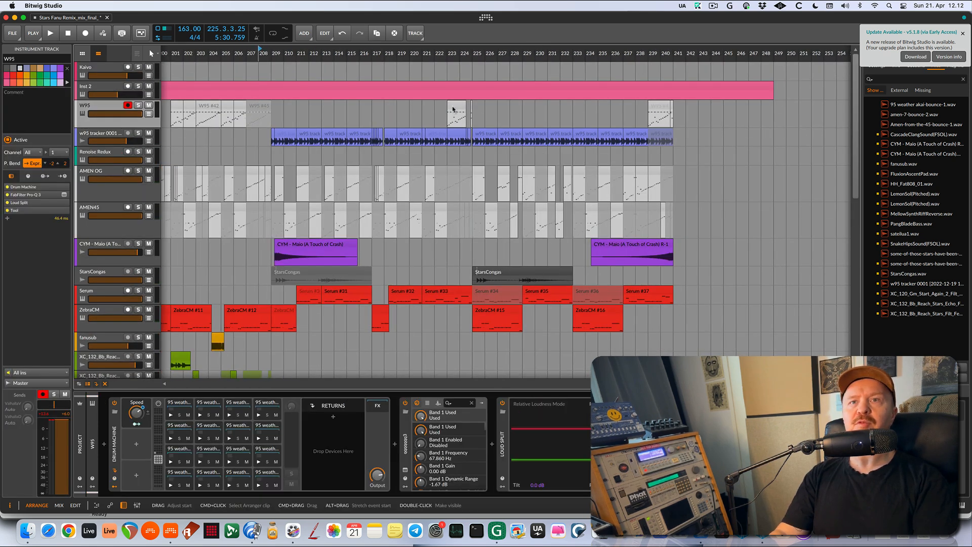
{"action": "left_click", "coordinate": [138, 106]}
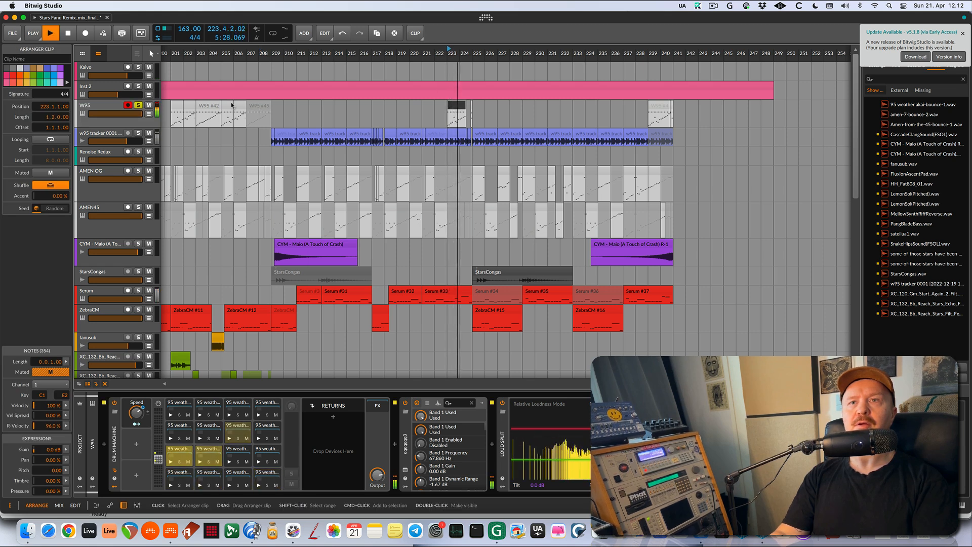
{"action": "left_click", "coordinate": [439, 112]}
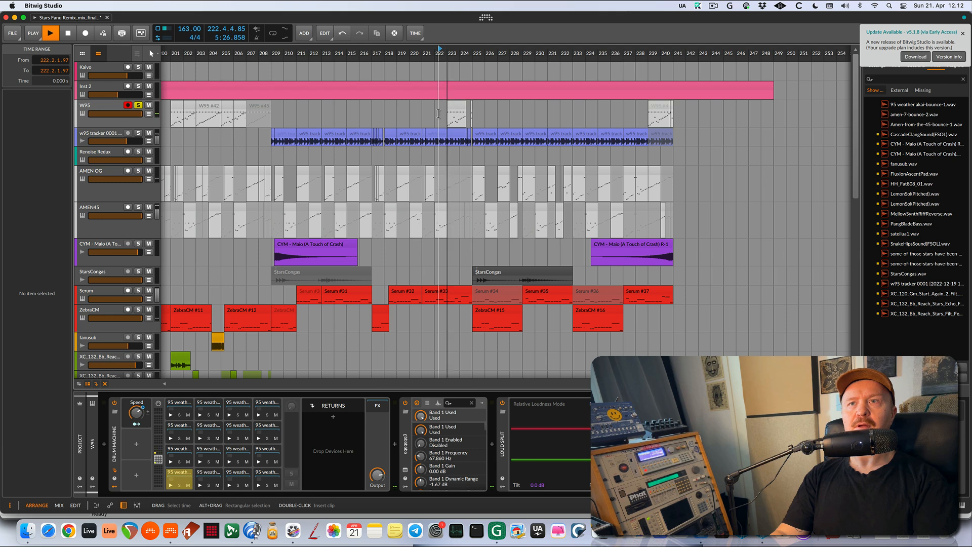
- Unsolo W95 and play the full mix from bar 222 through the W95 fill, stopping in bar 224
{"action": "left_click", "coordinate": [435, 113]}
{"action": "key", "text": "space"}
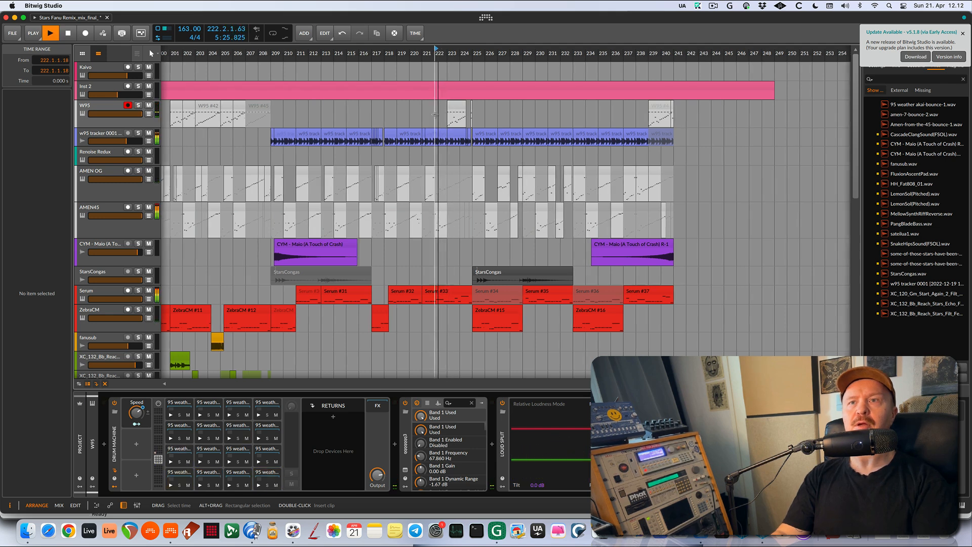
{"action": "scroll", "coordinate": [435, 113], "scroll_direction": "up", "scroll_amount": 5}
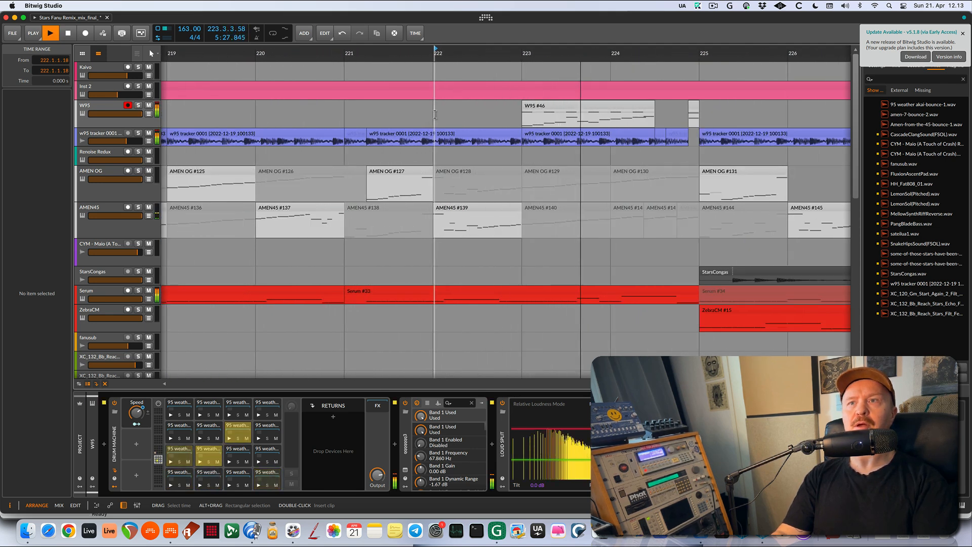
{"action": "key", "text": "space"}
- Solo the w95 tracker track and play its clip at bar 223, stopping in bar 224
{"action": "scroll", "coordinate": [614, 247], "scroll_direction": "down", "scroll_amount": 5}
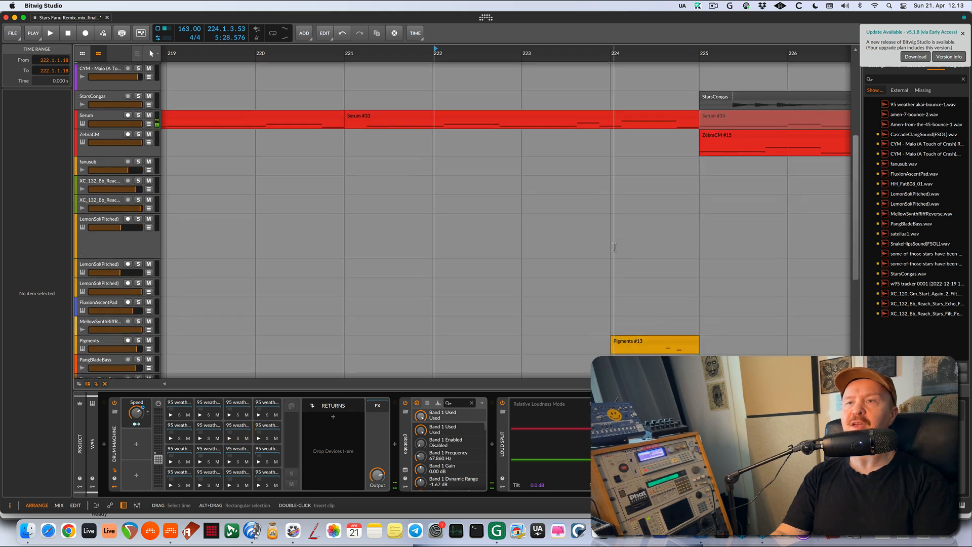
{"action": "scroll", "coordinate": [614, 247], "scroll_direction": "up", "scroll_amount": 5}
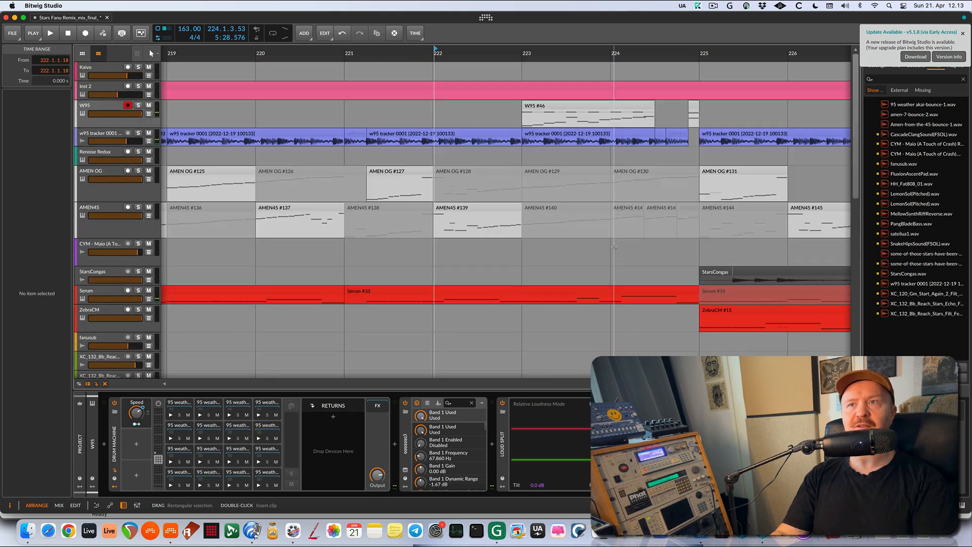
{"action": "left_click", "coordinate": [535, 135]}
{"action": "key", "text": "space"}
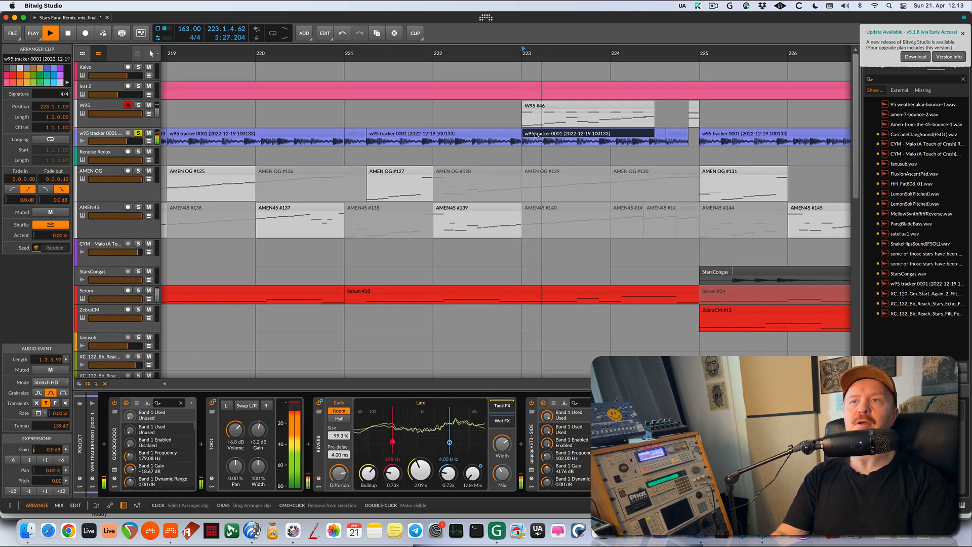
{"action": "key", "text": "space"}
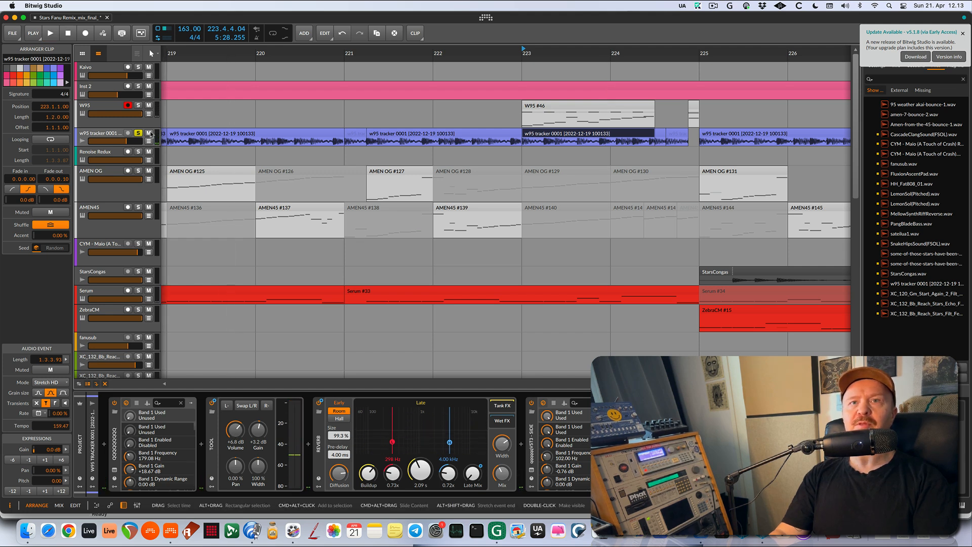
- Show the automation lanes of the W95 and w95 tracker tracks, and enlarge the W95 track's height
{"action": "left_click", "coordinate": [148, 114]}
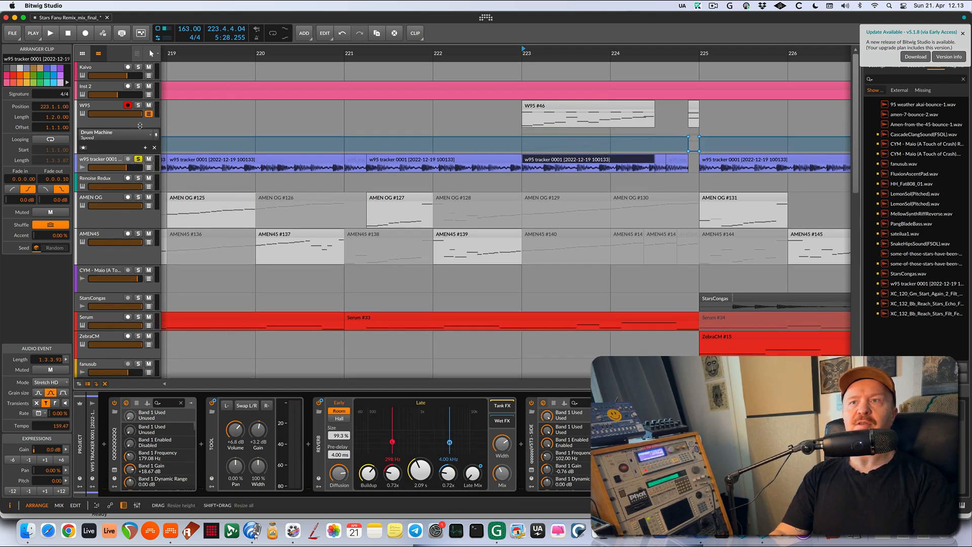
{"action": "left_click_drag", "start_coordinate": [140, 125], "coordinate": [140, 196]}
{"action": "scroll", "coordinate": [636, 185], "scroll_direction": "down", "scroll_amount": 3}
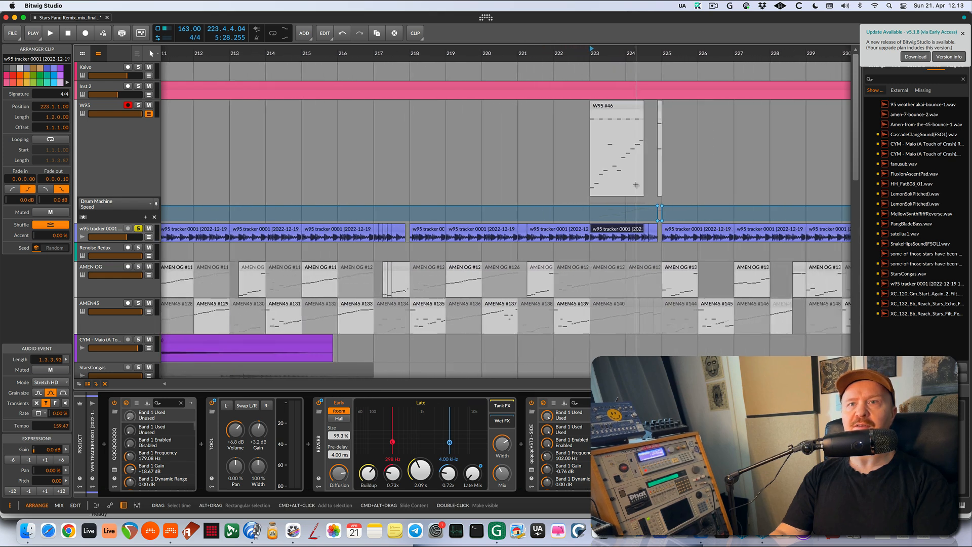
{"action": "scroll", "coordinate": [636, 185], "scroll_direction": "down", "scroll_amount": 2}
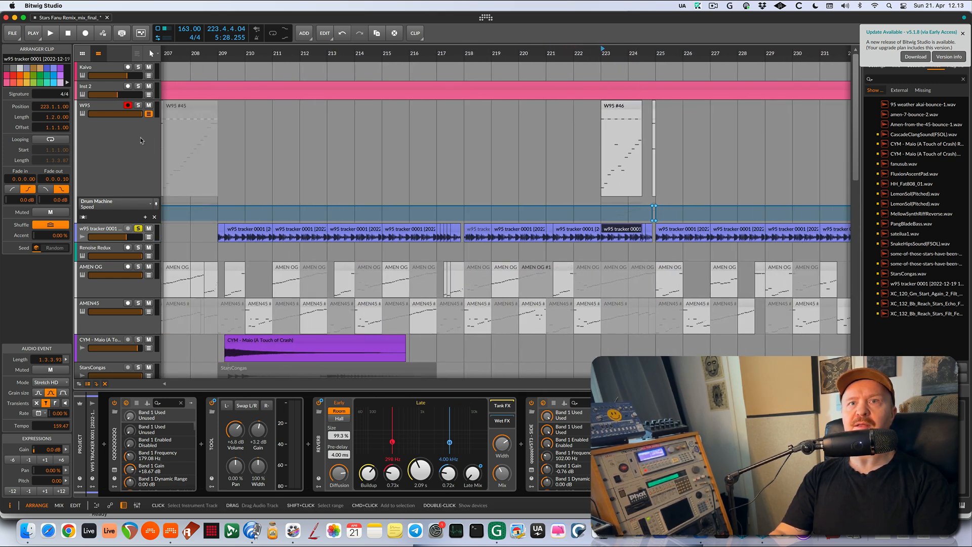
{"action": "left_click", "coordinate": [147, 241]}
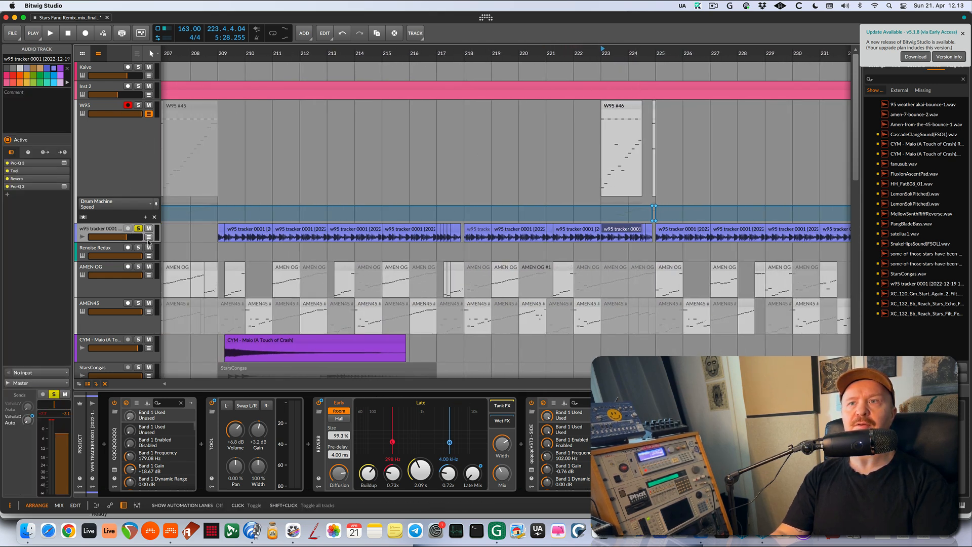
{"action": "left_click", "coordinate": [149, 237]}
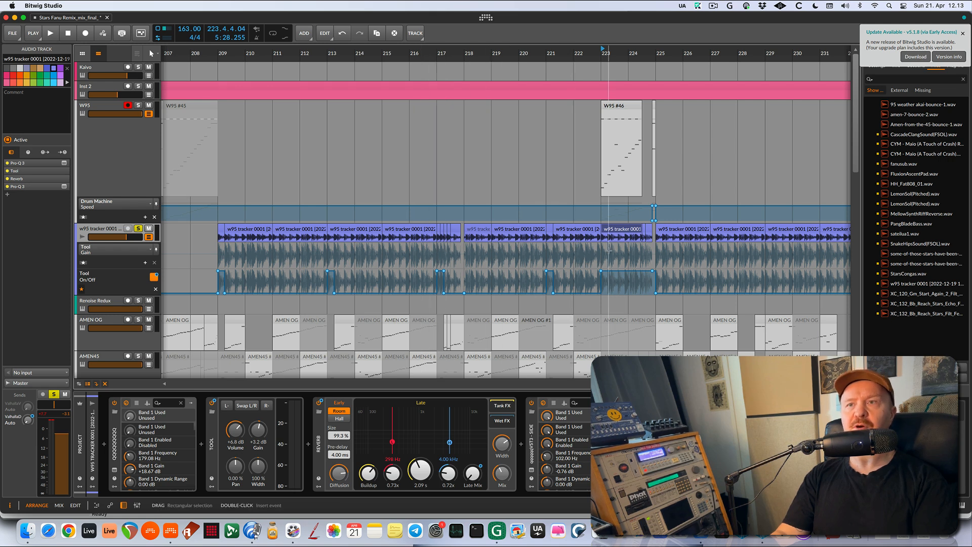
- Play the soloed w95 tracker track from bar 221 to hear its Tool On/Off automation around bar 223
{"action": "scroll", "coordinate": [610, 249], "scroll_direction": "up", "scroll_amount": 2}
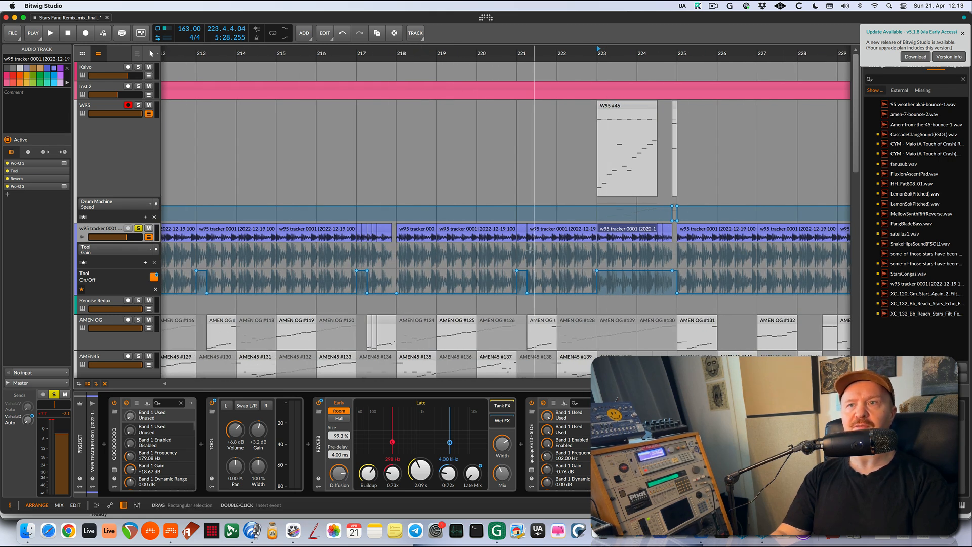
{"action": "left_click", "coordinate": [528, 250]}
{"action": "key", "text": "space"}
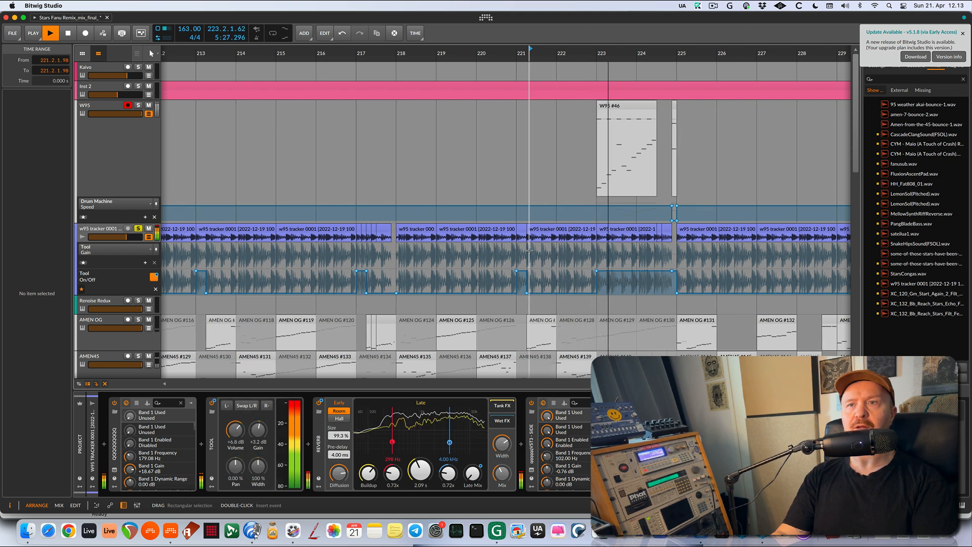
{"action": "scroll", "coordinate": [529, 250], "scroll_direction": "down", "scroll_amount": 3}
- Audition the w95 tracker's Tool On/Off automation by playing from bars 214, 216 and 222, and stop in bar 224
{"action": "left_click", "coordinate": [421, 251]}
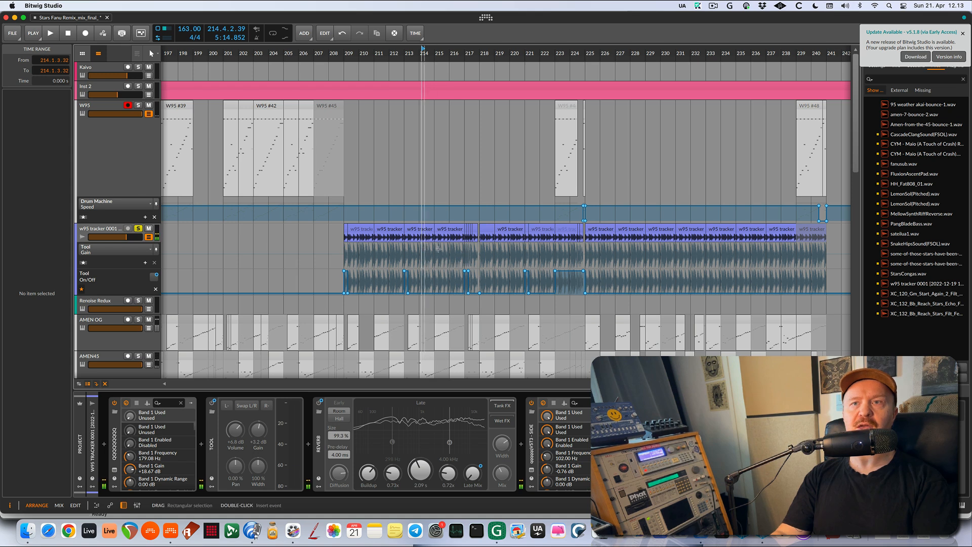
{"action": "left_click", "coordinate": [462, 249]}
{"action": "key", "text": "space"}
{"action": "key", "text": "space"}
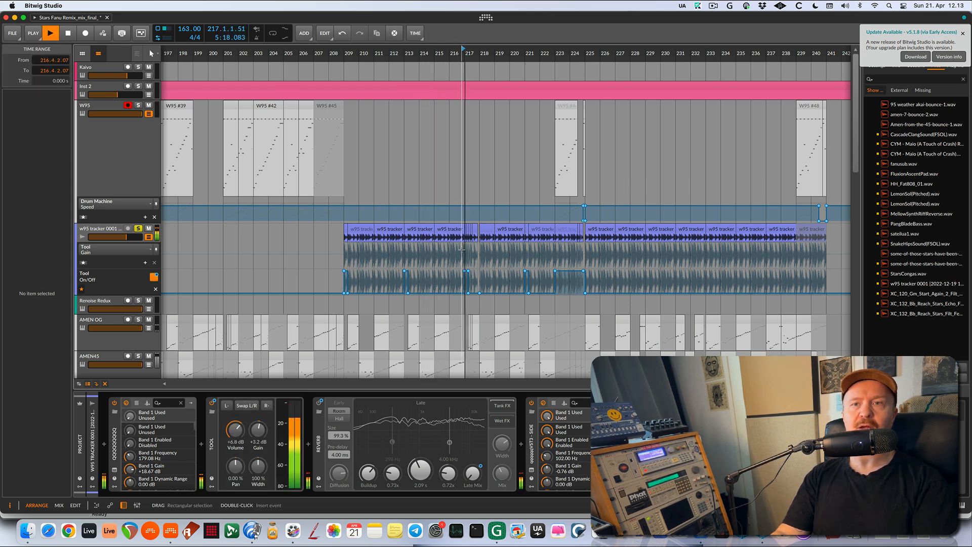
{"action": "left_click", "coordinate": [551, 249]}
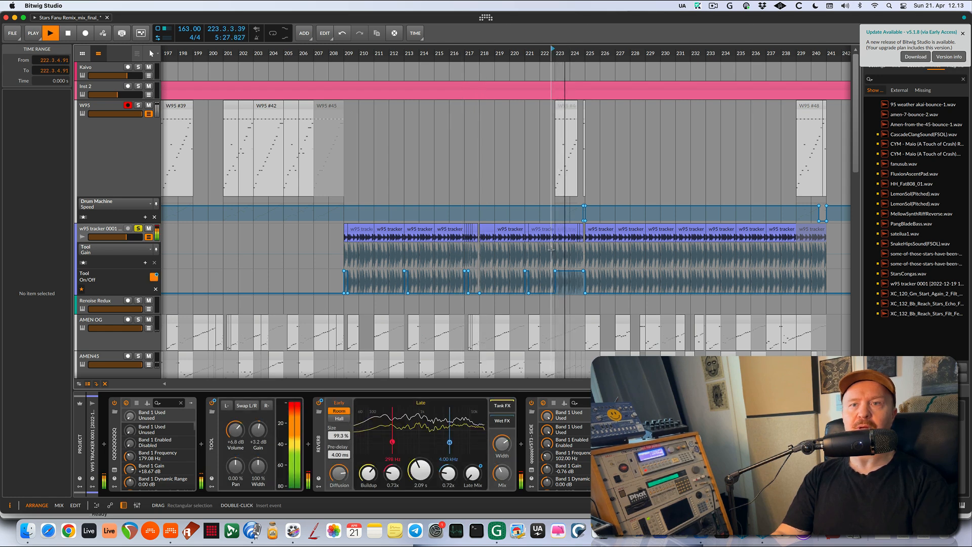
{"action": "key", "text": "space"}
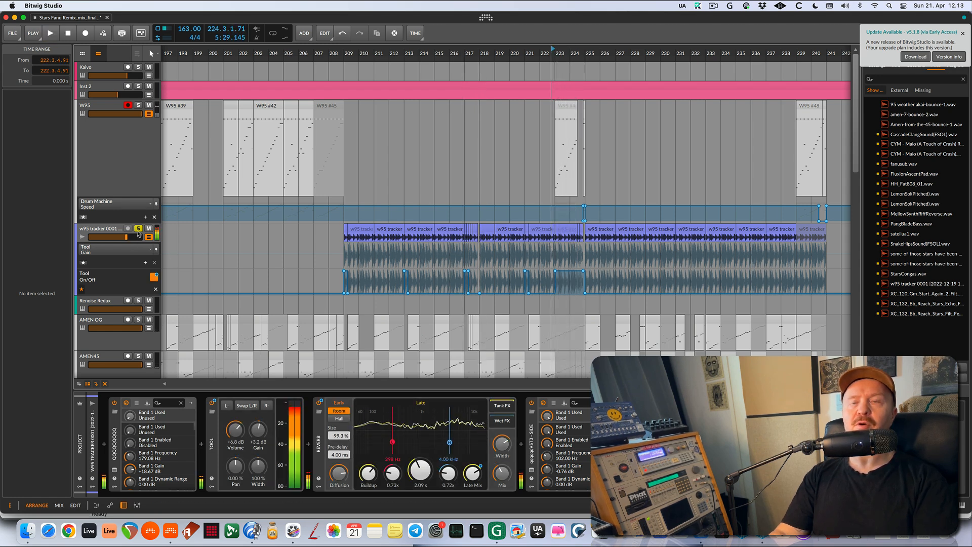
- Play the mix around bar 225, and examine the W95 #46 clip alongside the w95 tracker's automation between bars 221 and 228
{"action": "left_click", "coordinate": [593, 172]}
{"action": "key", "text": "space"}
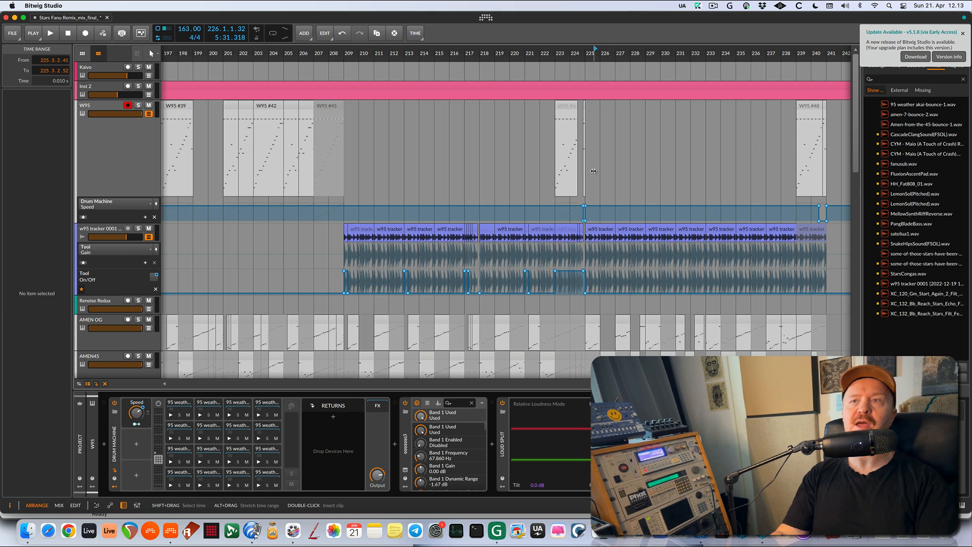
{"action": "scroll", "coordinate": [592, 172], "scroll_direction": "up", "scroll_amount": 6}
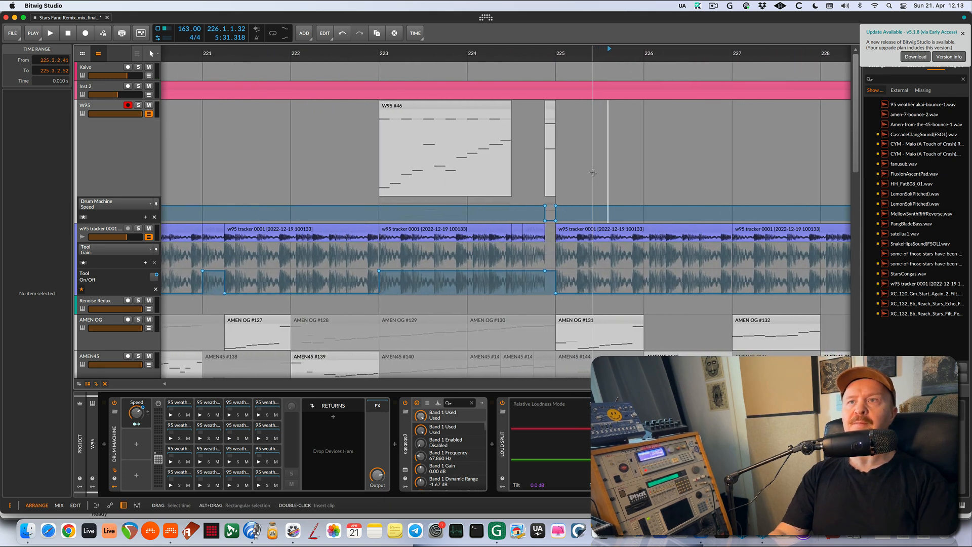
{"action": "scroll", "coordinate": [592, 173], "scroll_direction": "down", "scroll_amount": 1}
{"action": "scroll", "coordinate": [593, 173], "scroll_direction": "down", "scroll_amount": 4}
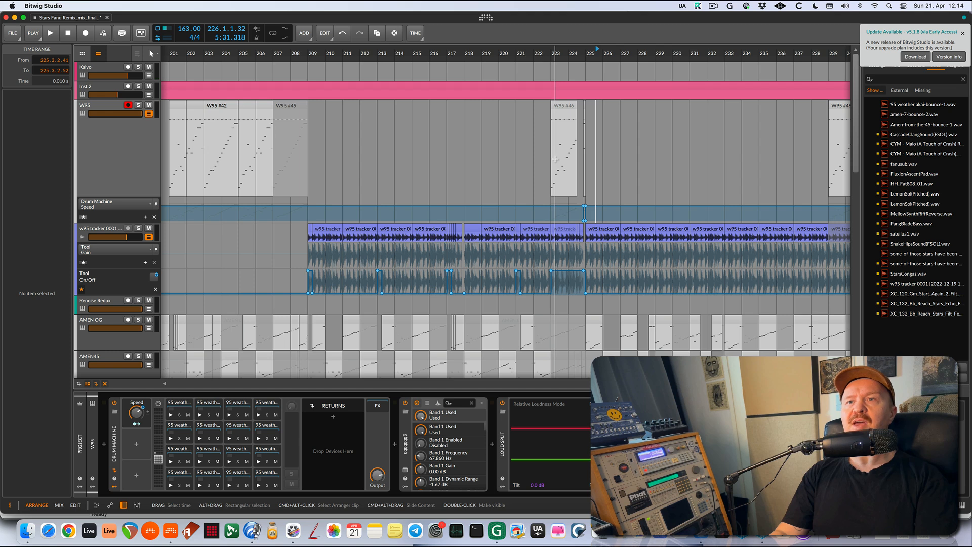
{"action": "scroll", "coordinate": [555, 158], "scroll_direction": "up", "scroll_amount": 3}
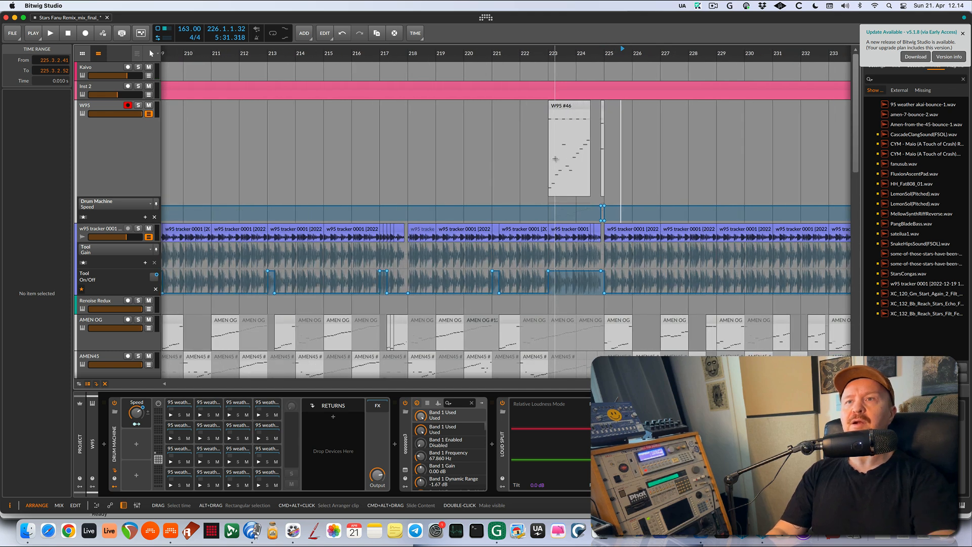
- Play the full mix from bar 221 through the W95 #46 clip, stopping in bar 226
{"action": "left_click", "coordinate": [516, 150]}
{"action": "key", "text": "space"}
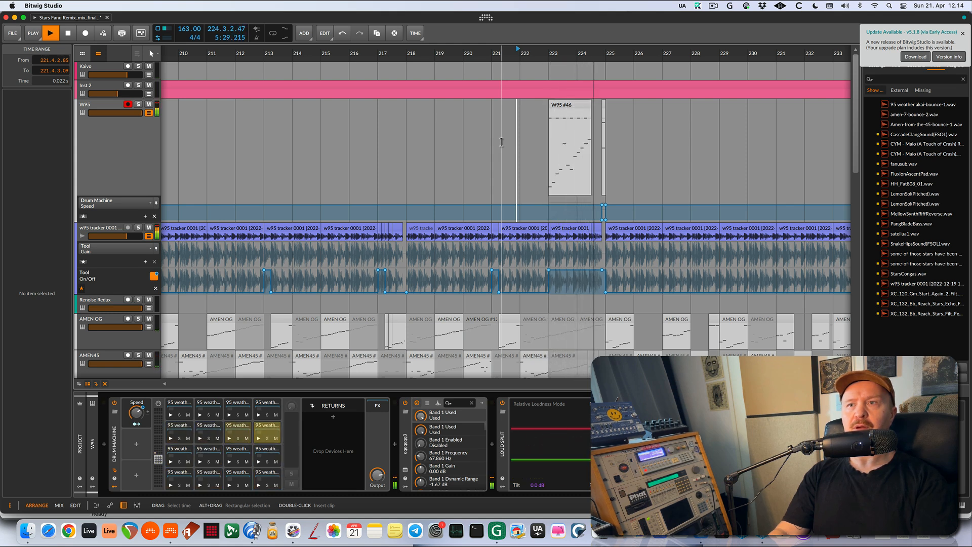
{"action": "scroll", "coordinate": [614, 152], "scroll_direction": "down", "scroll_amount": 3}
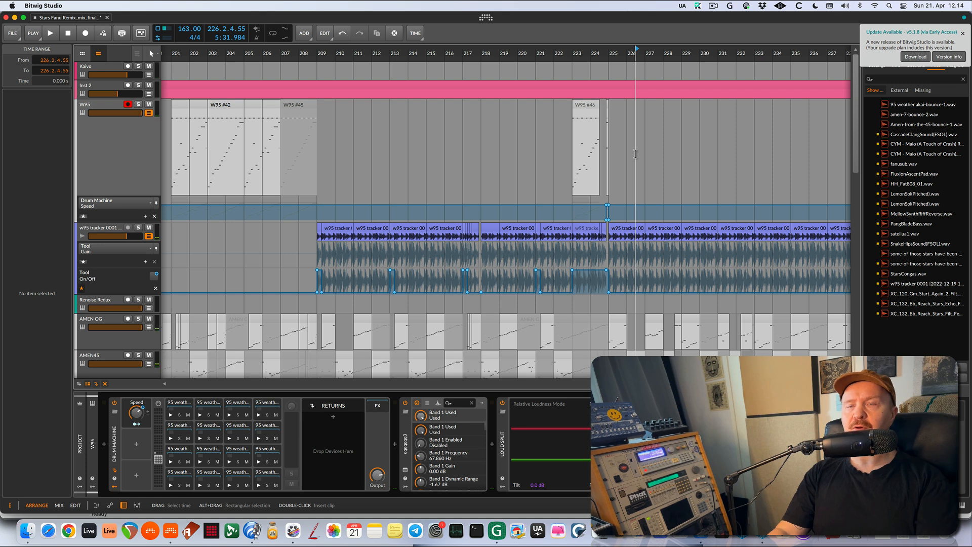
- Look over the final section's clips across the tracks, and reduce the height of the W95 track
{"action": "scroll", "coordinate": [635, 154], "scroll_direction": "right", "scroll_amount": 3}
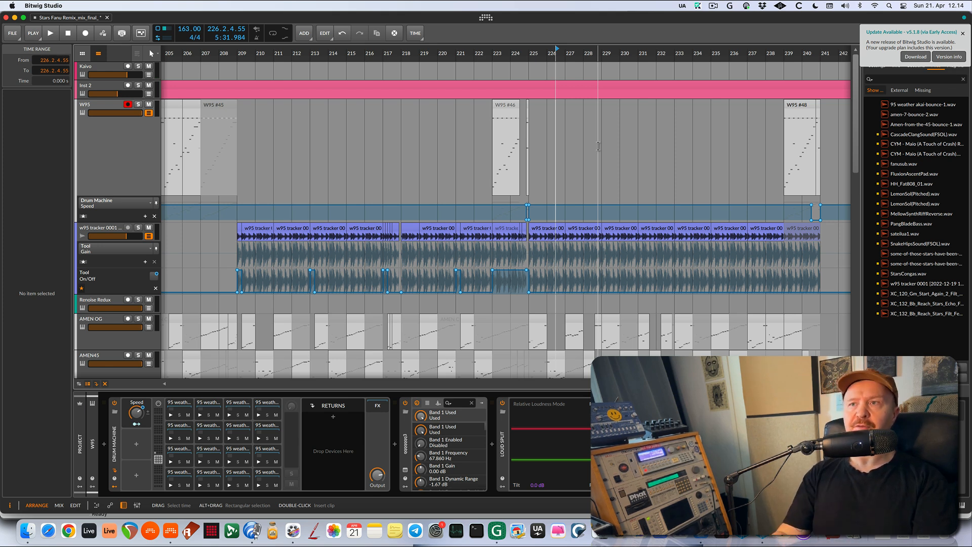
{"action": "scroll", "coordinate": [598, 147], "scroll_direction": "down", "scroll_amount": 4}
{"action": "scroll", "coordinate": [598, 146], "scroll_direction": "down", "scroll_amount": 15}
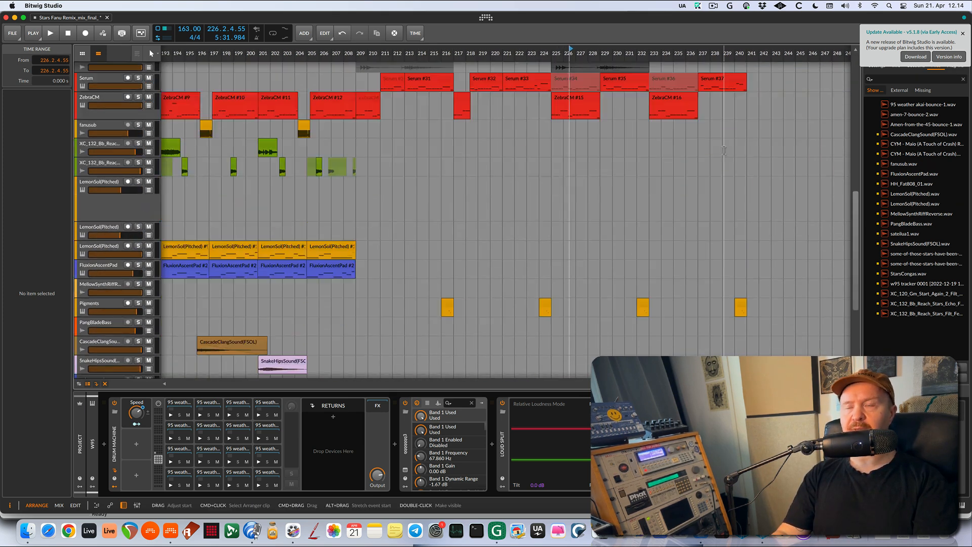
{"action": "scroll", "coordinate": [724, 151], "scroll_direction": "down", "scroll_amount": 3}
{"action": "scroll", "coordinate": [728, 164], "scroll_direction": "up", "scroll_amount": 15}
{"action": "scroll", "coordinate": [212, 151], "scroll_direction": "down", "scroll_amount": 10}
{"action": "scroll", "coordinate": [213, 150], "scroll_direction": "up", "scroll_amount": 3}
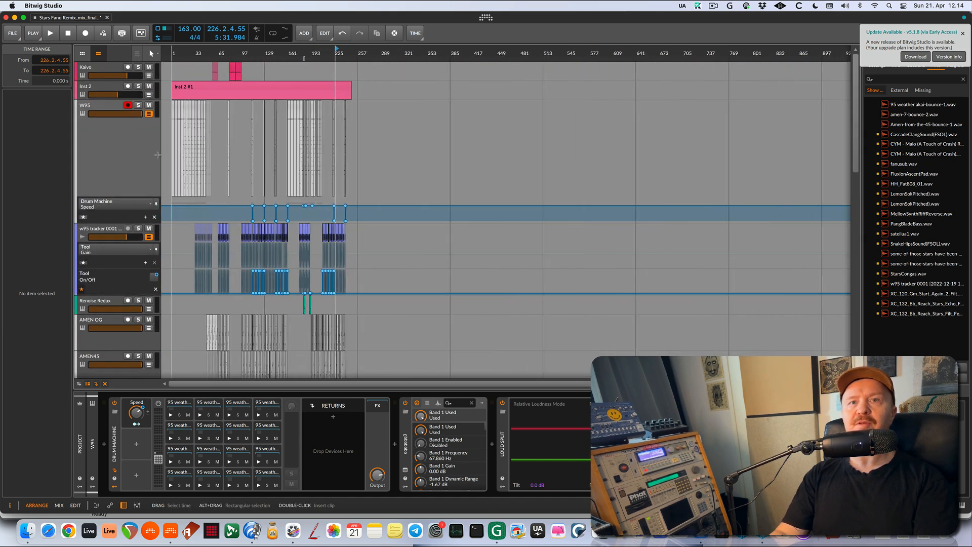
{"action": "left_click_drag", "start_coordinate": [127, 199], "coordinate": [126, 134]}
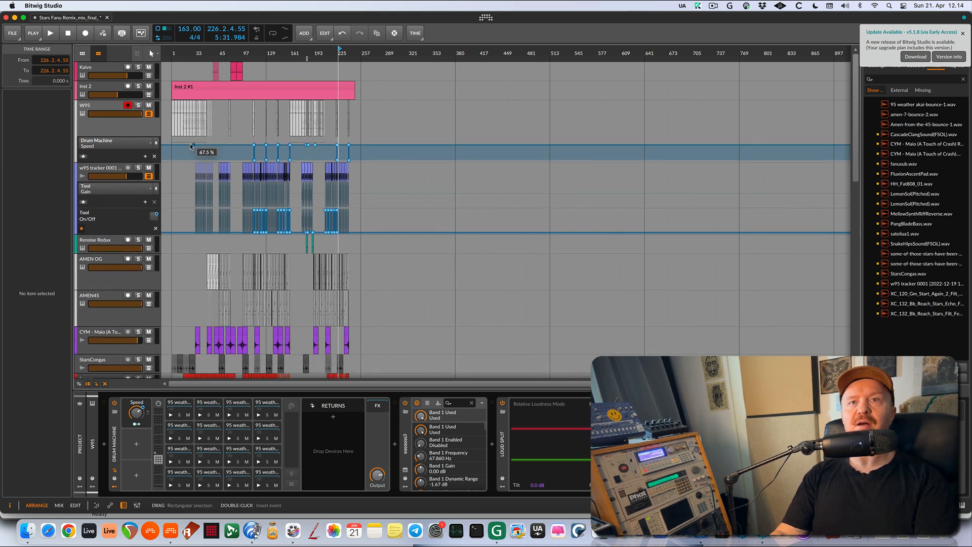
- Review the whole arrangement from the drum tracks down through basses, pads and sound effects to the Valhalla effect tracks and Master
{"action": "scroll", "coordinate": [184, 119], "scroll_direction": "up", "scroll_amount": 2}
{"action": "scroll", "coordinate": [184, 118], "scroll_direction": "up", "scroll_amount": 5}
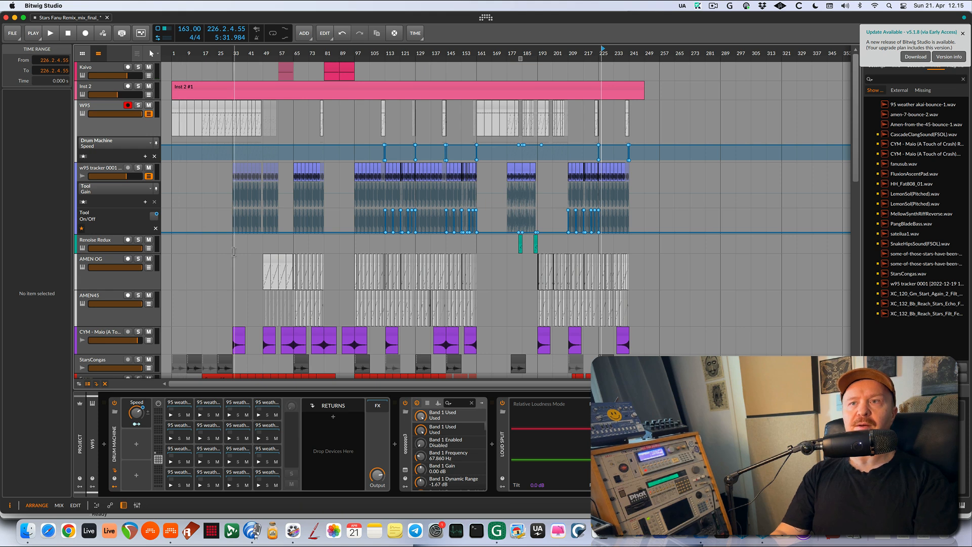
{"action": "scroll", "coordinate": [234, 248], "scroll_direction": "down", "scroll_amount": 4}
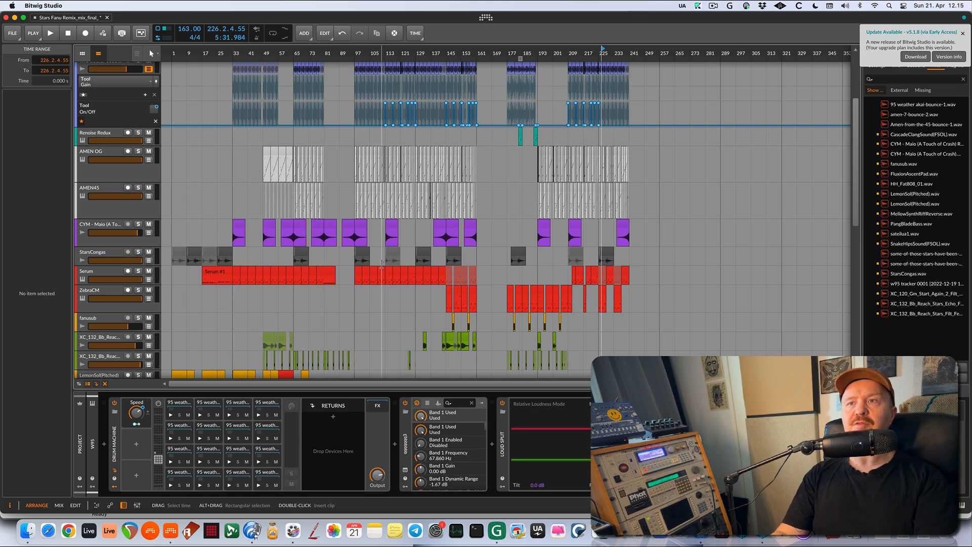
{"action": "scroll", "coordinate": [382, 267], "scroll_direction": "down", "scroll_amount": 12}
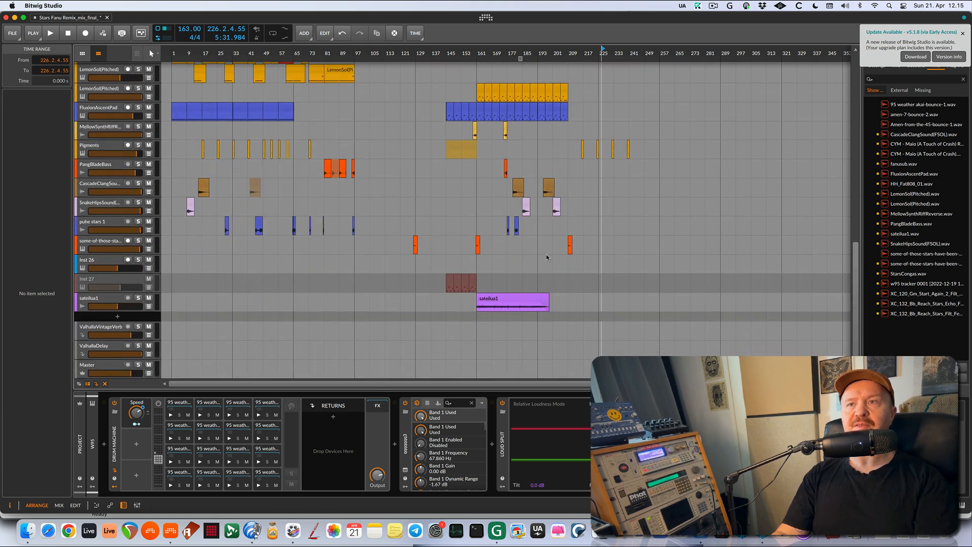
{"action": "scroll", "coordinate": [596, 231], "scroll_direction": "up", "scroll_amount": 1}
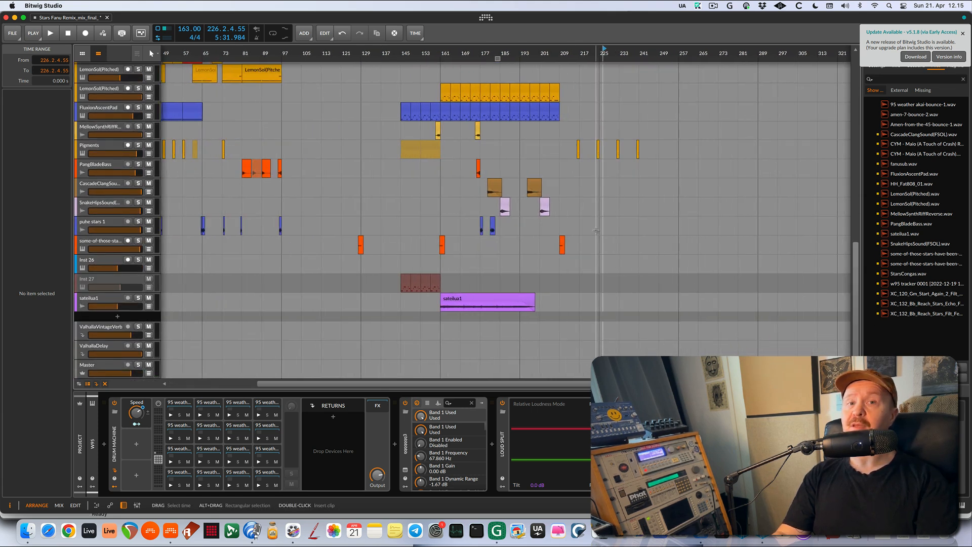